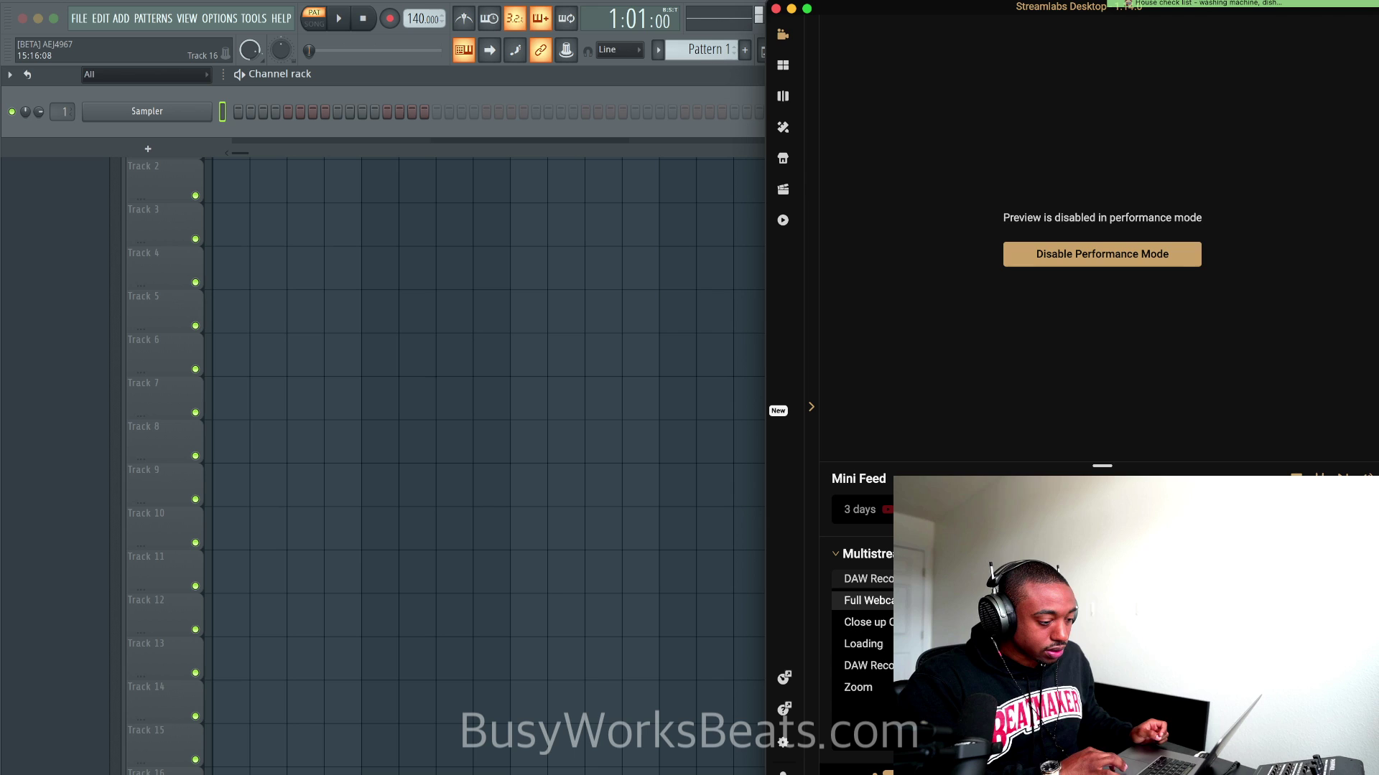
Minimize the Streamlabs window and replace the Sampler channel's instrument with FLEX.
left_click(792, 9)
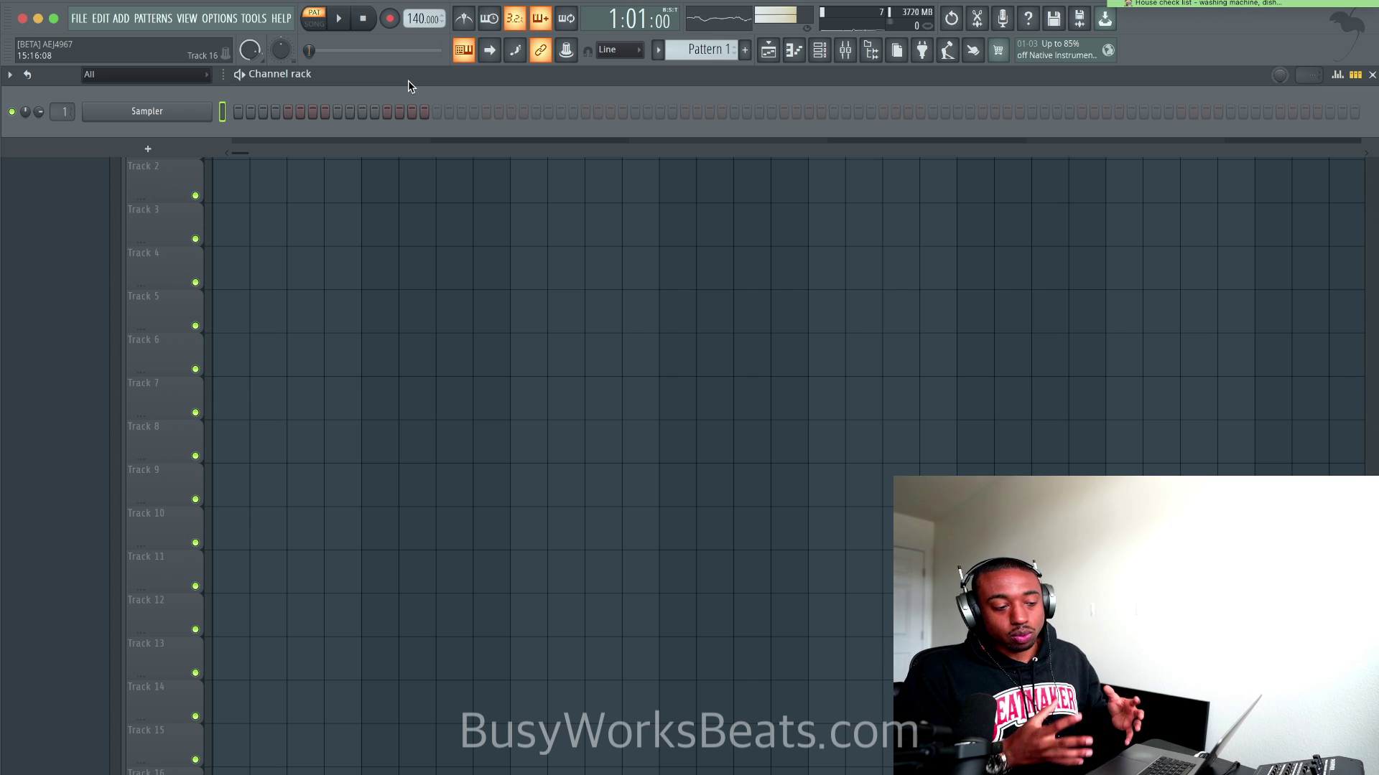
right_click(198, 113)
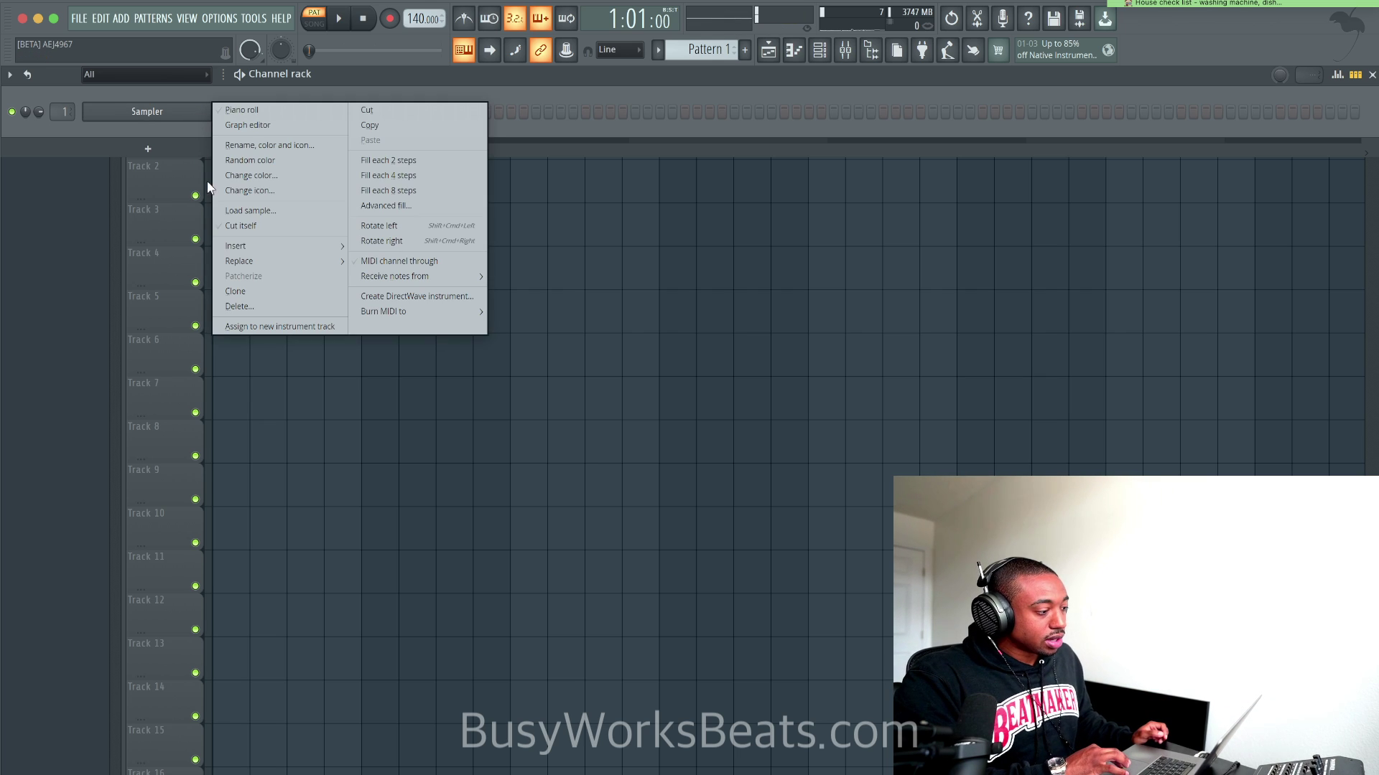
key("Escape")
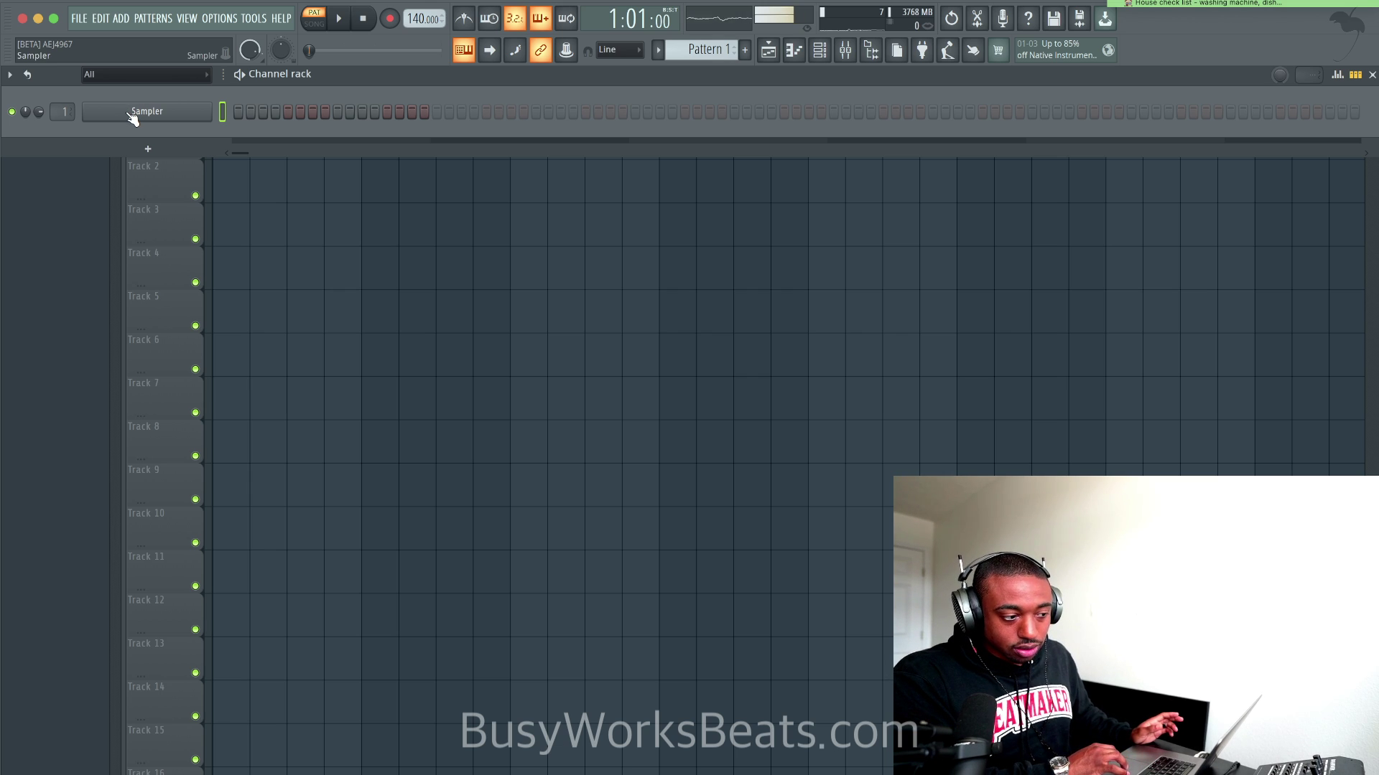
right_click(183, 116)
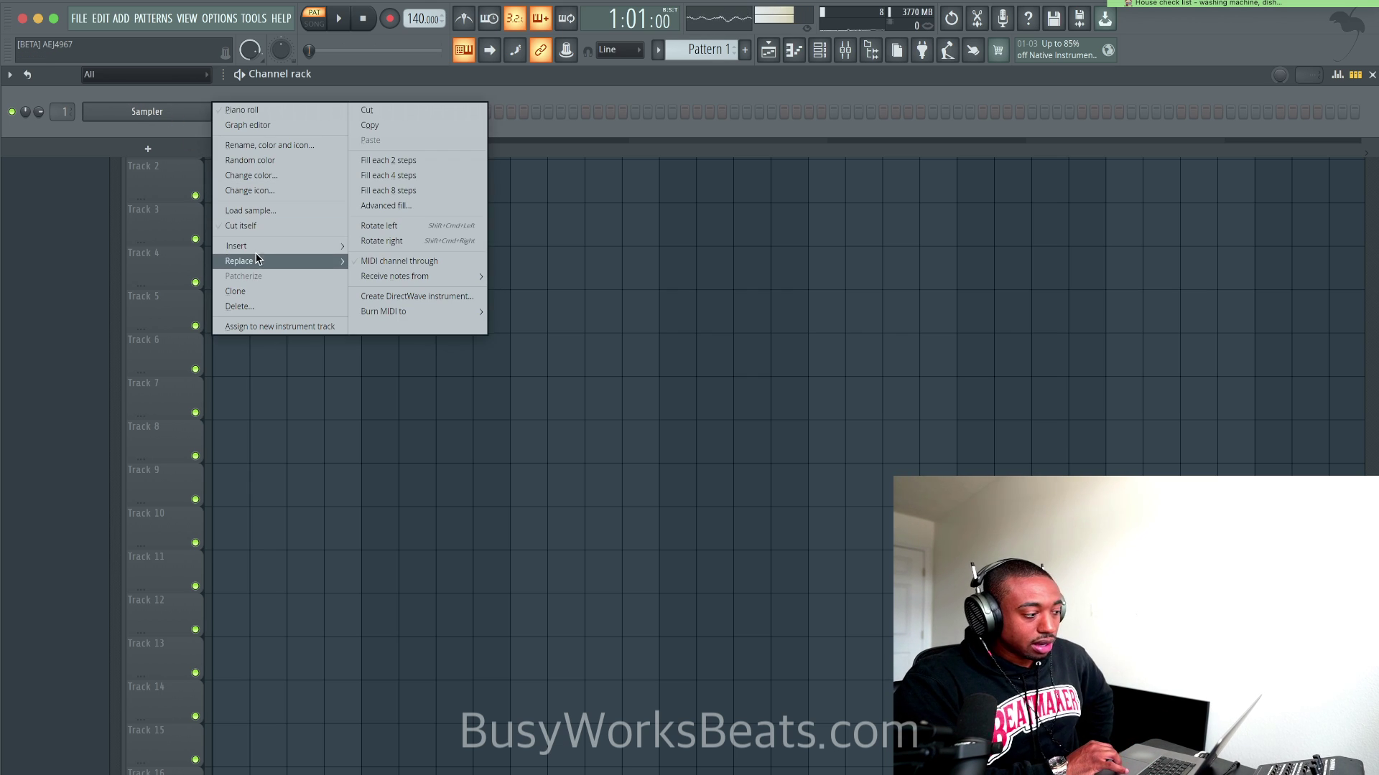
mouse_move(260, 260)
left_click(519, 328)
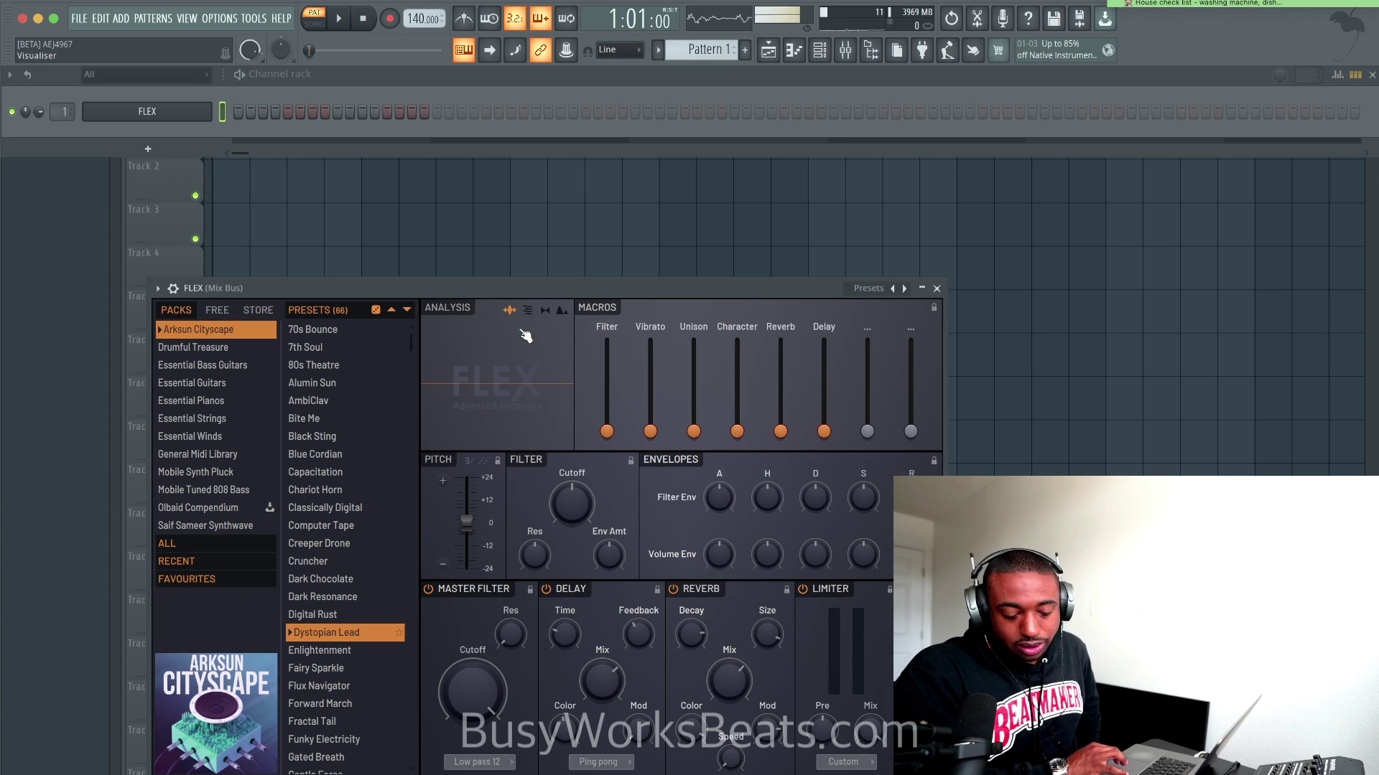
Load the Steinway D preset from FLEX's Essential Pianos pack and audition it.
left_click(217, 311)
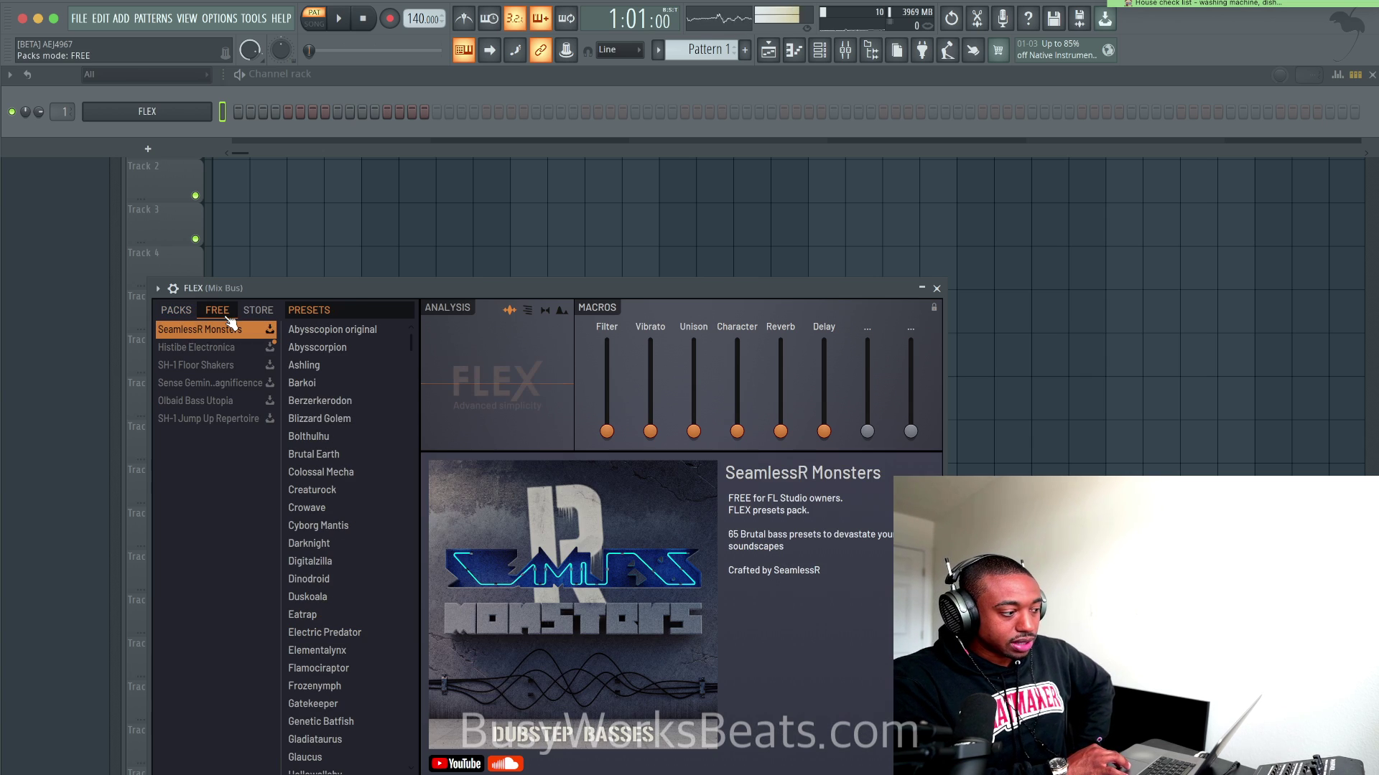
left_click(176, 310)
left_click(221, 399)
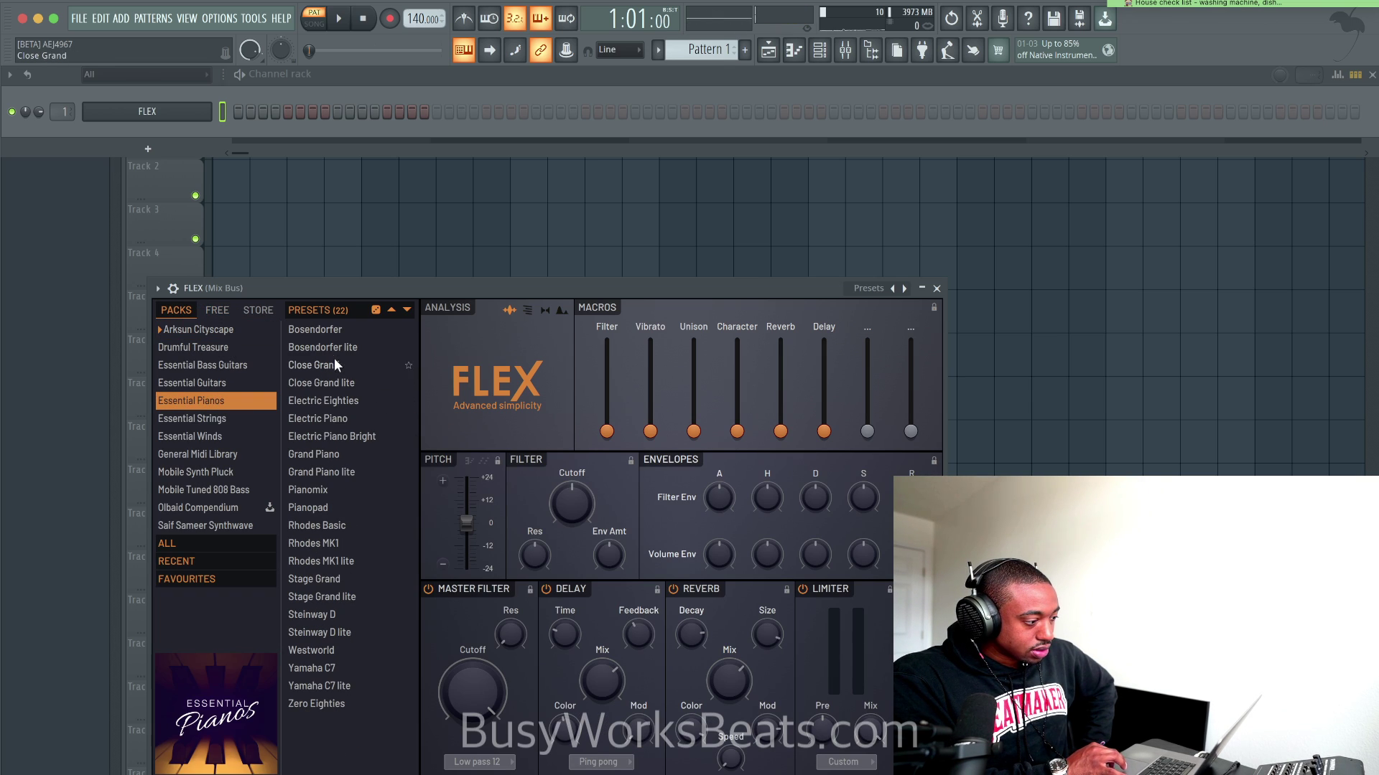
left_click(335, 615)
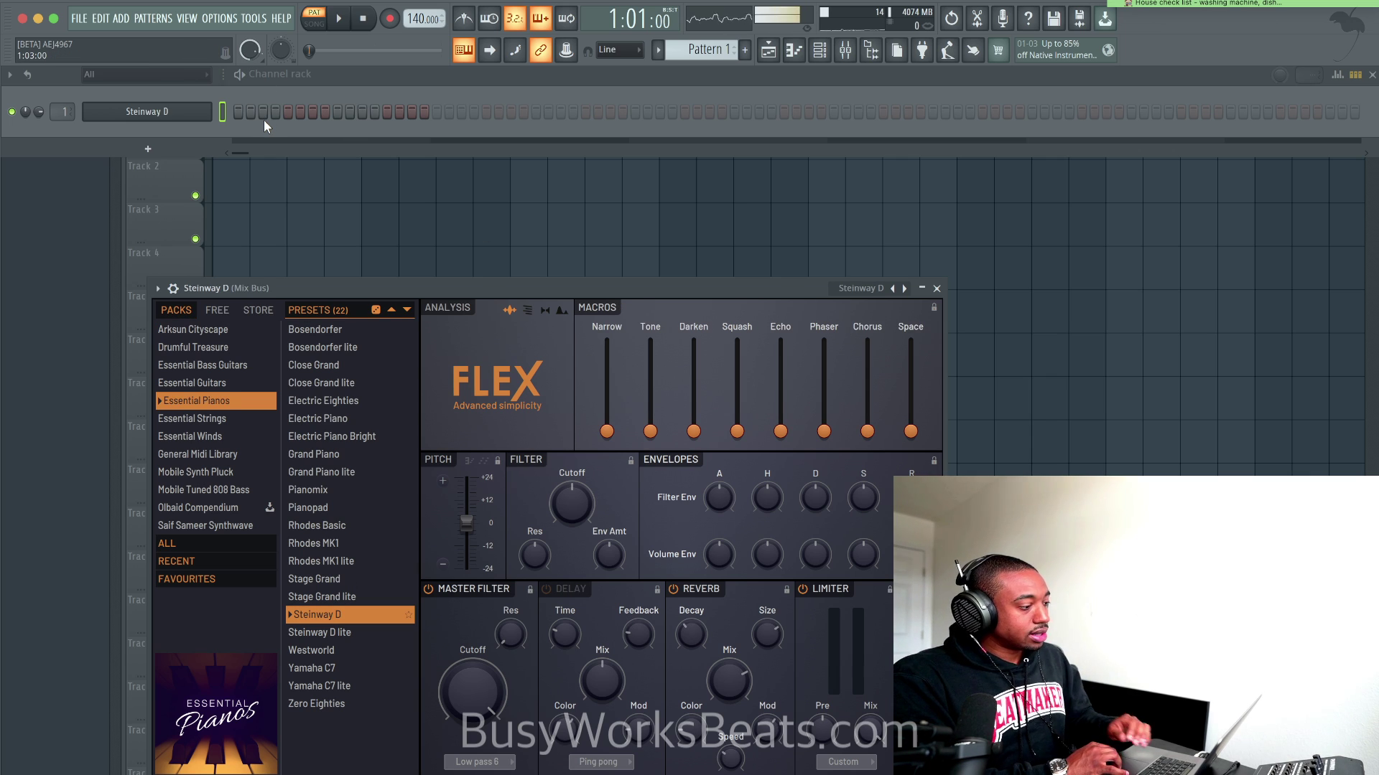
key("n")
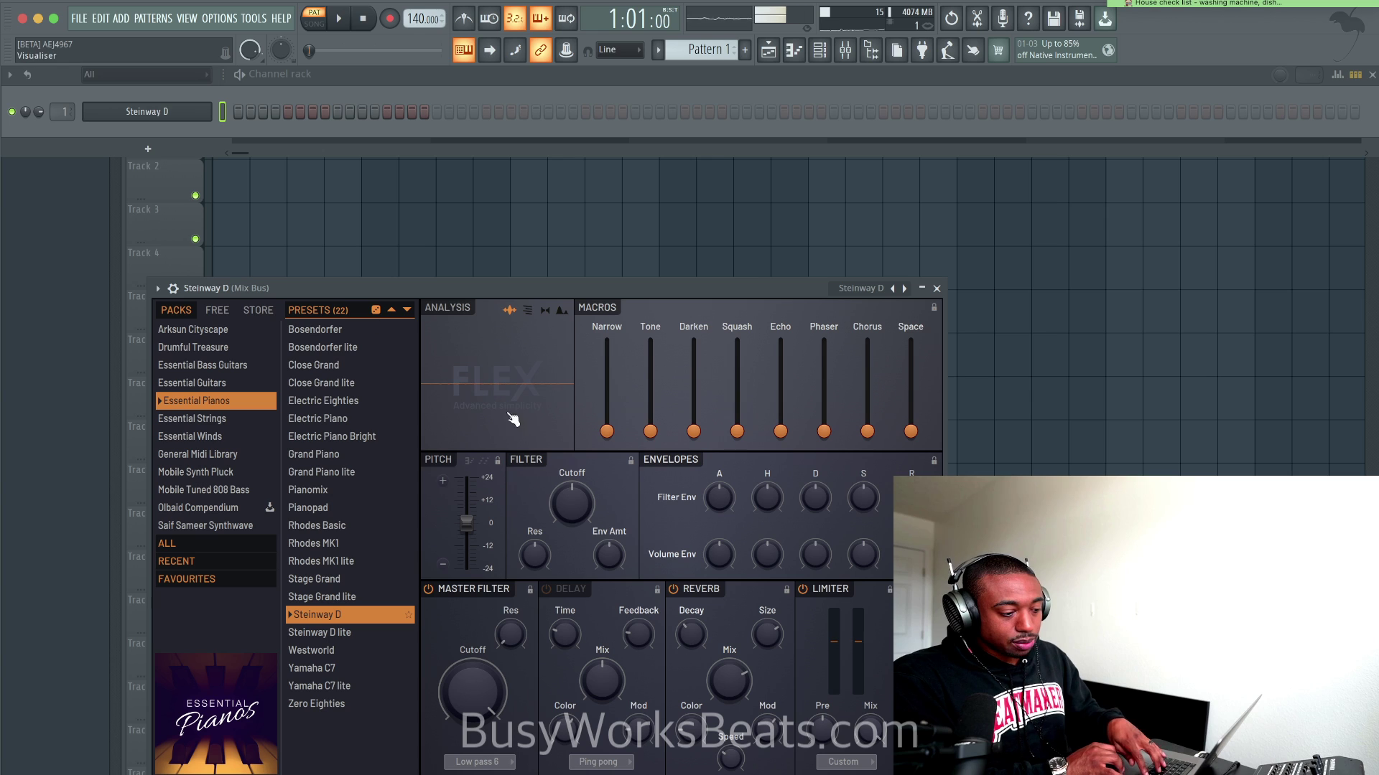
Turn off the reverb and master filter in the Steinway D preset, then audition the sound and close the FLEX window.
left_click(672, 588)
left_click(428, 588)
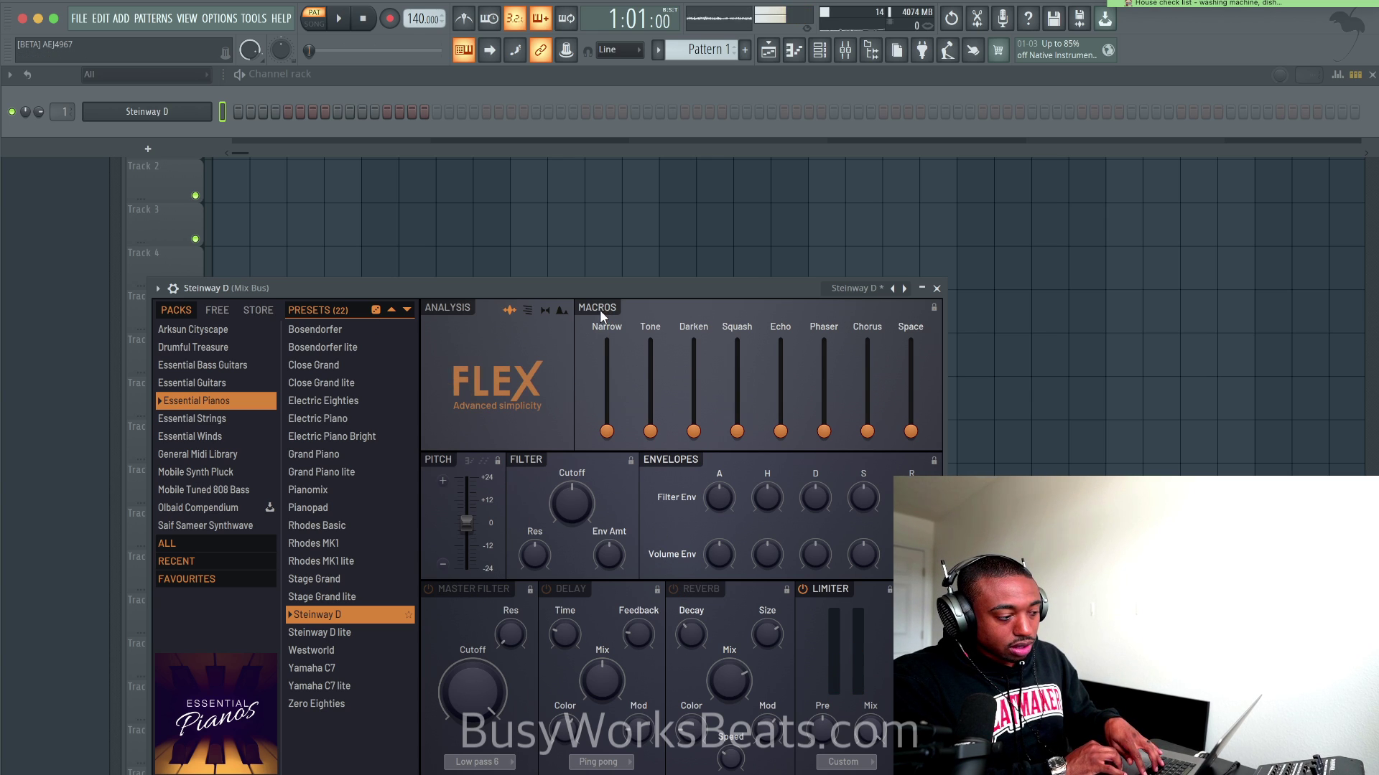
left_click_drag(581, 279, 486, 223)
key("n")
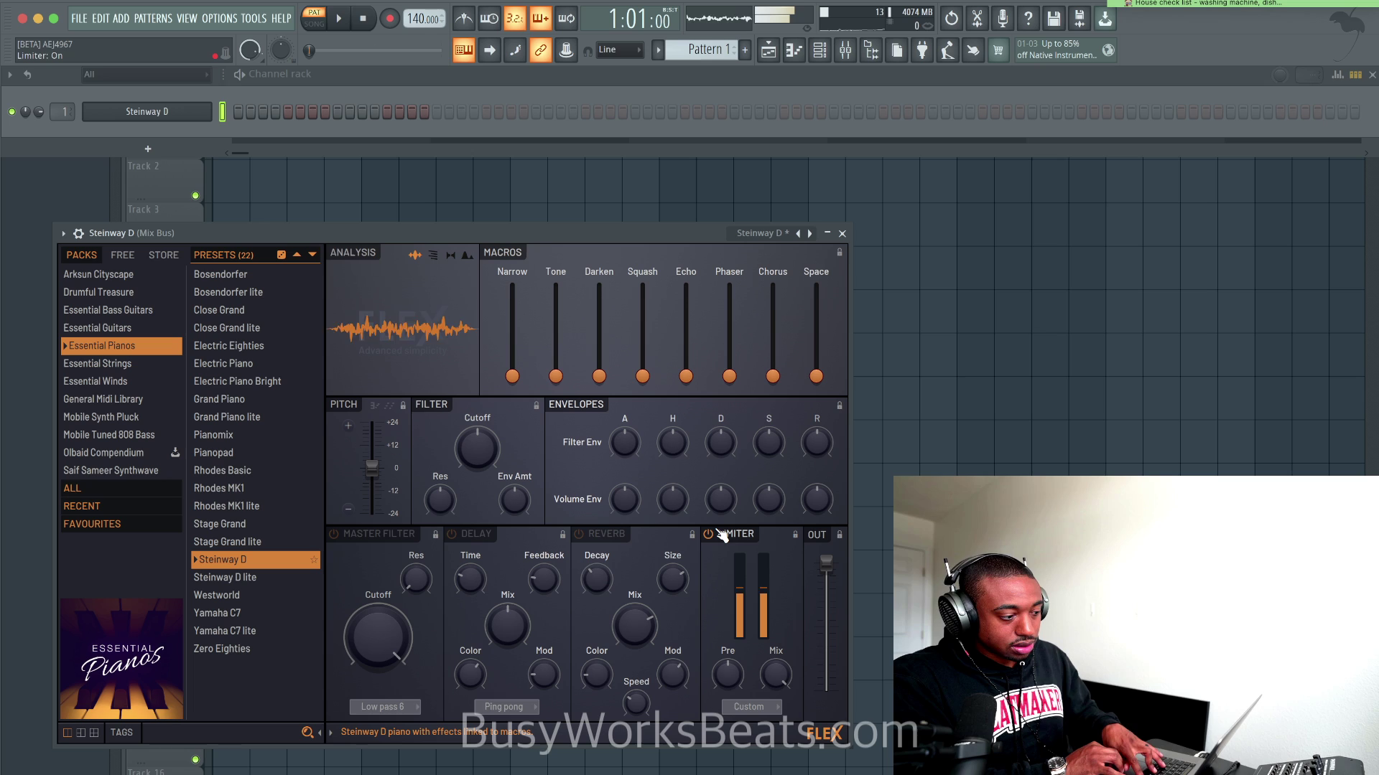
left_click(843, 233)
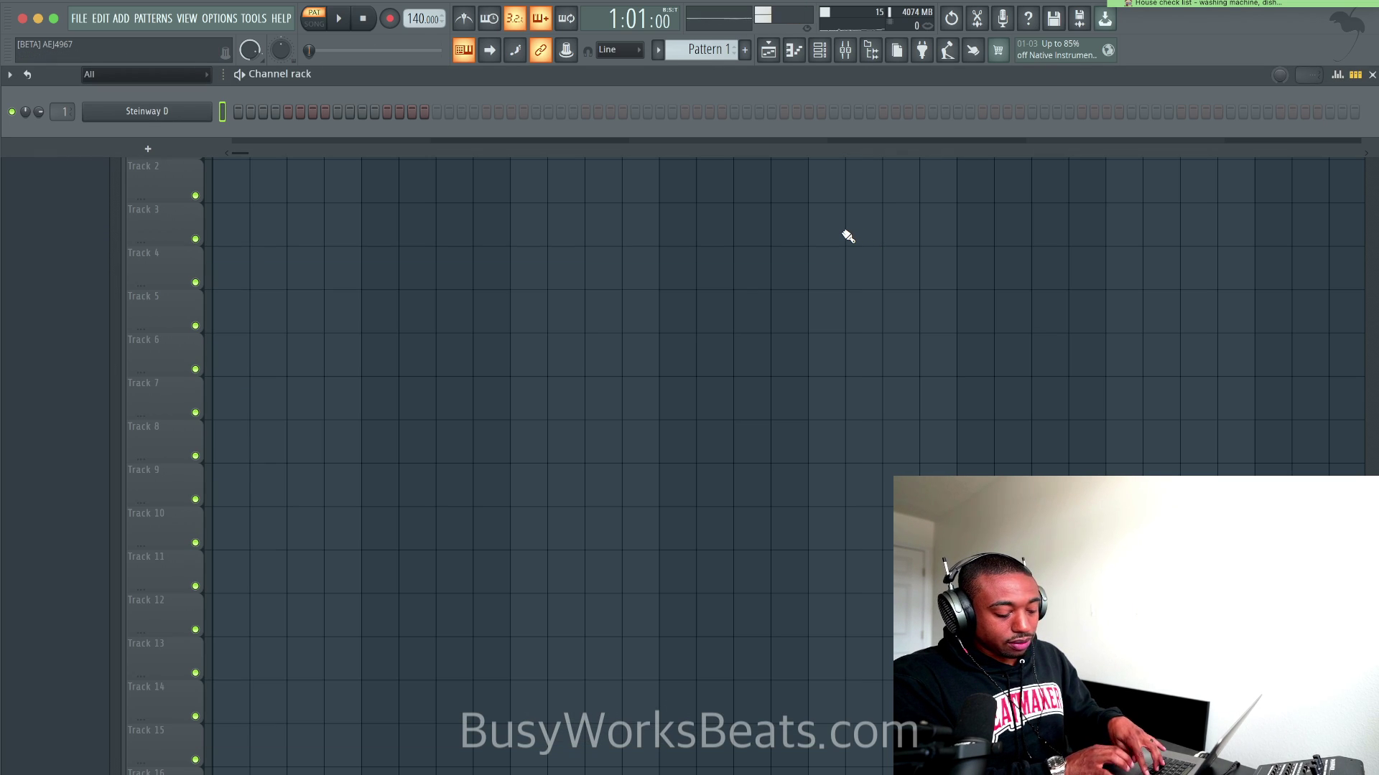
key("n")
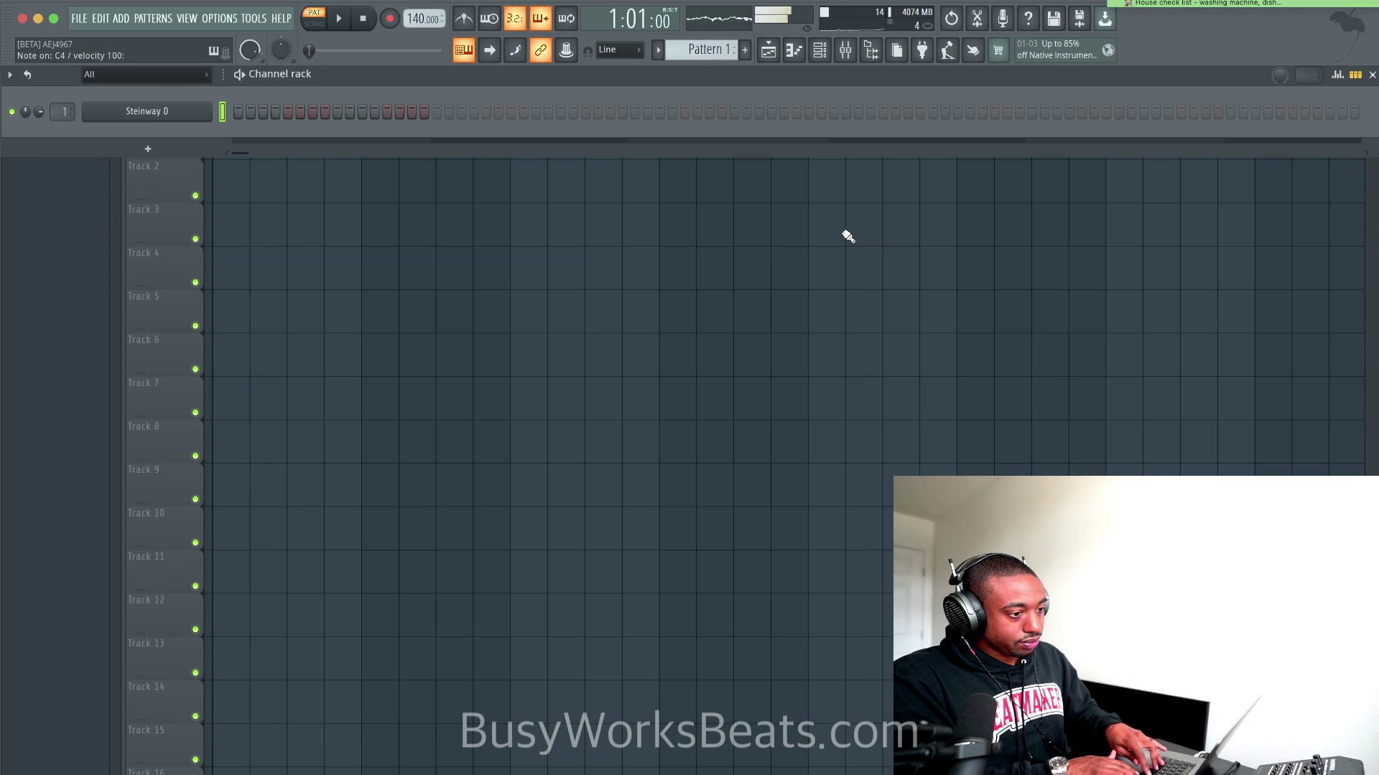
Open the piano roll for the Steinway D channel.
right_click(204, 113)
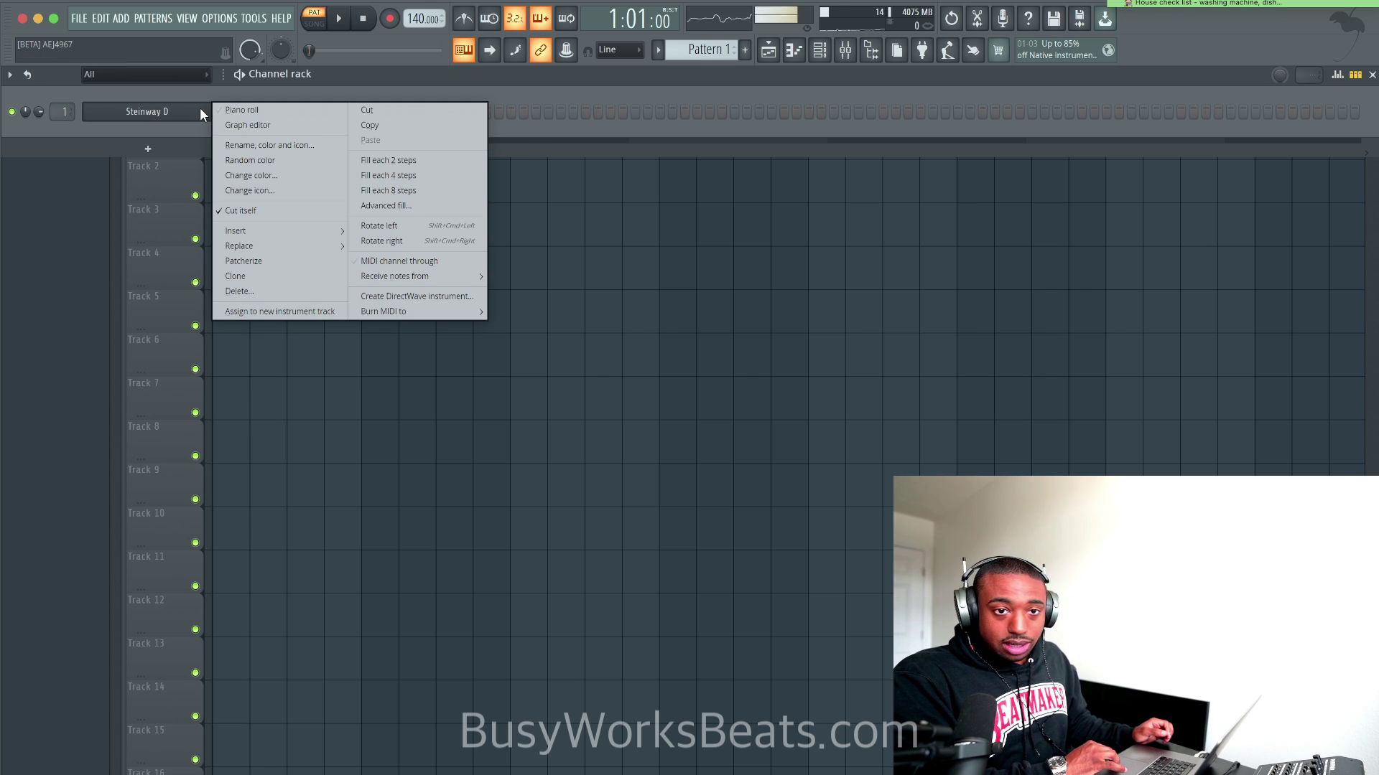
left_click(836, 54)
left_click(836, 55)
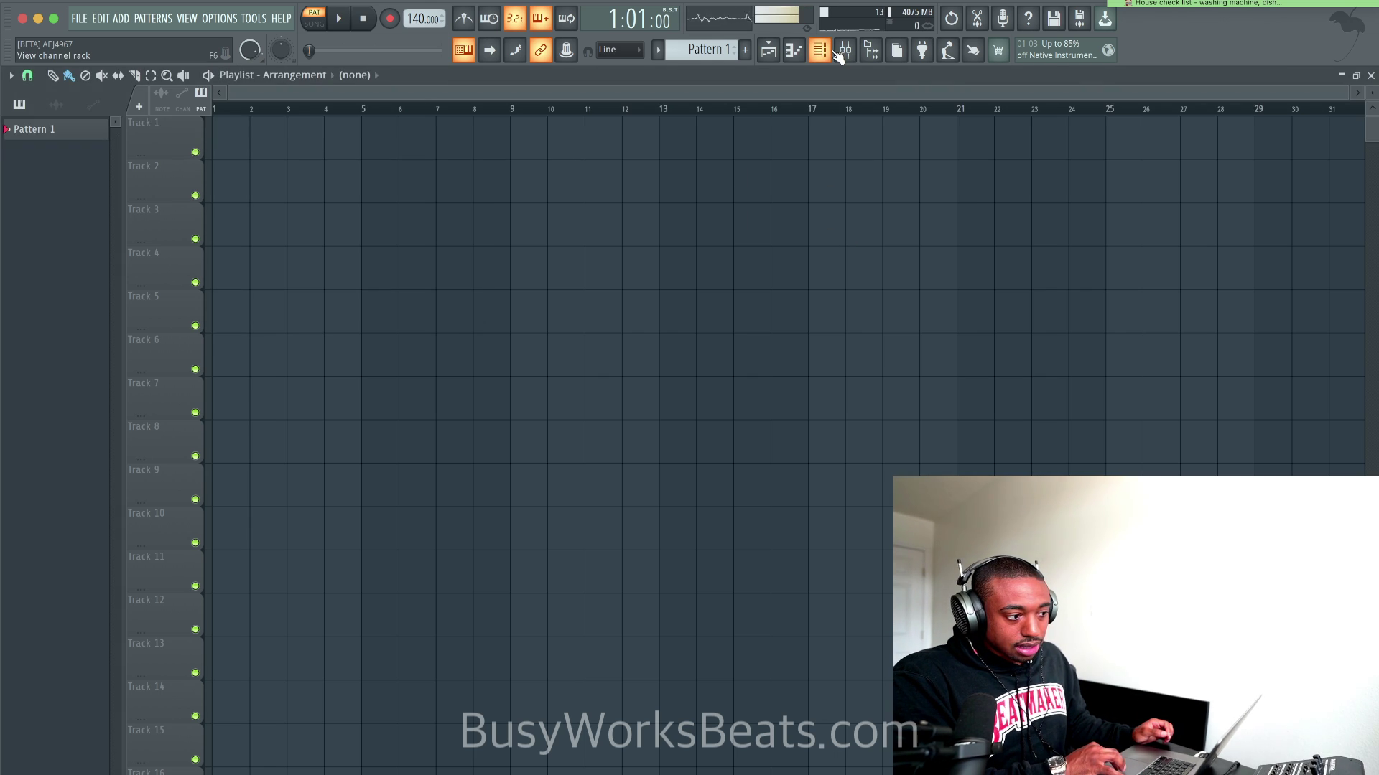
left_click(839, 56)
right_click(190, 113)
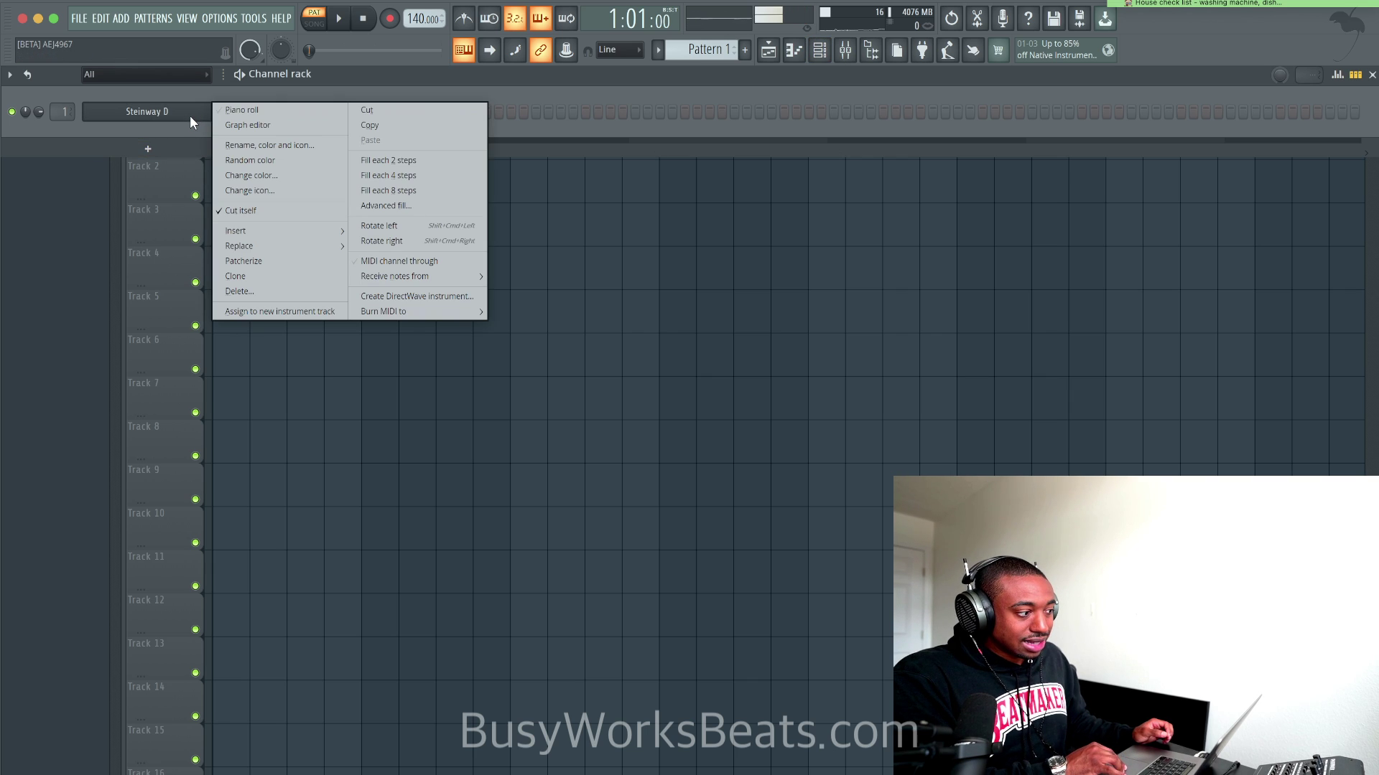
left_click(231, 110)
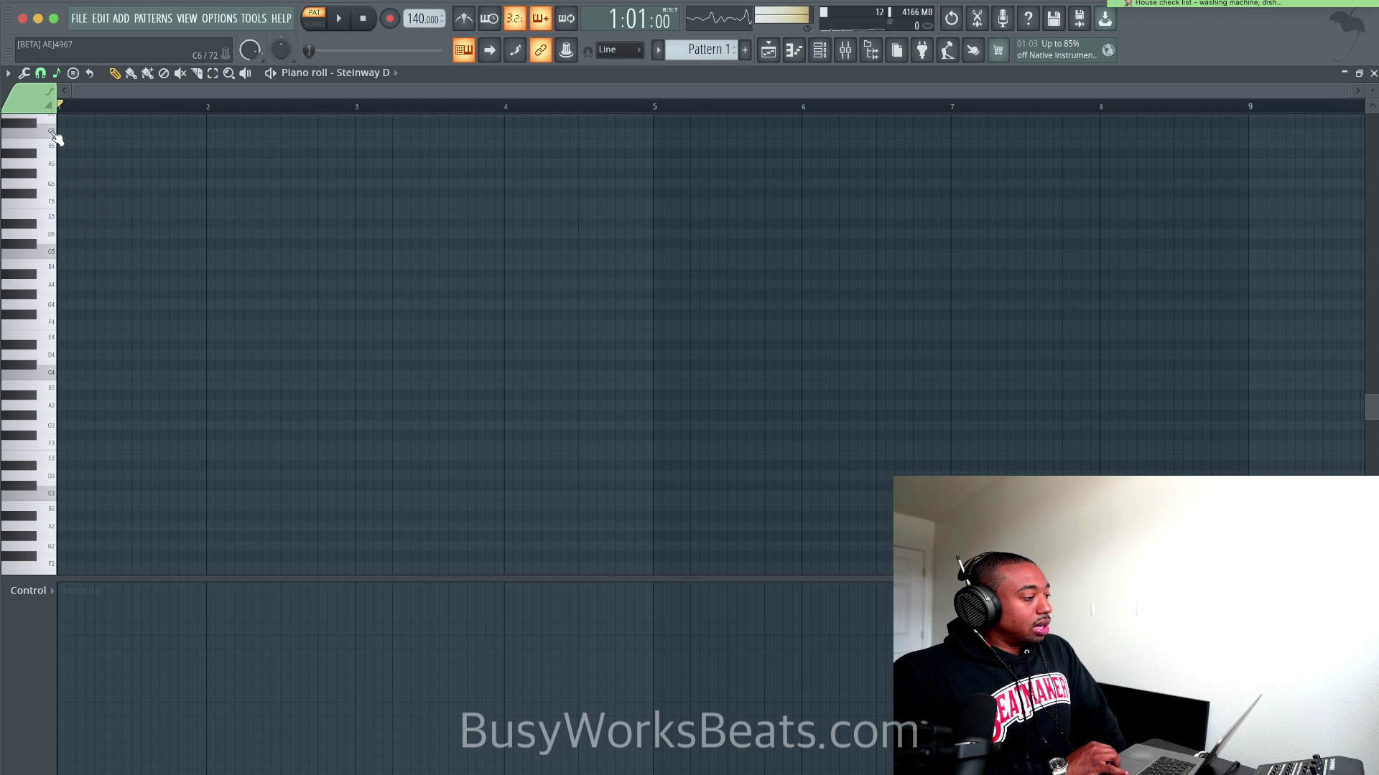
Open the chord progression generator and set its key to C# Minor Natural (Aeolian).
left_click(24, 74)
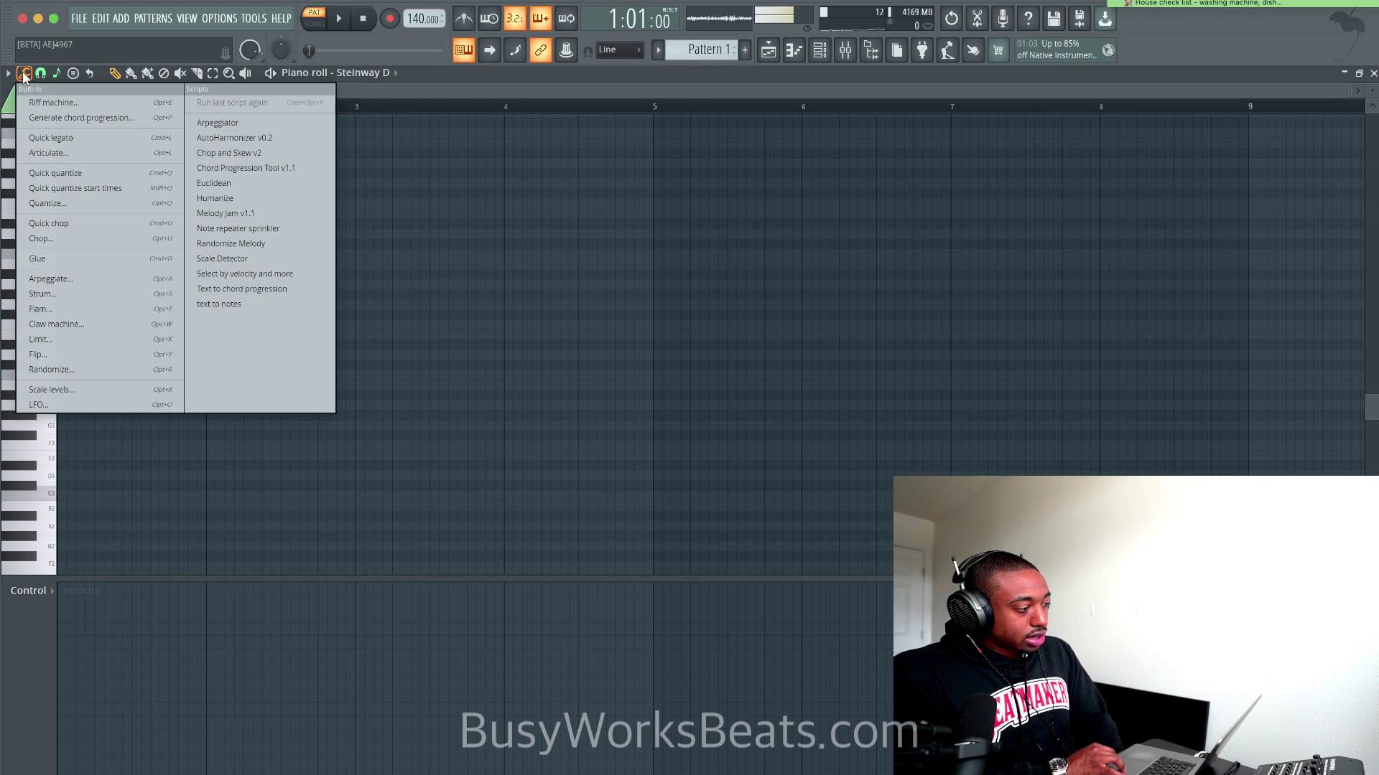
left_click(57, 115)
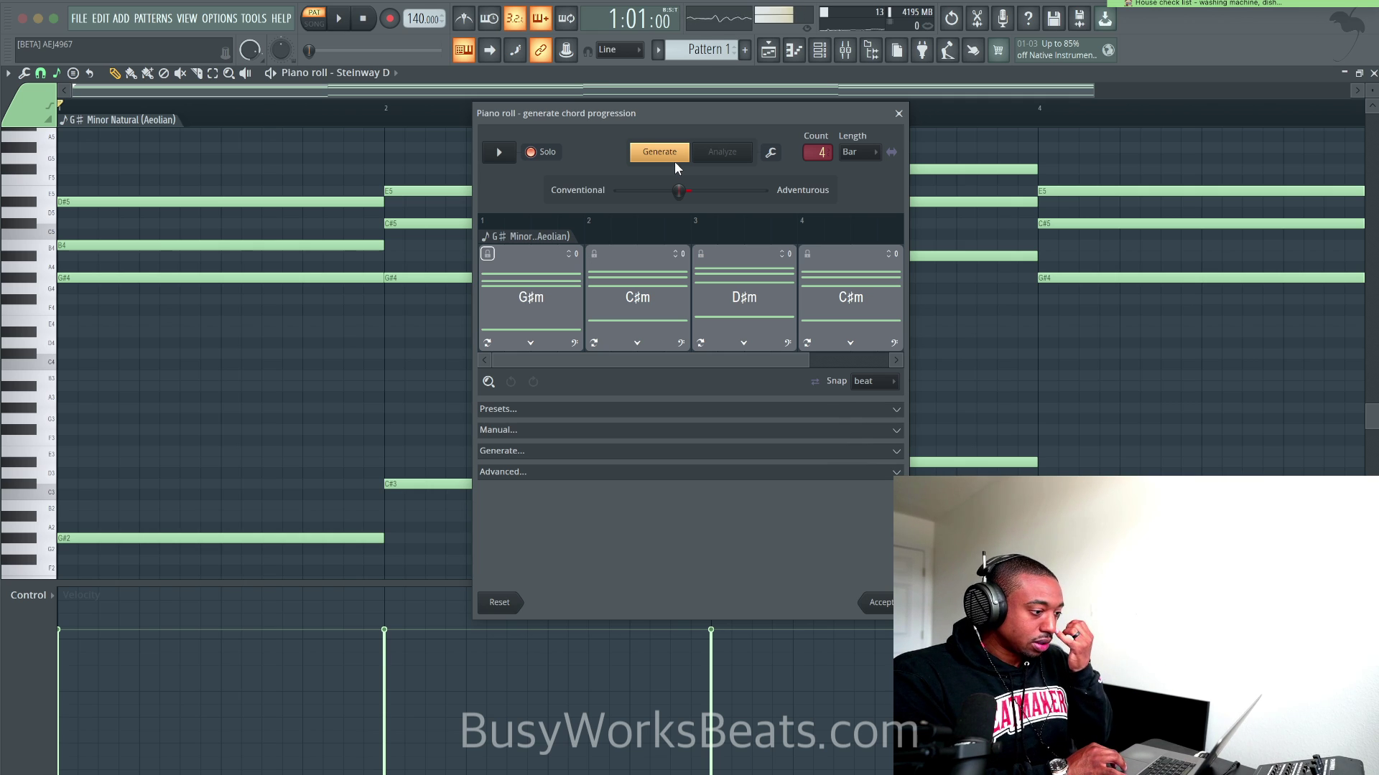
right_click(516, 240)
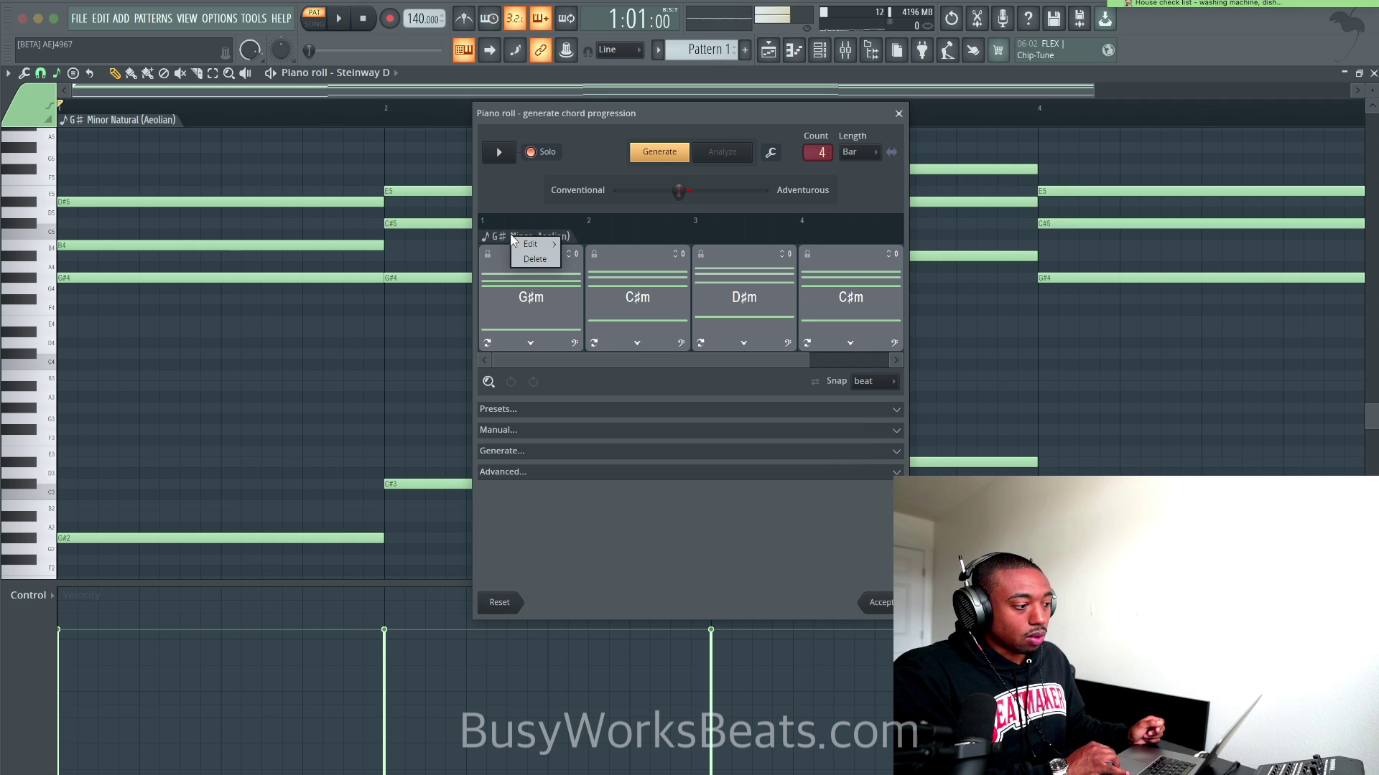
mouse_move(517, 242)
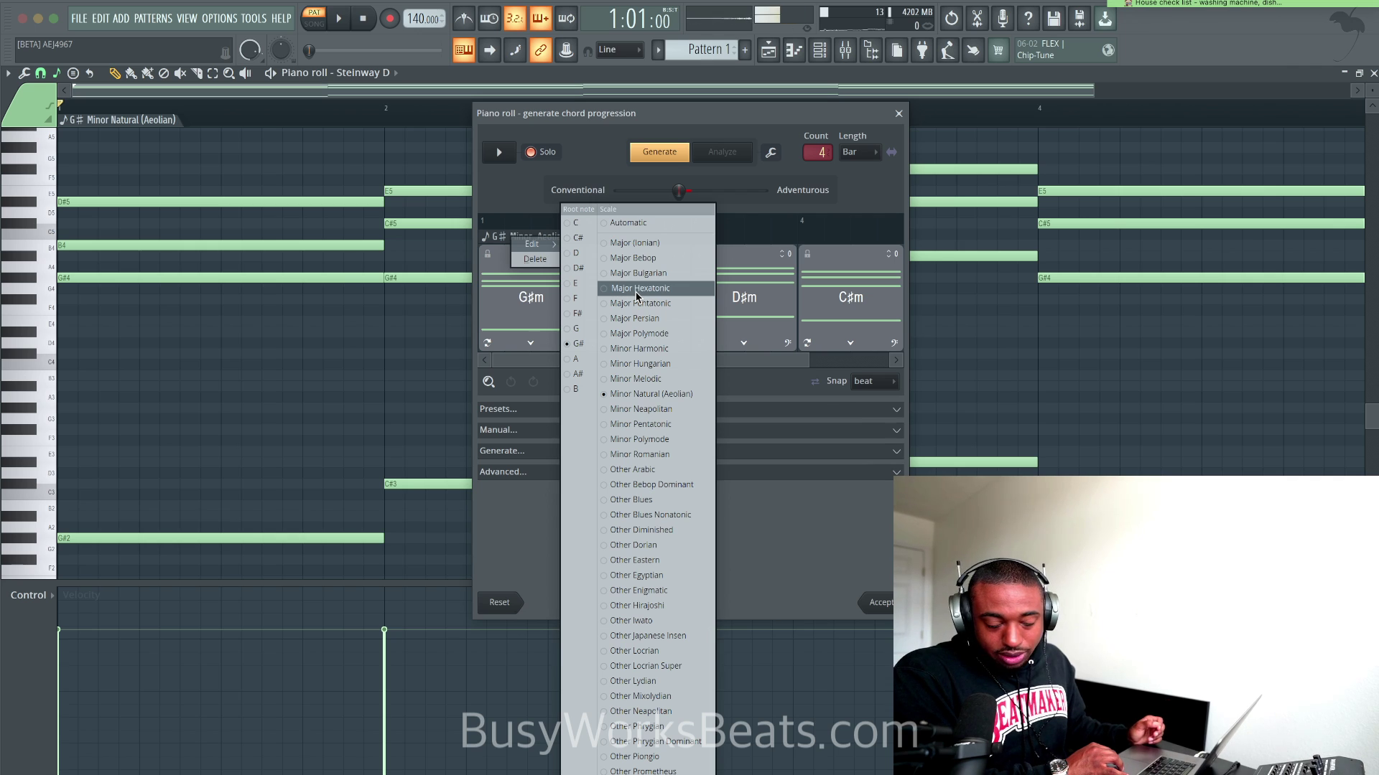
left_click(583, 239)
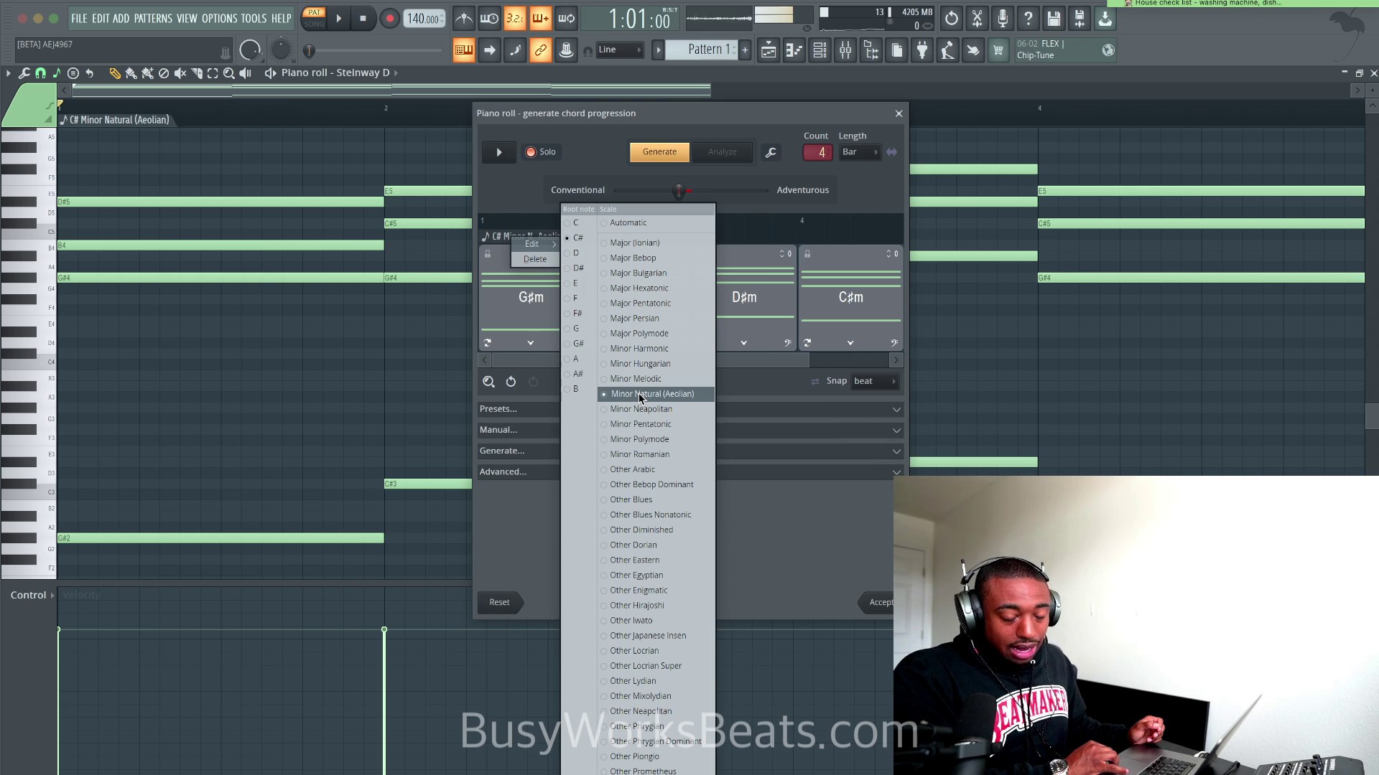
left_click(807, 583)
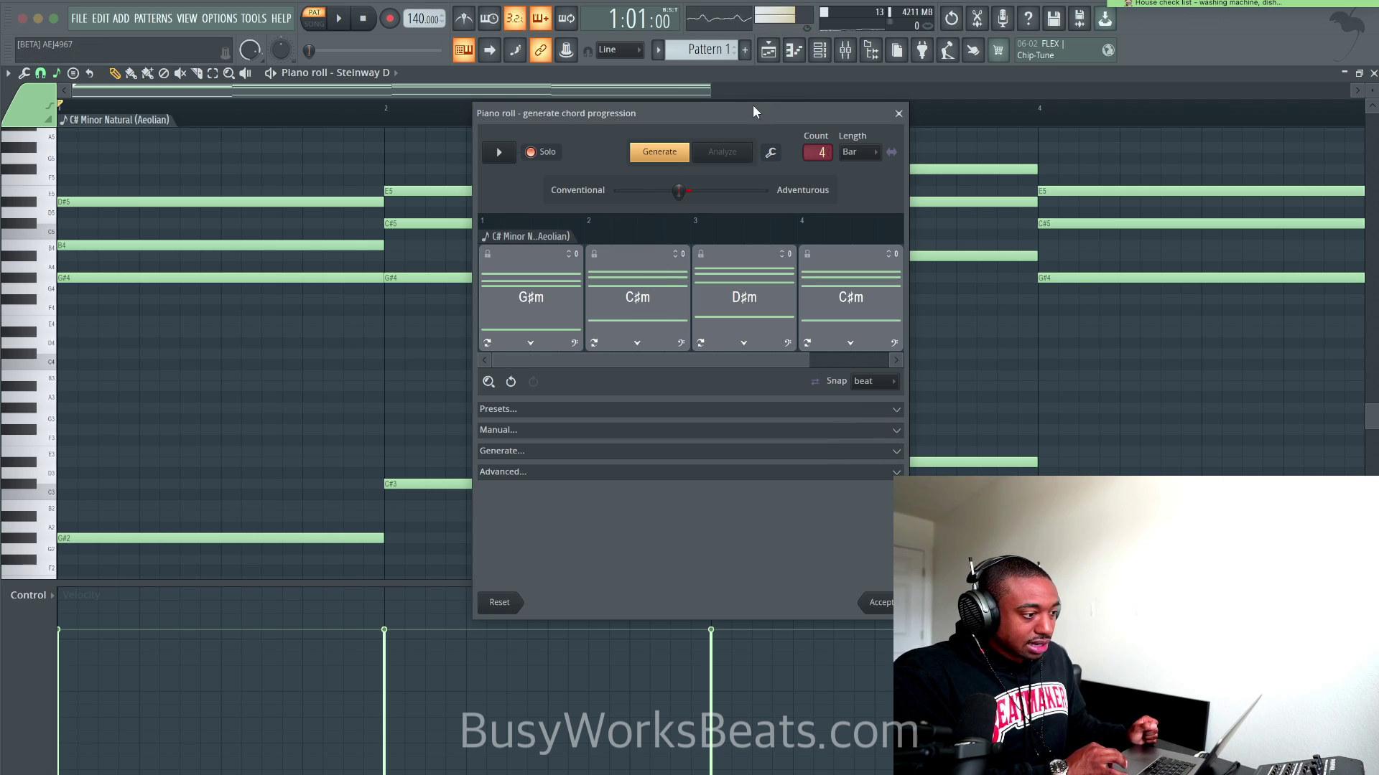
Set the generation style fully to RnB, raise the extension probability and diatonic notes, and shift the progression slightly toward Adventurous.
left_click_drag(751, 115, 449, 109)
left_click(596, 450)
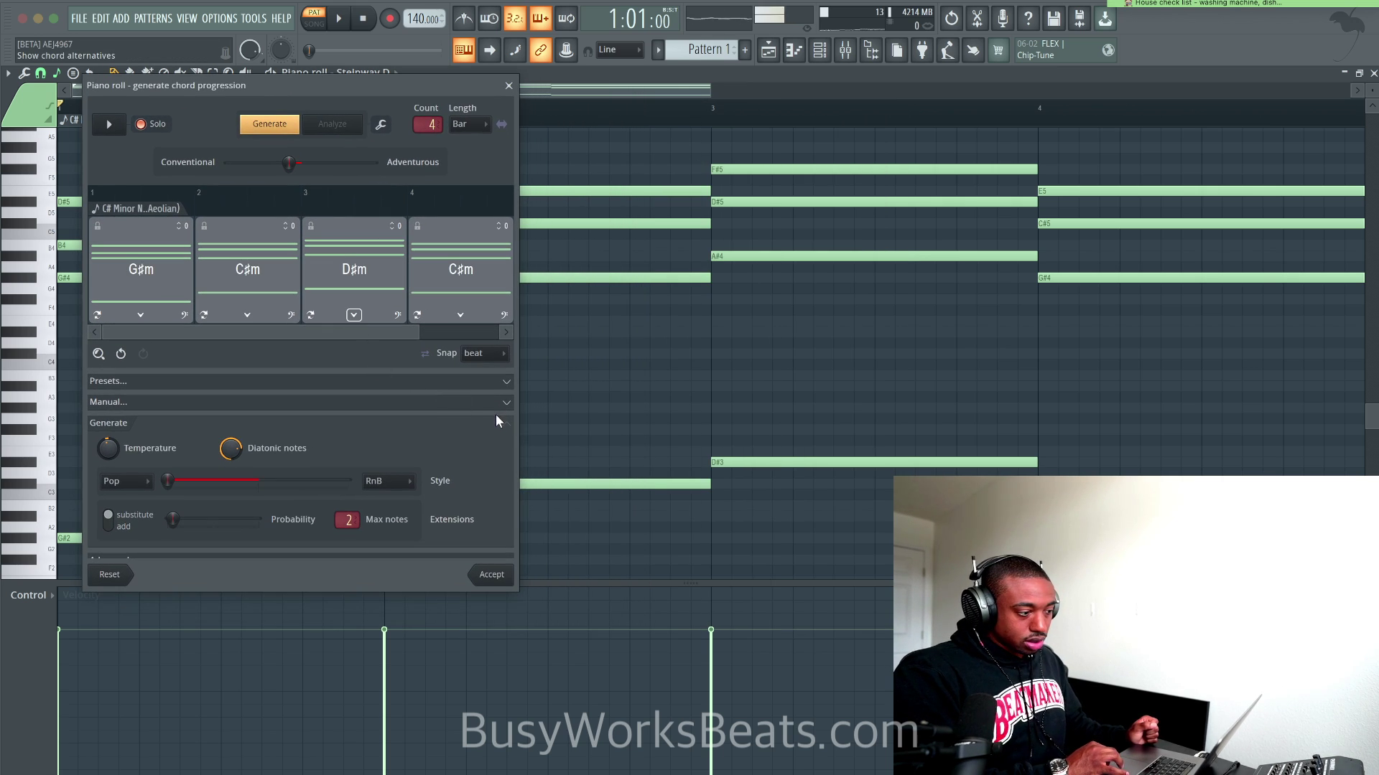
left_click_drag(181, 480, 349, 480)
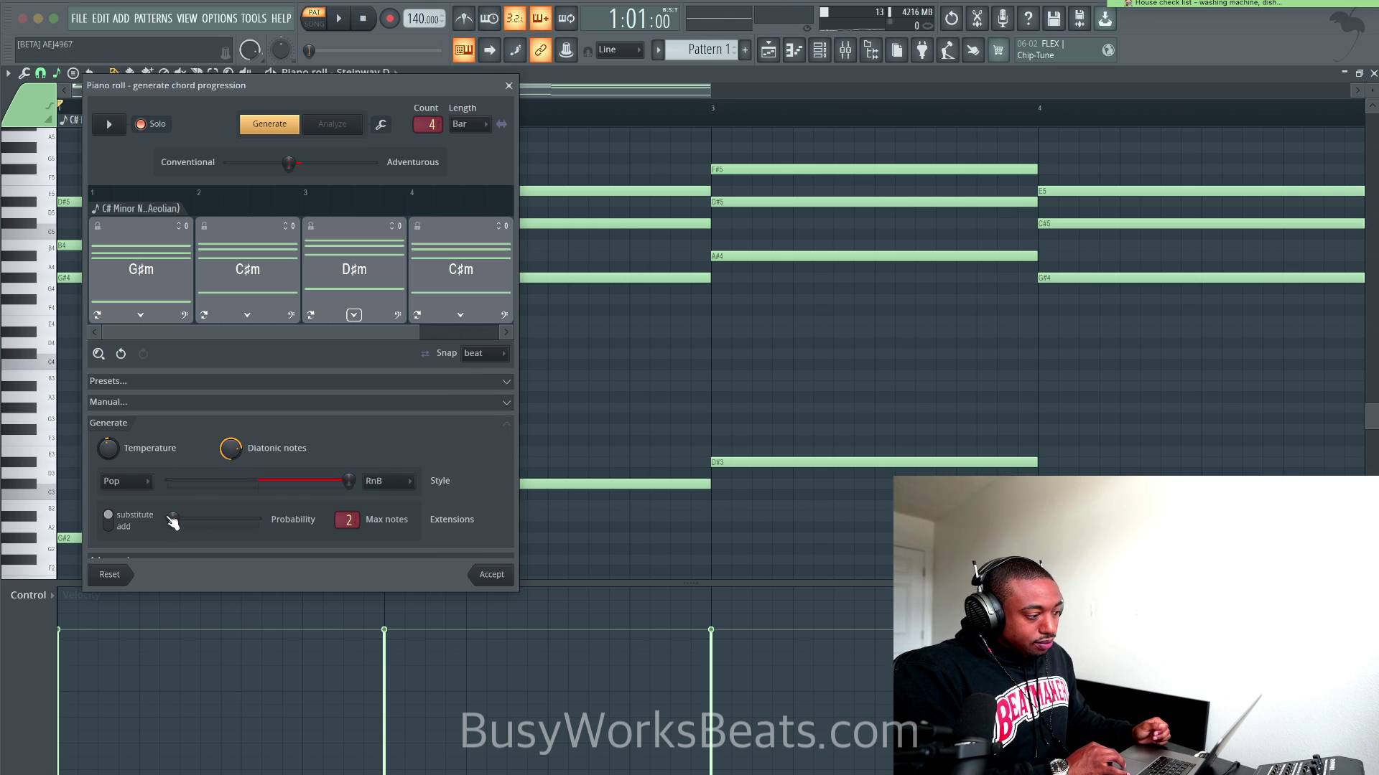
left_click_drag(173, 519, 204, 520)
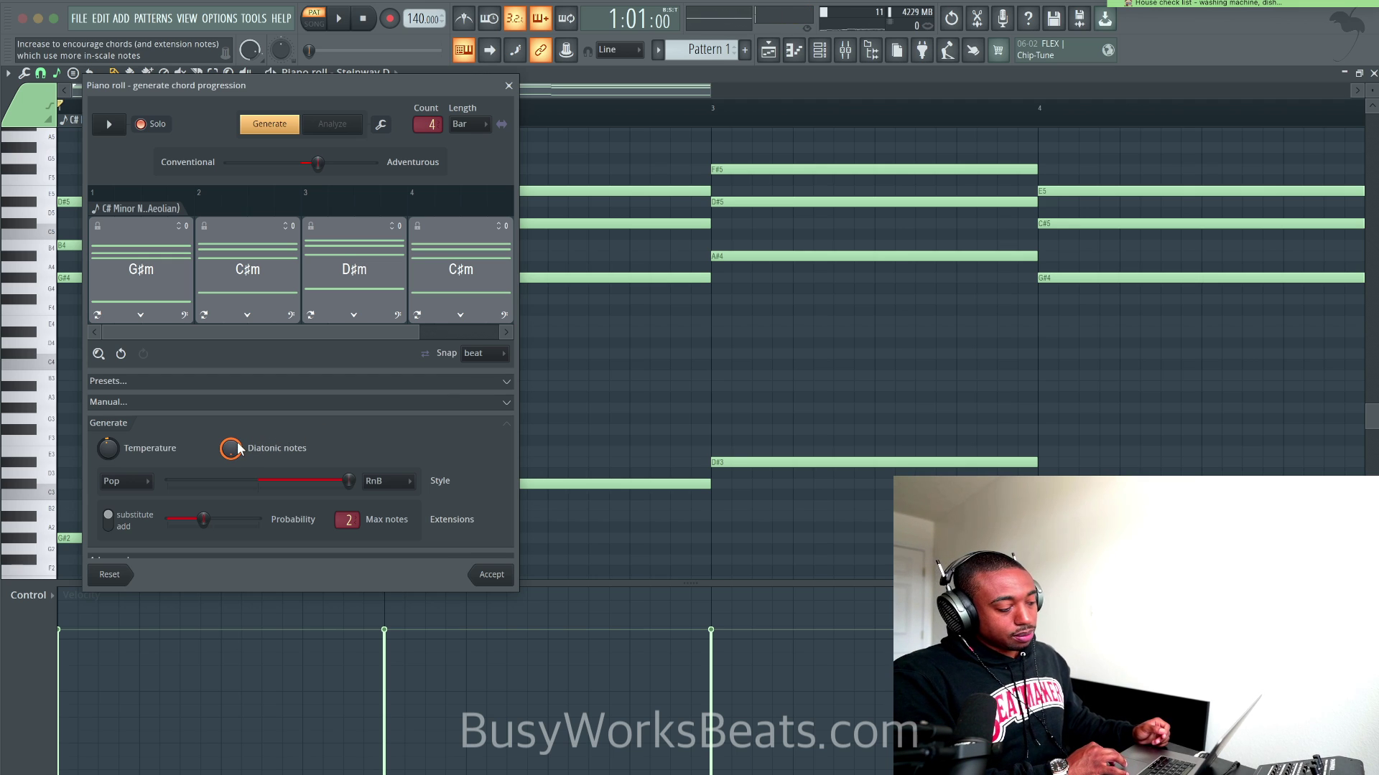
Generate a new four-chord progression with these settings and preview it.
left_click(291, 131)
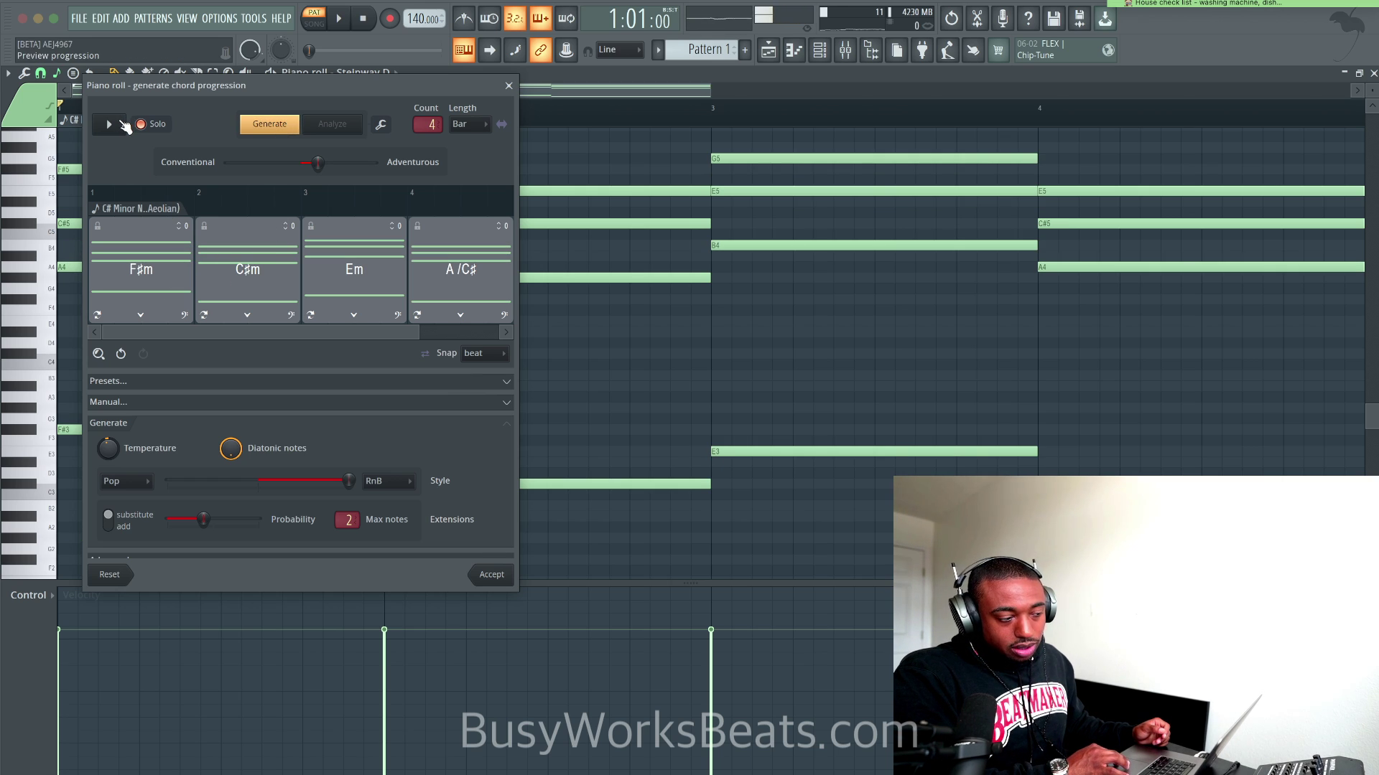
left_click(122, 124)
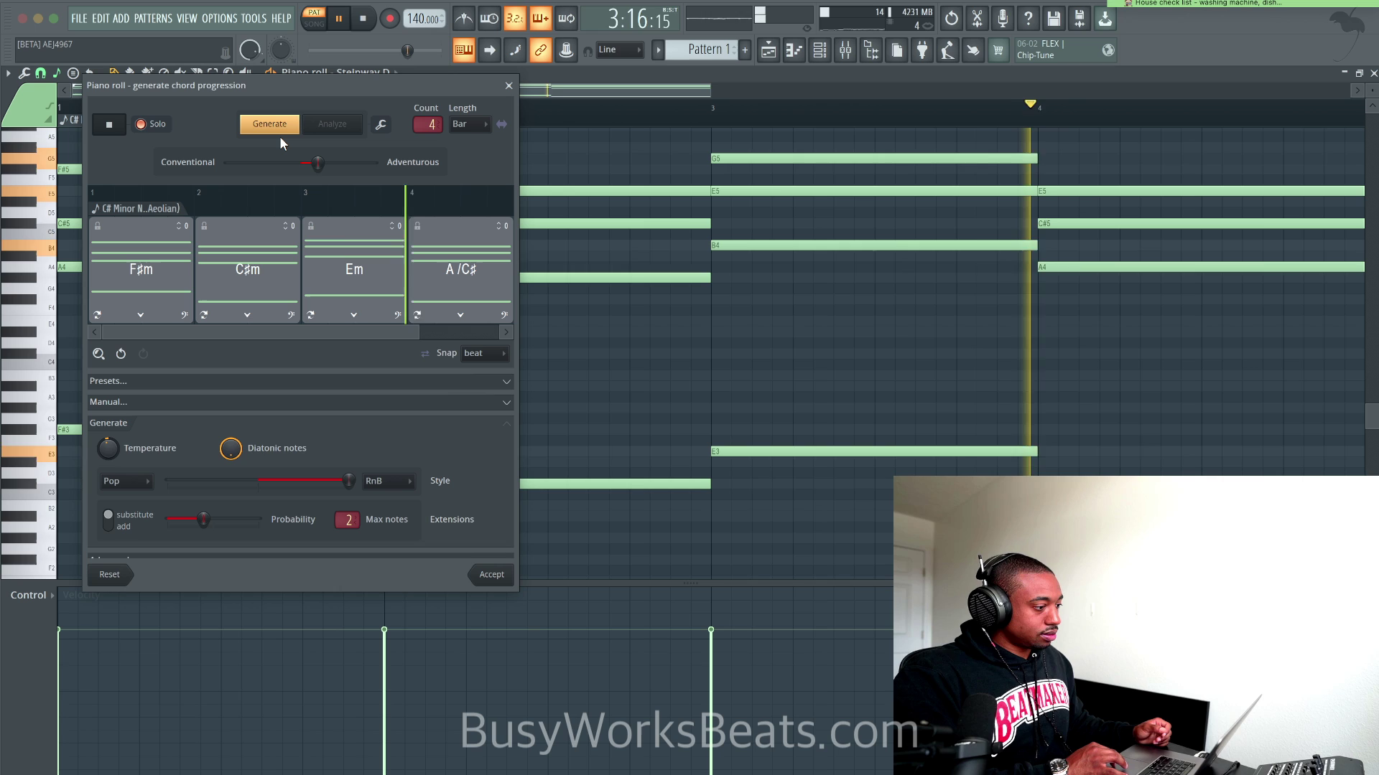
key("space")
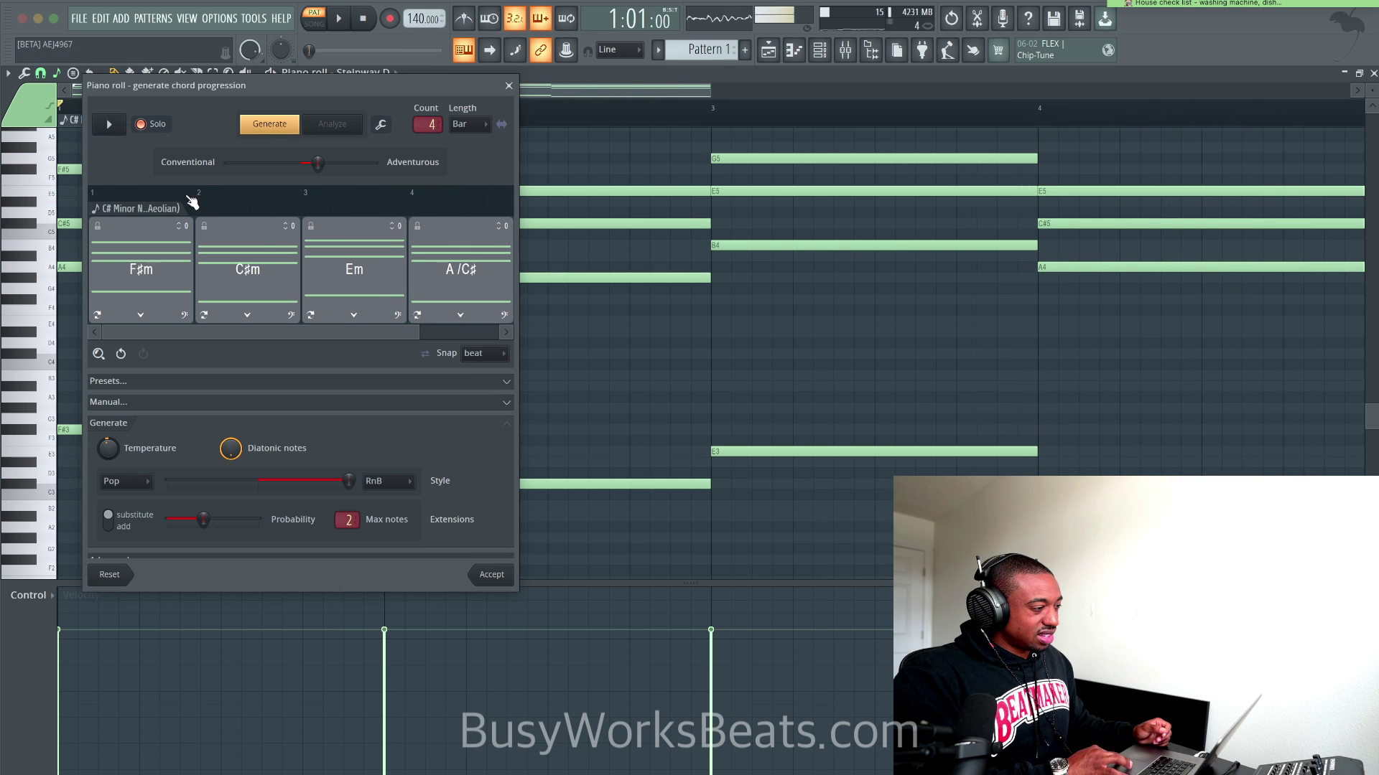
Replace the third chord with the suggested alternative G♯m and preview the progression.
left_click(355, 316)
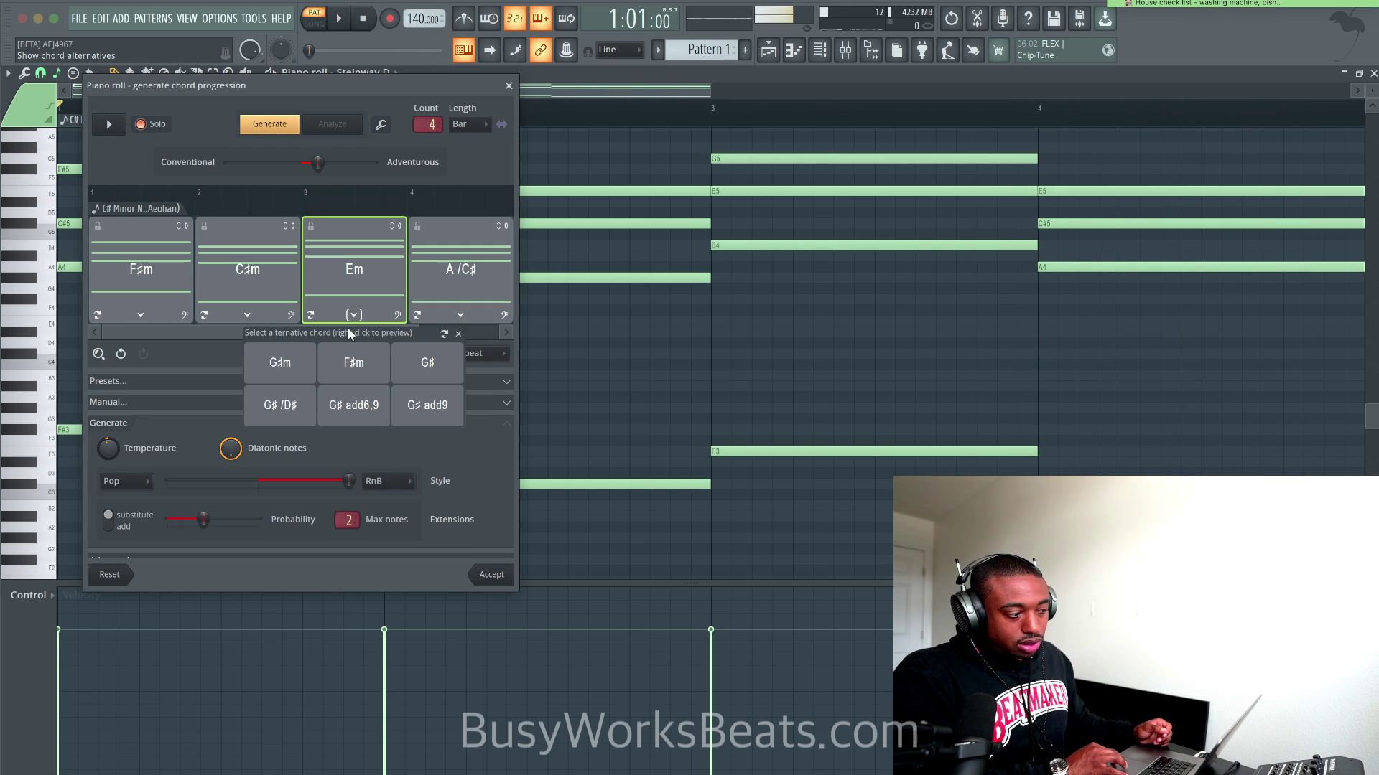
left_click(311, 368)
key("space")
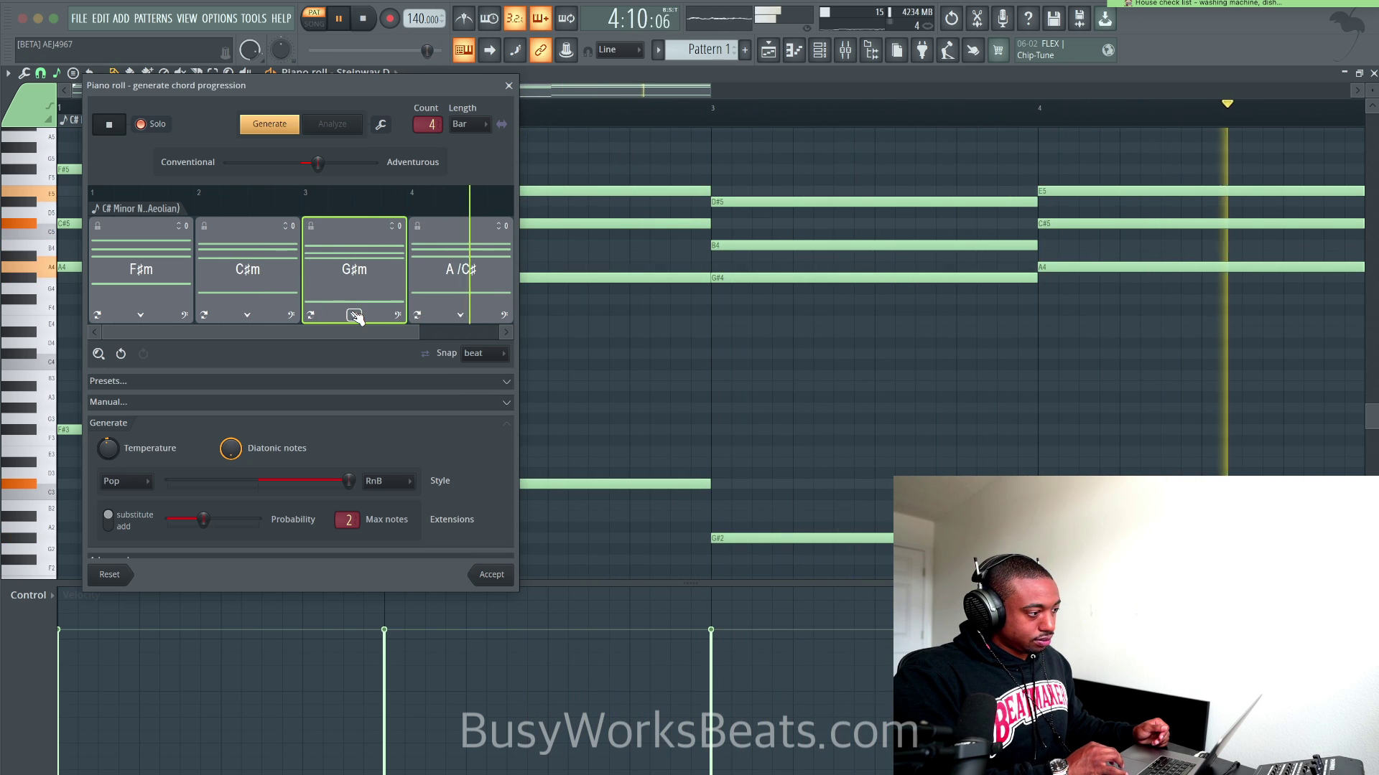
left_click(115, 125)
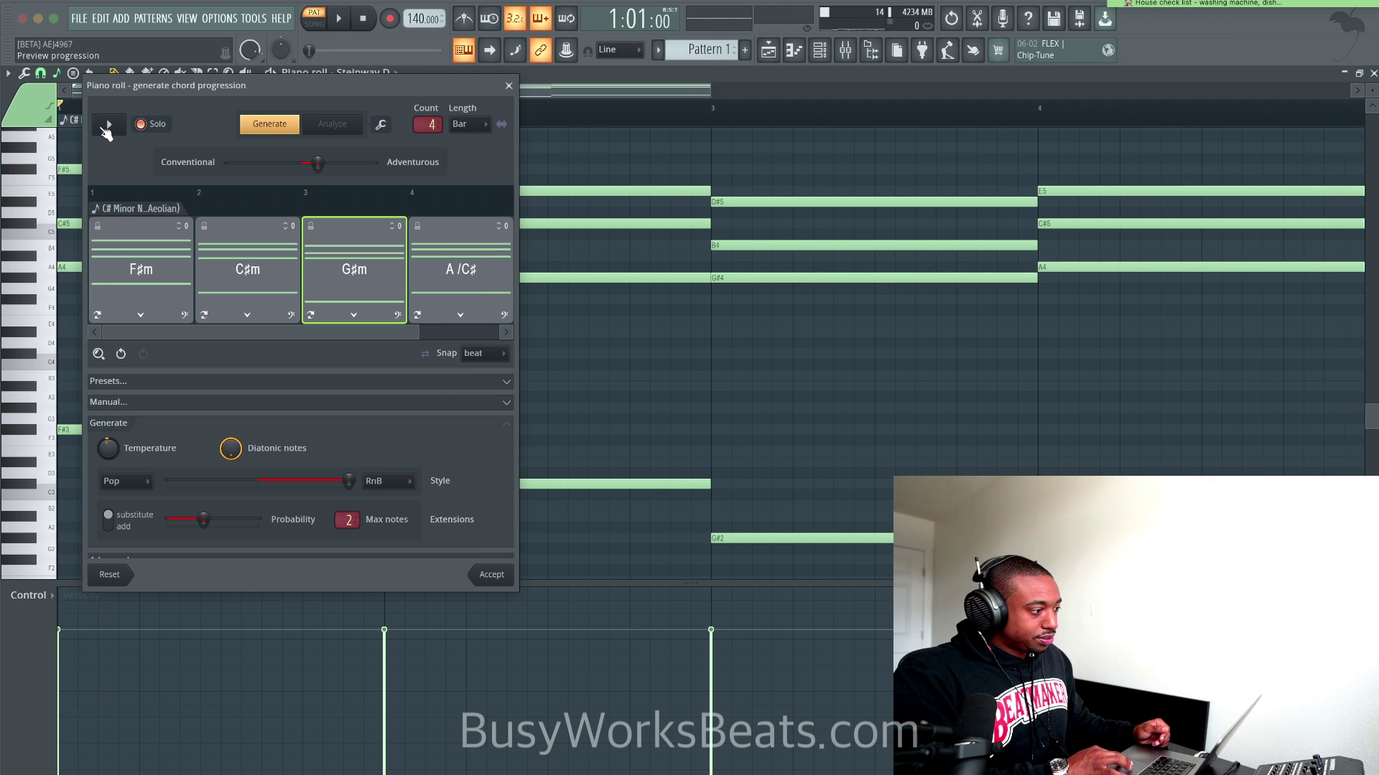
Replace the fourth chord with the suggested alternative G add6,9 while the progression plays.
left_click(111, 125)
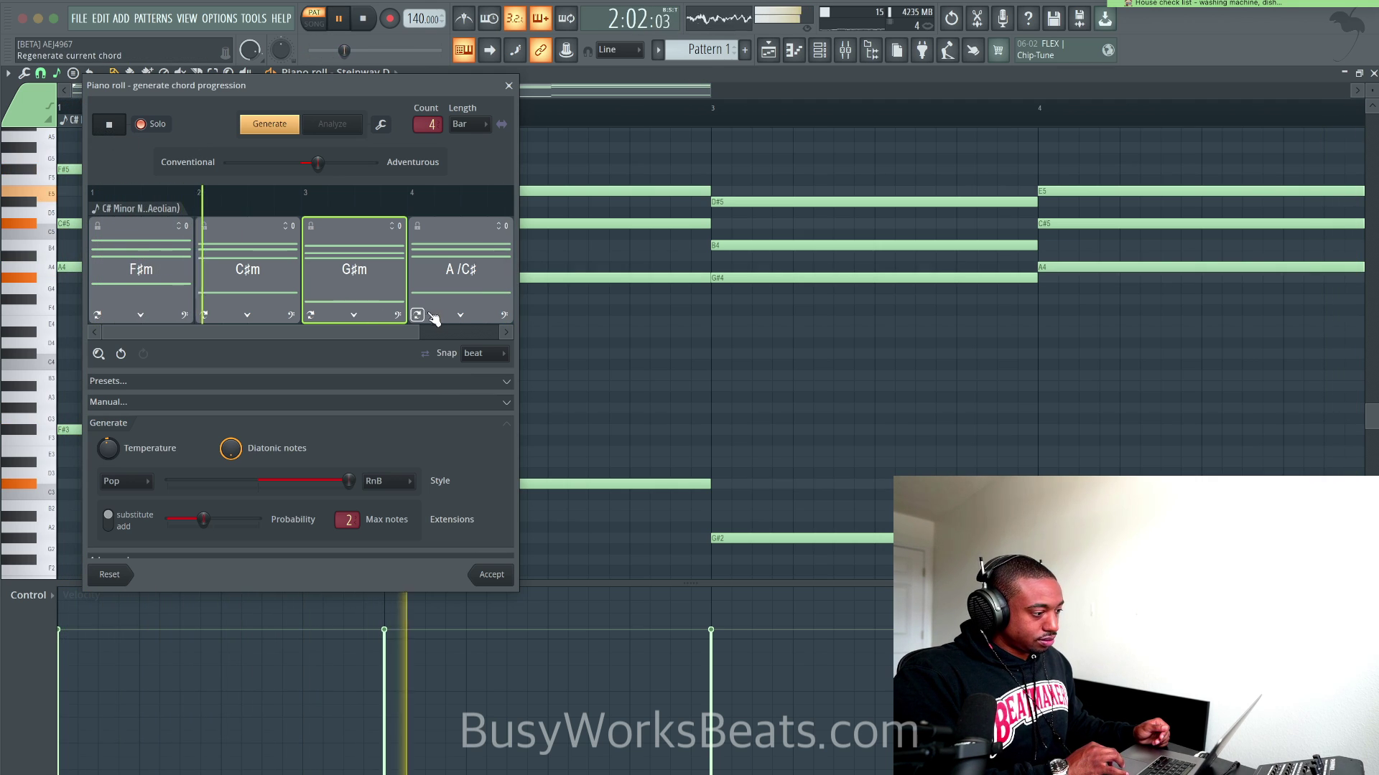
left_click(460, 314)
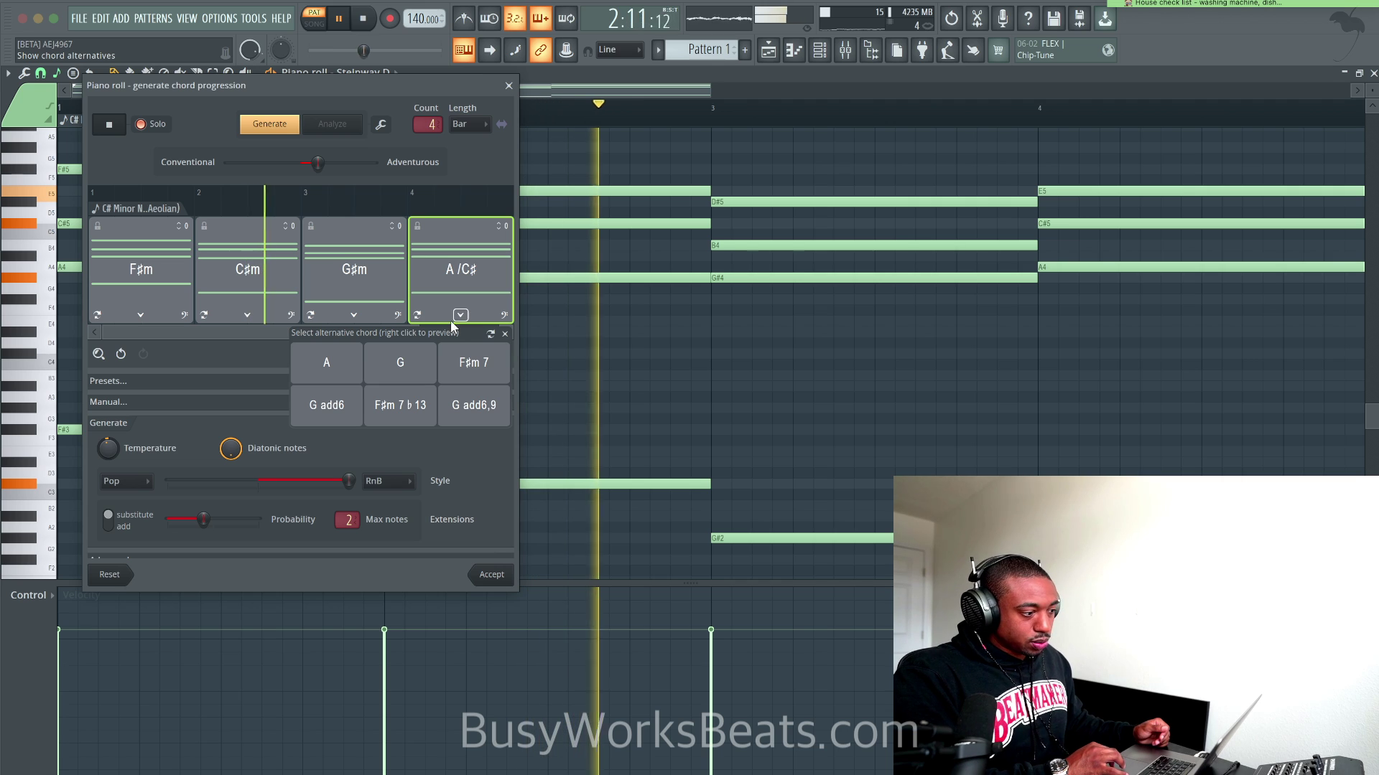
left_click(472, 403)
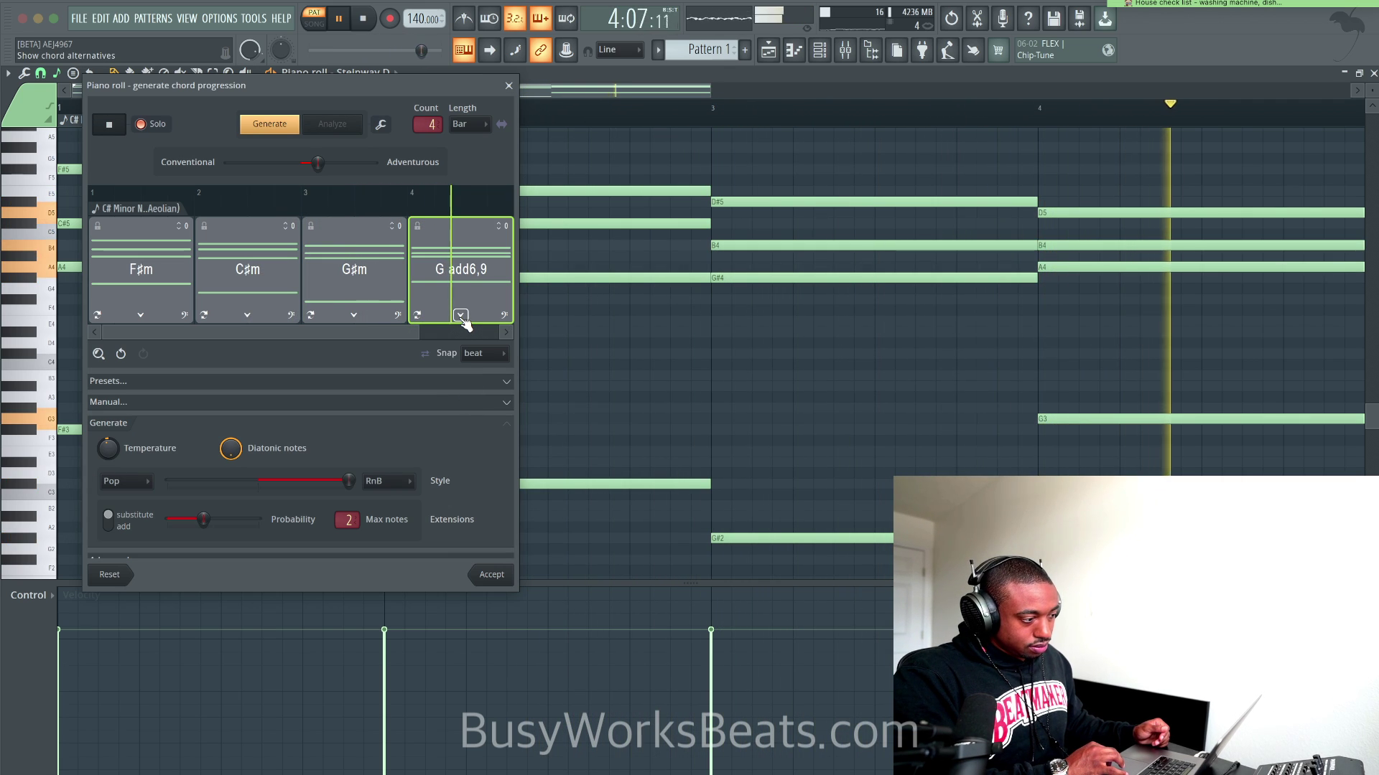
Stop the preview and accept the generated four-chord progression into the piano roll.
left_click(111, 127)
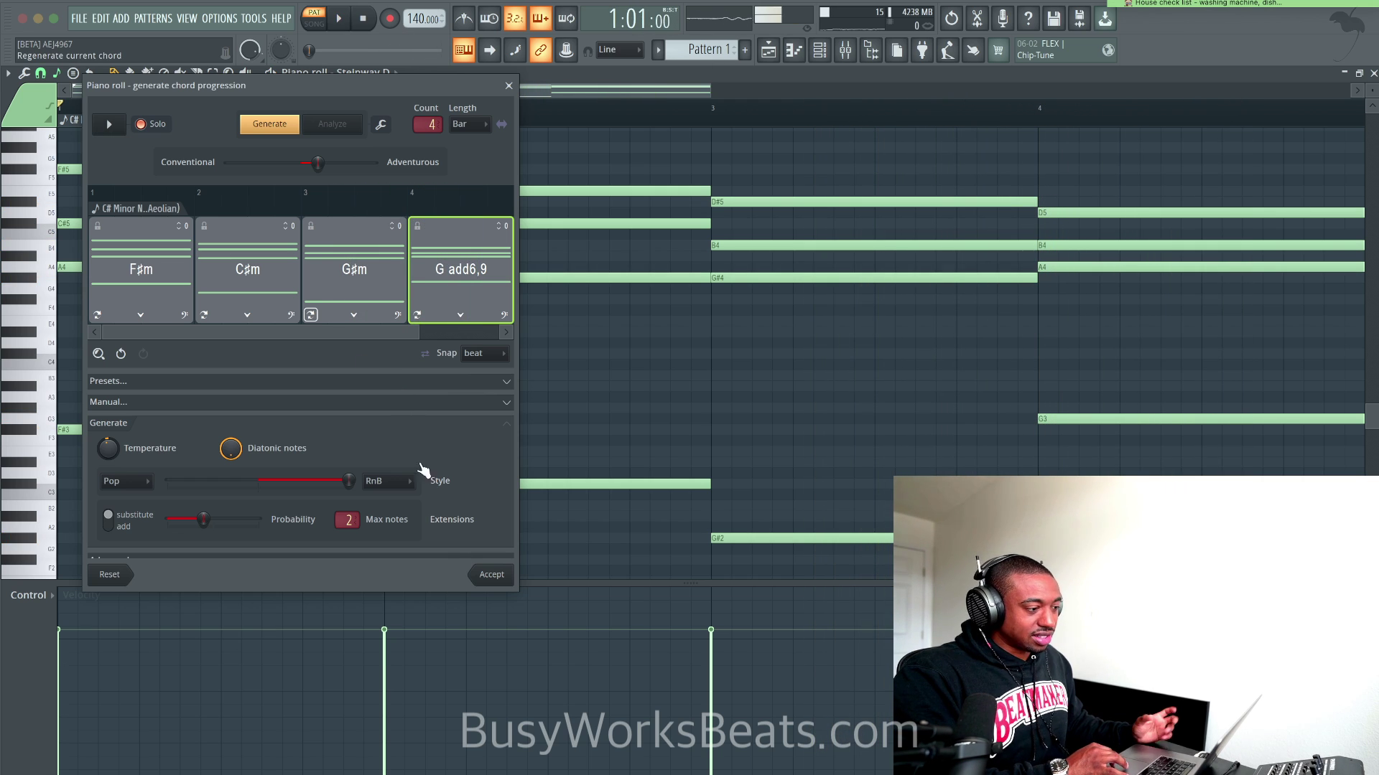
left_click(490, 573)
scroll(446, 363, "down", 2)
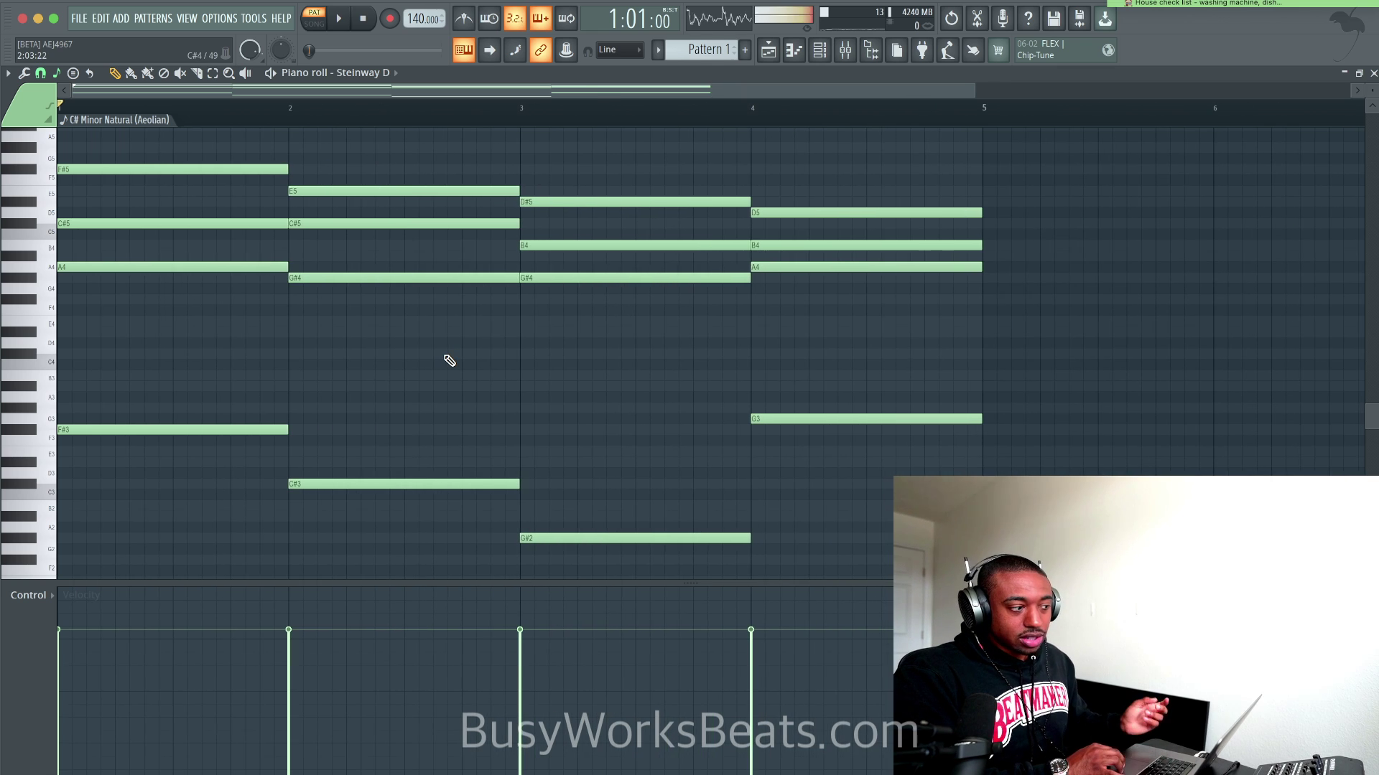
scroll(449, 377, "down", 1)
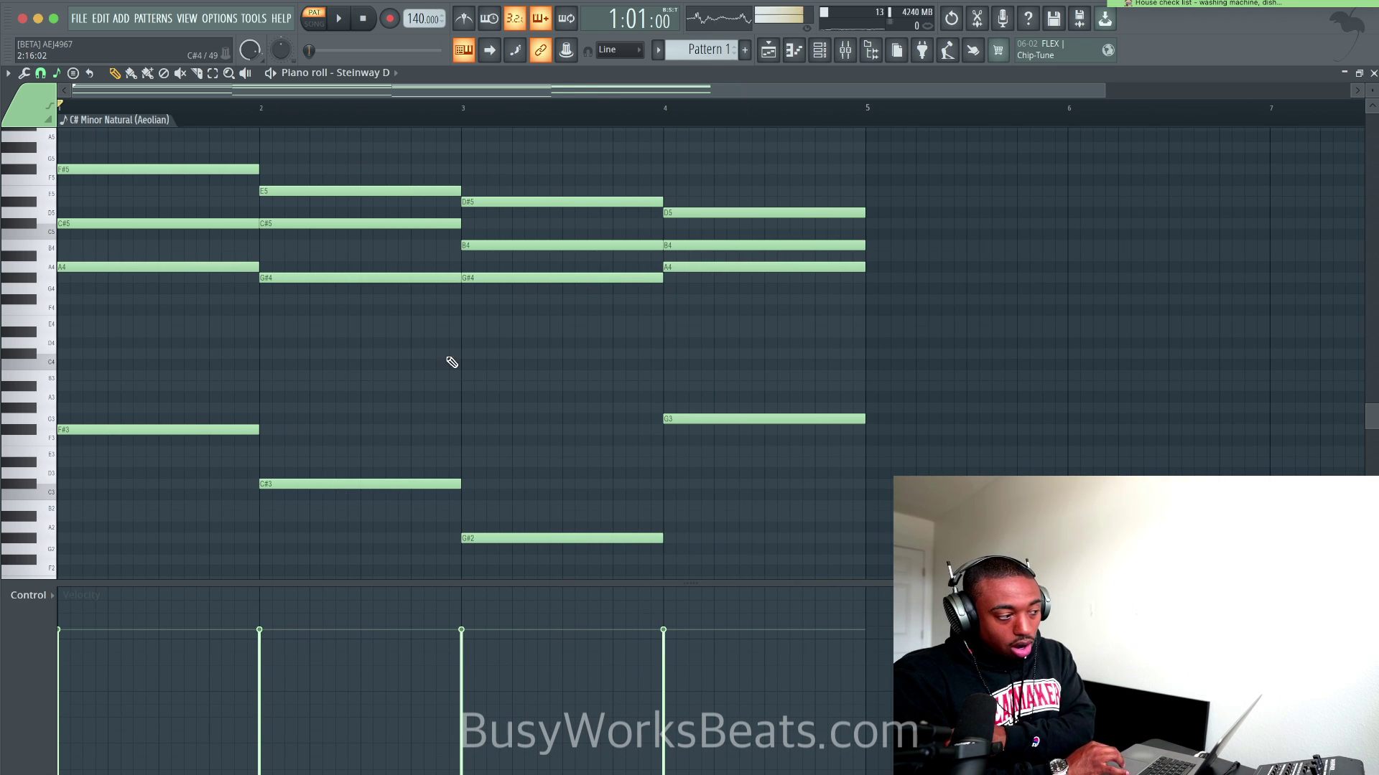
Check the piano roll's view options for the ghost channels setting.
left_click(9, 73)
mouse_move(57, 150)
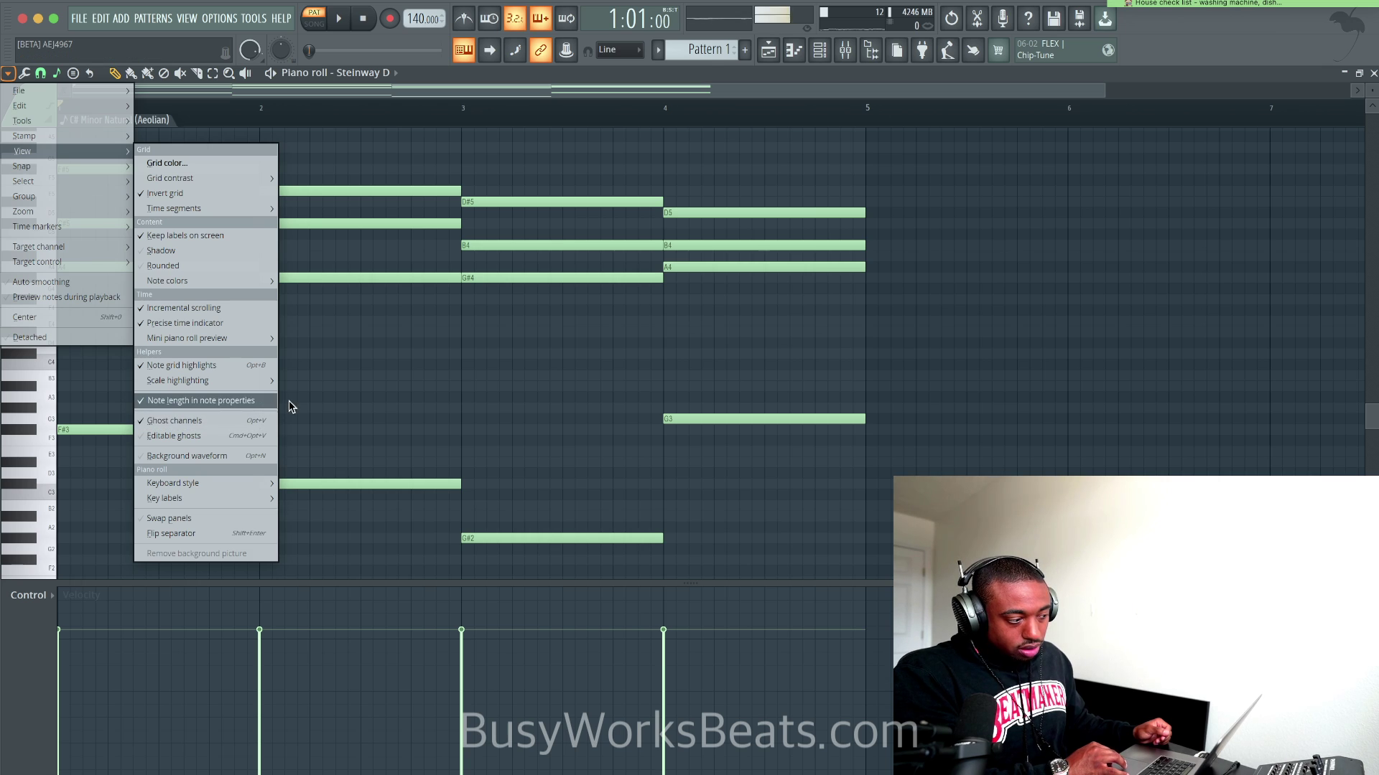
left_click(437, 359)
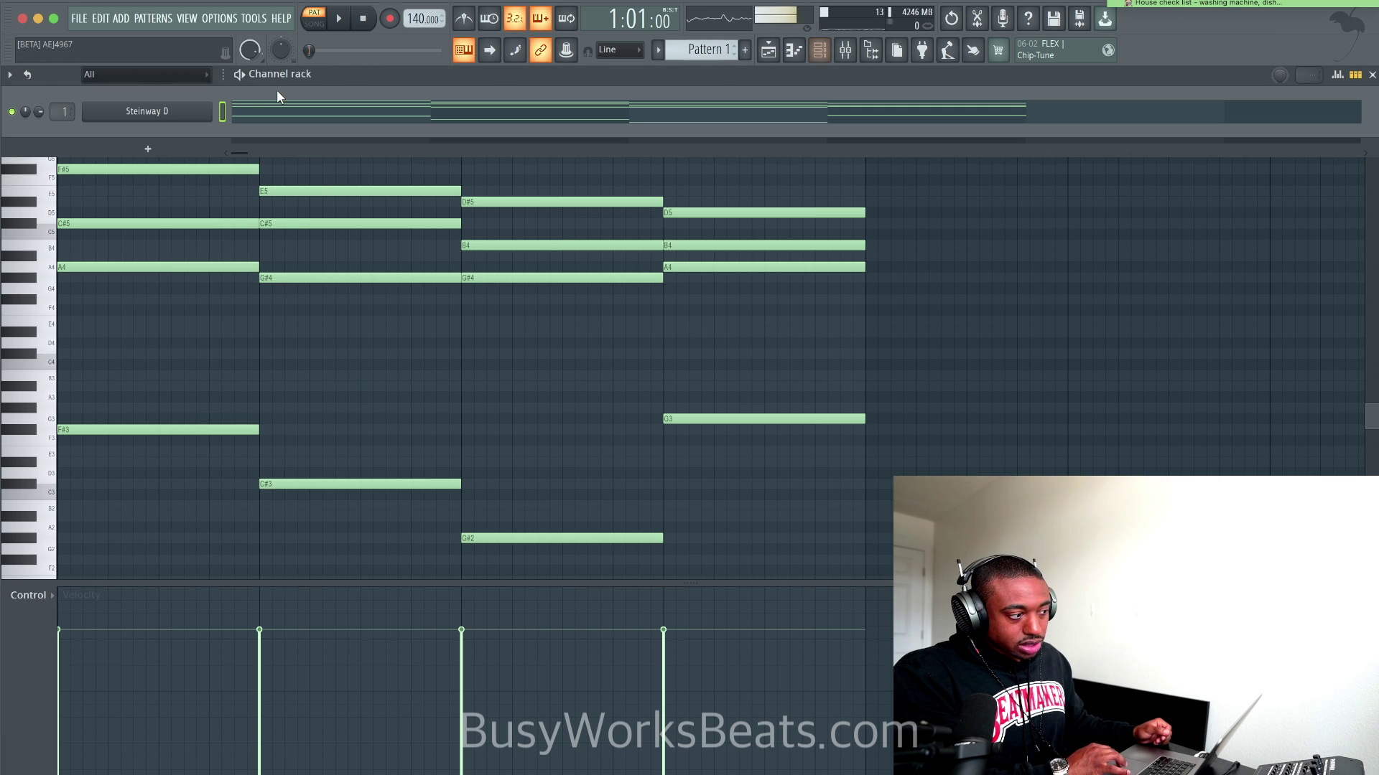
Clone the Steinway D channel and route both piano channels to their own mixer tracks.
right_click(165, 109)
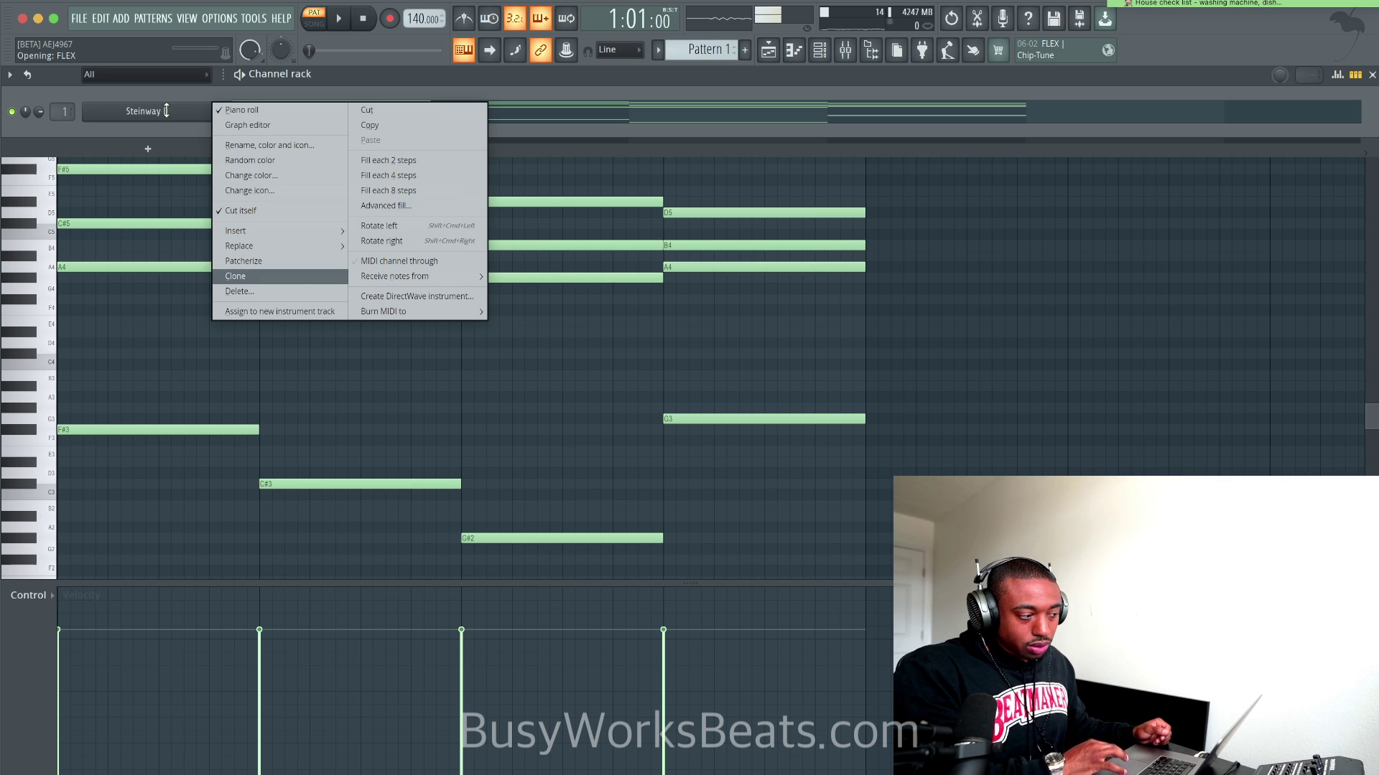
key("Return")
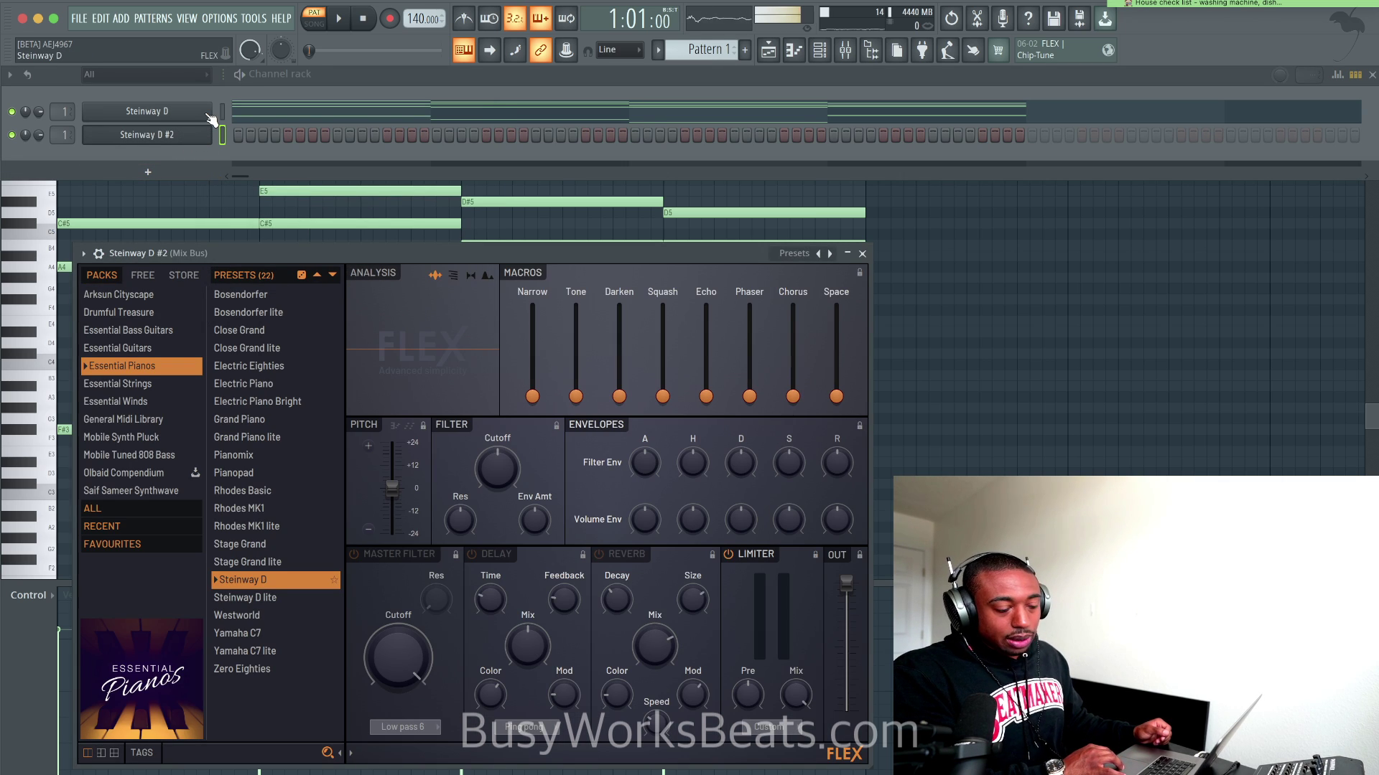
left_click(222, 111)
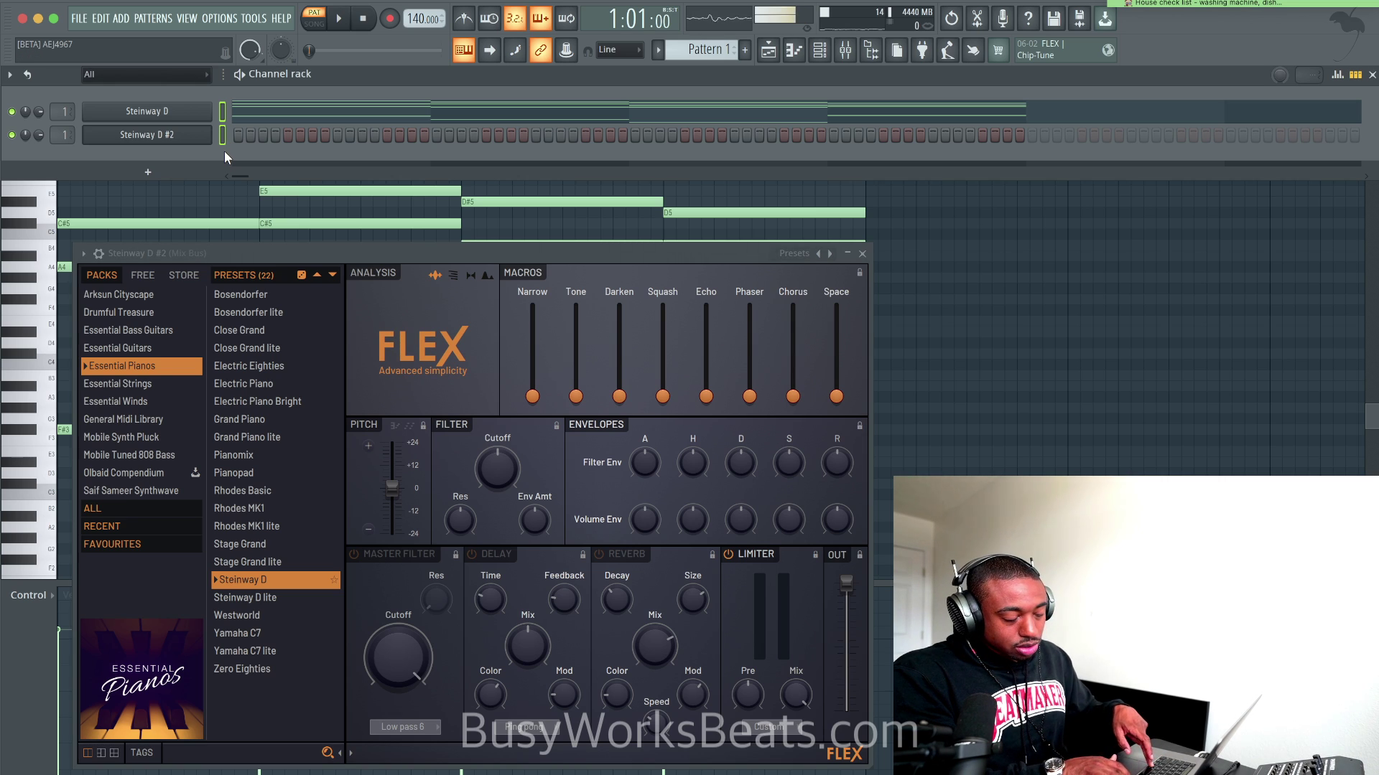
key("ctrl+l")
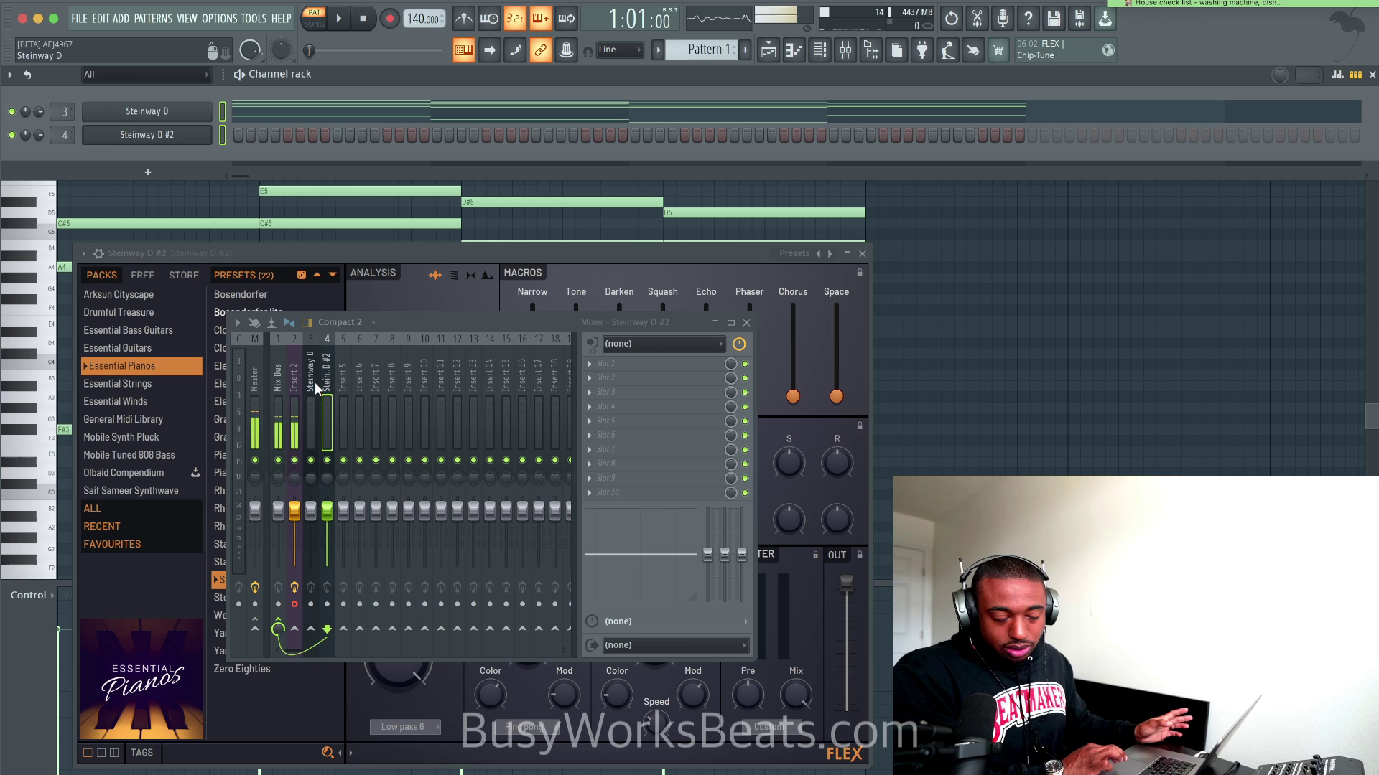
Select only the cloned Steinway D #2 channel and open its piano roll.
left_click(222, 135)
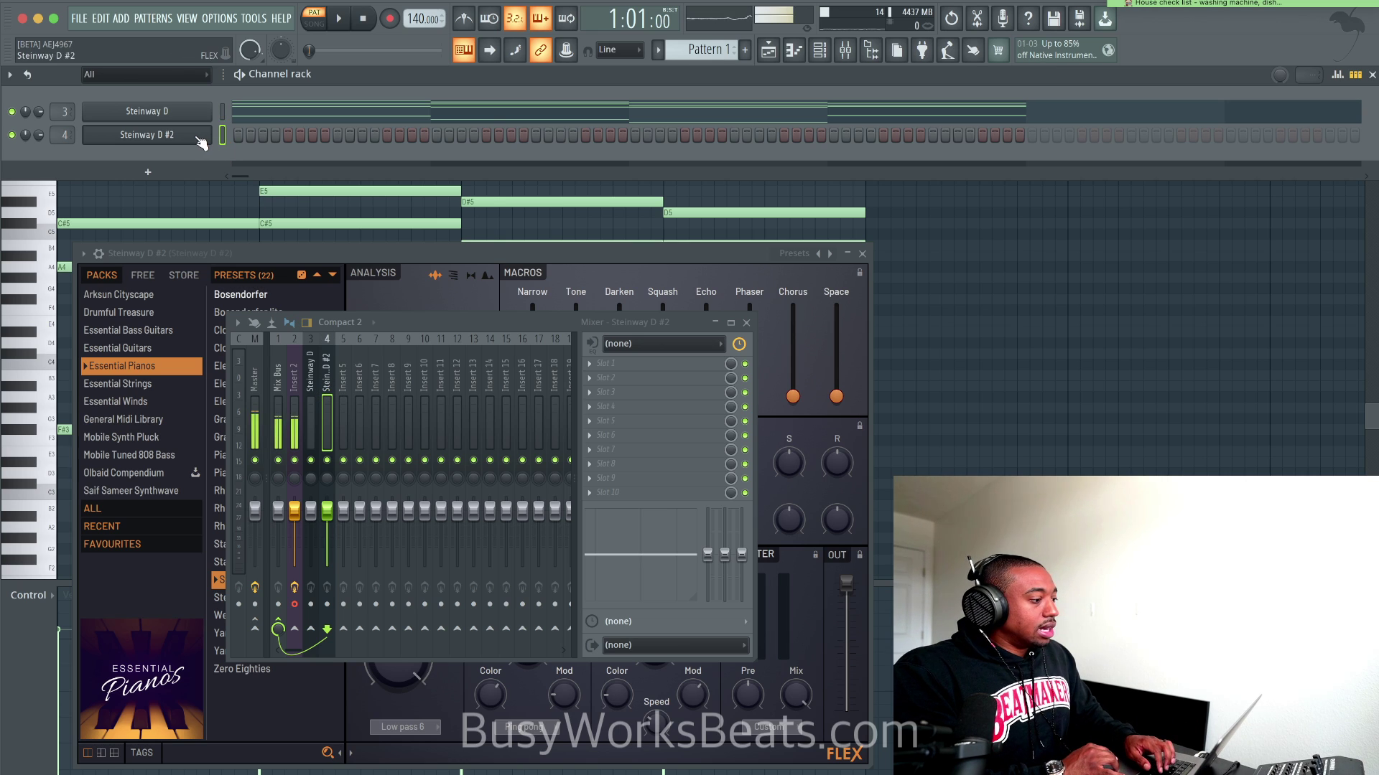
right_click(224, 136)
left_click(236, 137)
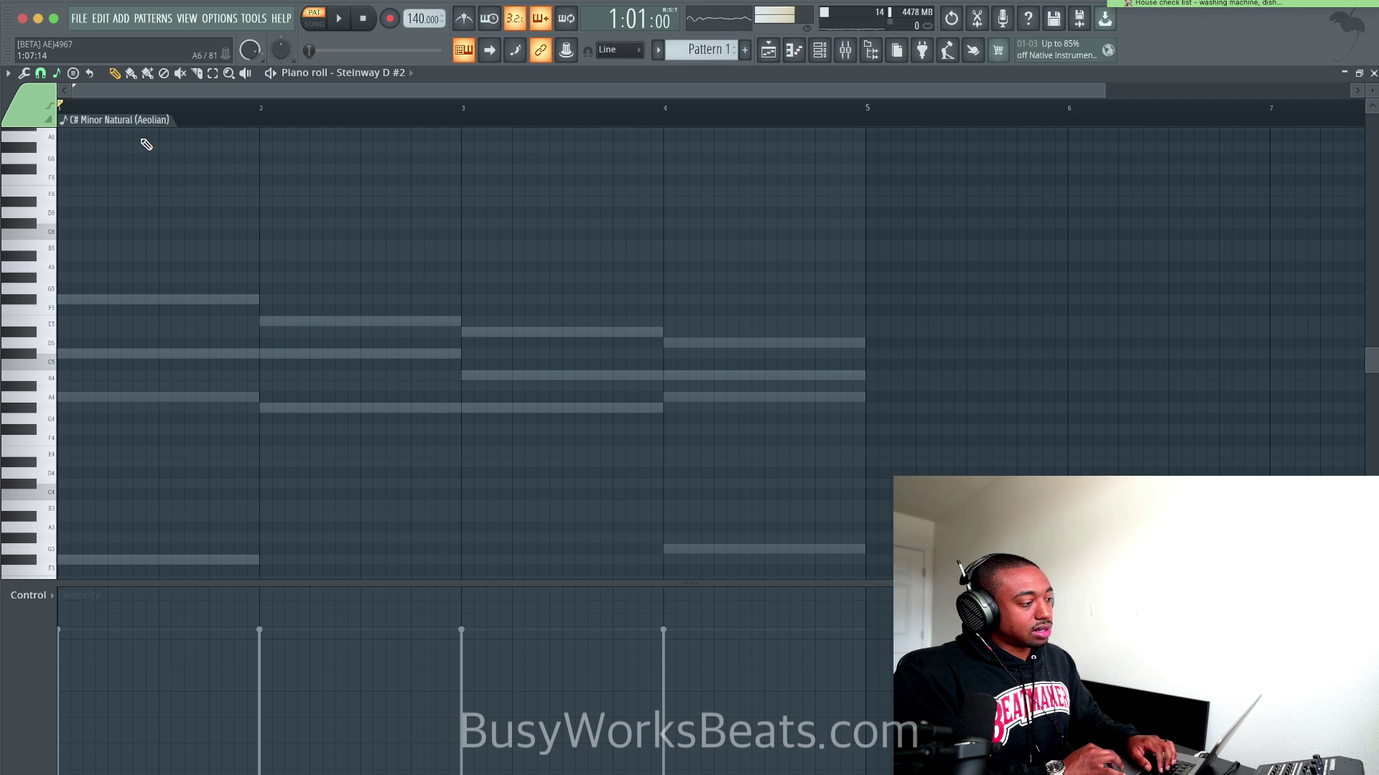
Play the progression and start saving the project under the name "Piano Melody".
key("space")
left_click(81, 19)
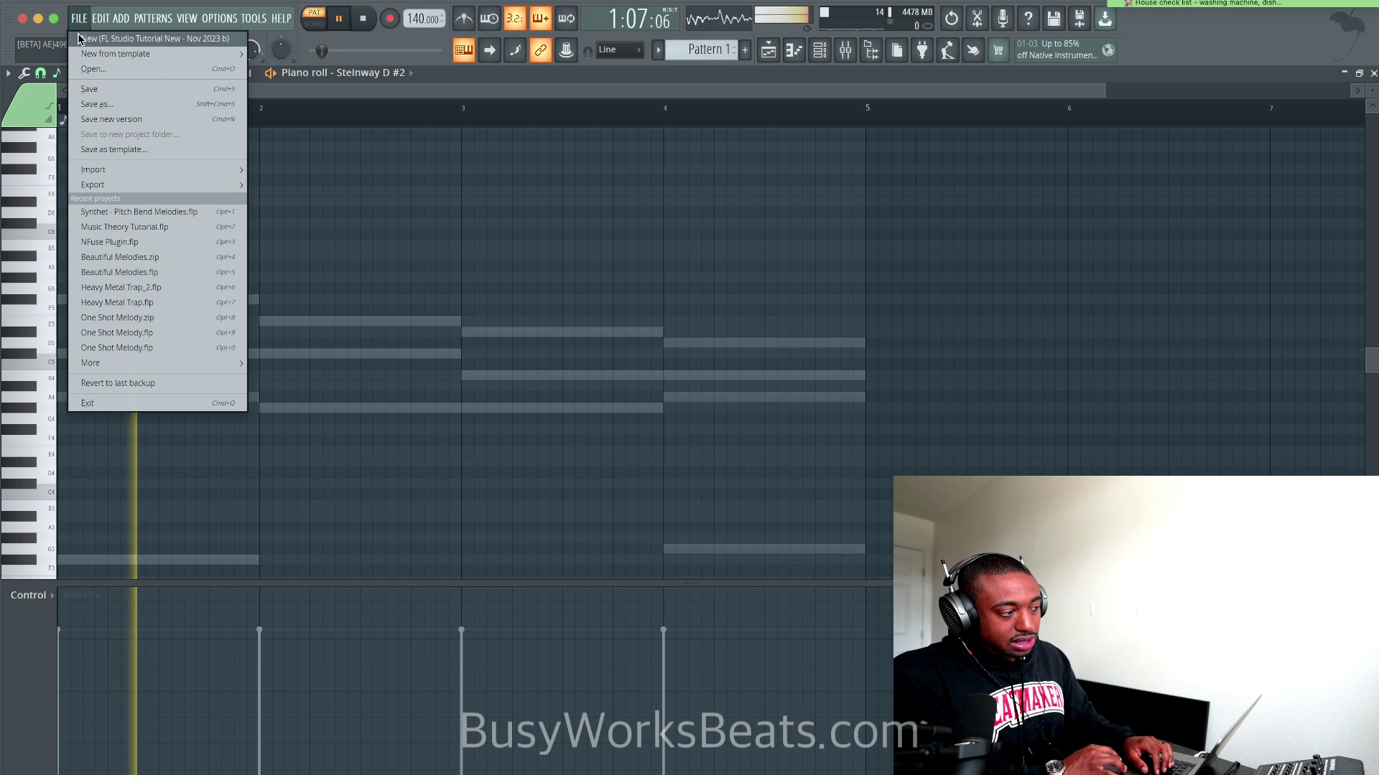
left_click(102, 104)
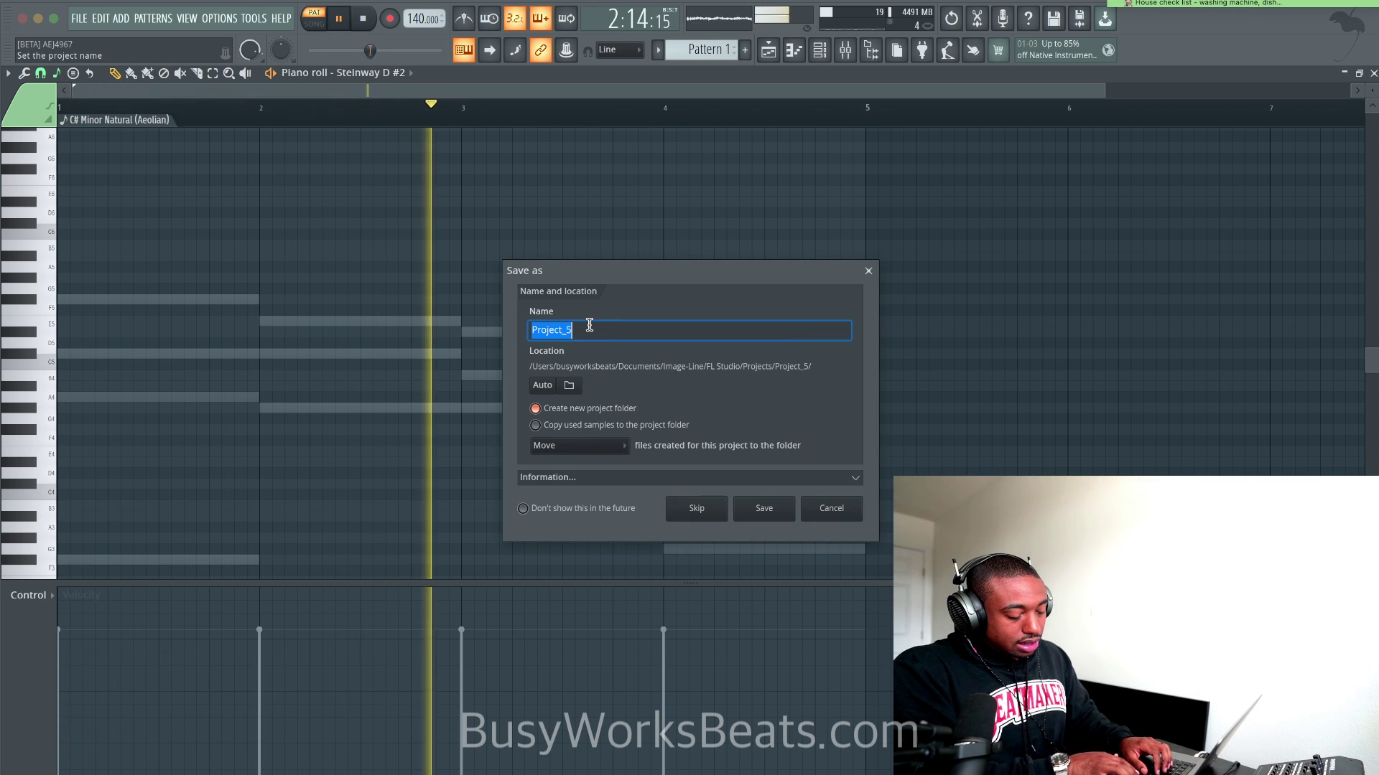
type("Piano Melody")
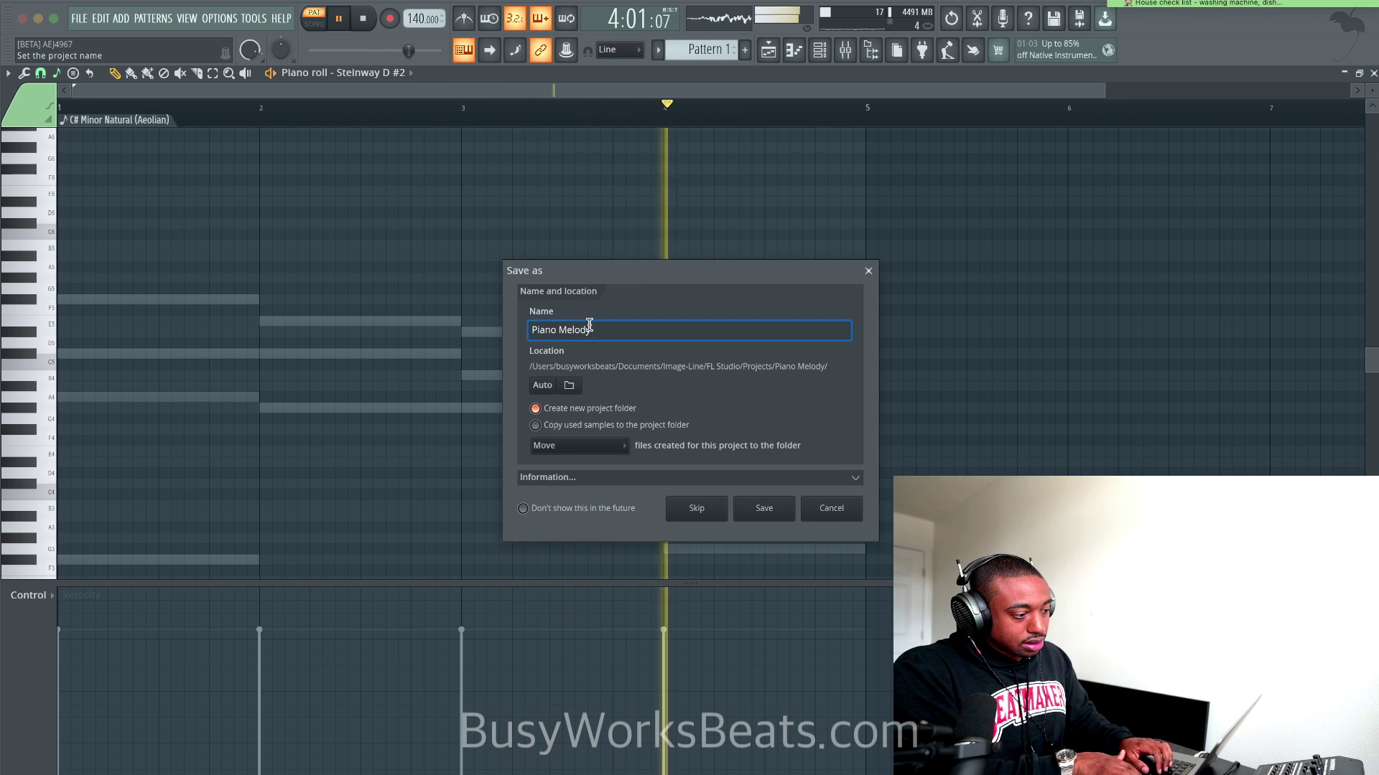
Browse for the save location to Projects, FL Studio, Tutorials on the 2020 T7 drive.
left_click(571, 386)
key("super+Up")
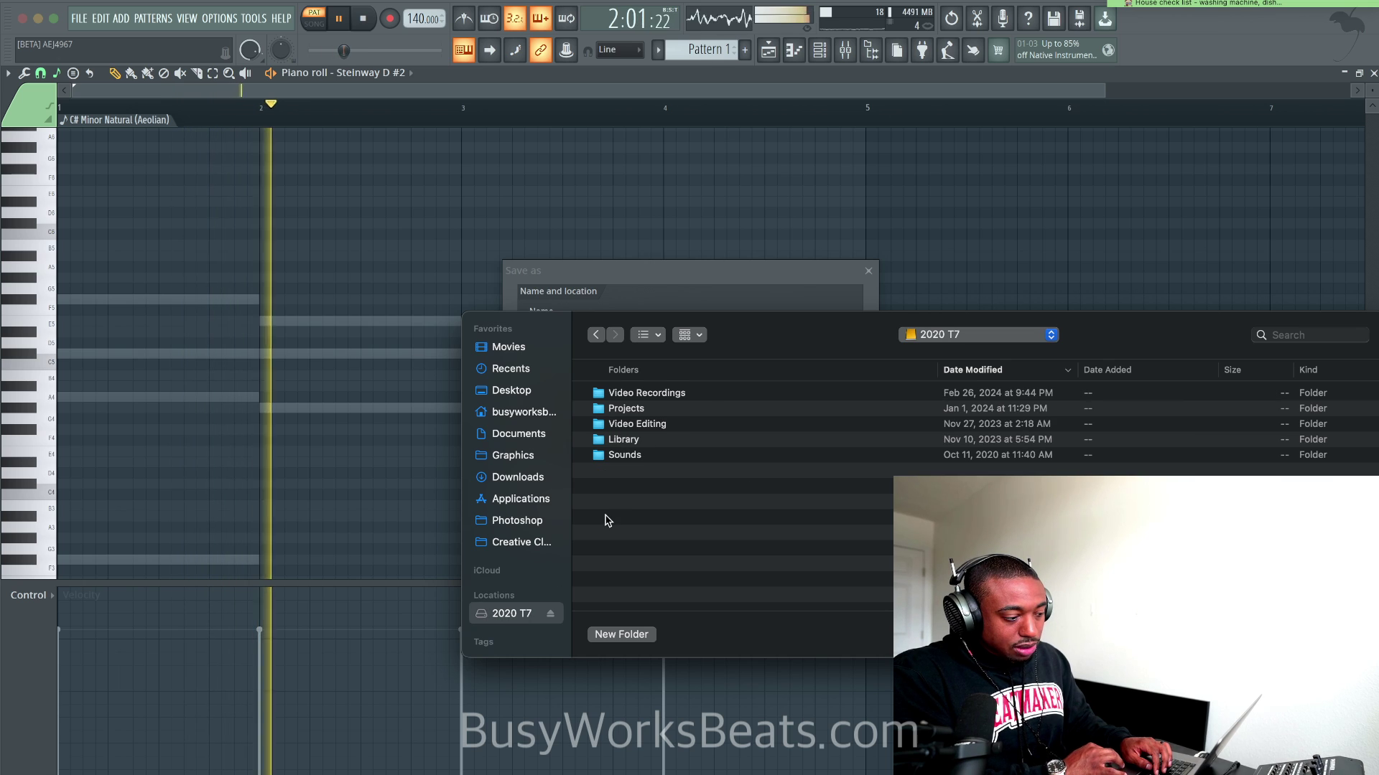
double_click(626, 408)
double_click(630, 424)
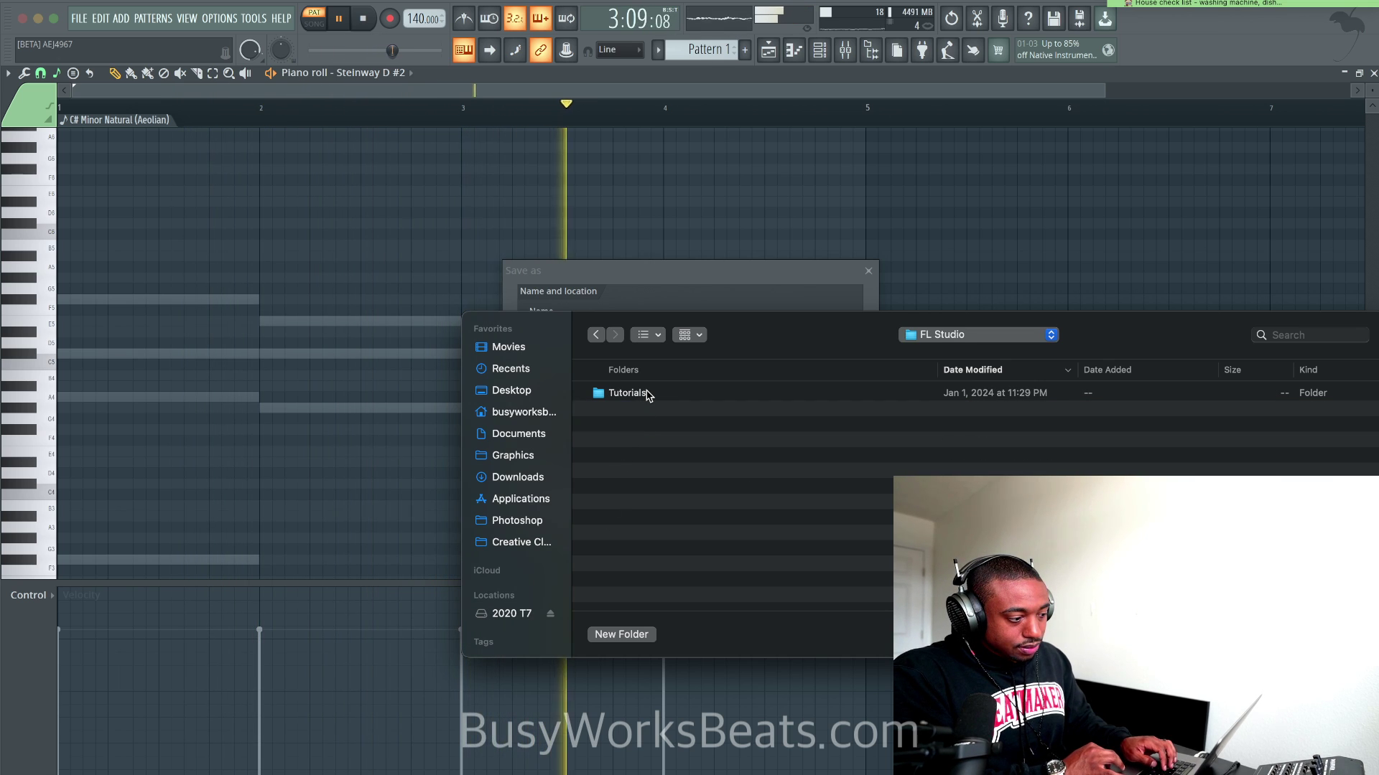
double_click(649, 395)
Create a new folder named "March 14 2024" inside the Tutorials folder.
key("shift+super+n")
type("M")
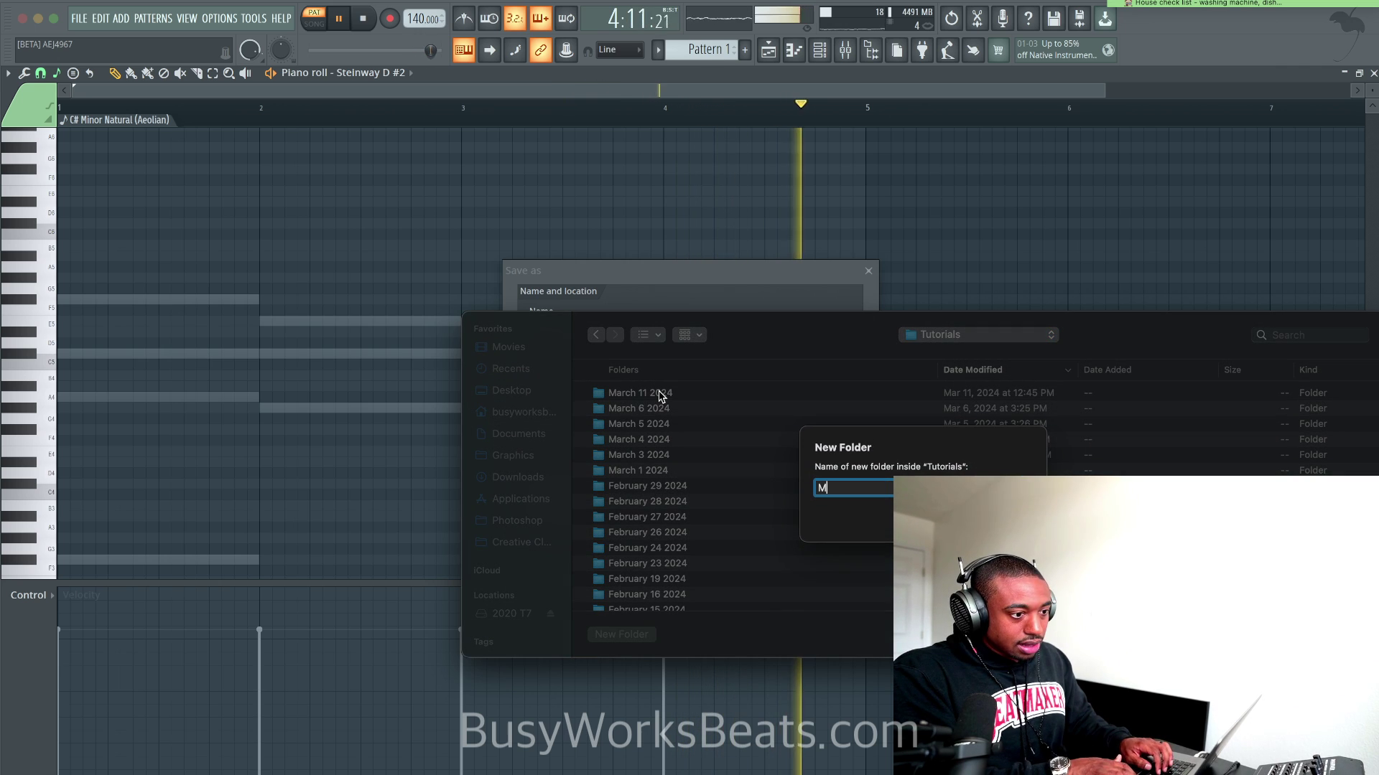
type("arch 14 2024")
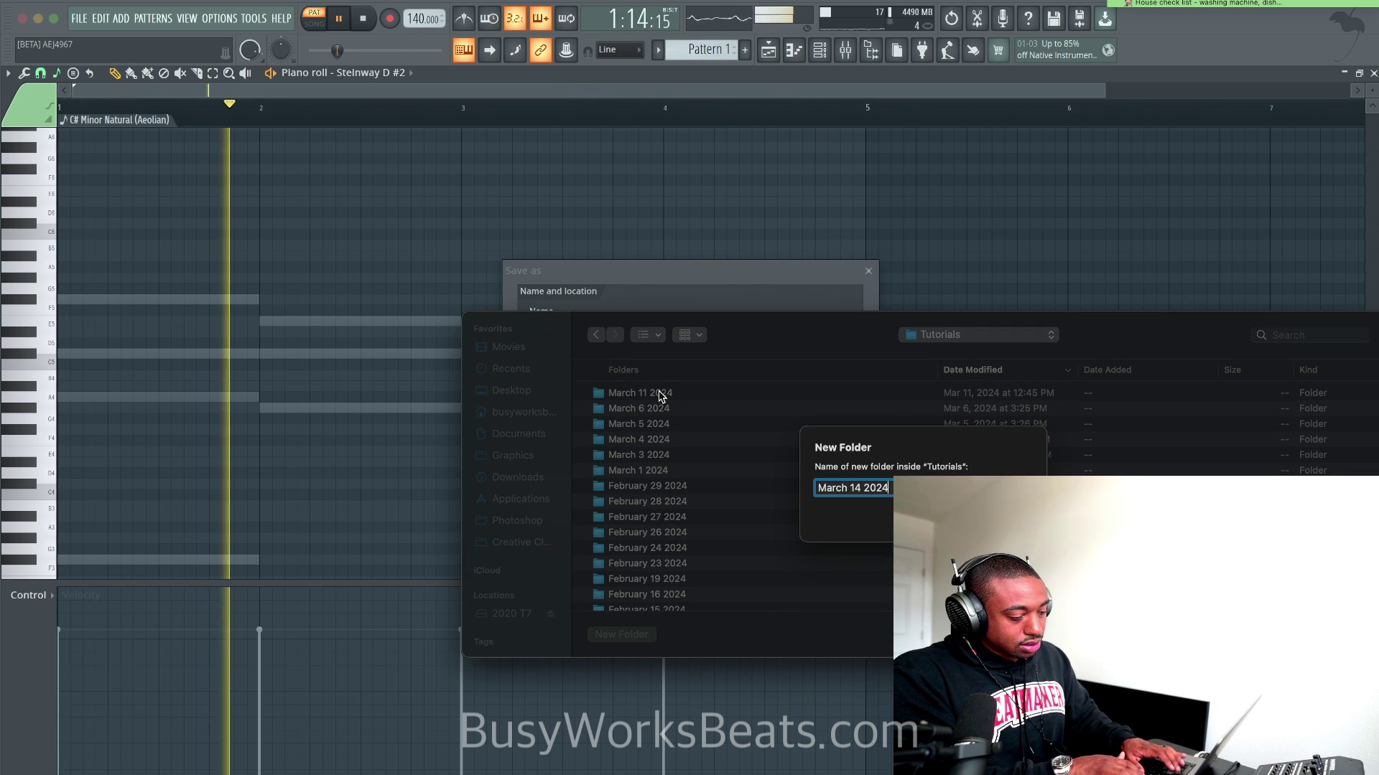
key("Return")
Create a subfolder named "FL Studio melody" inside "March 14 2024" and save the project there.
key("shift+super+n")
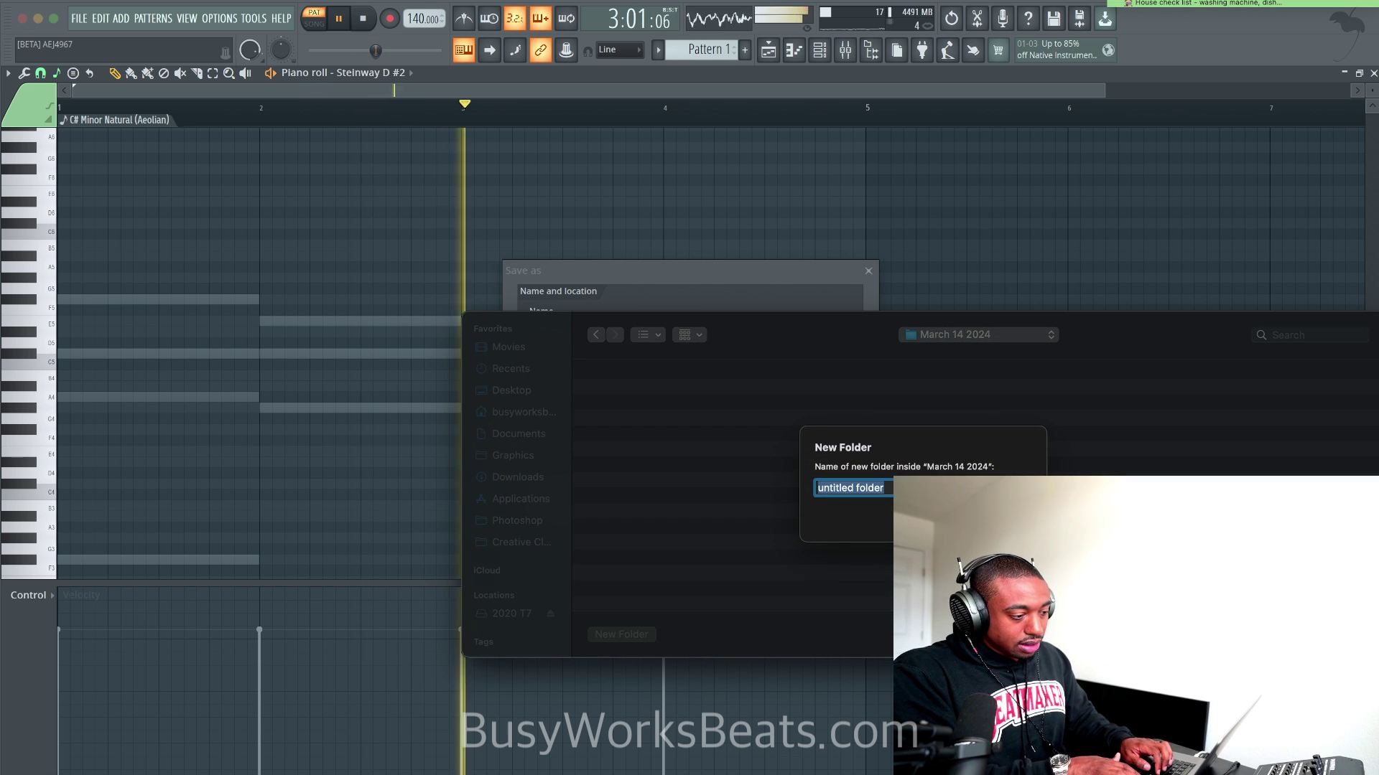
type("FL Studio me")
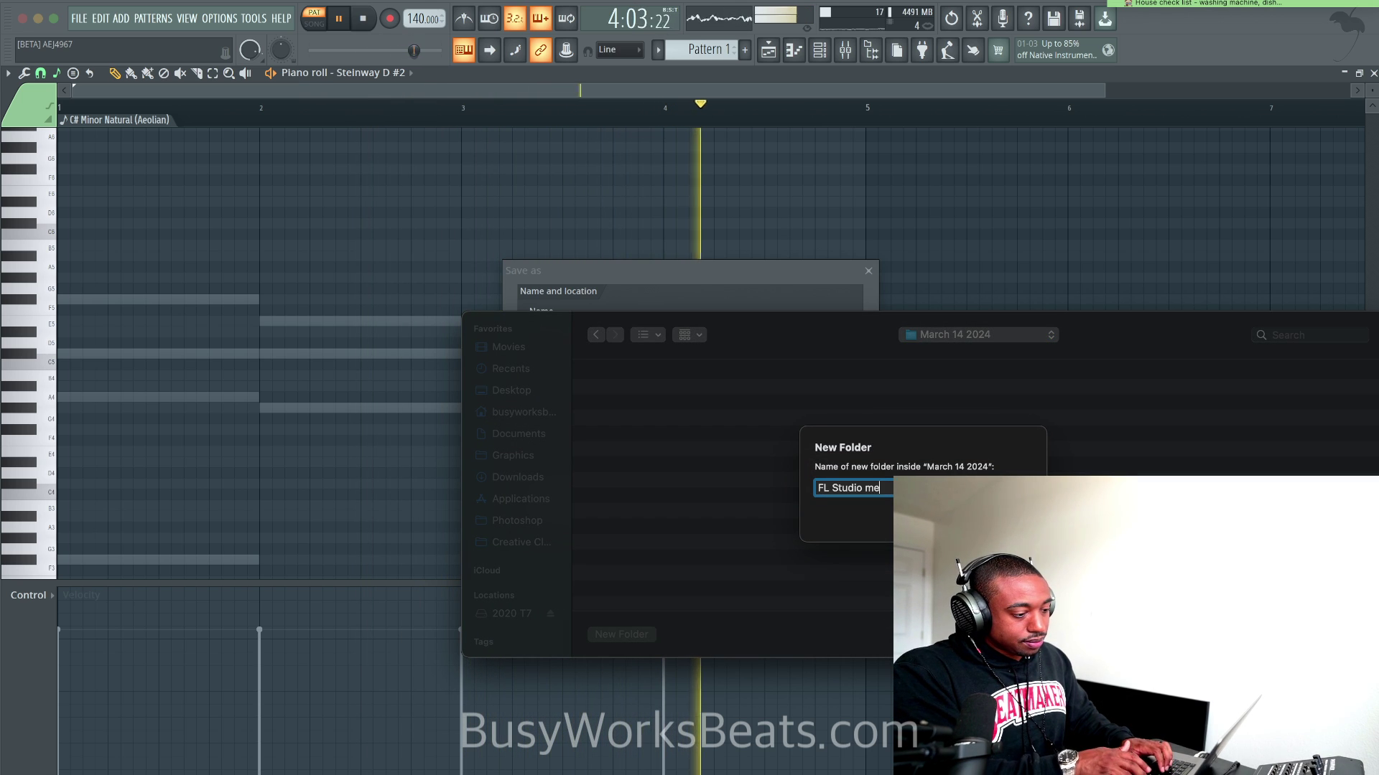
type("lody")
key("Return")
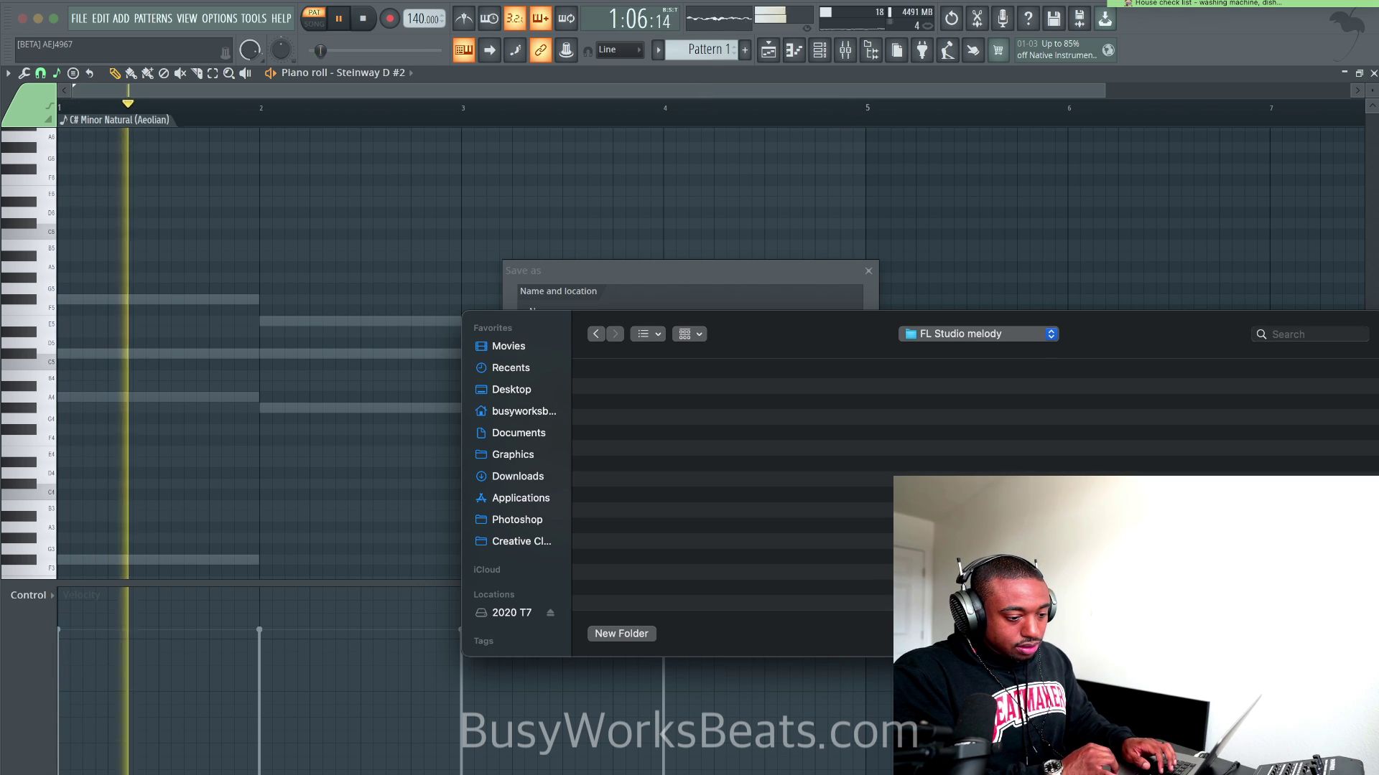
key("Return")
left_click(761, 510)
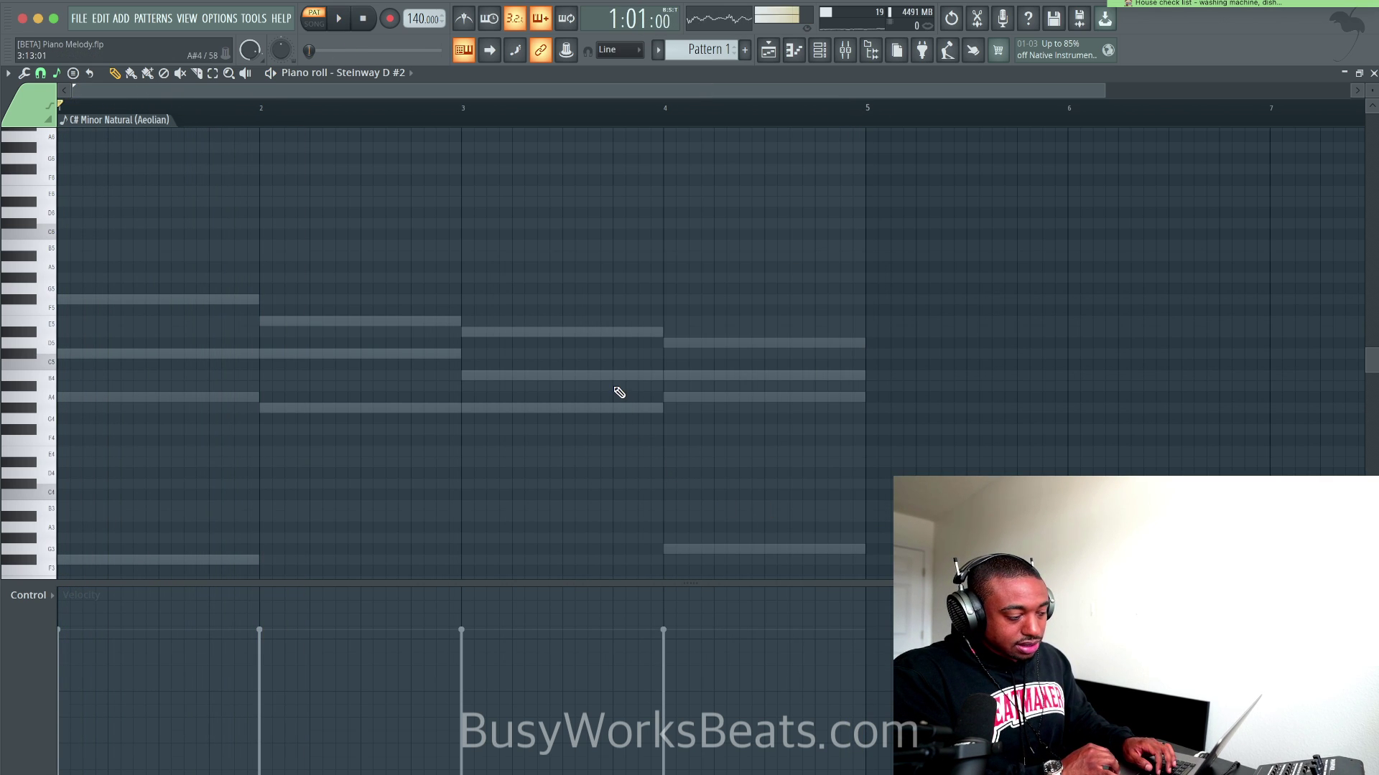
key("space")
key("space")
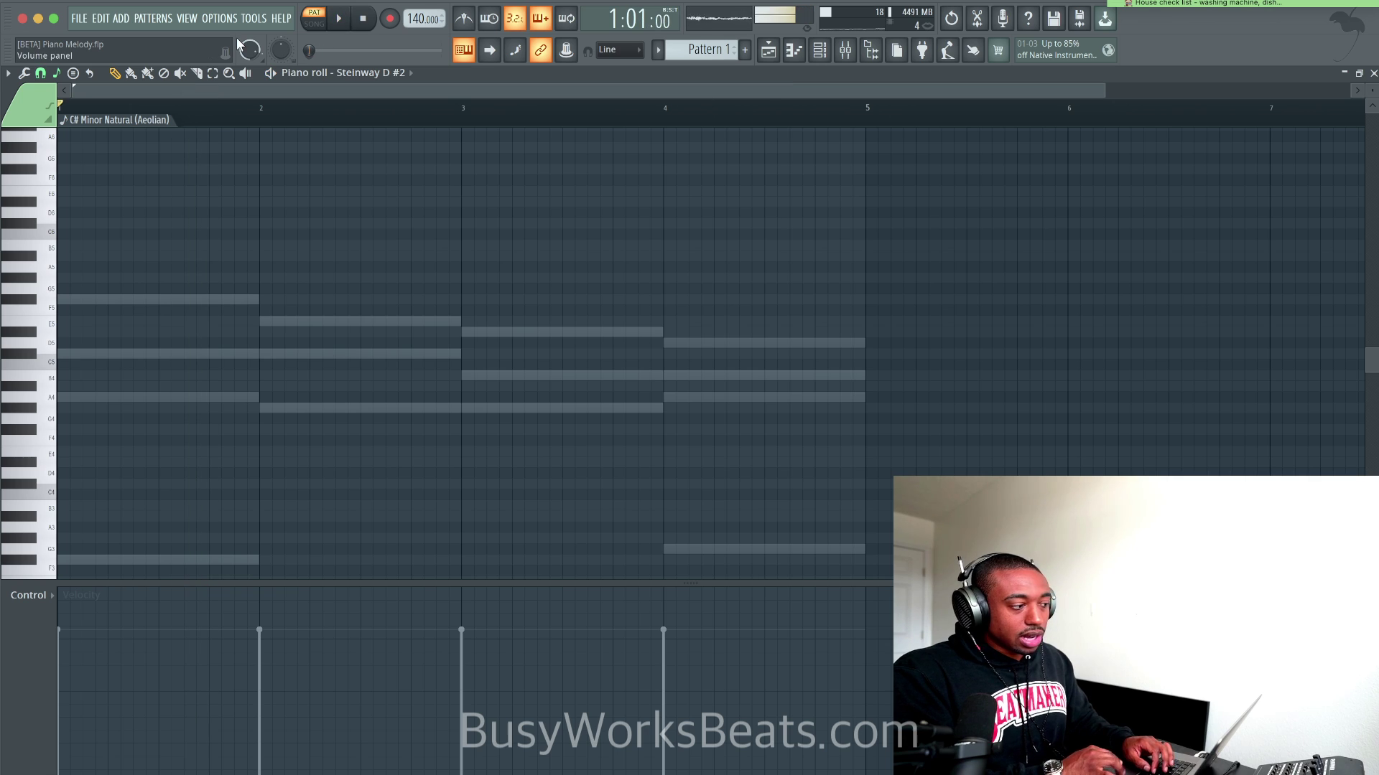
left_click(79, 18)
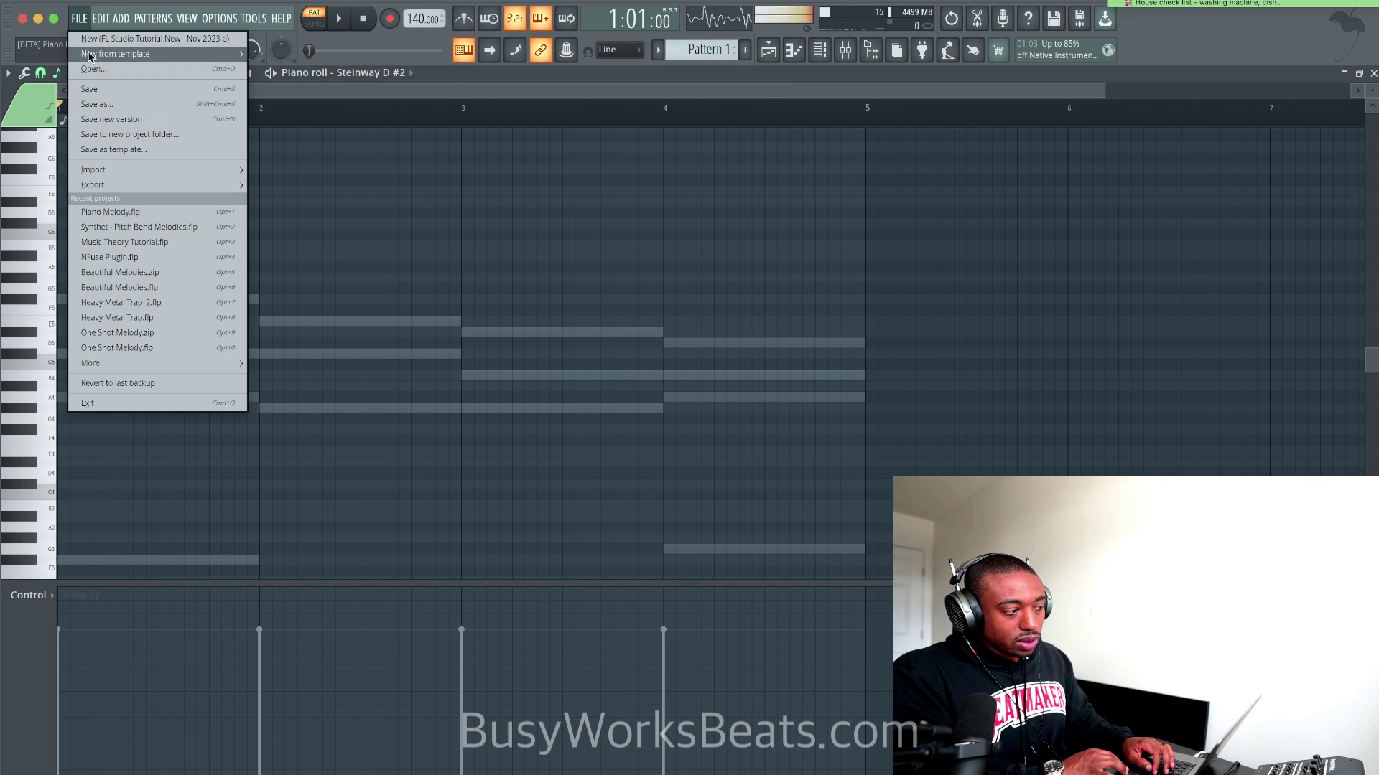
mouse_move(143, 184)
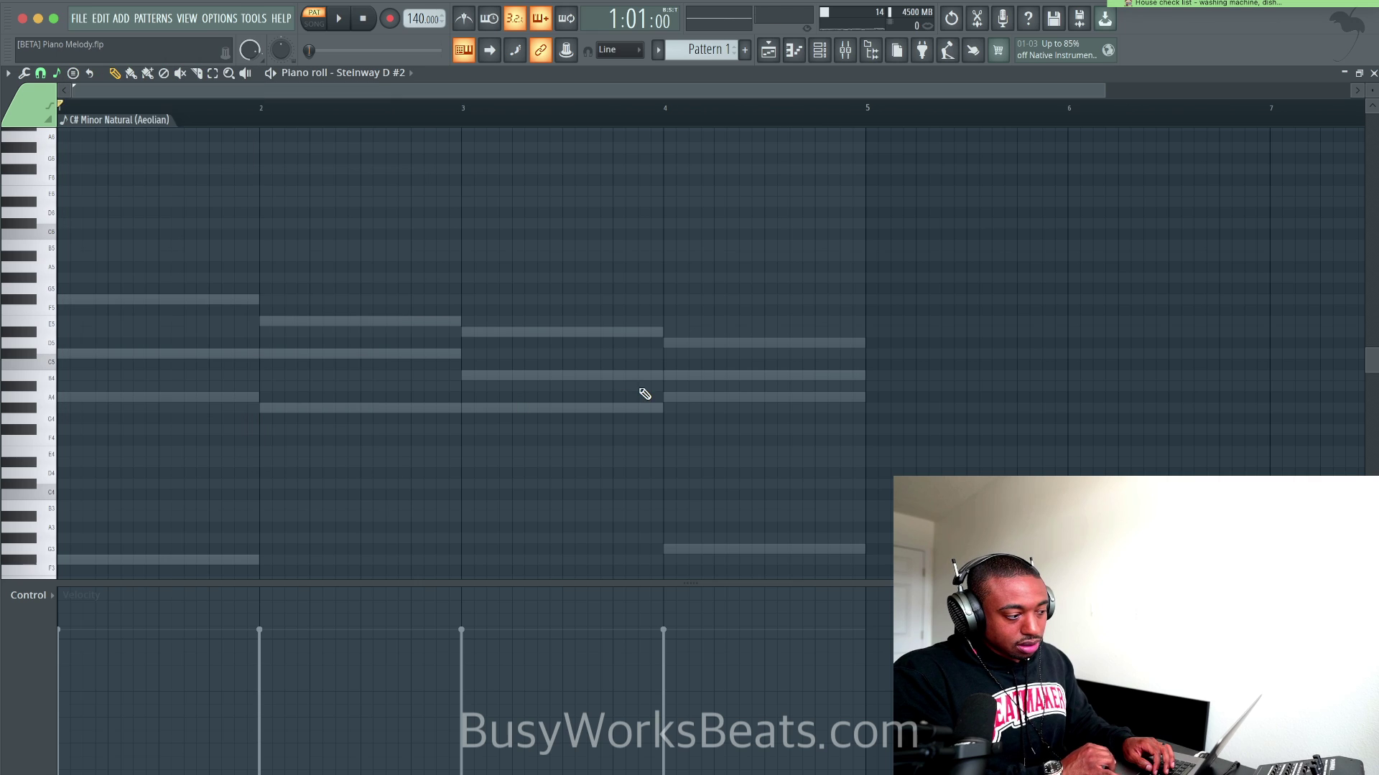
key("Escape")
key("space")
key("space")
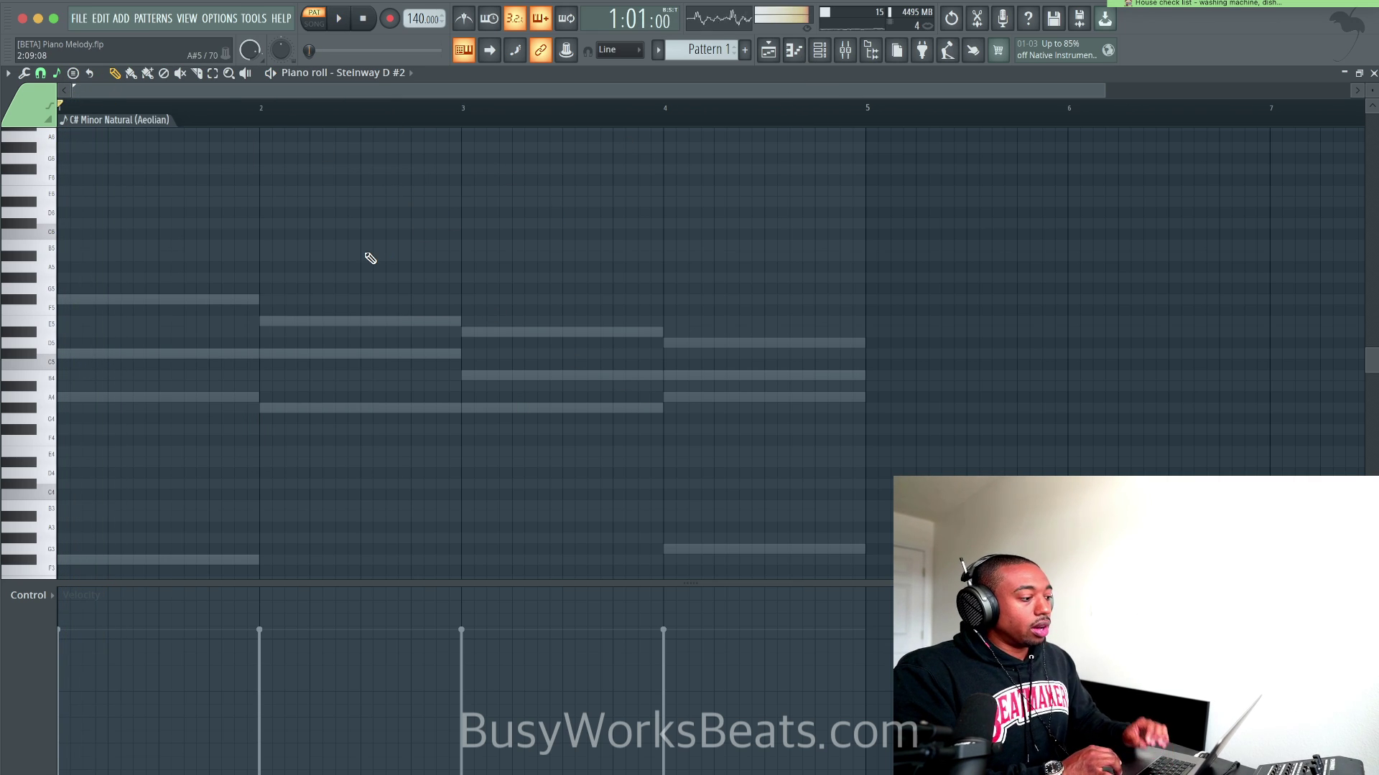
Add a half-bar F#5 note at the start of bar 1 and raise it one octave to F#6.
left_click(64, 296)
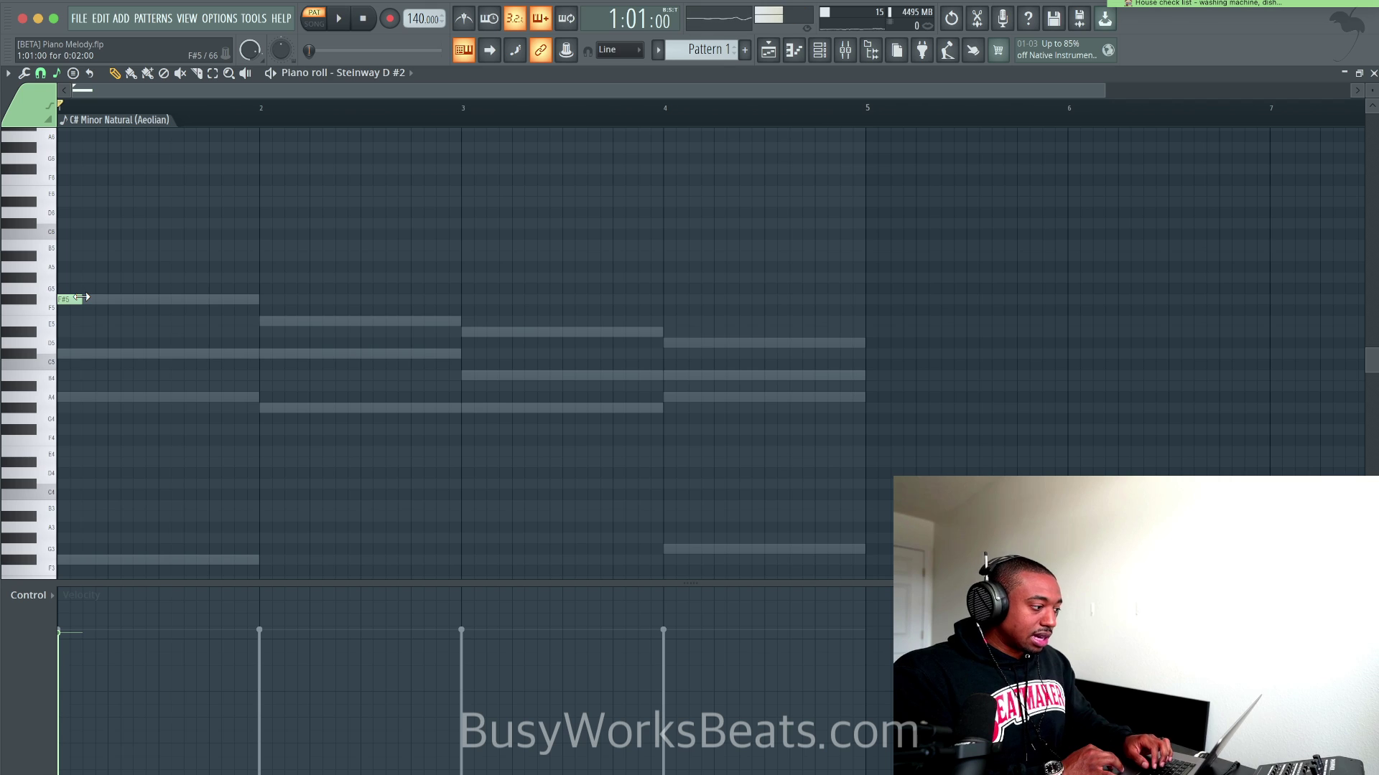
left_click_drag(81, 297, 159, 295)
key("ctrl+Up")
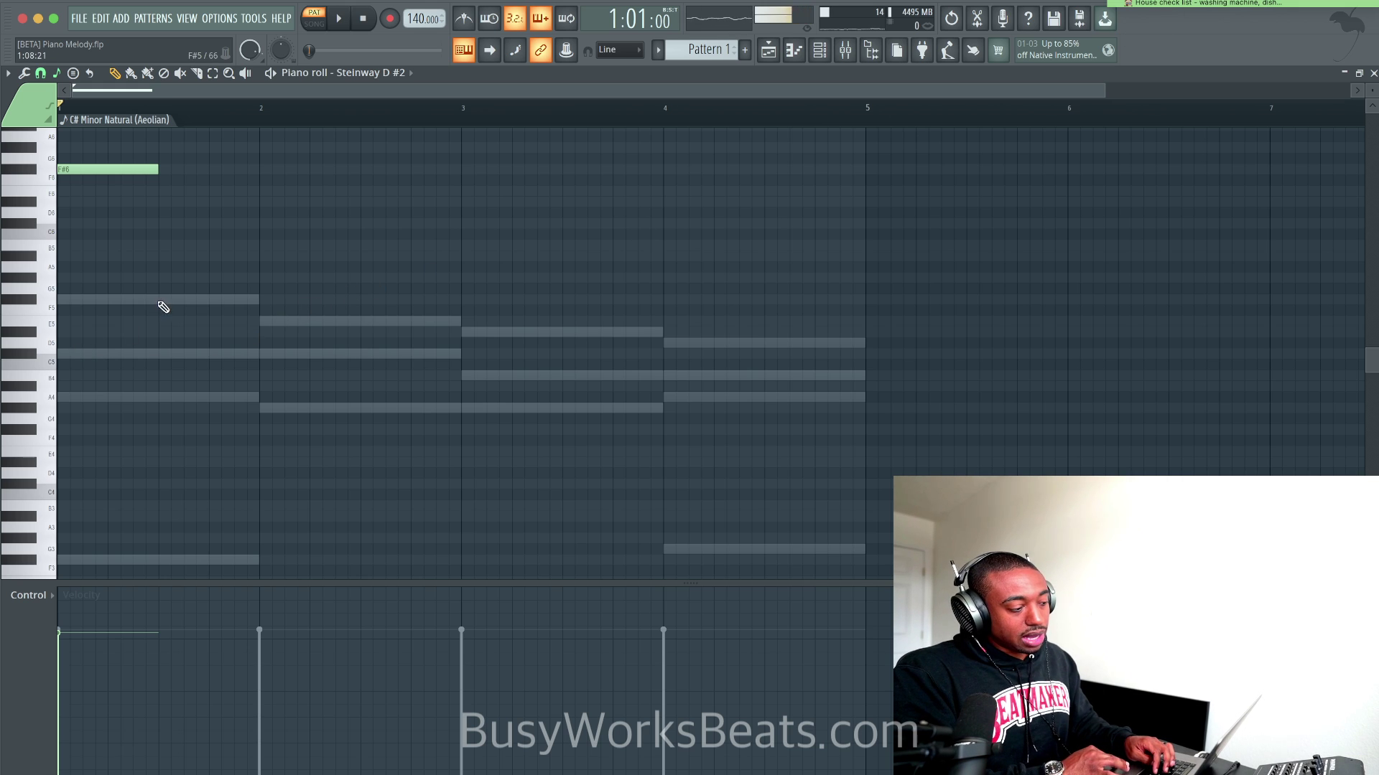
Examine the ghosted bass notes beneath the chord progression across all four bars.
scroll(163, 307, "down", 3)
left_click_drag(154, 207, 704, 418)
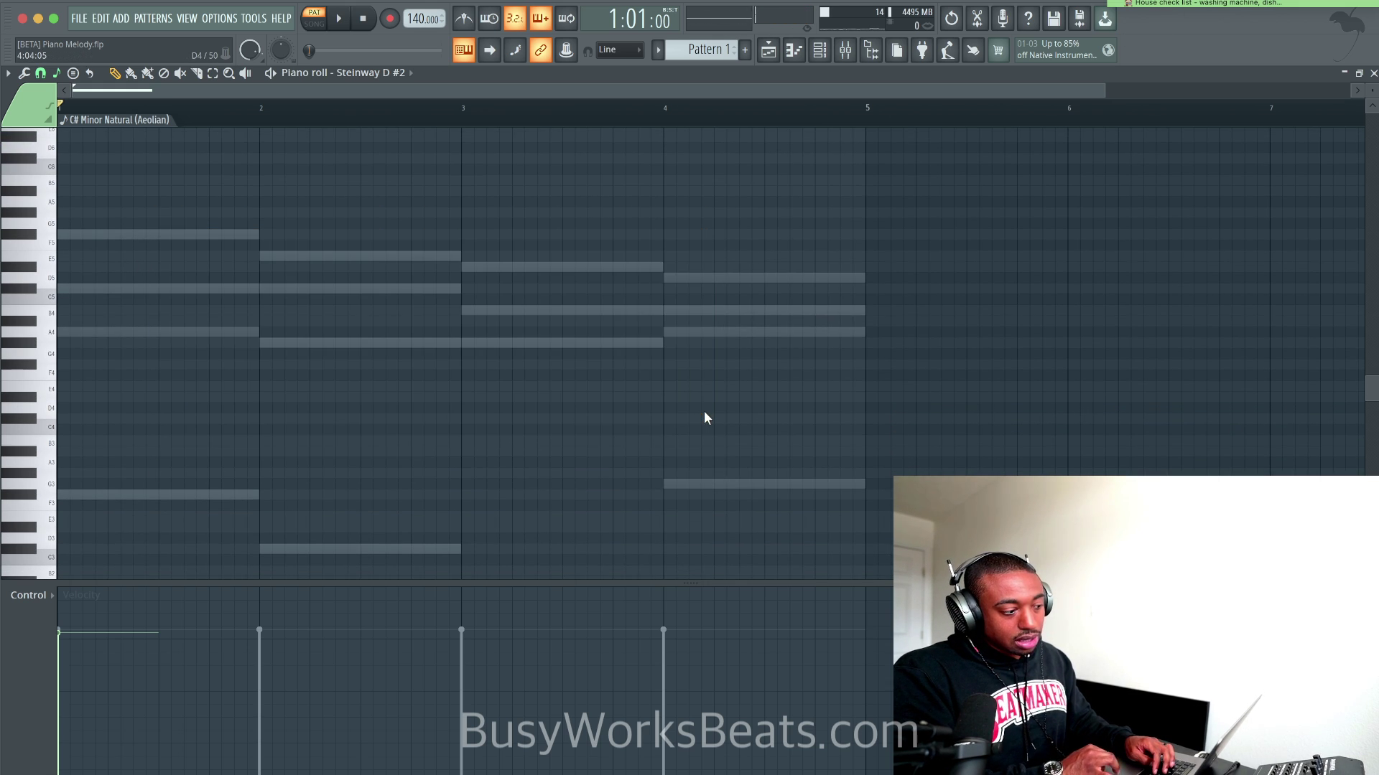
scroll(703, 417, "down", 6)
left_click_drag(802, 285, 116, 510)
scroll(195, 415, "up", 3)
left_click_drag(166, 382, 784, 566)
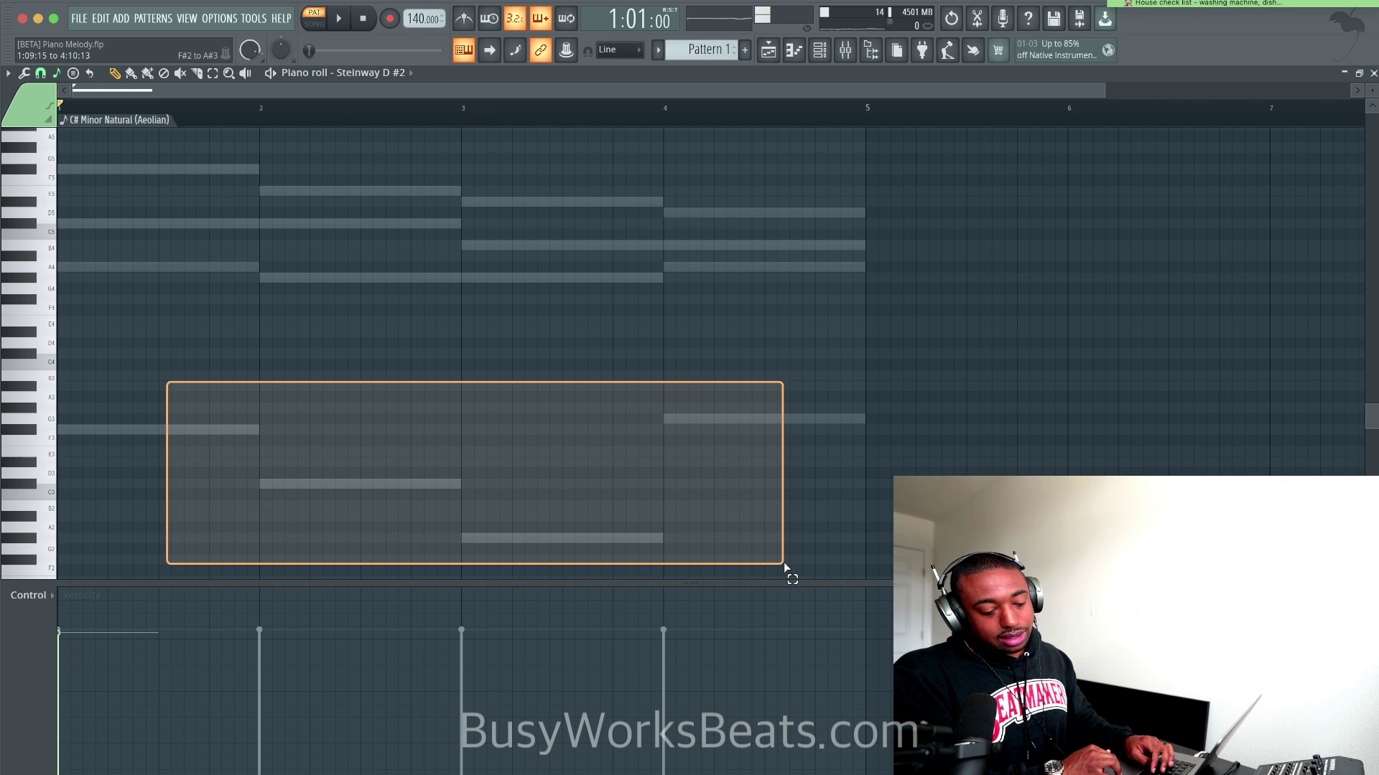
left_click_drag(784, 565, 786, 569)
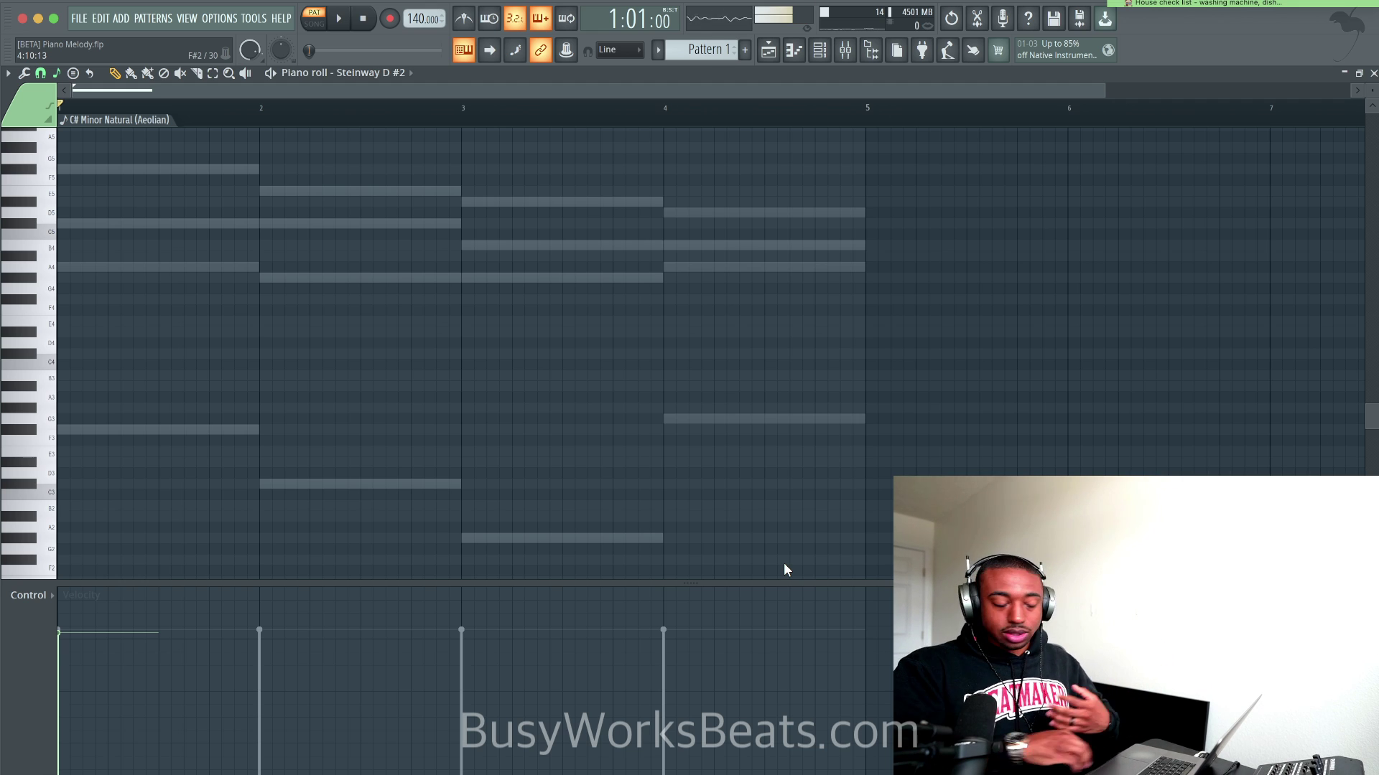
left_click_drag(807, 358, 131, 548)
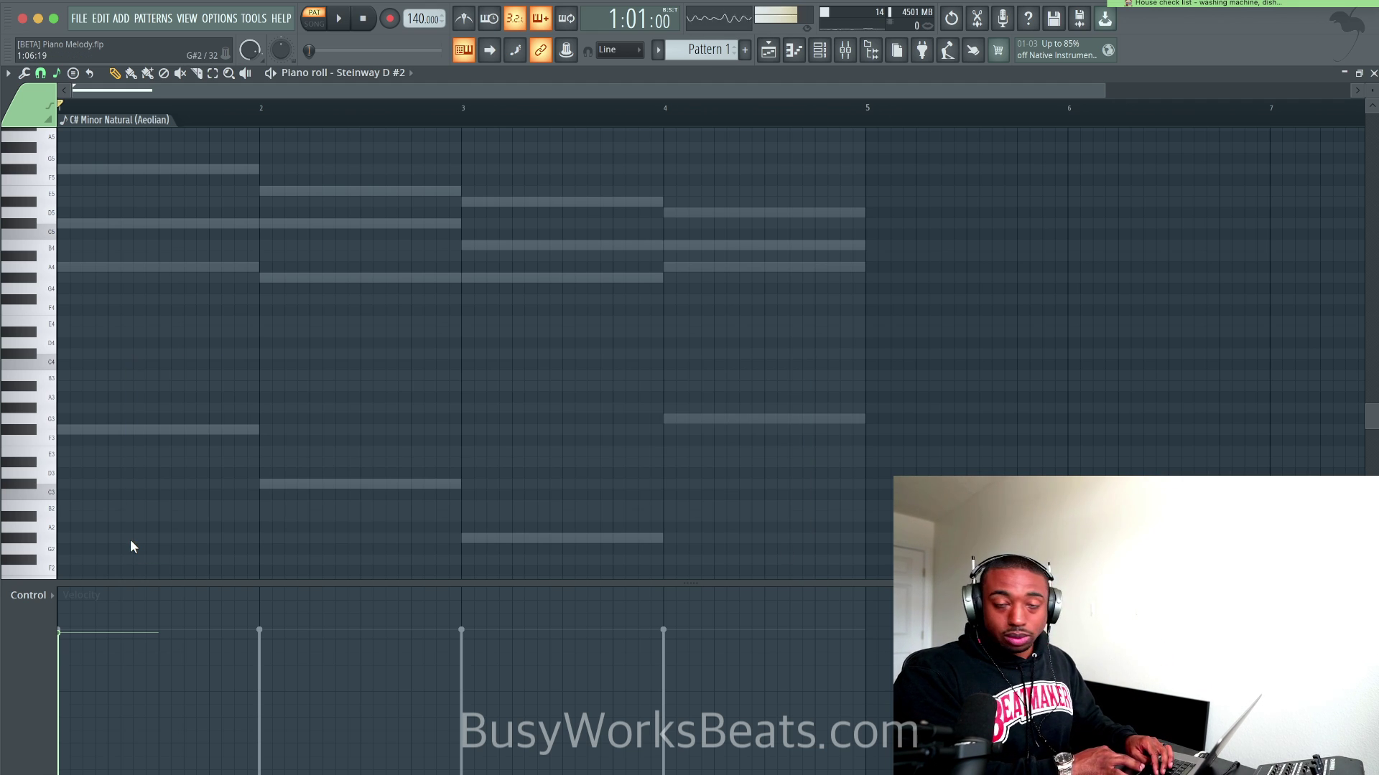
Briefly preview the F#6 melody note together with the chords.
scroll(270, 485, "up", 2)
scroll(184, 267, "up", 4)
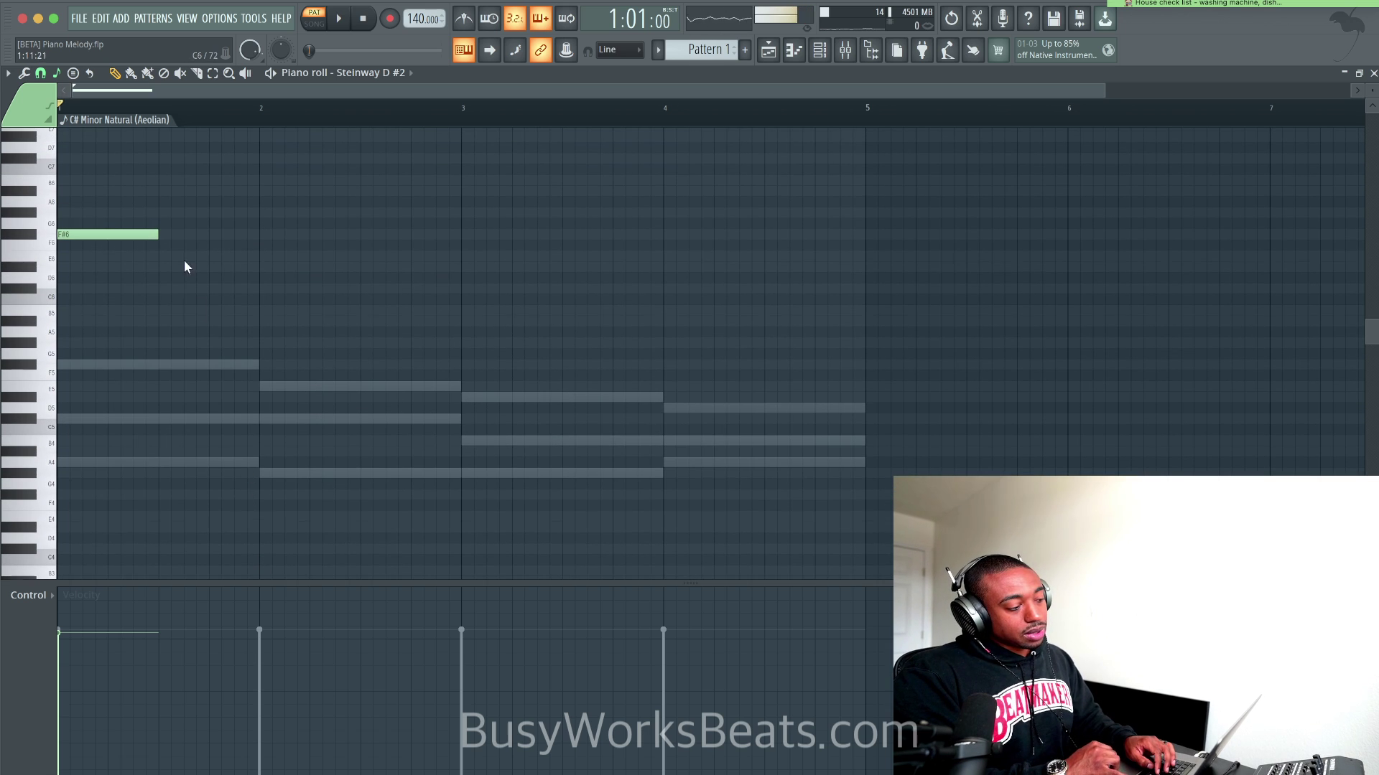
scroll(155, 230, "up", 1)
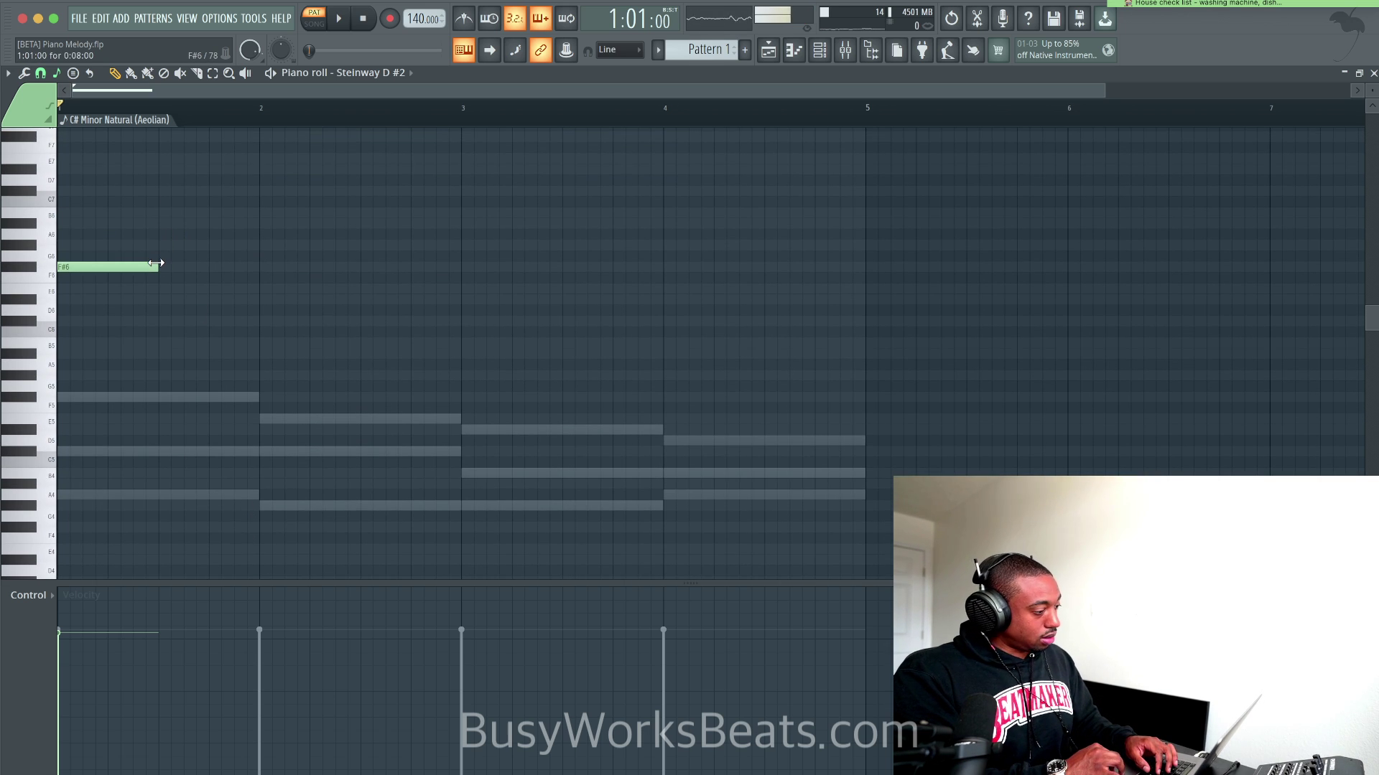
key("space")
key("space")
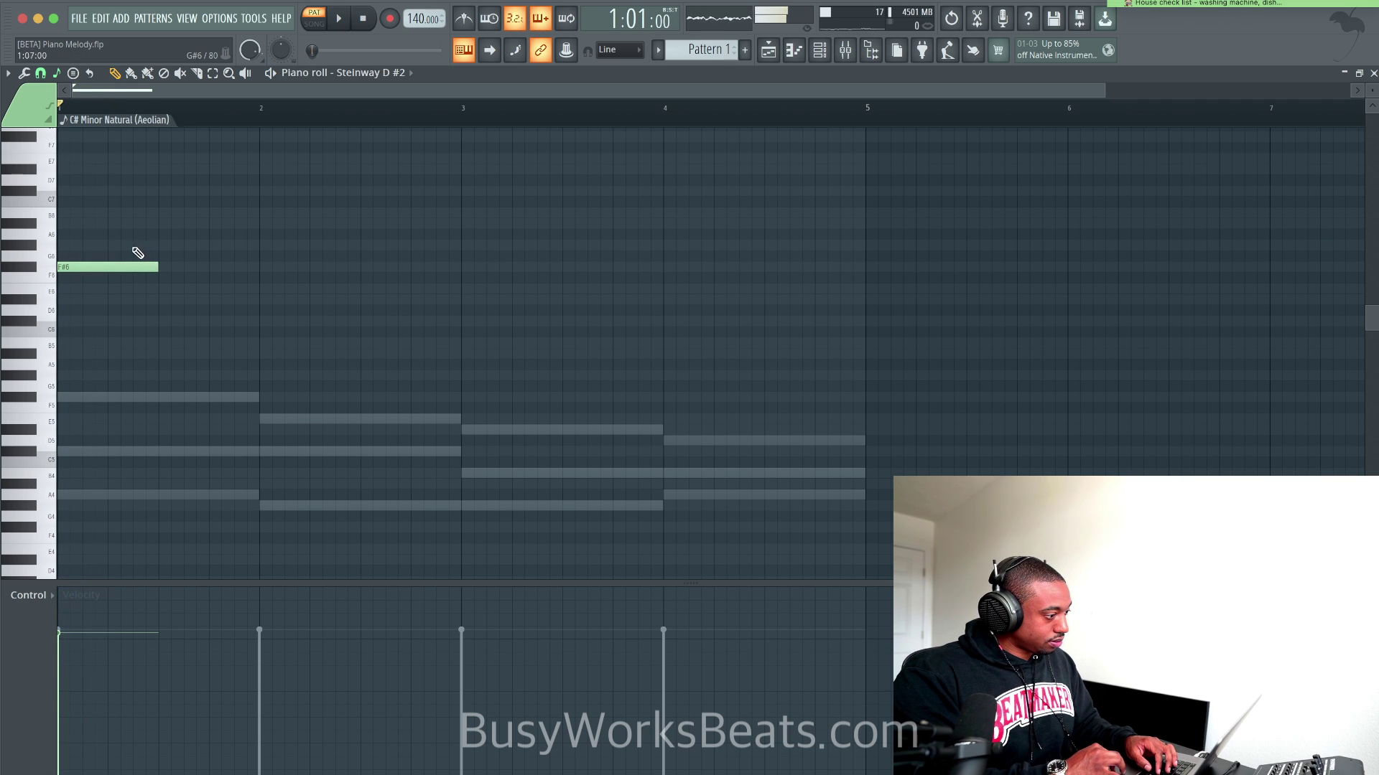
Add half-bar G#6 and A6 melody notes after the F#6 in bar 1, starting at steps 7 and 10, and preview them.
left_click(132, 245)
left_click(172, 224)
key("space")
mouse_move(172, 224)
left_mouse_down()
mouse_move(152, 245)
mouse_move(152, 227)
mouse_move(184, 234)
left_mouse_up()
key("space")
key("space")
key("space")
key("space")
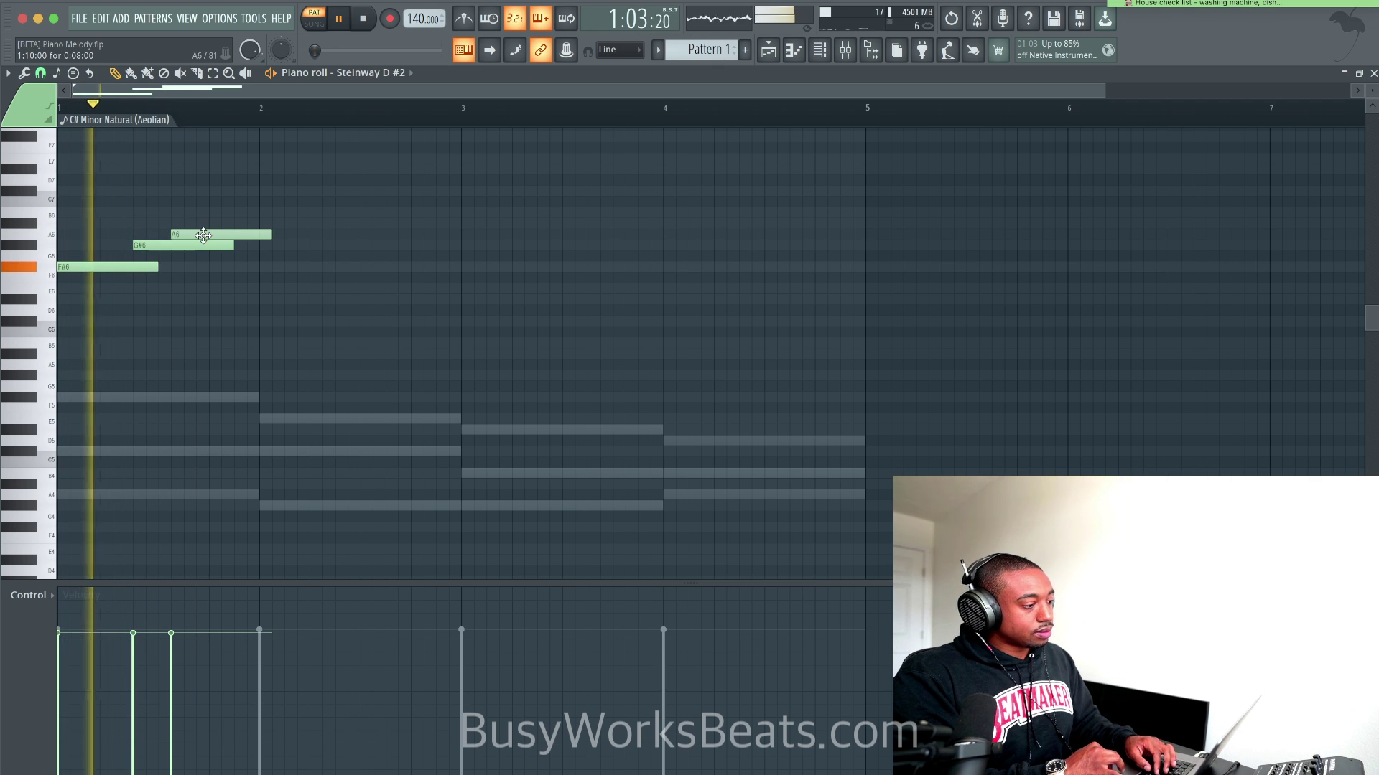
Turn on the metronome and shift the A6 note to step 13 of bar 1, checking the timing with playback.
key("space")
key("ctrl+m")
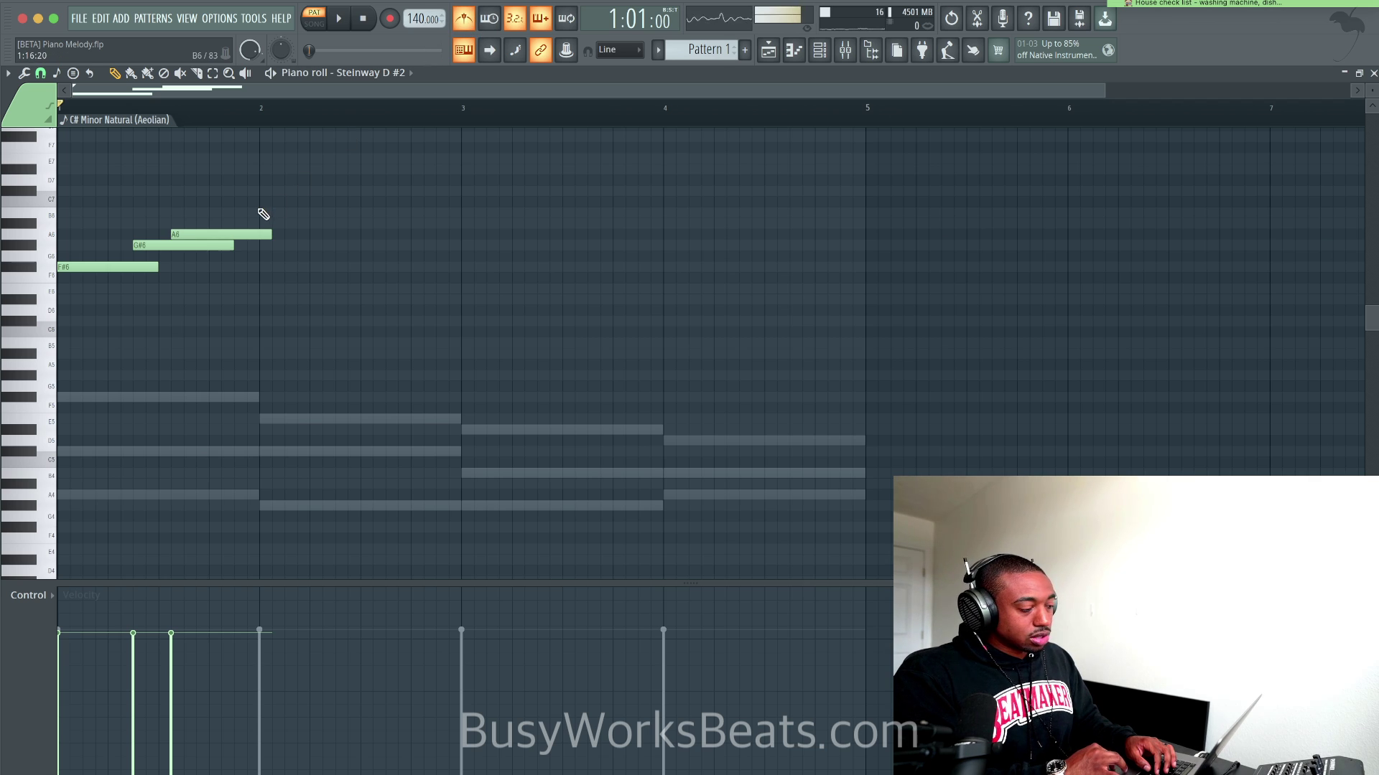
key("space")
key("space")
key("space")
left_click_drag(177, 236, 285, 236)
key("space")
key("space")
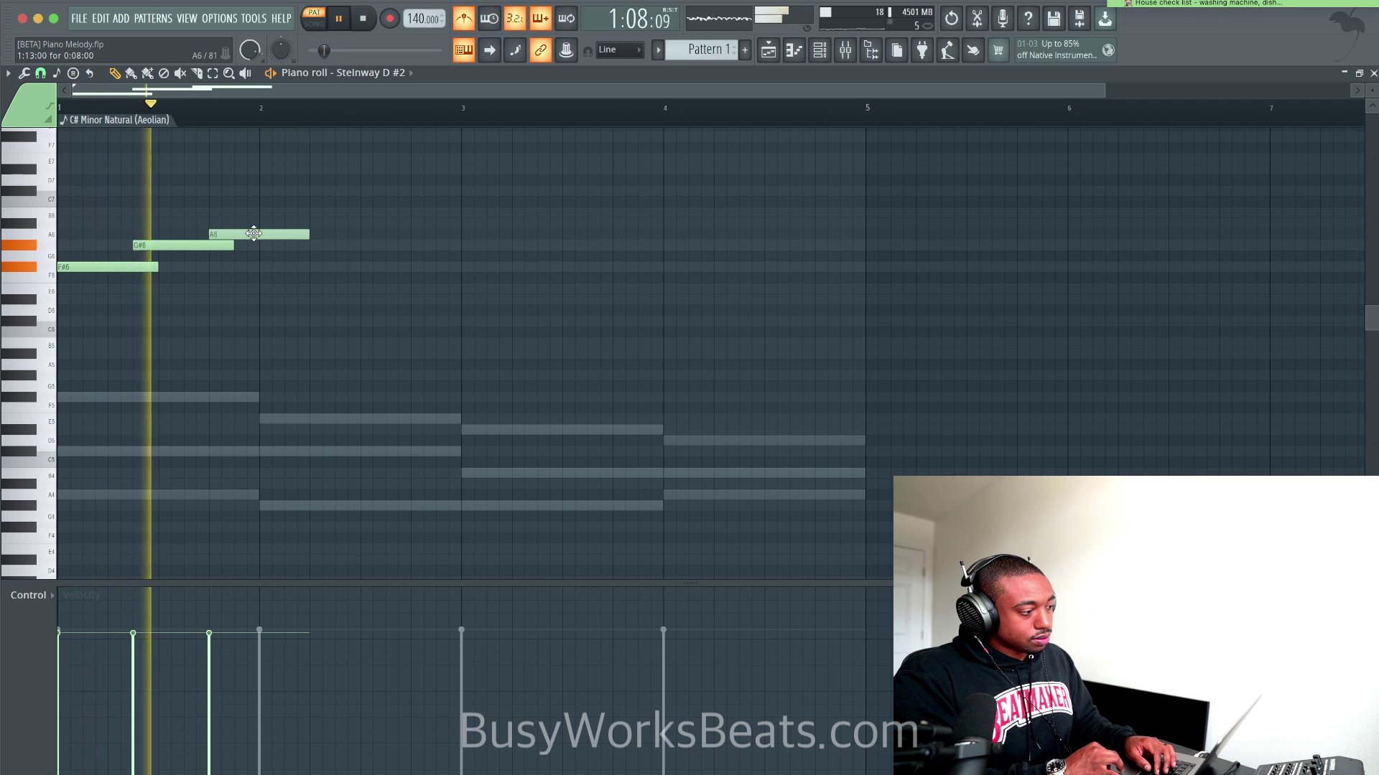
key("space")
Add half-bar notes C#6 at the start of bar 2 and B5 at the start of bar 3, previewing each.
left_click(263, 322)
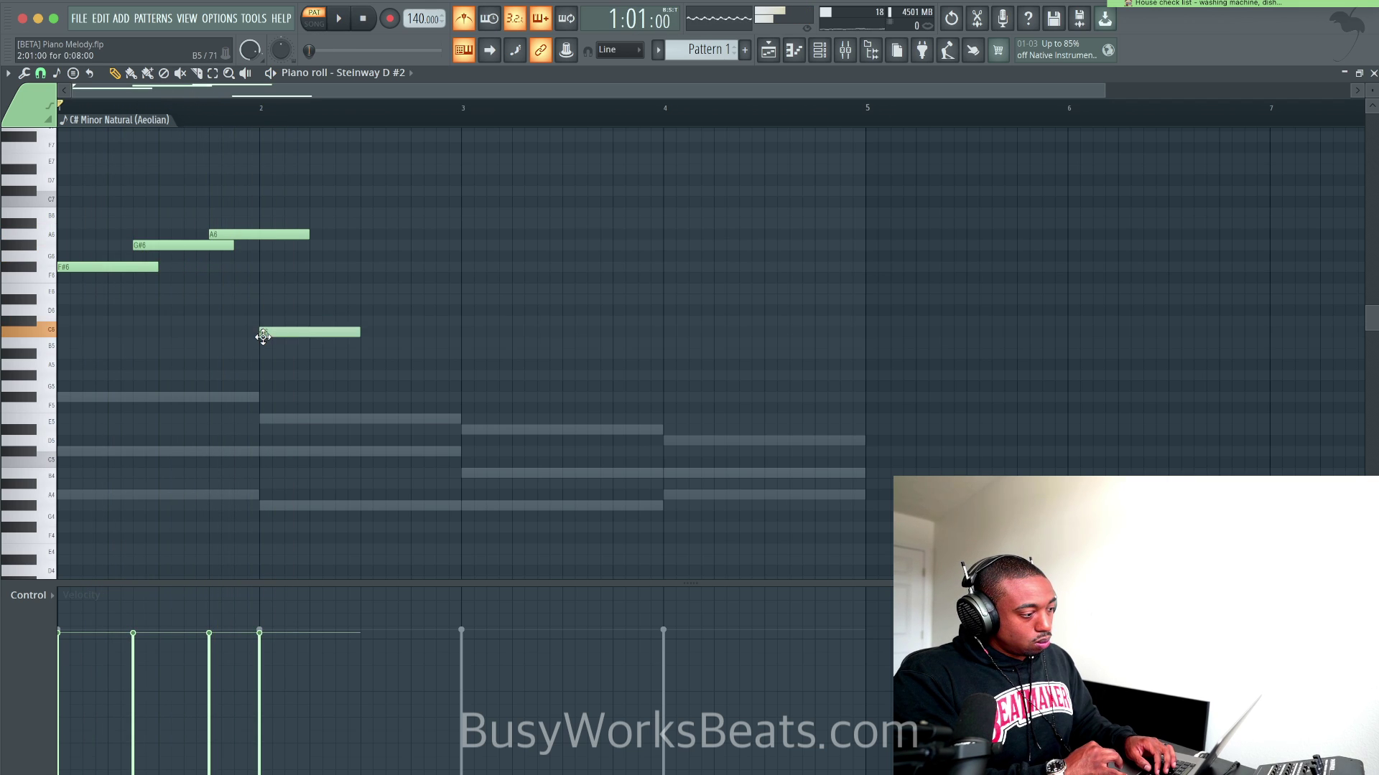
key("space")
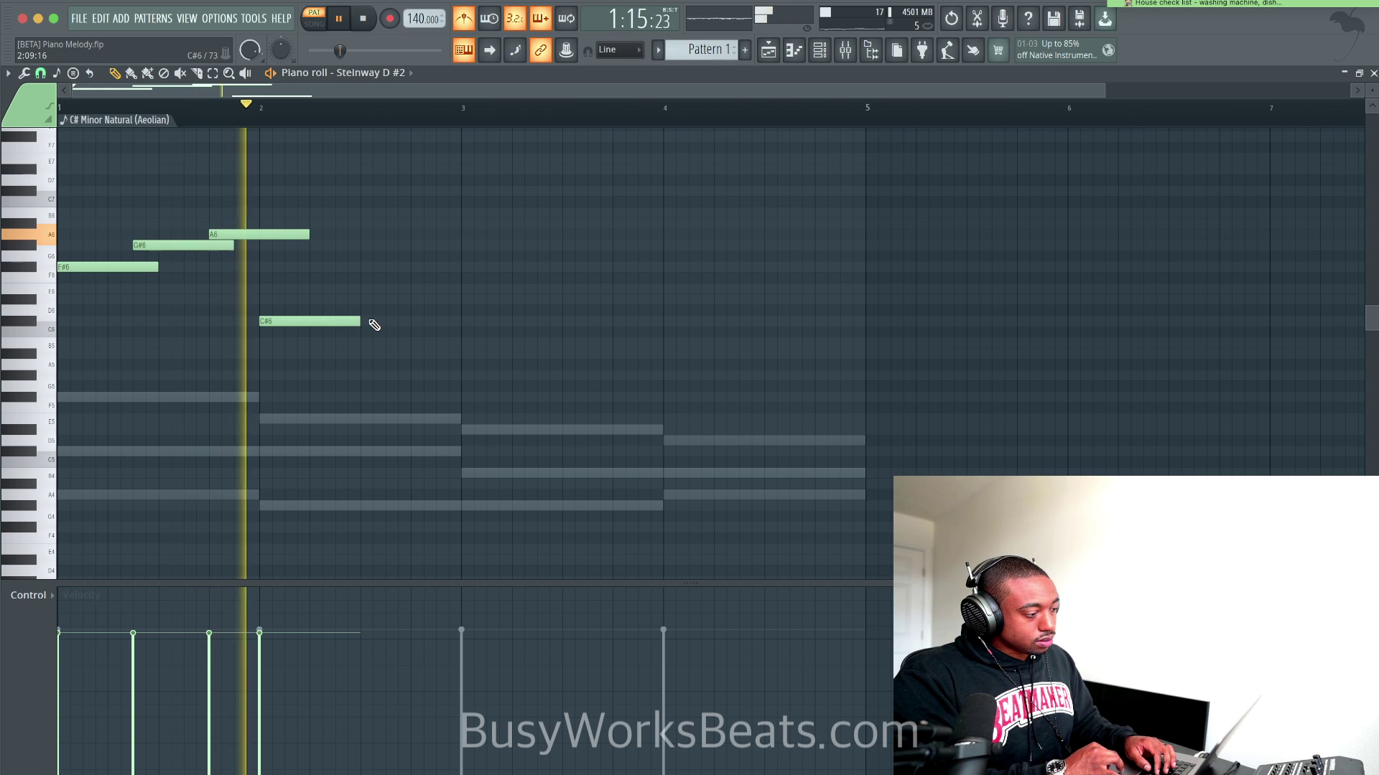
key("space")
left_click(463, 351)
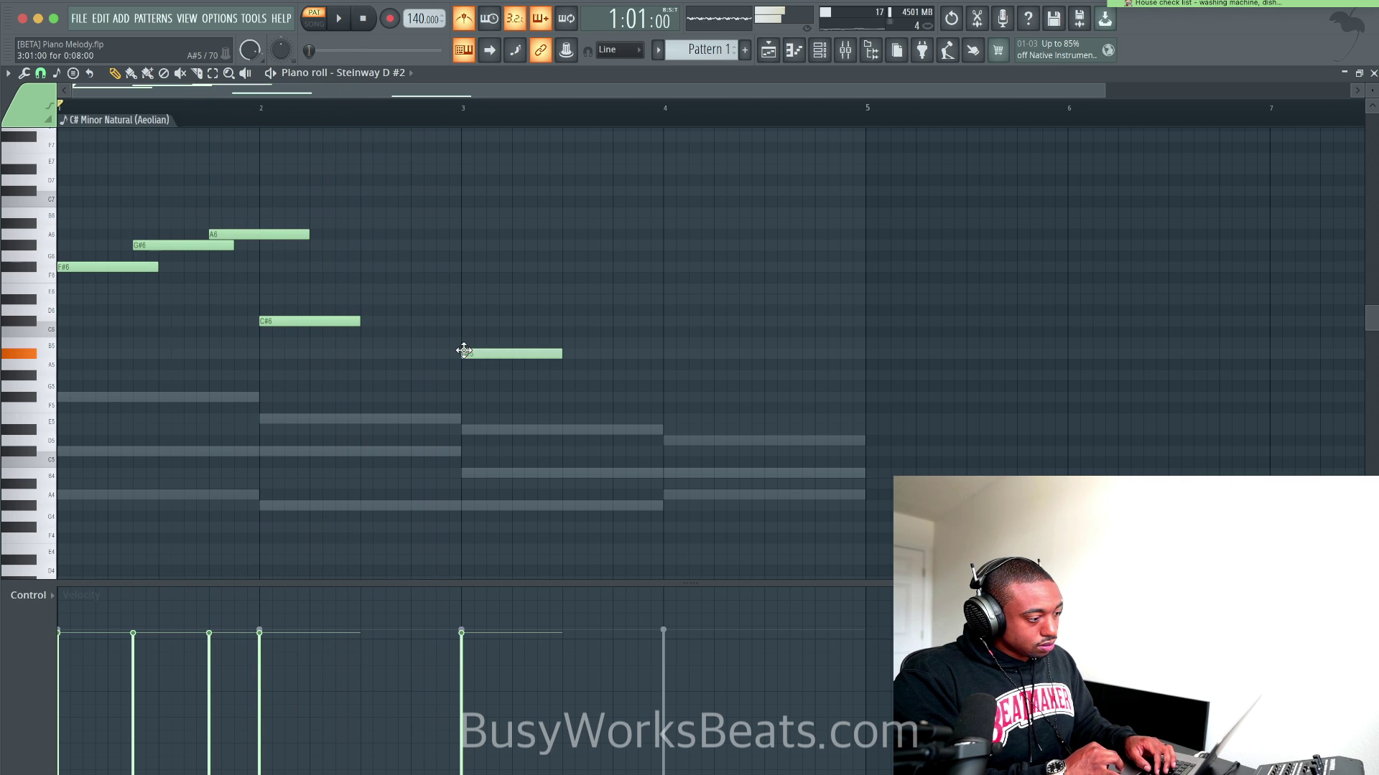
left_click_drag(463, 349, 465, 339)
key("space")
scroll(475, 337, "down", 1)
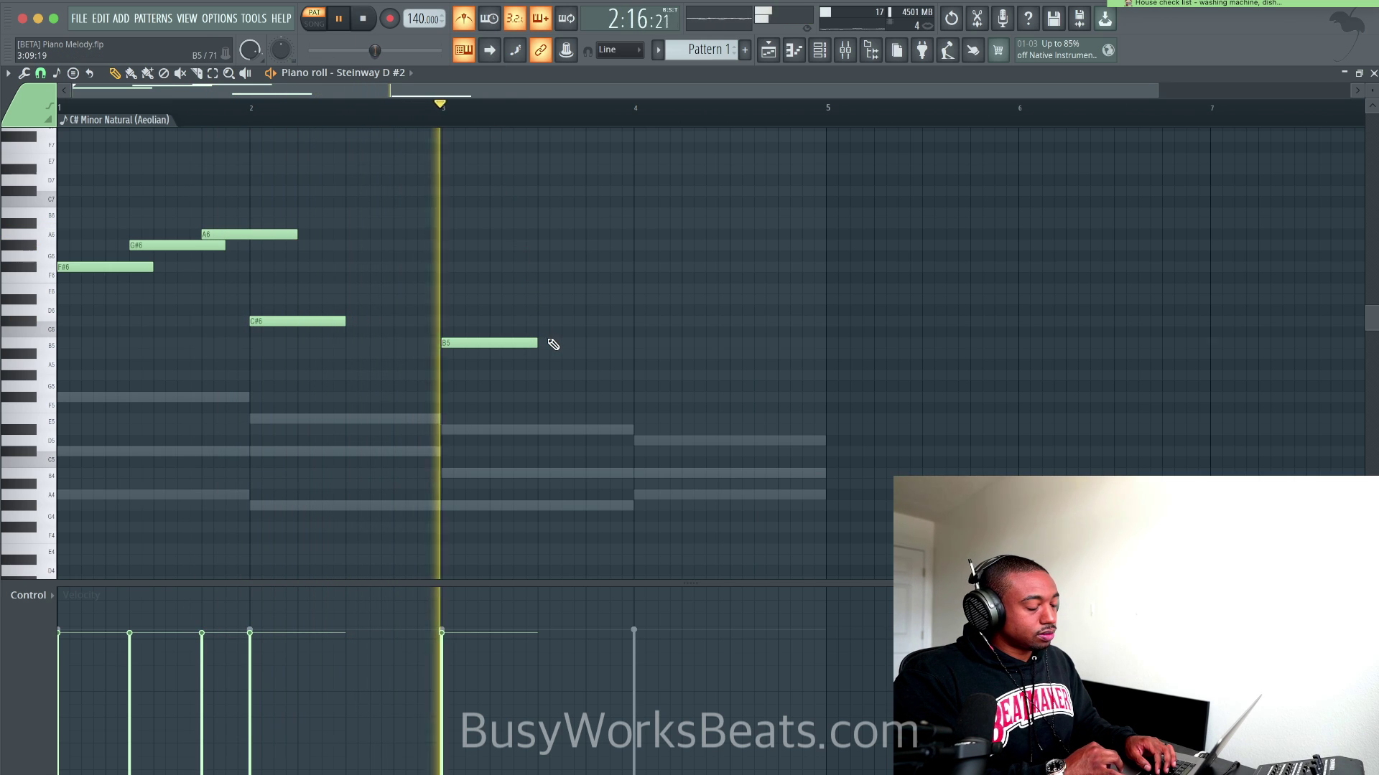
key("space")
Add an F#5 note at the start of bar 4, preview the melody, and extend the note to the full bar.
left_click(636, 383)
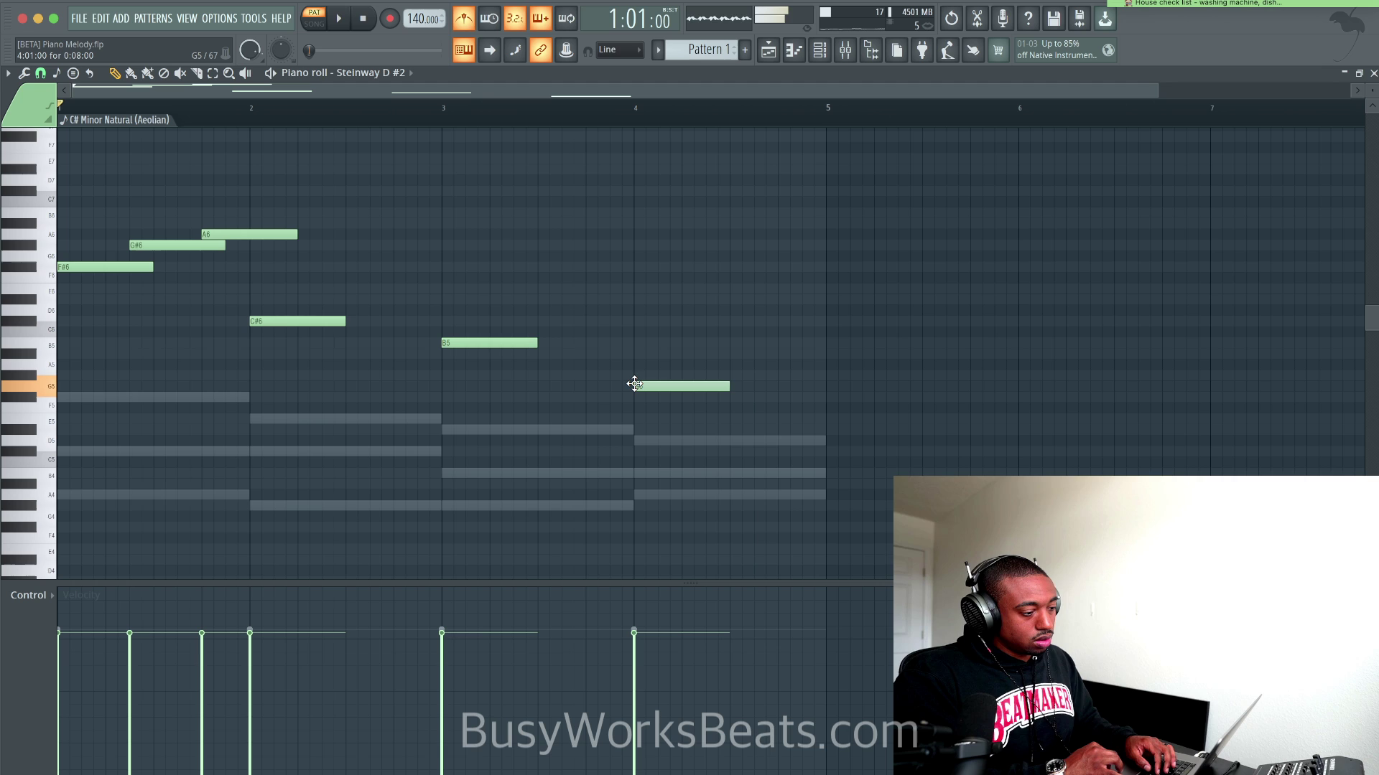
mouse_move(636, 383)
left_mouse_down()
mouse_move(636, 399)
mouse_move(436, 299)
left_mouse_up()
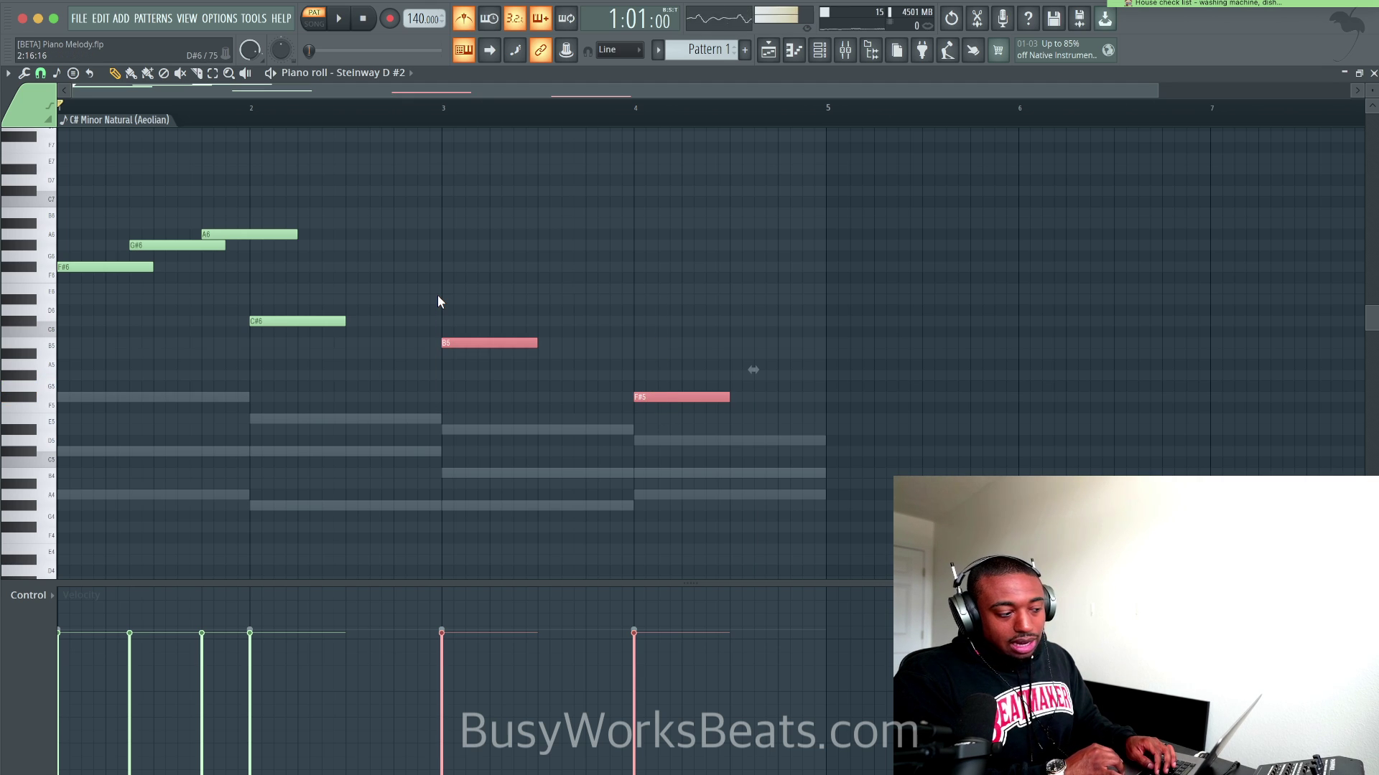
left_click(436, 299)
key("space")
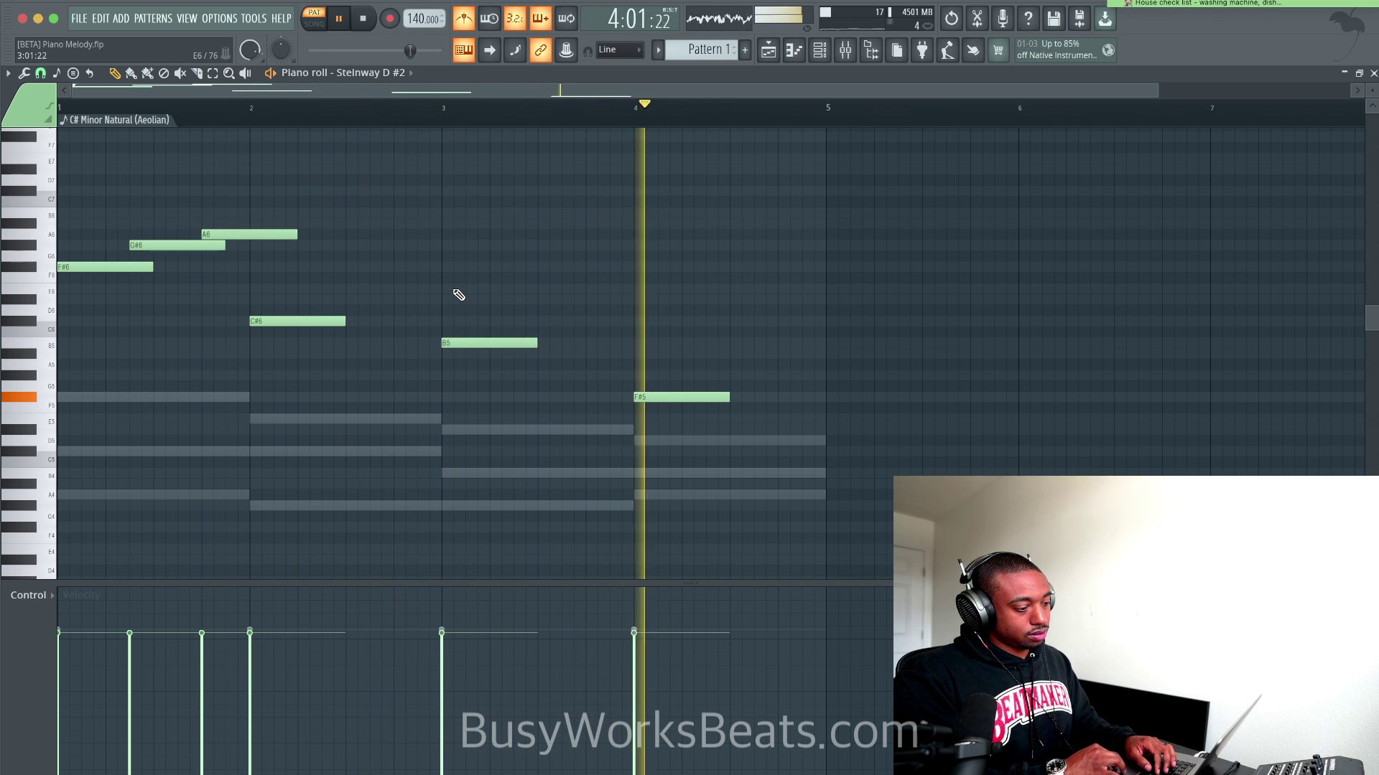
key("space")
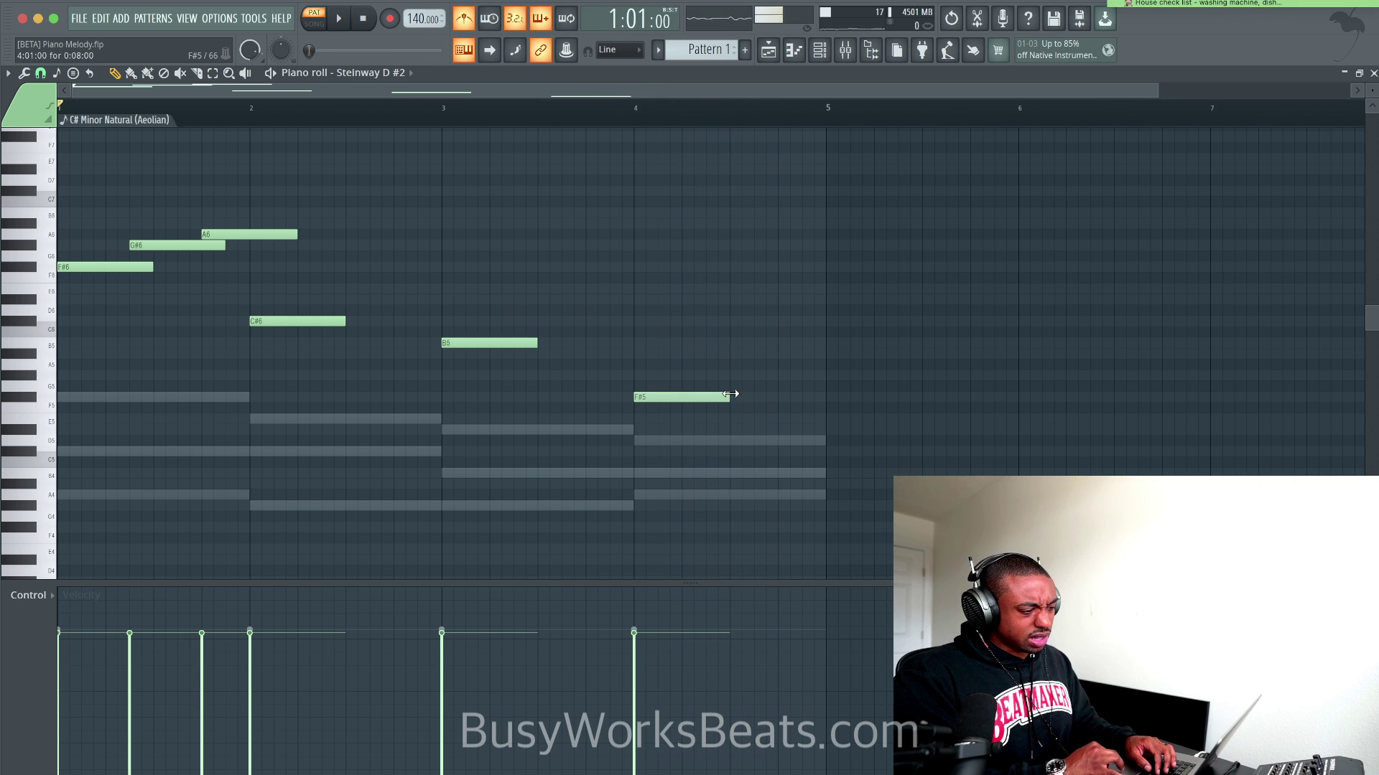
left_click_drag(730, 394, 832, 394)
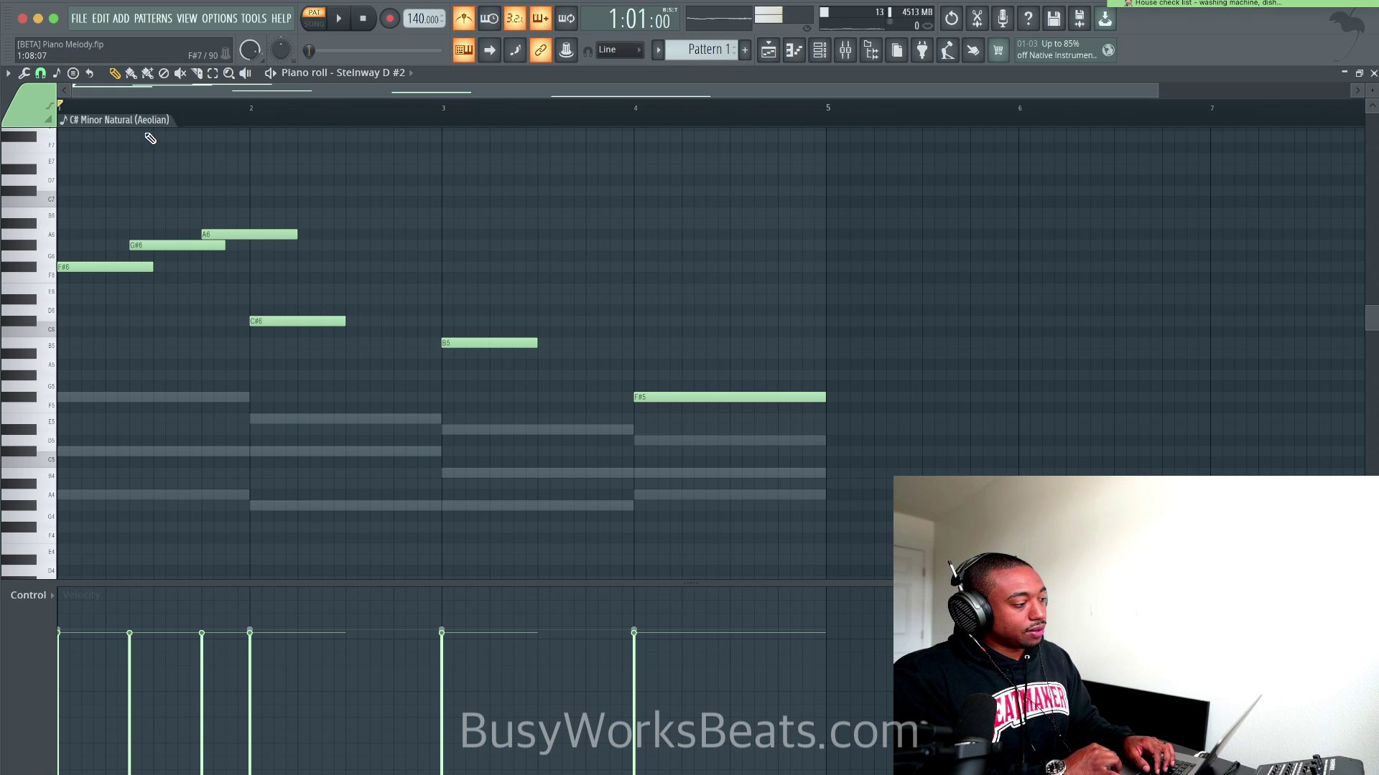
Add half-bar notes G#6 at step 7 and E6 at step 13 of bar 2, and play the melody back.
left_click_drag(308, 318, 317, 316)
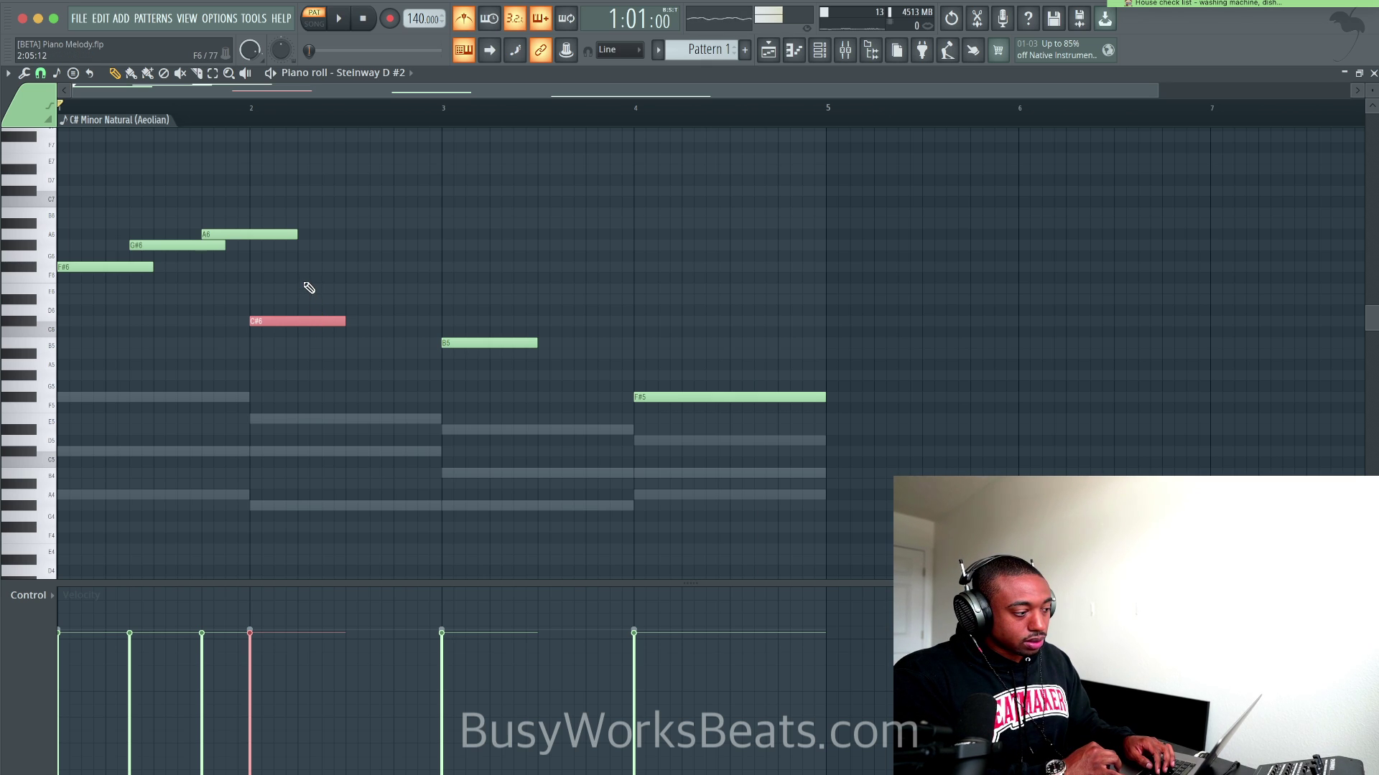
left_click(310, 247)
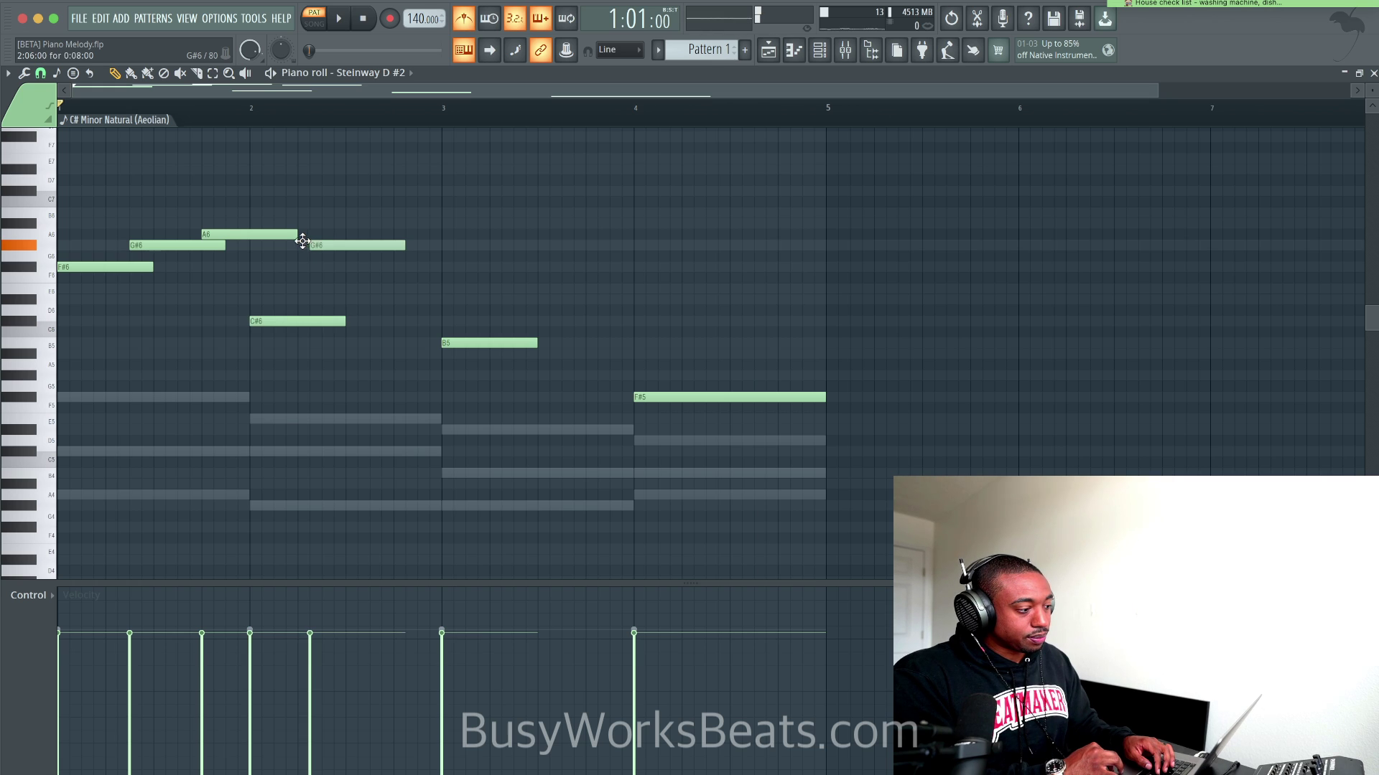
key("space")
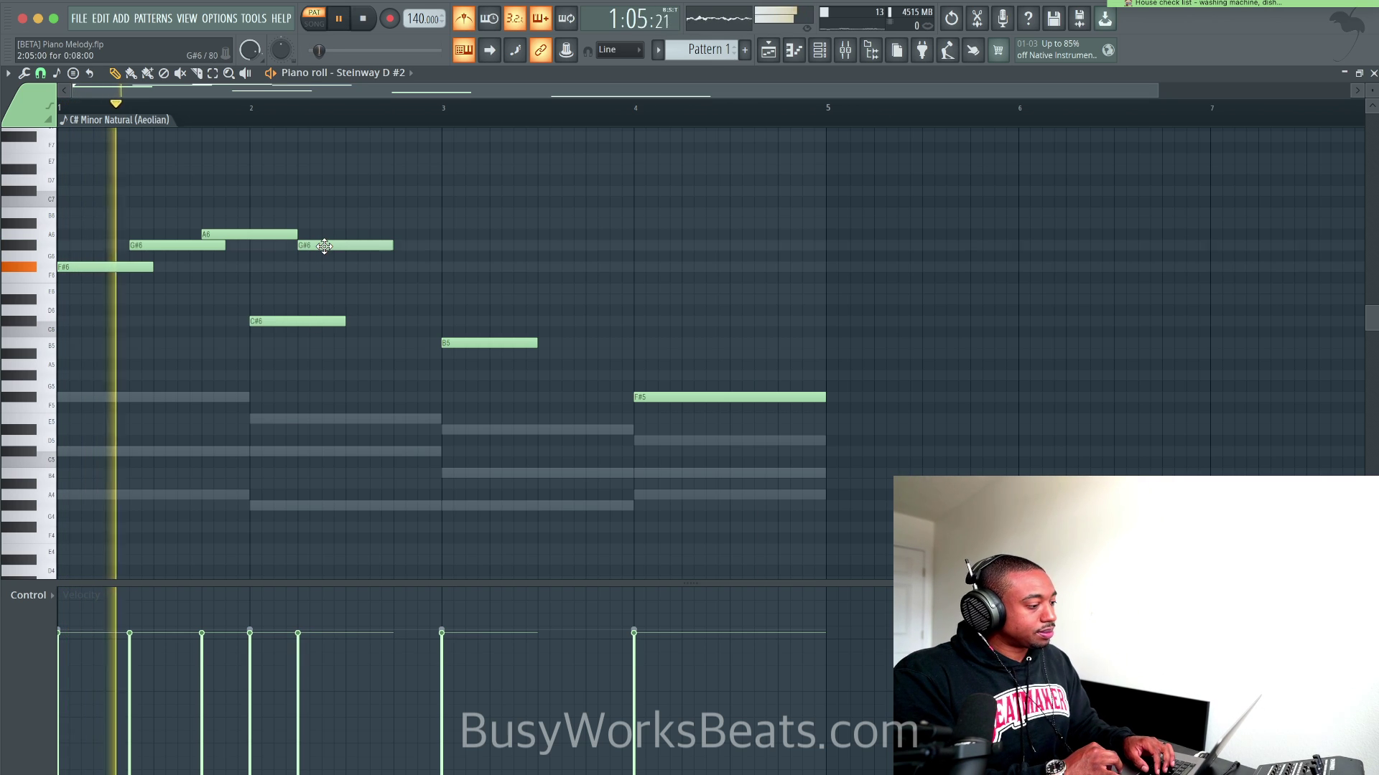
mouse_move(321, 245)
left_mouse_down()
mouse_move(357, 245)
mouse_move(344, 245)
left_mouse_up()
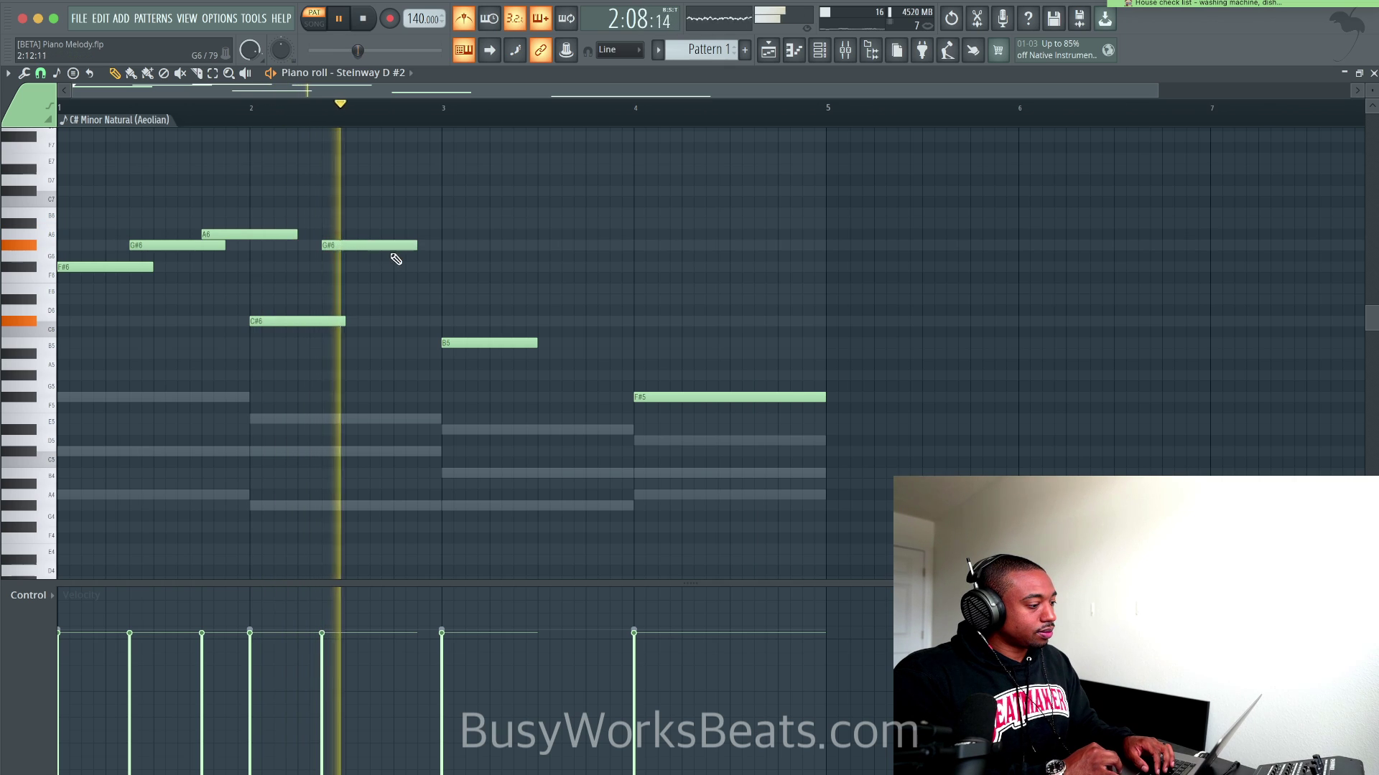
key("space")
left_click_drag(400, 300, 387, 286)
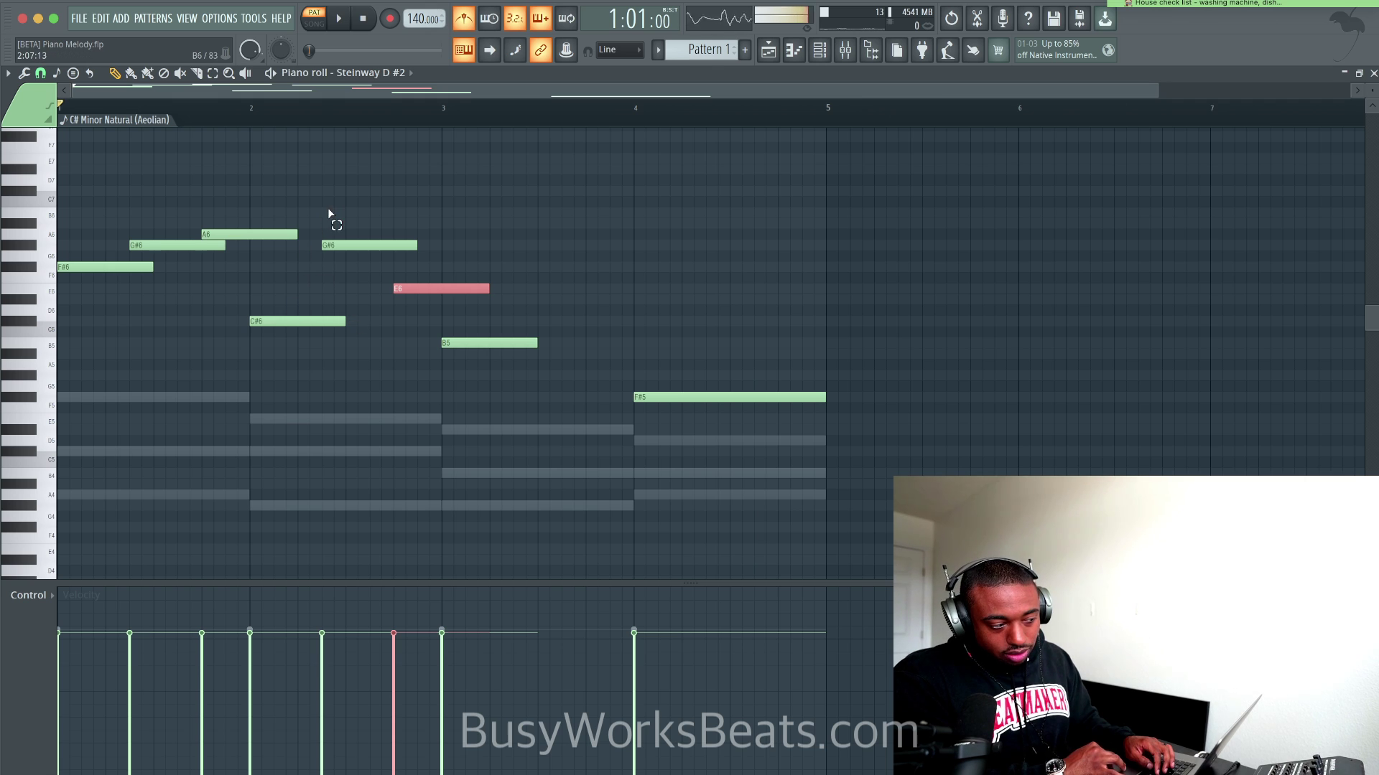
left_click_drag(329, 214, 433, 292)
key("space")
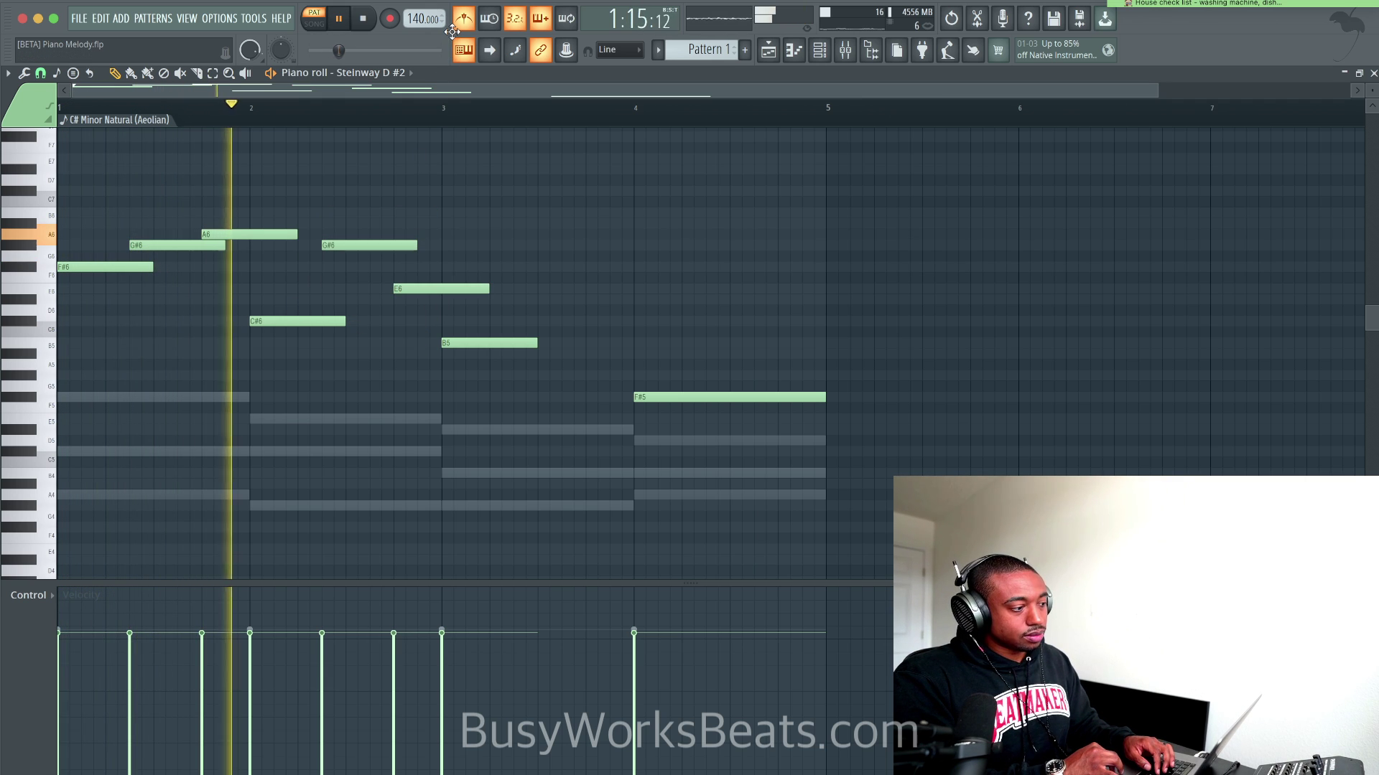
key("space")
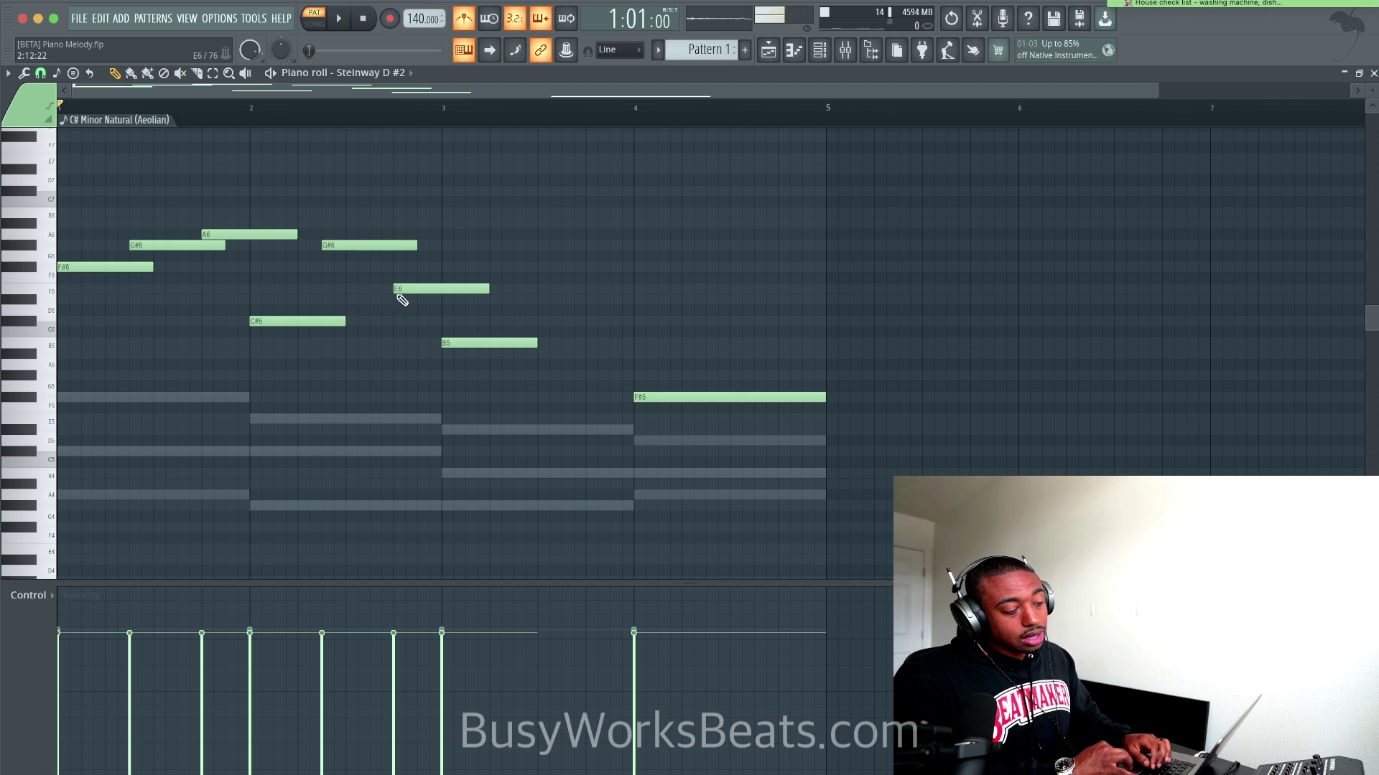
Turn off the metronome and play the melody from the start into bar 3.
left_click_drag(408, 355, 328, 213)
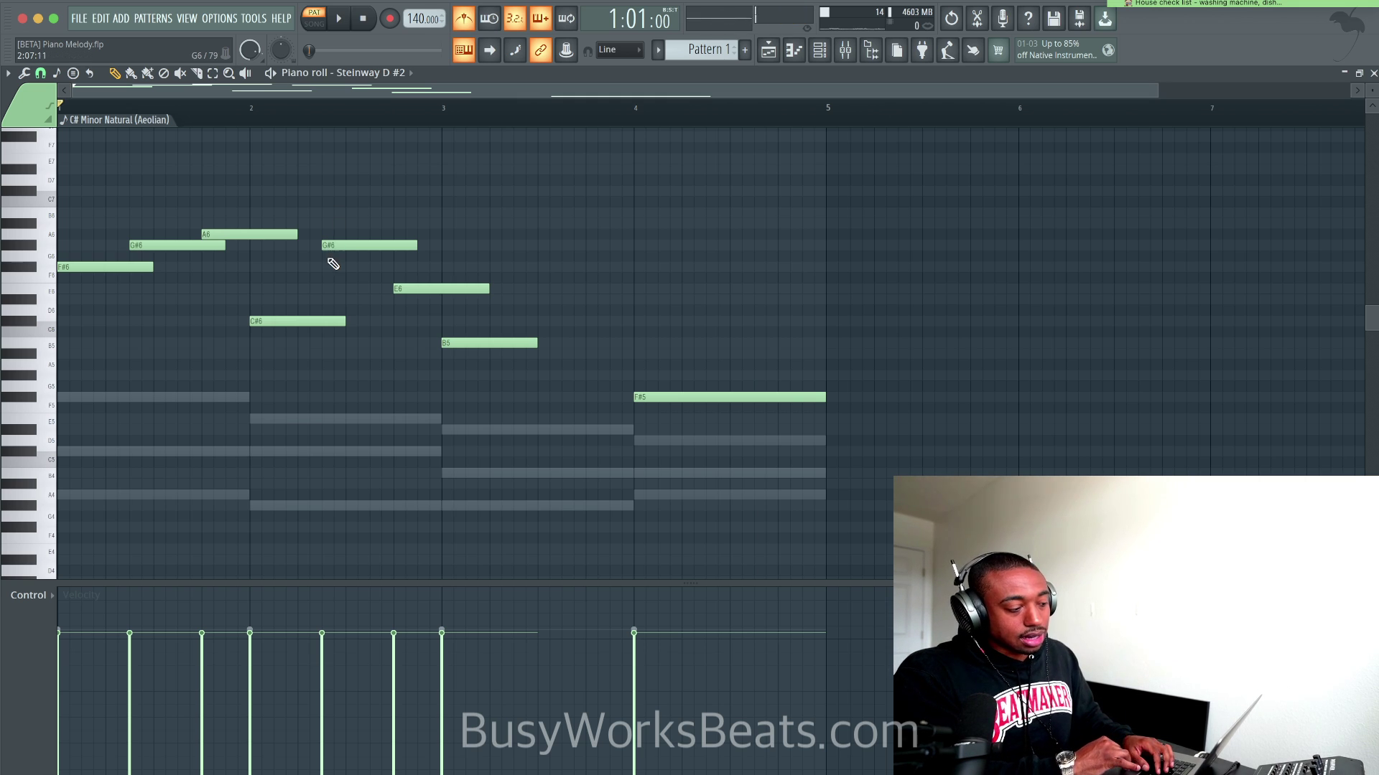
left_click_drag(234, 211, 154, 317)
key("space")
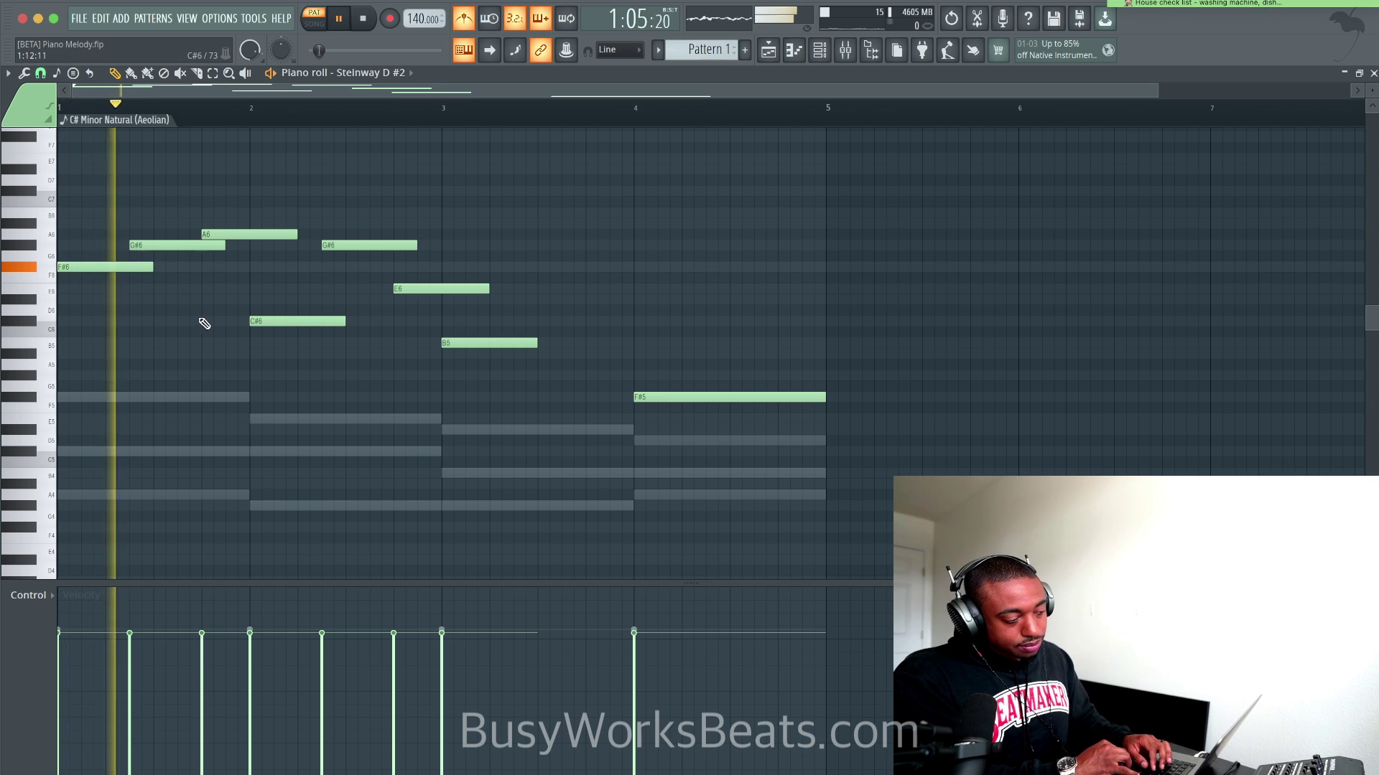
key("space")
key("space")
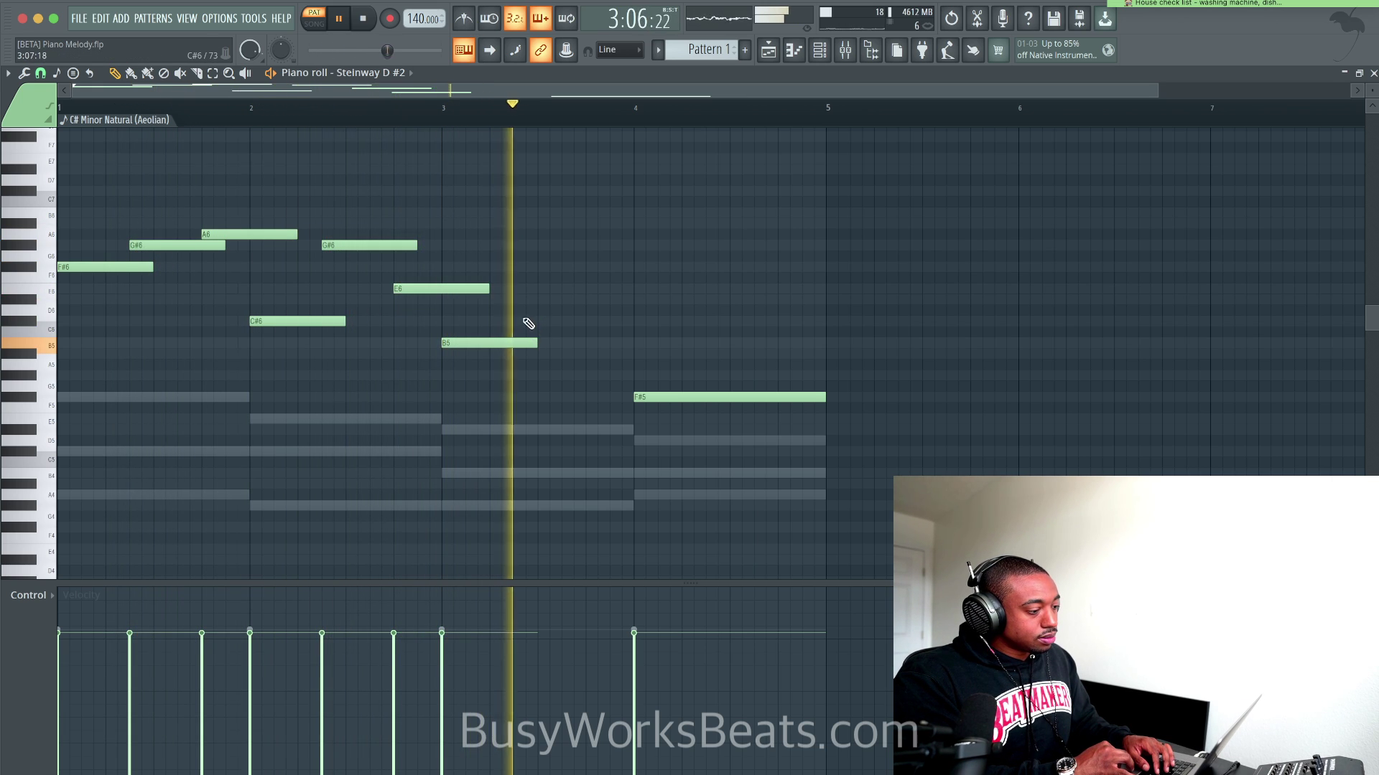
key("space")
Add half-bar notes G6 at step 7 and D6 at step 13 of bar 3, and preview them.
left_click_drag(515, 302, 514, 249)
left_click_drag(575, 313, 586, 299)
key("space")
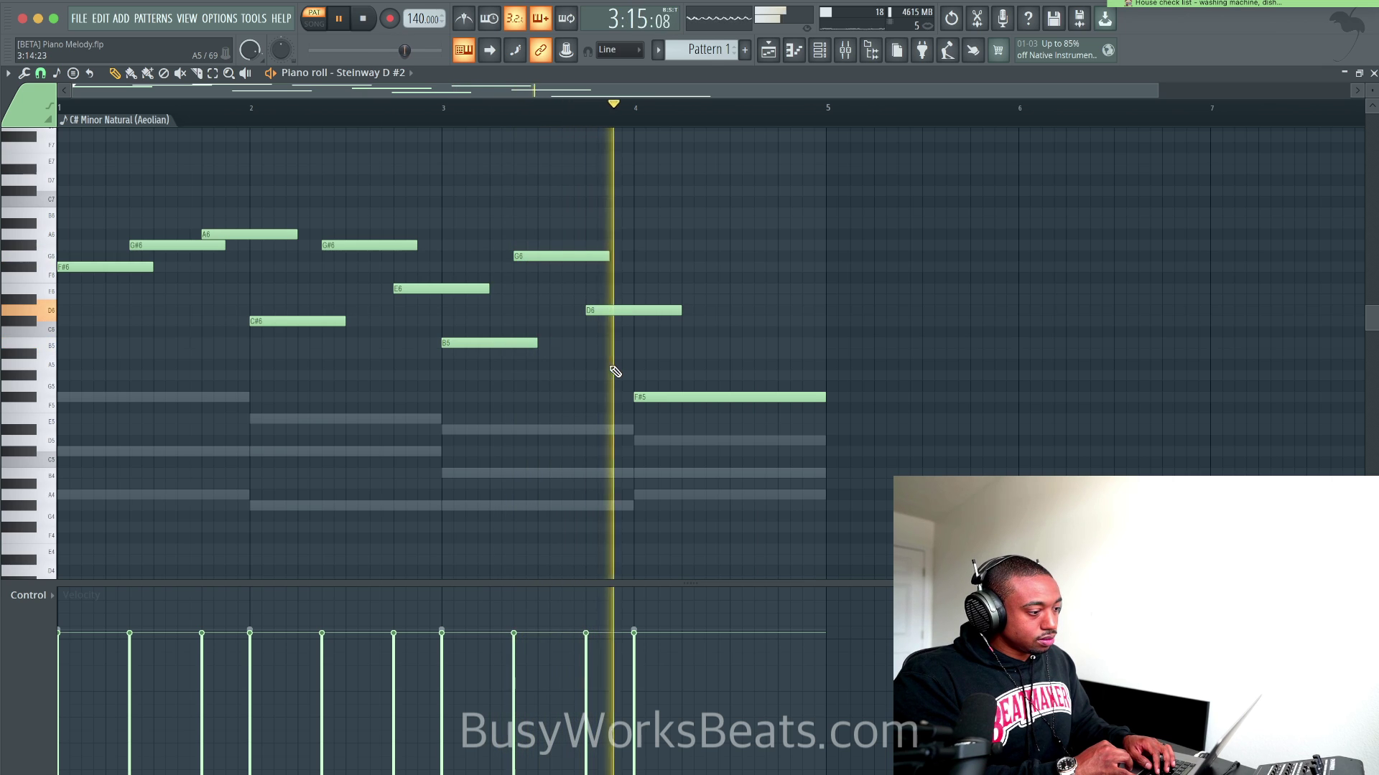
key("space")
Add F#6 at step 7 and D6 at step 13 of bar 4, trimming the D6 to end with the bar.
left_click(692, 310)
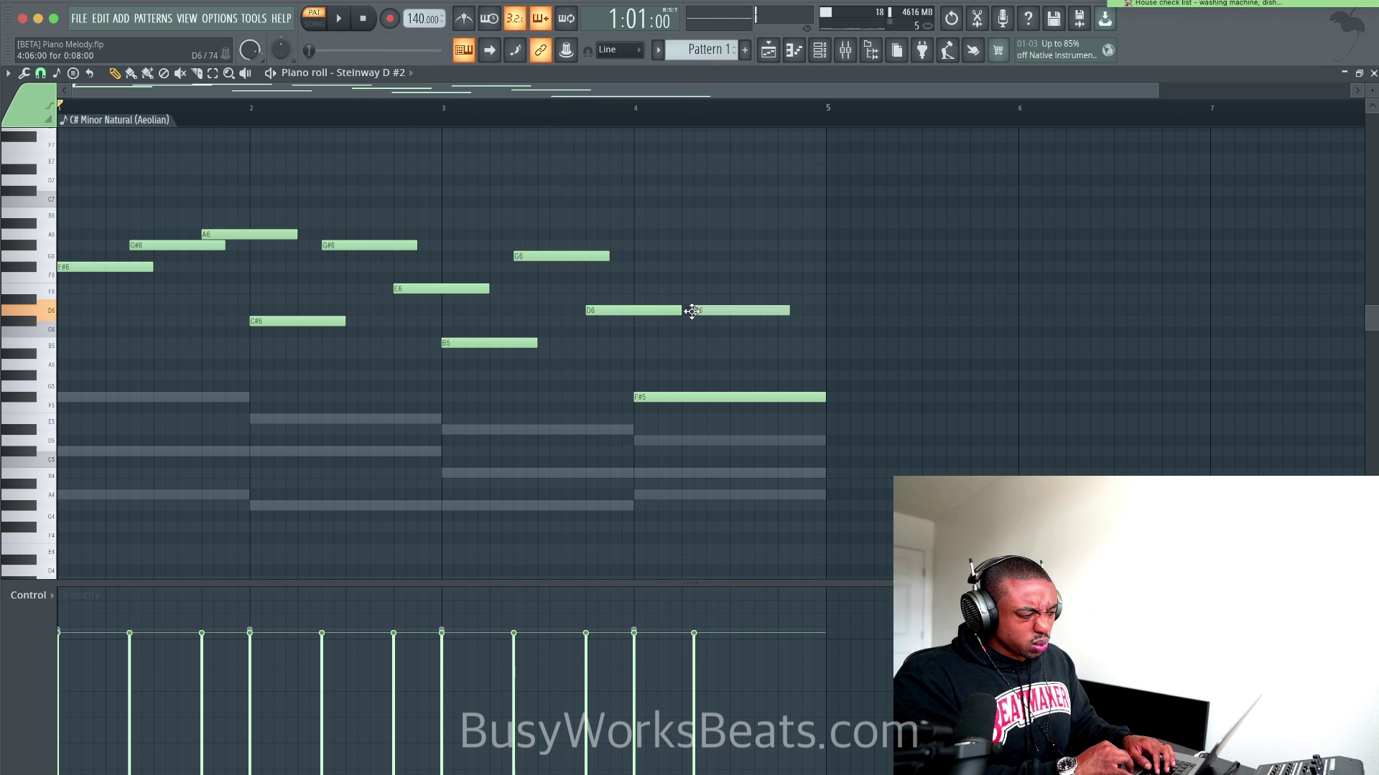
left_click_drag(692, 304, 701, 267)
left_click_drag(781, 342, 783, 314)
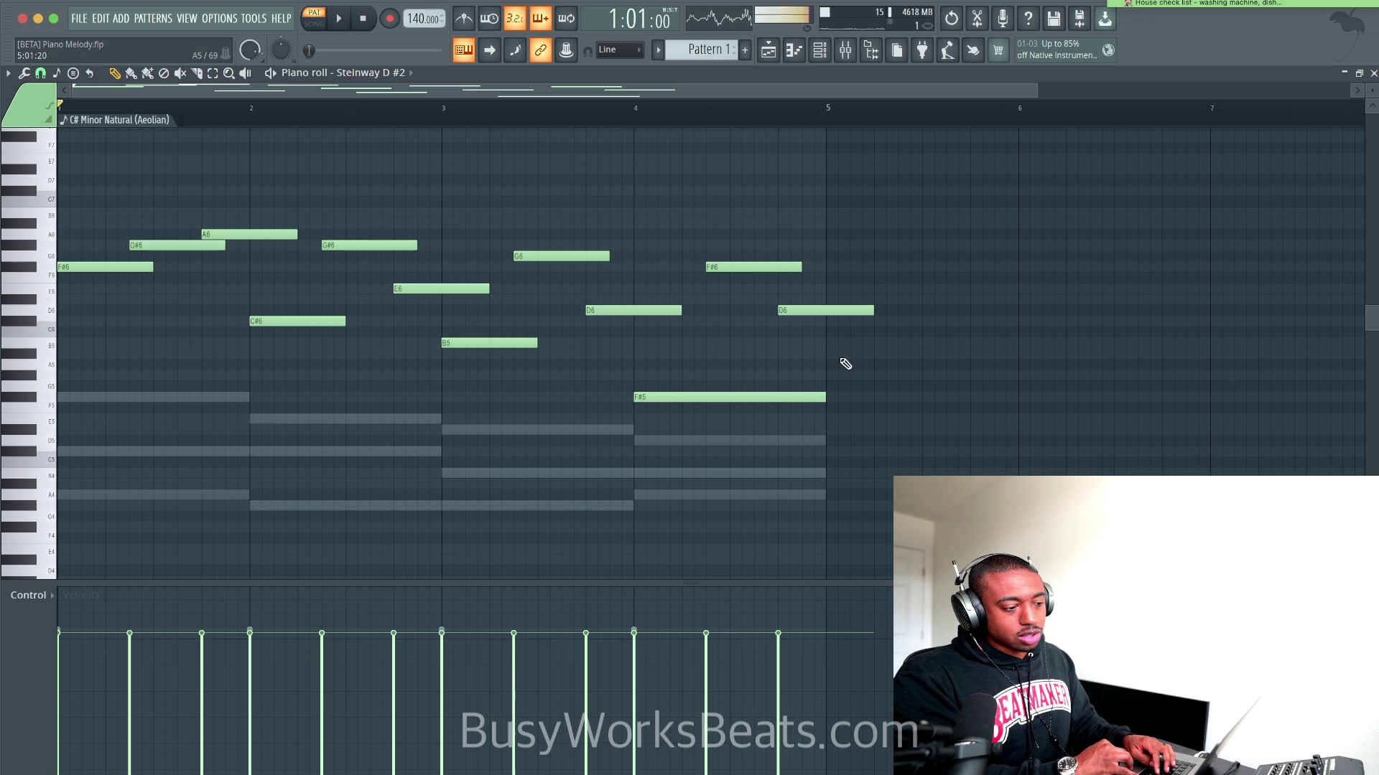
left_click_drag(868, 311, 823, 311)
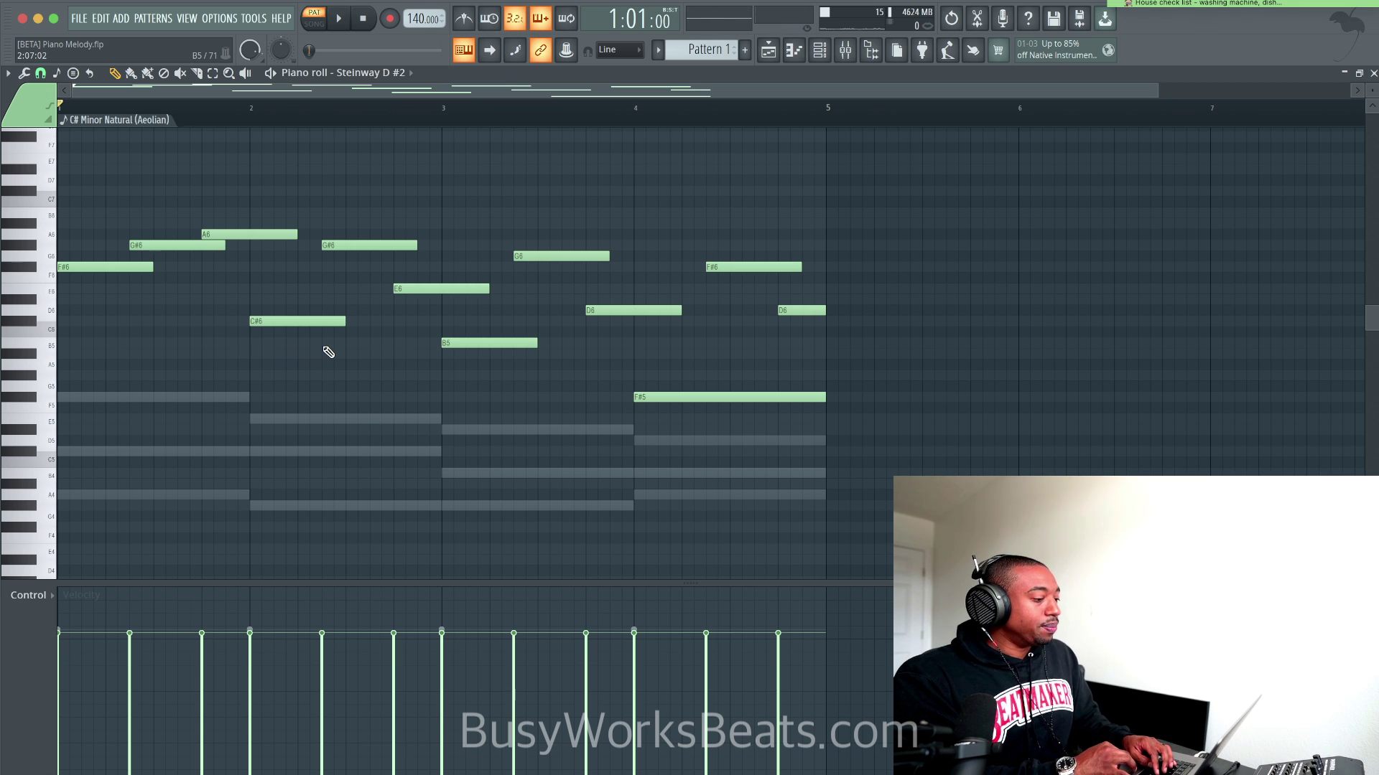
Try the C#6 note at the start of bar 2 one octave higher, at C#7, and return it to C#6.
mouse_move(328, 352)
left_mouse_down()
mouse_move(406, 224)
mouse_move(329, 370)
left_mouse_up()
left_click(420, 213)
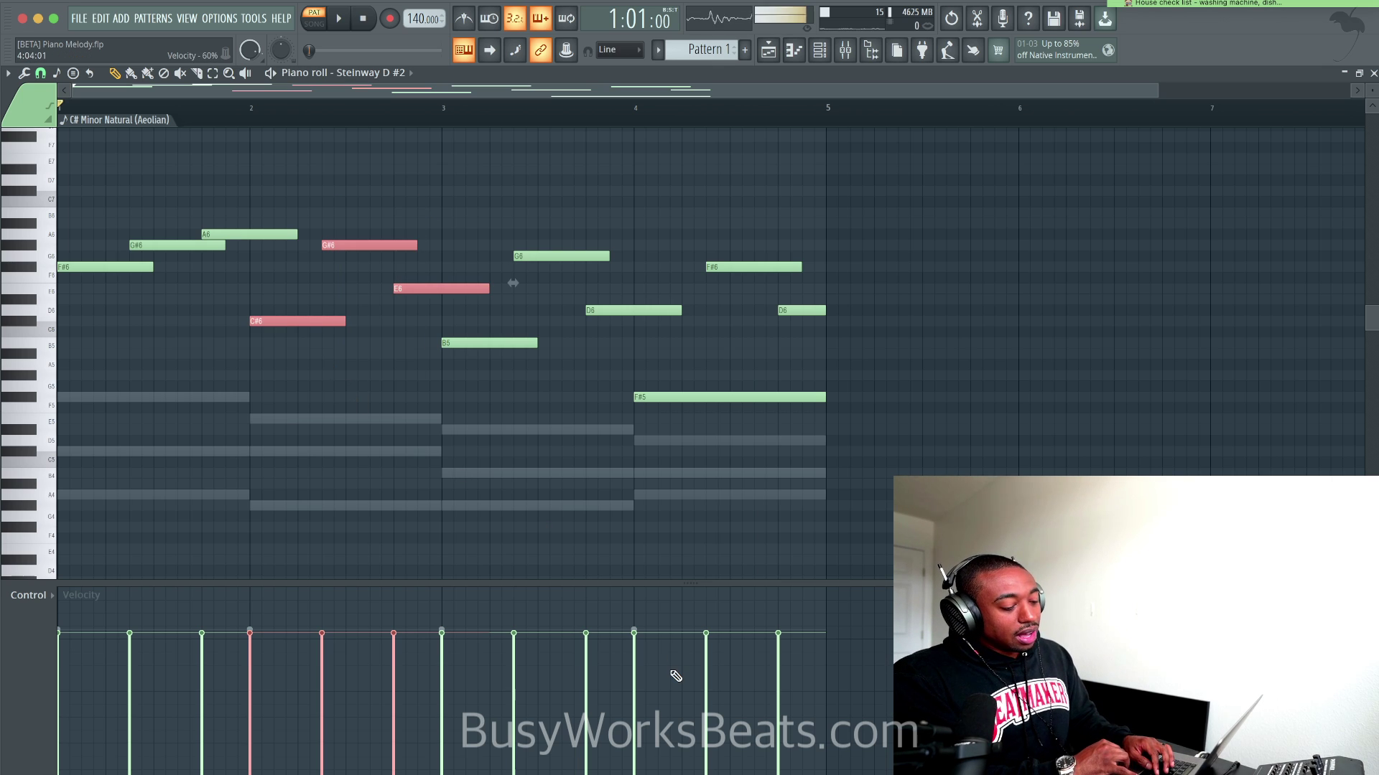
left_click(360, 357)
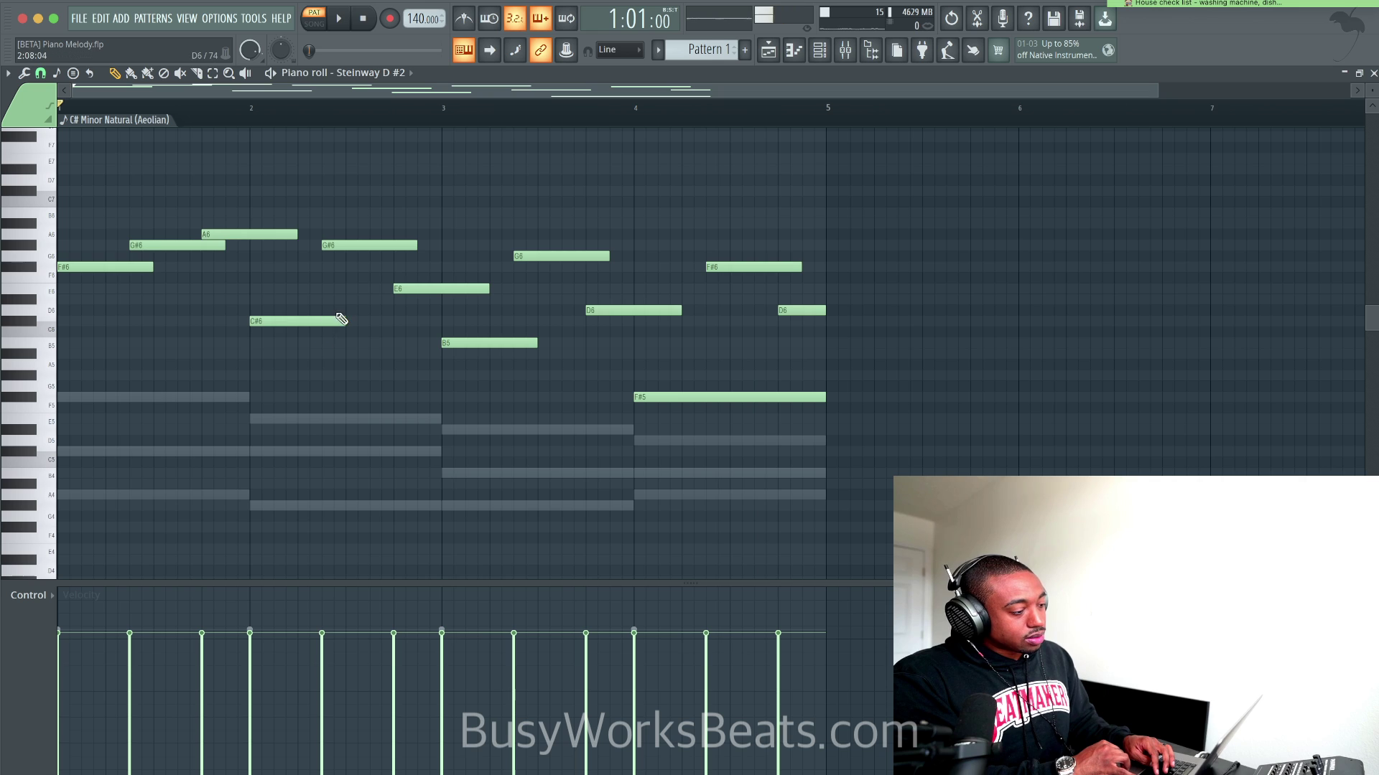
left_click(298, 321)
key("ctrl+Up")
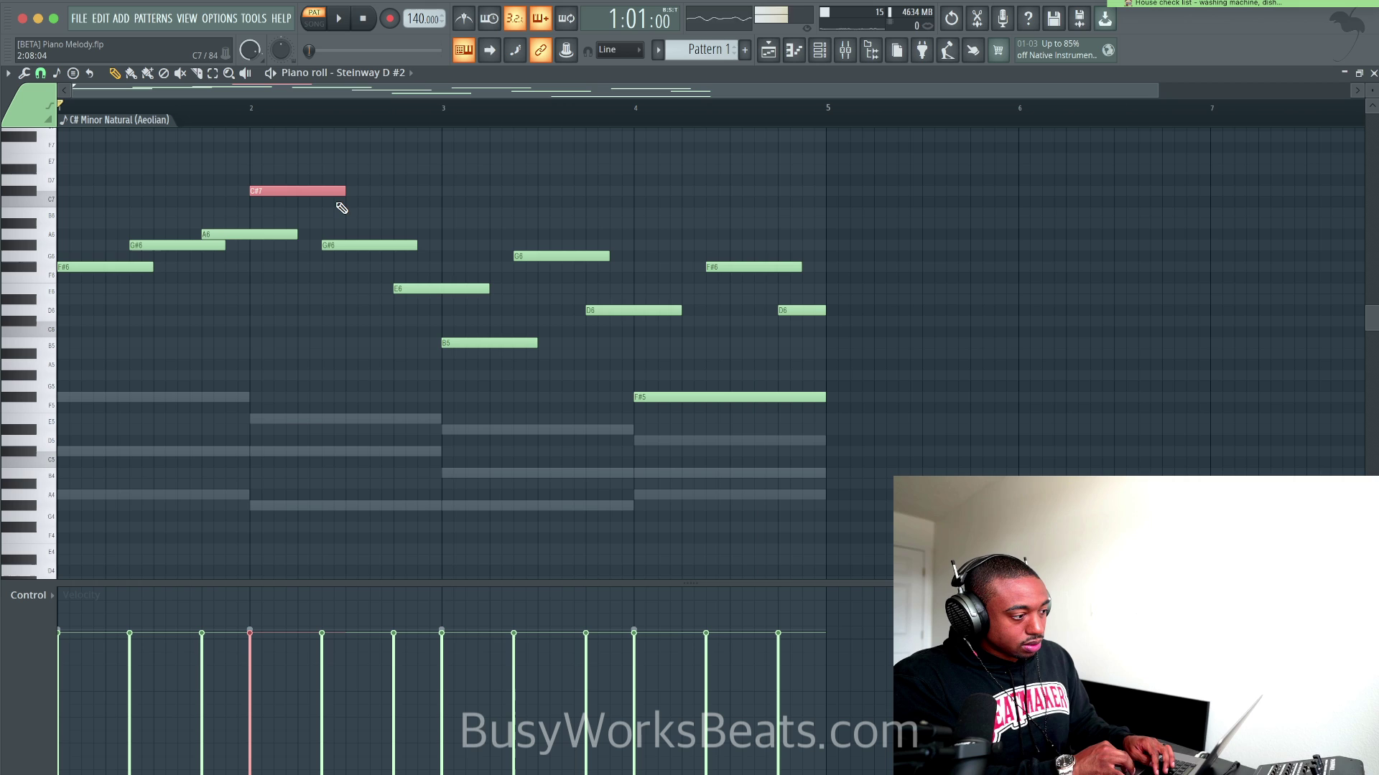
key("ctrl+Down")
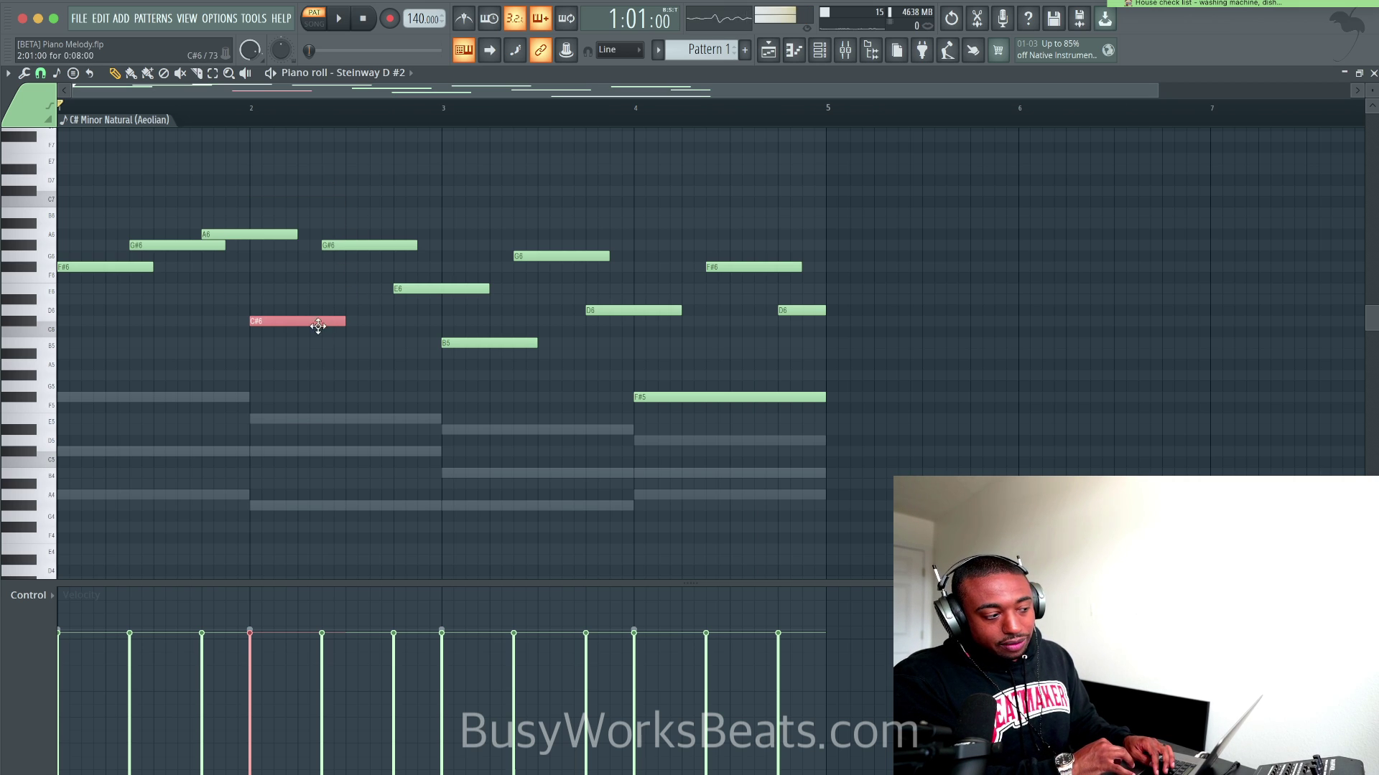
Try the G#6 note in bar 2 one octave lower, return it to G#6, and play the melody.
left_click_drag(330, 335, 343, 225)
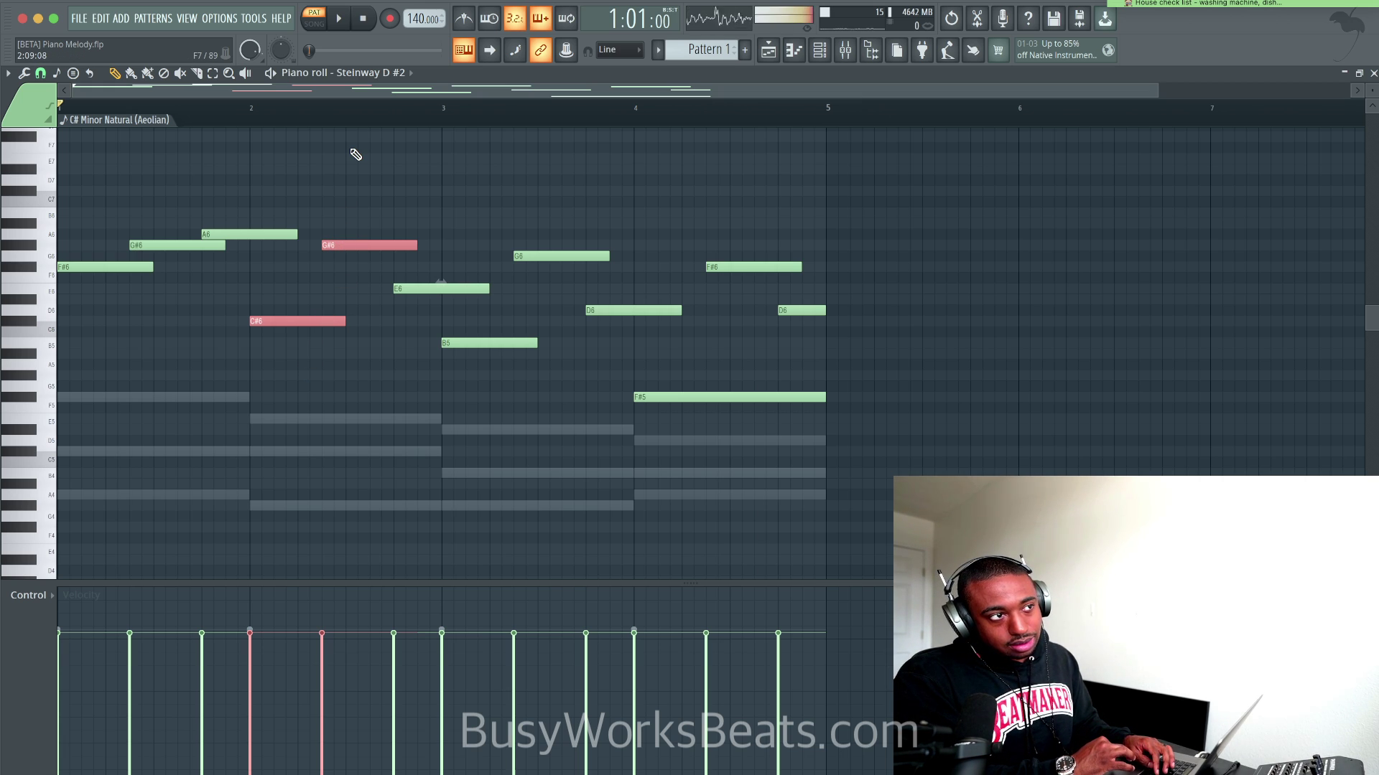
left_click(331, 322, "ctrl")
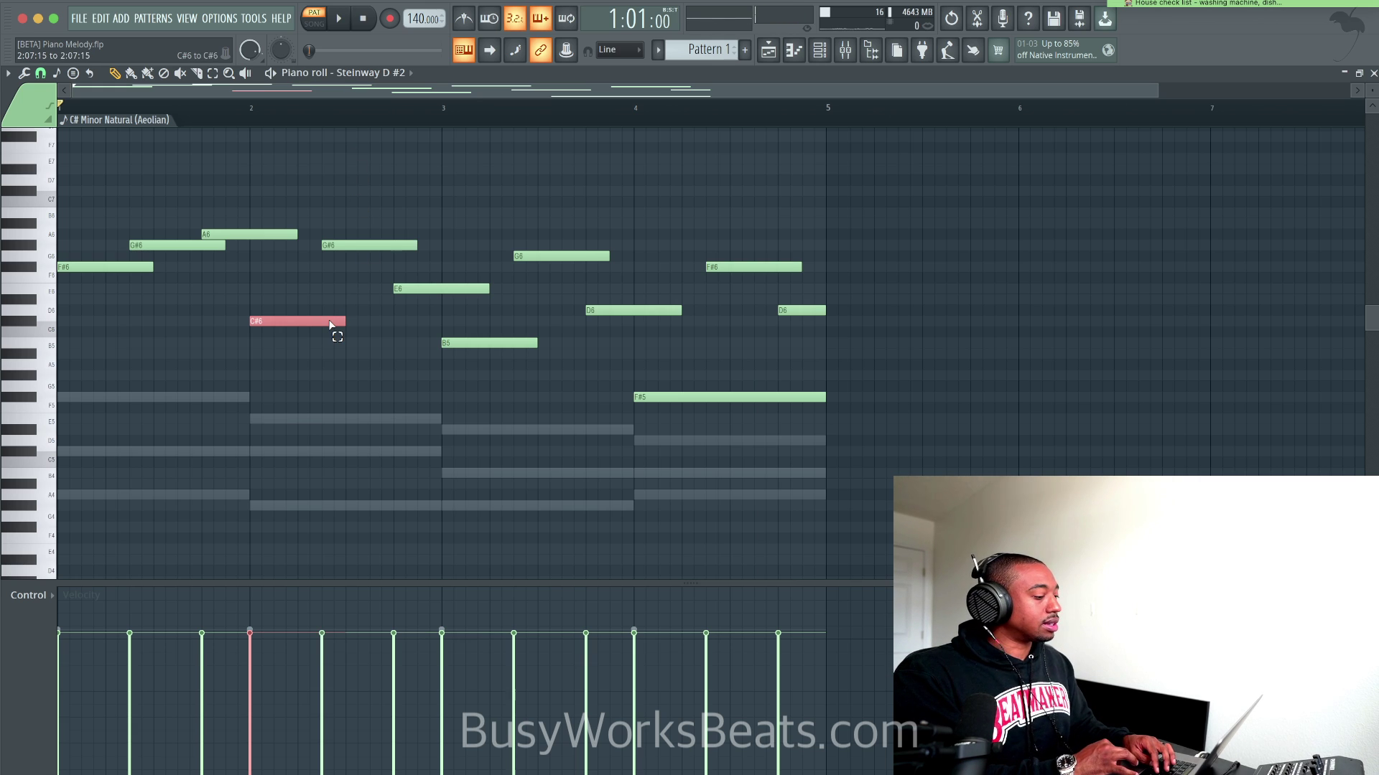
key("shift+Right")
key("ctrl+Down")
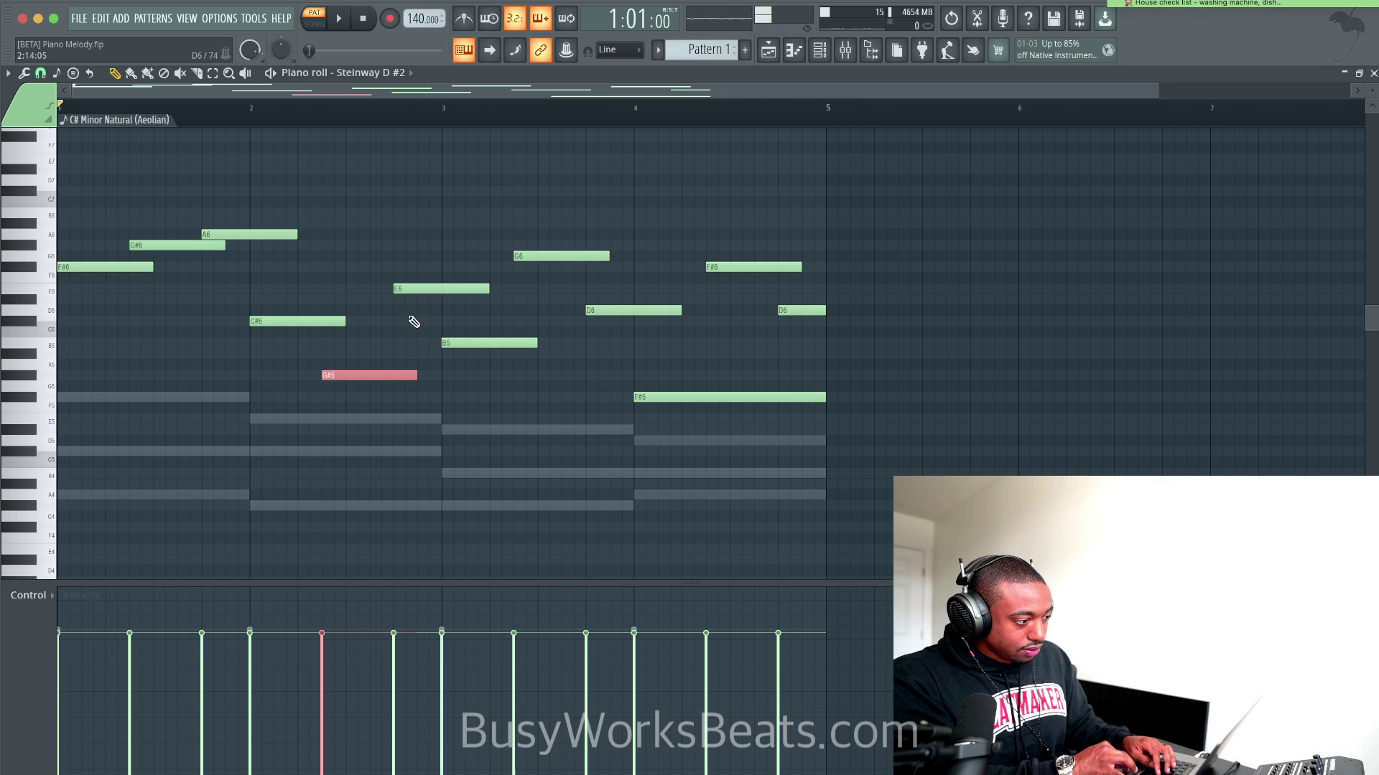
key("ctrl+Up")
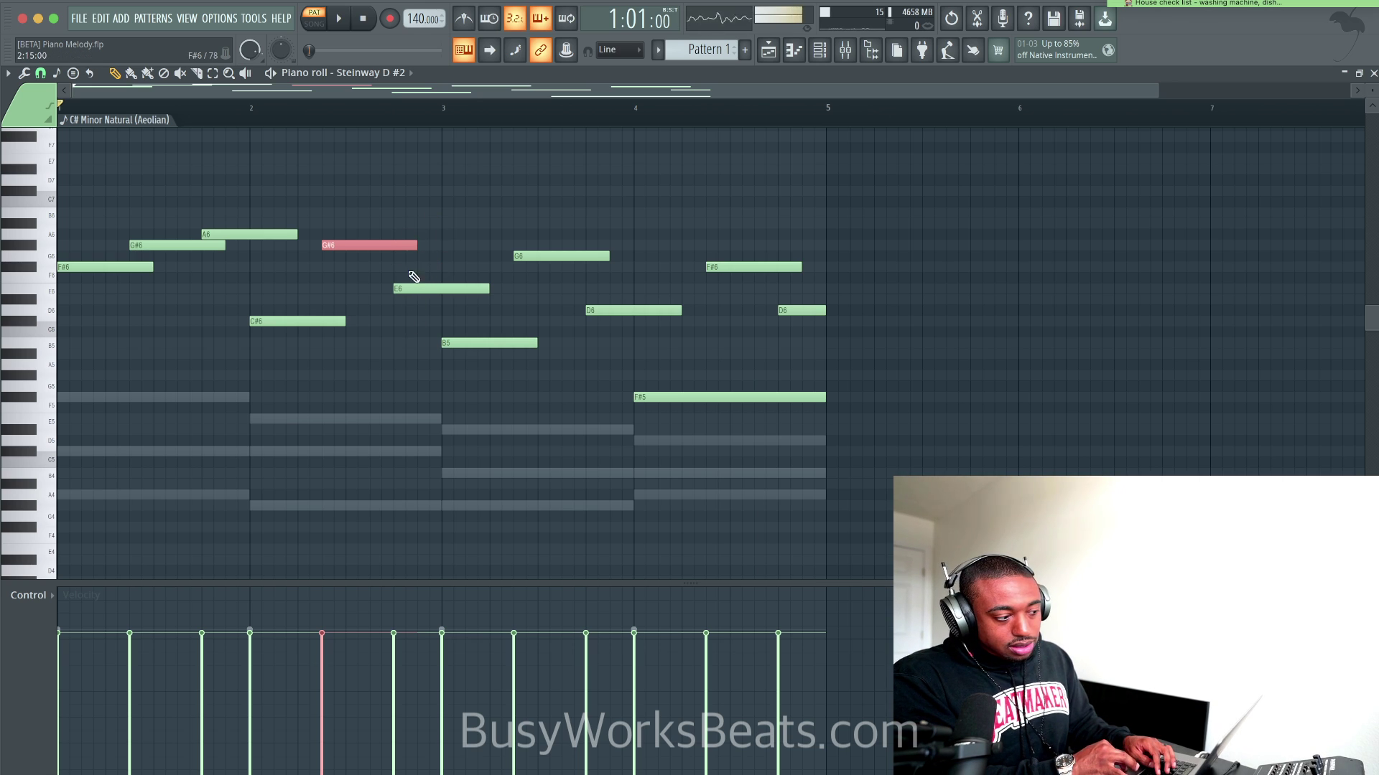
key("space")
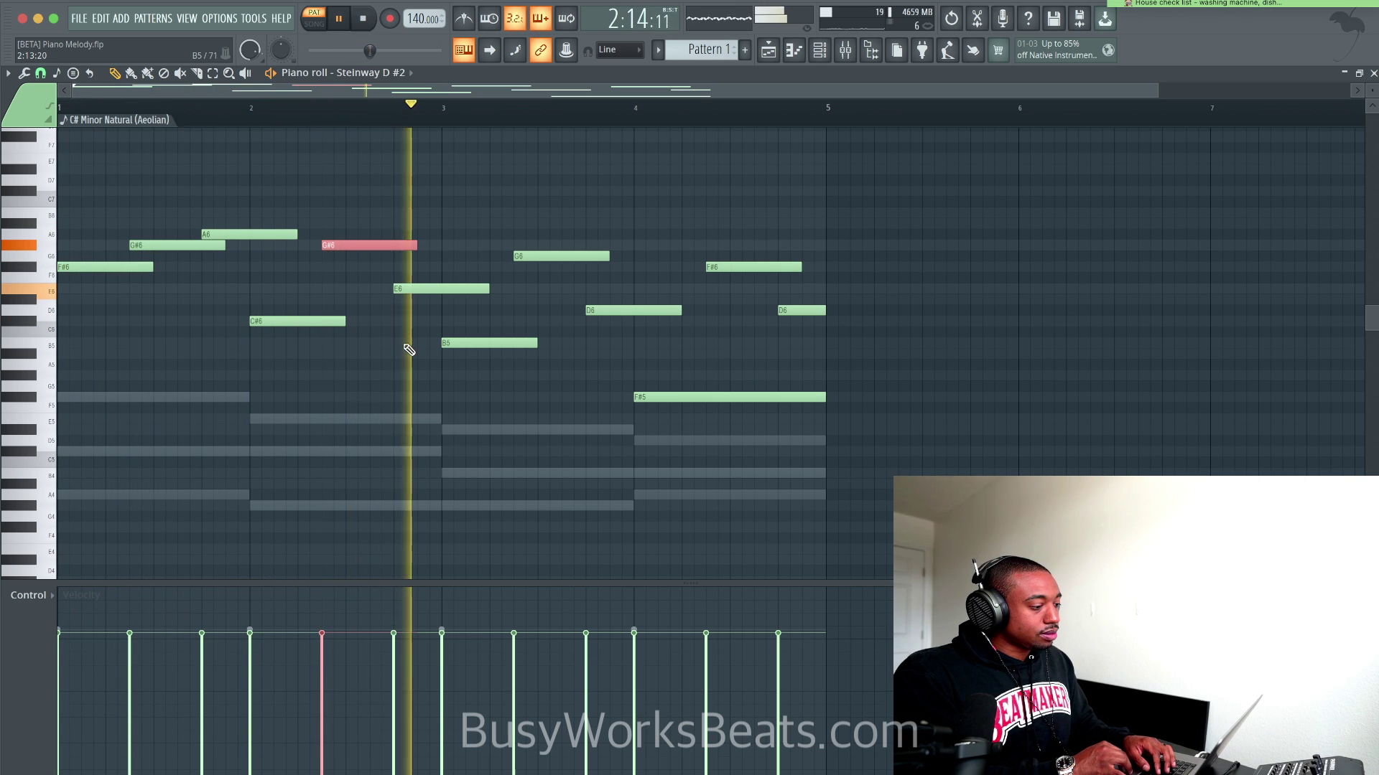
Select the bar 2 notes and the bar 3 notes in turn, play the melody, and clear the selection.
key("space")
left_click_drag(415, 317, 338, 206)
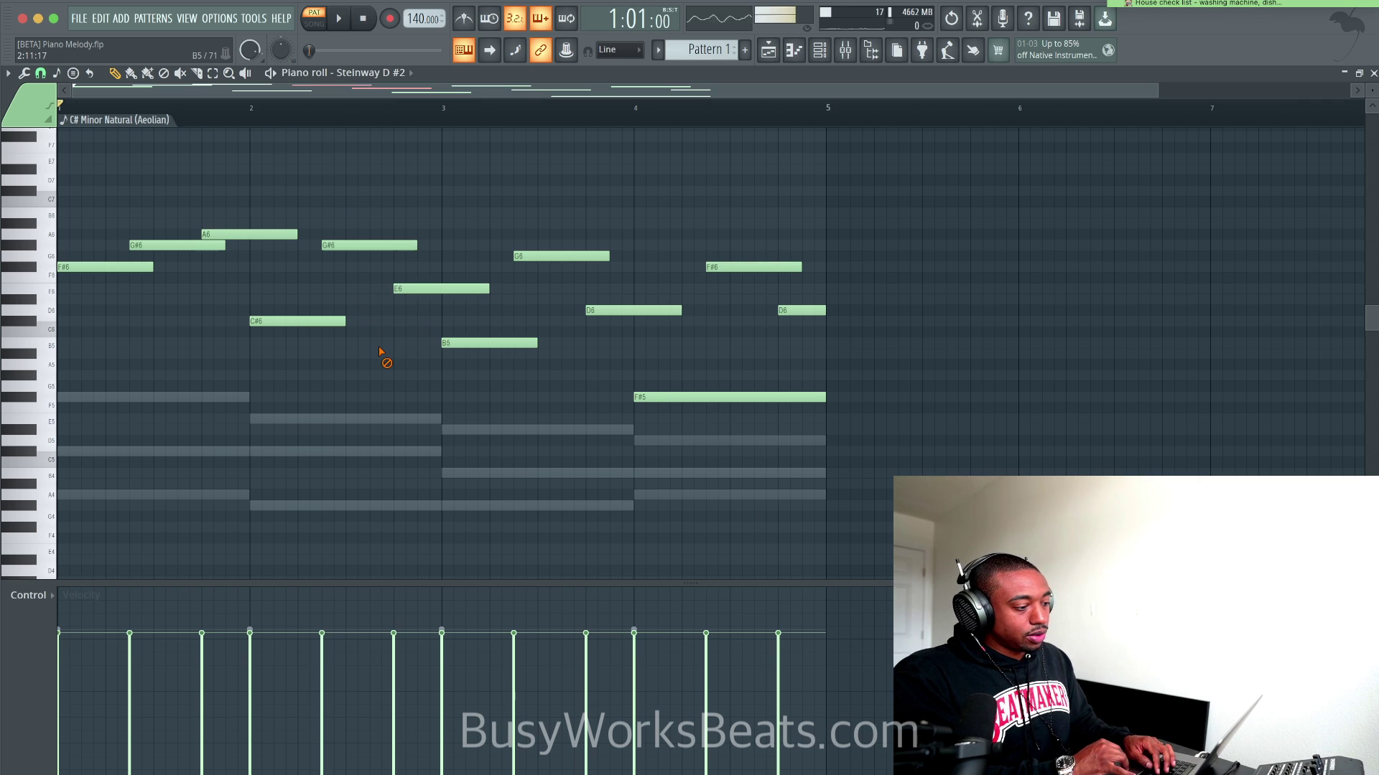
left_click_drag(625, 381, 515, 228)
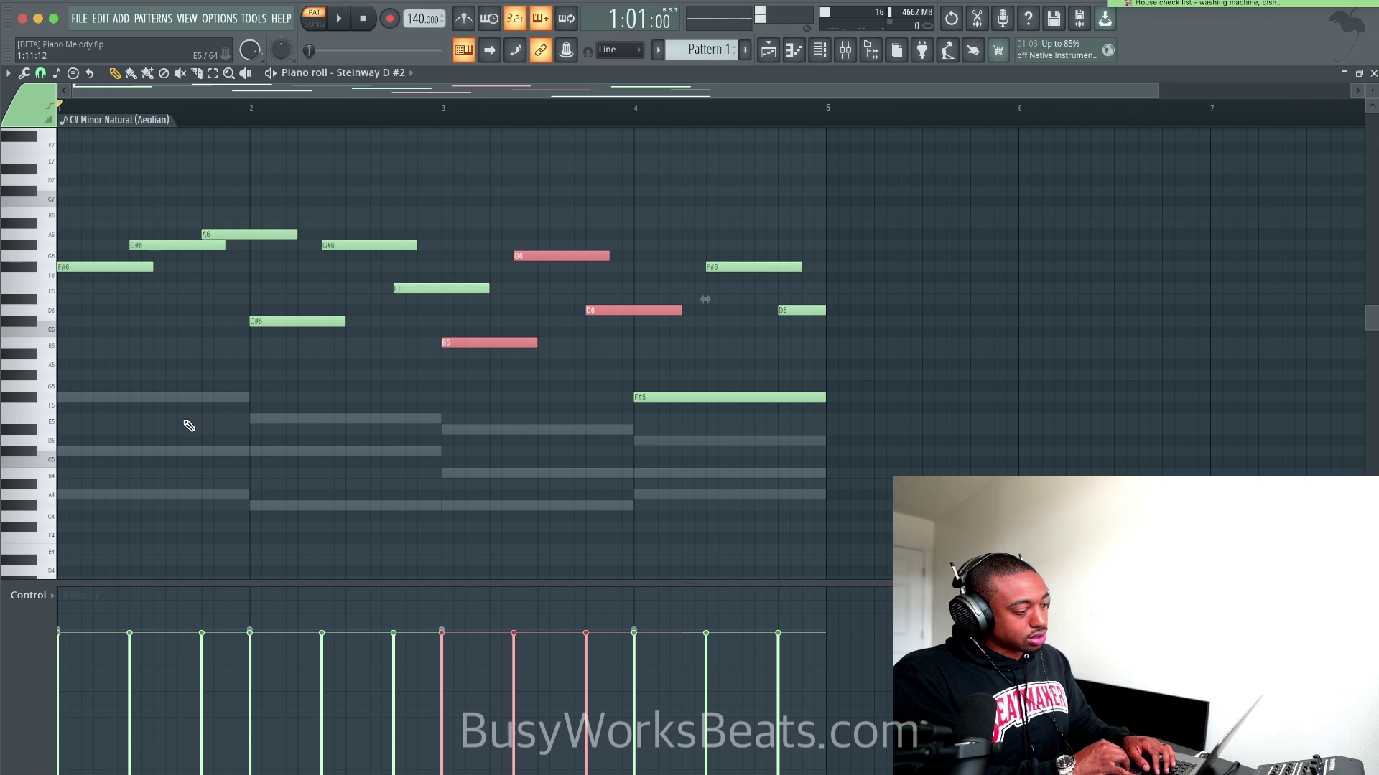
key("space")
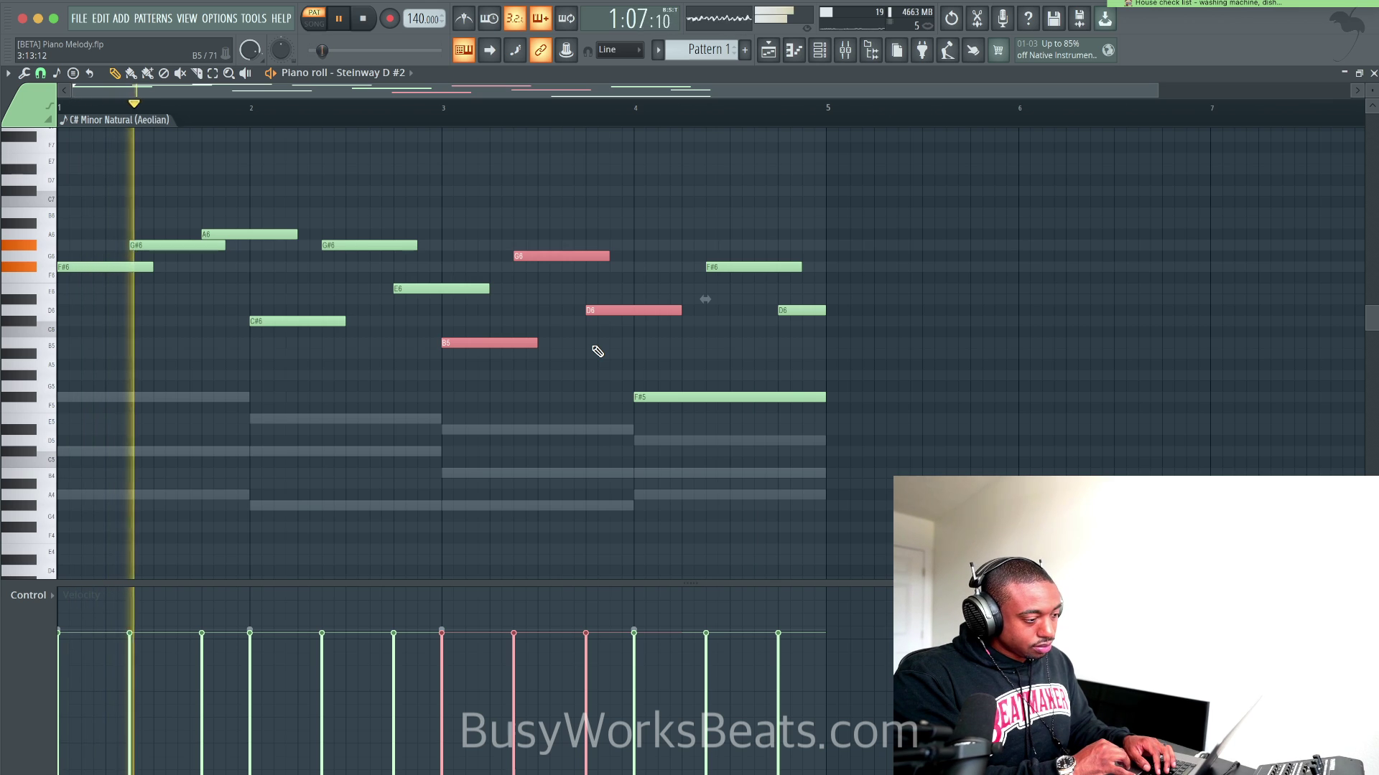
key("space")
mouse_move(517, 206)
left_mouse_down()
mouse_move(621, 356)
mouse_move(532, 221)
left_mouse_up()
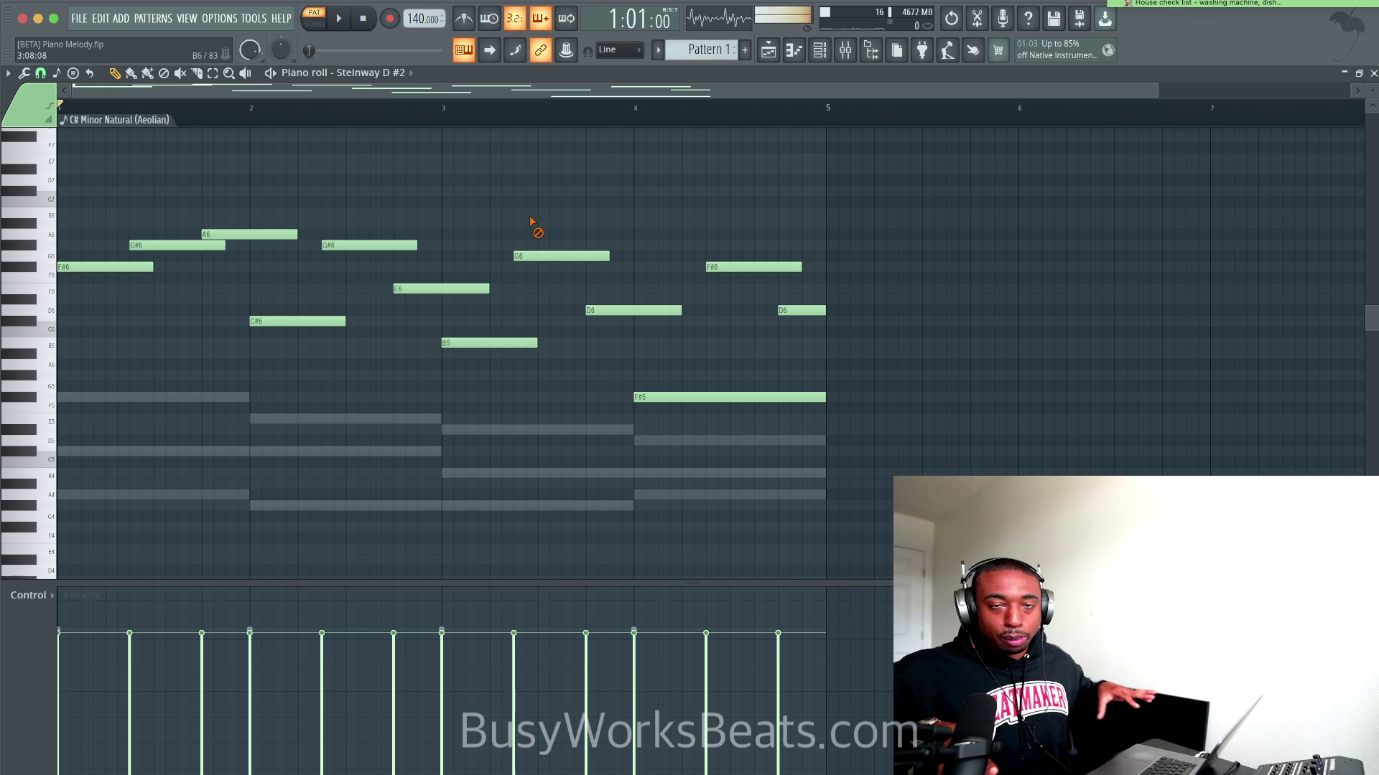
Try the chord tones G#4, B4 and D#5 with a G#3 bass note in bar 3, and delete the test notes.
left_click_drag(575, 232, 600, 377)
scroll(600, 376, "down", 5)
left_click(493, 343)
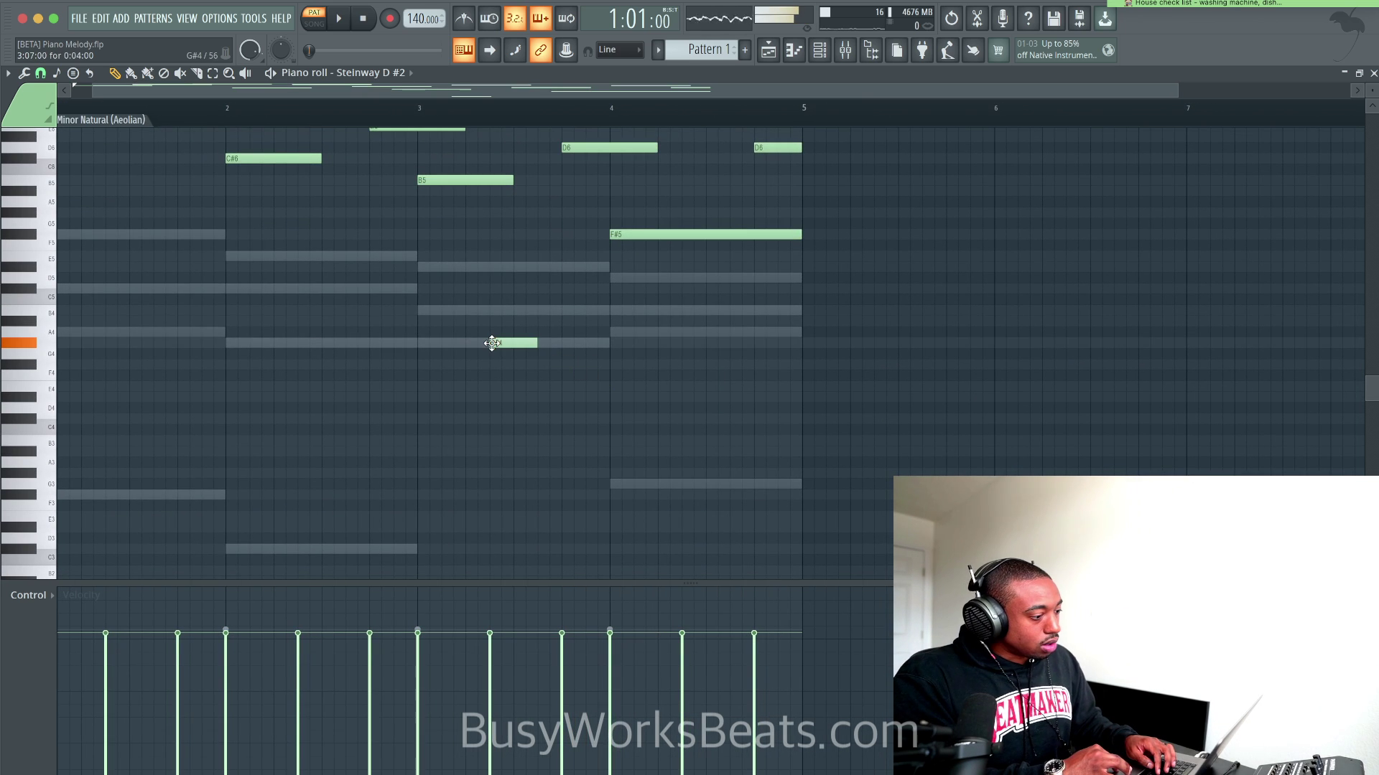
left_click(503, 310)
left_click(503, 267)
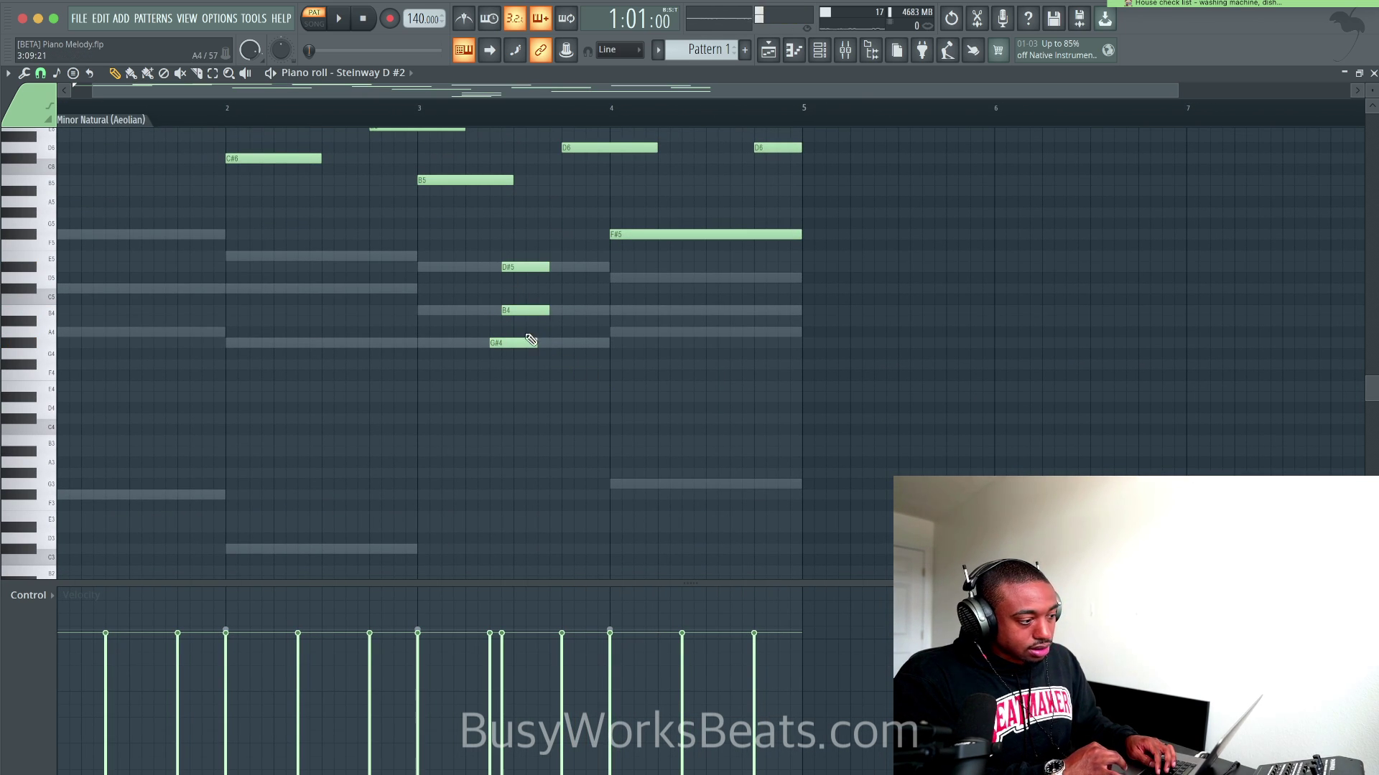
scroll(526, 343, "down", 5)
scroll(531, 330, "up", 3)
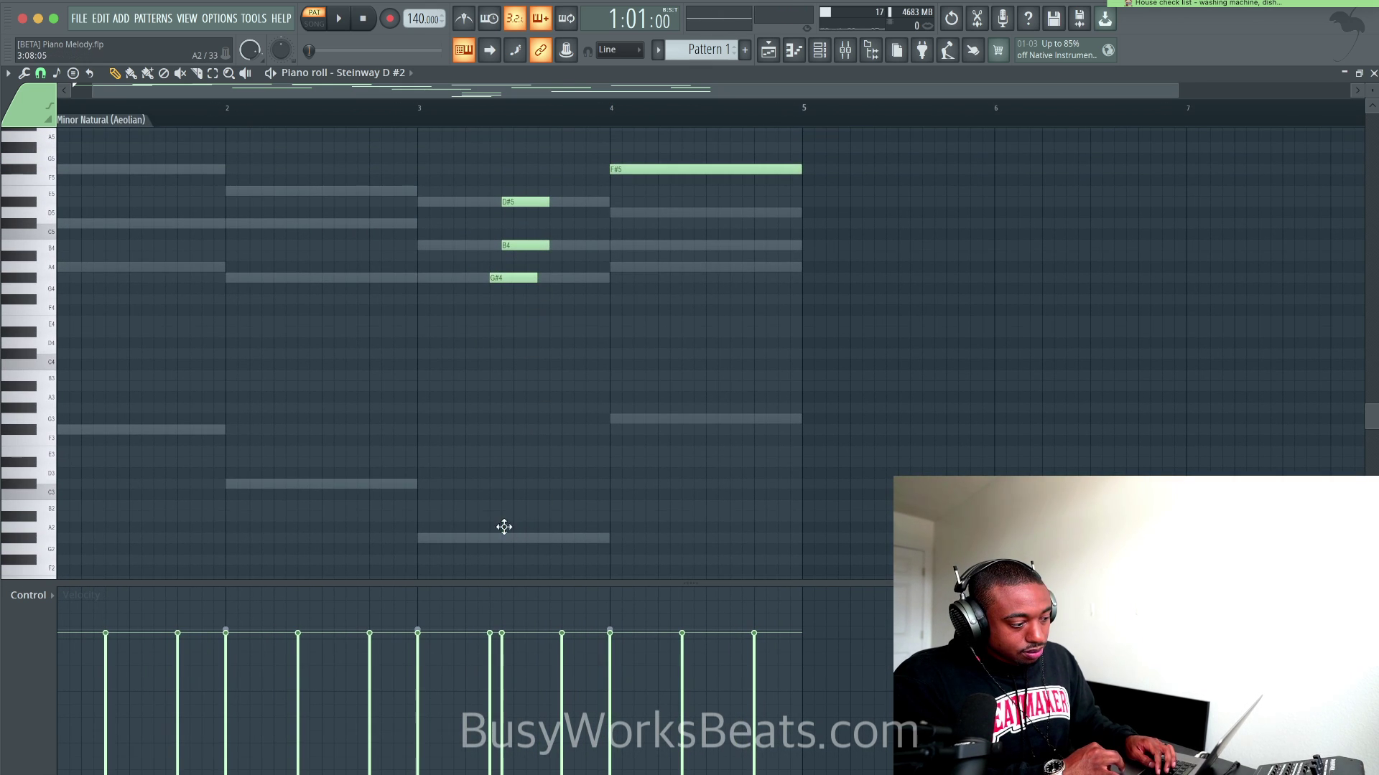
left_click(497, 538)
key("ctrl+Up")
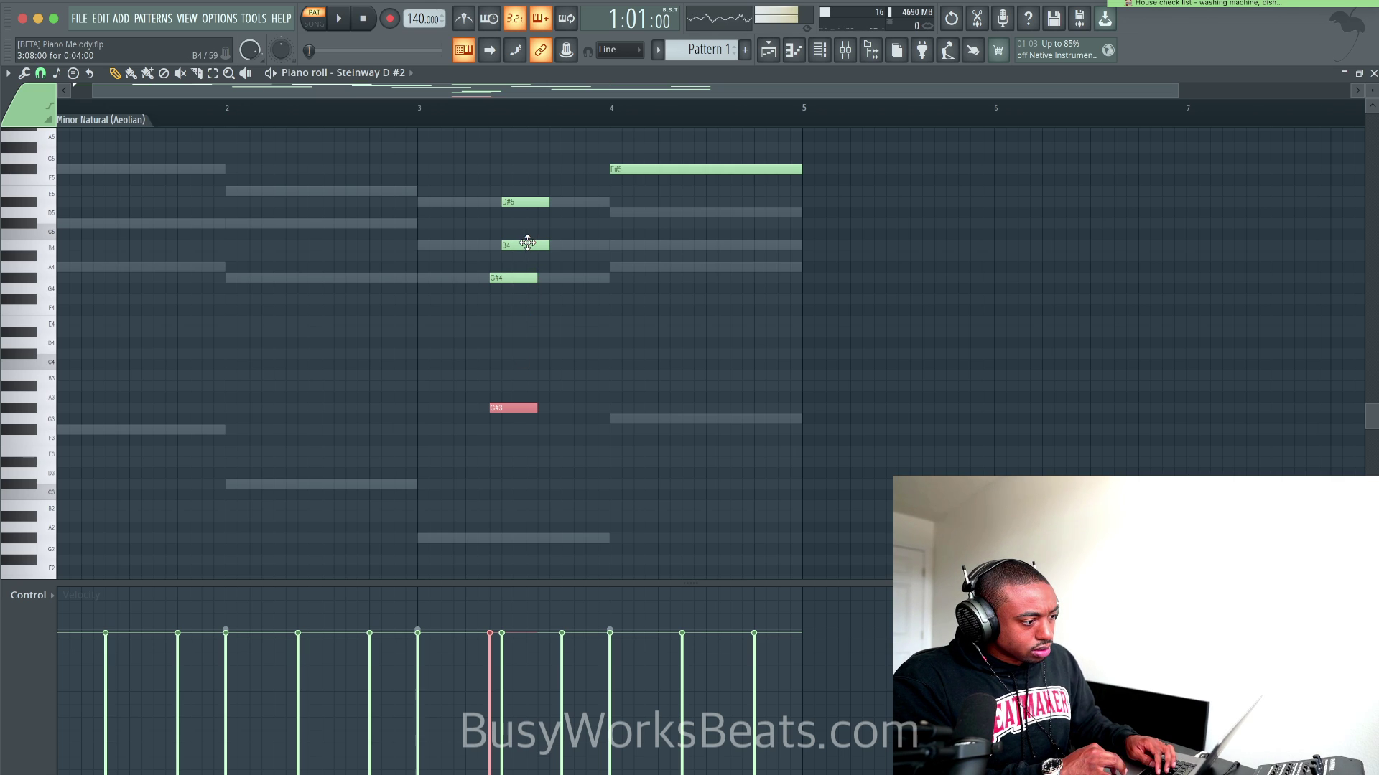
left_click_drag(538, 199, 530, 308)
key("Delete")
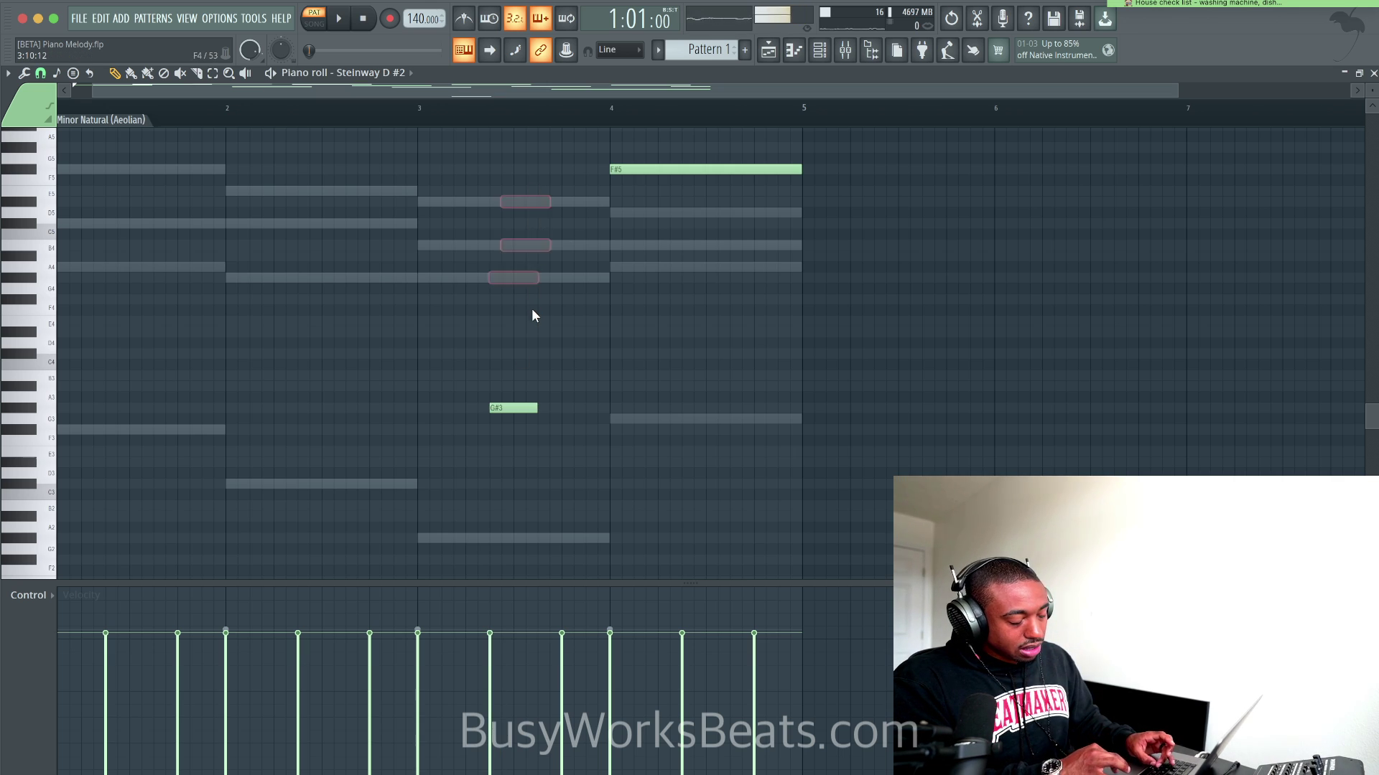
Play the melody from the start, and replay it with the metronome on.
scroll(502, 415, "up", 8)
key("space")
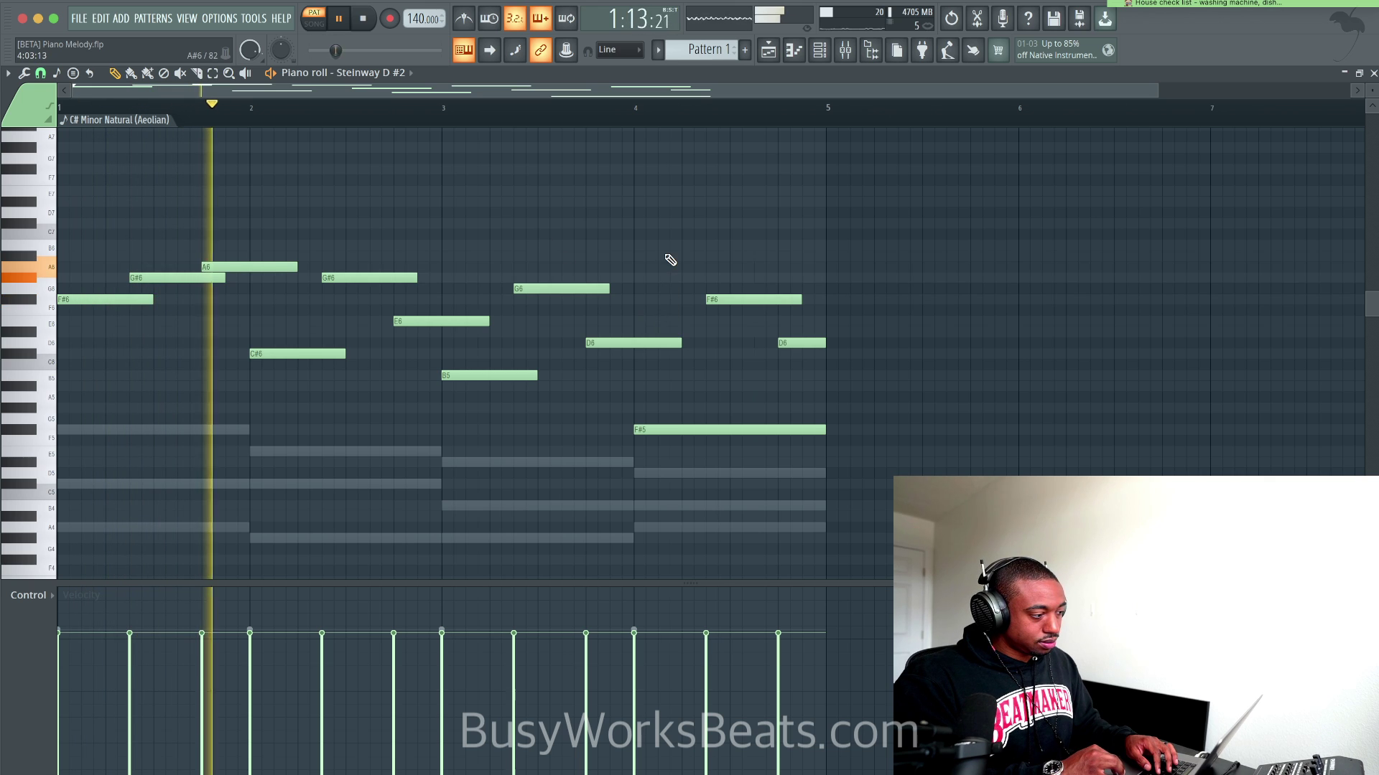
key("space")
scroll(711, 184, "down", 3)
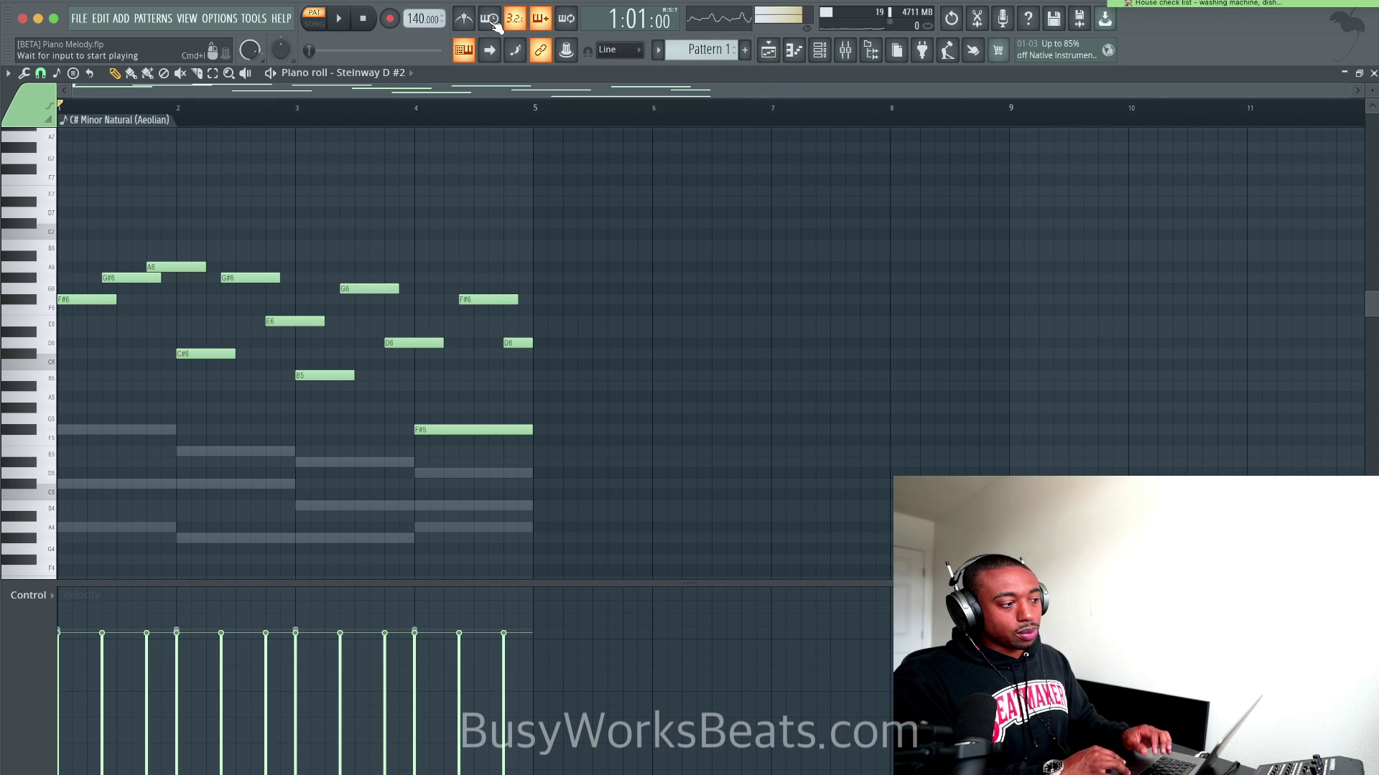
key("space")
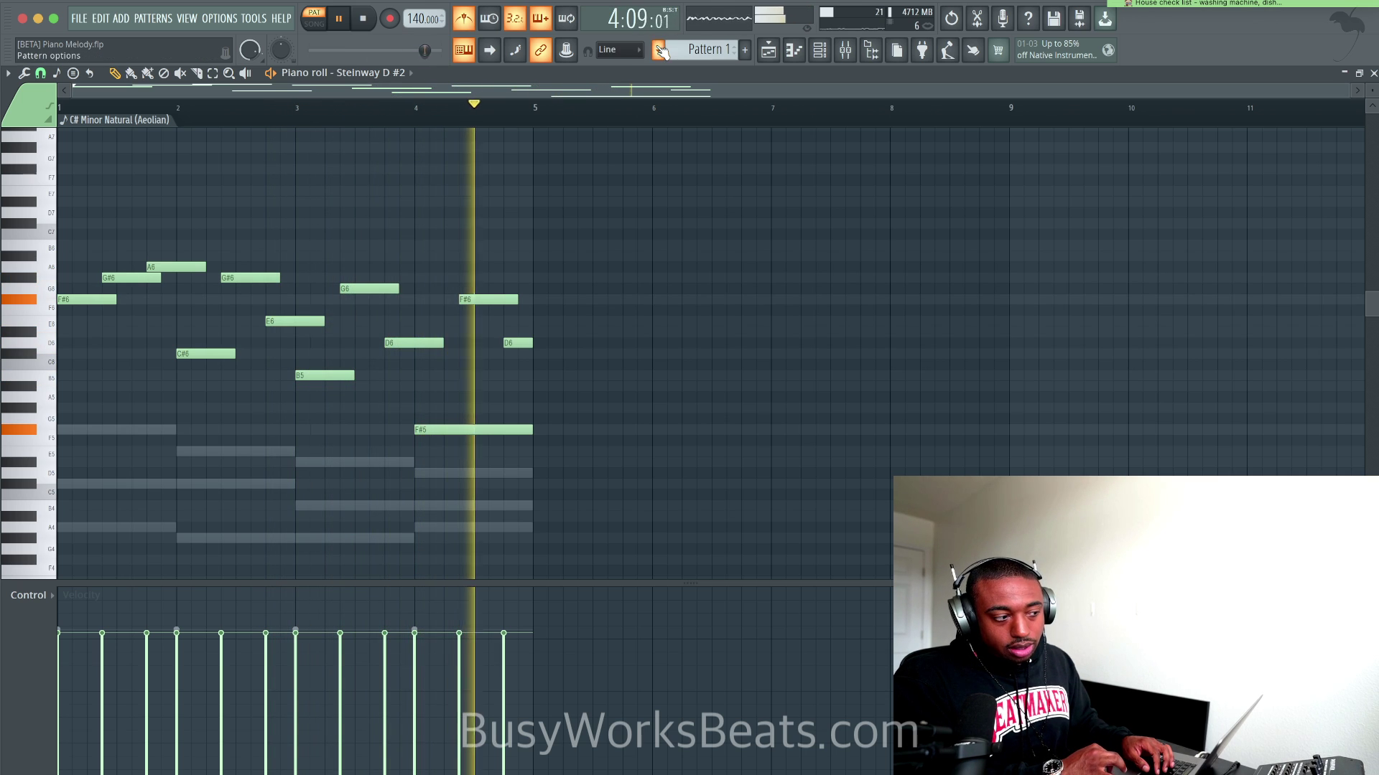
key("space")
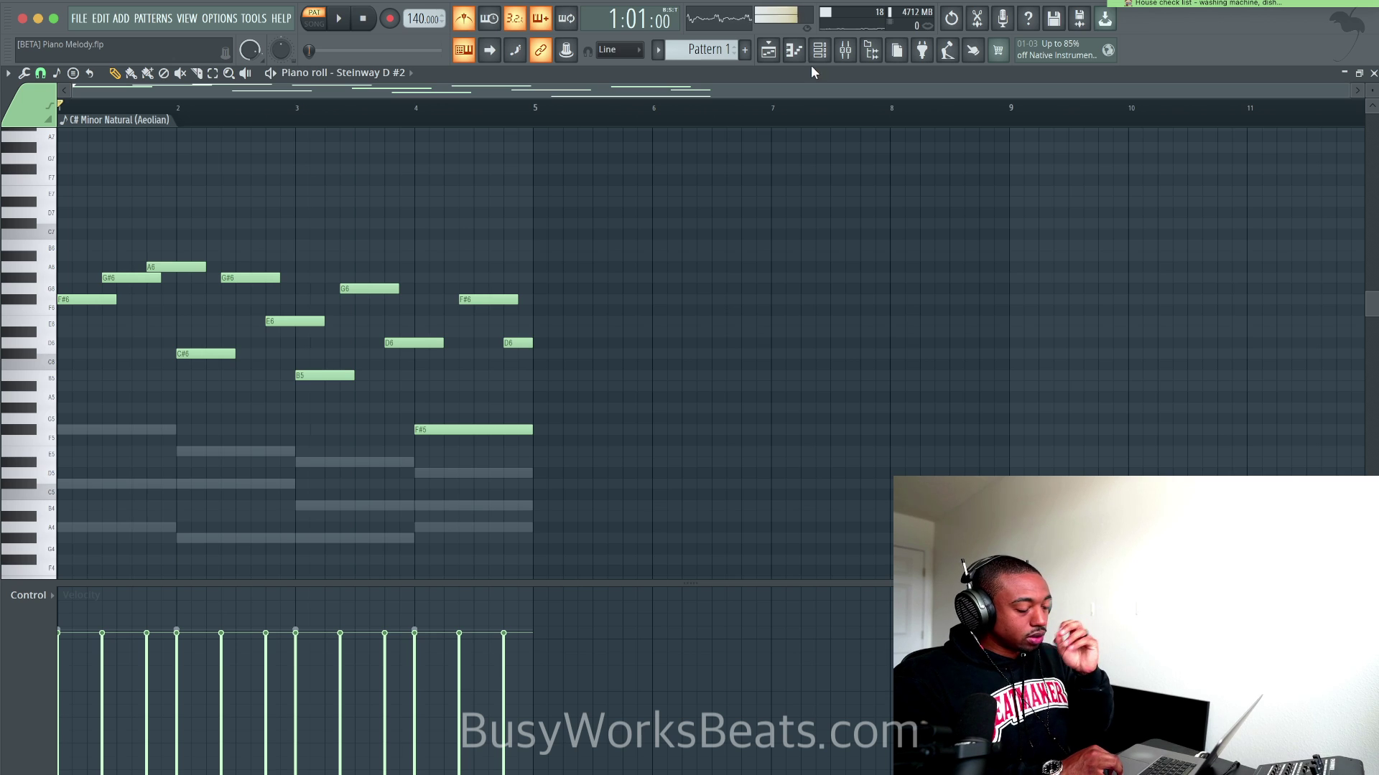
Place Pattern 1 at bar 1 of Track 1 in the playlist, and switch the metronome off.
left_click(768, 50)
left_click(225, 142)
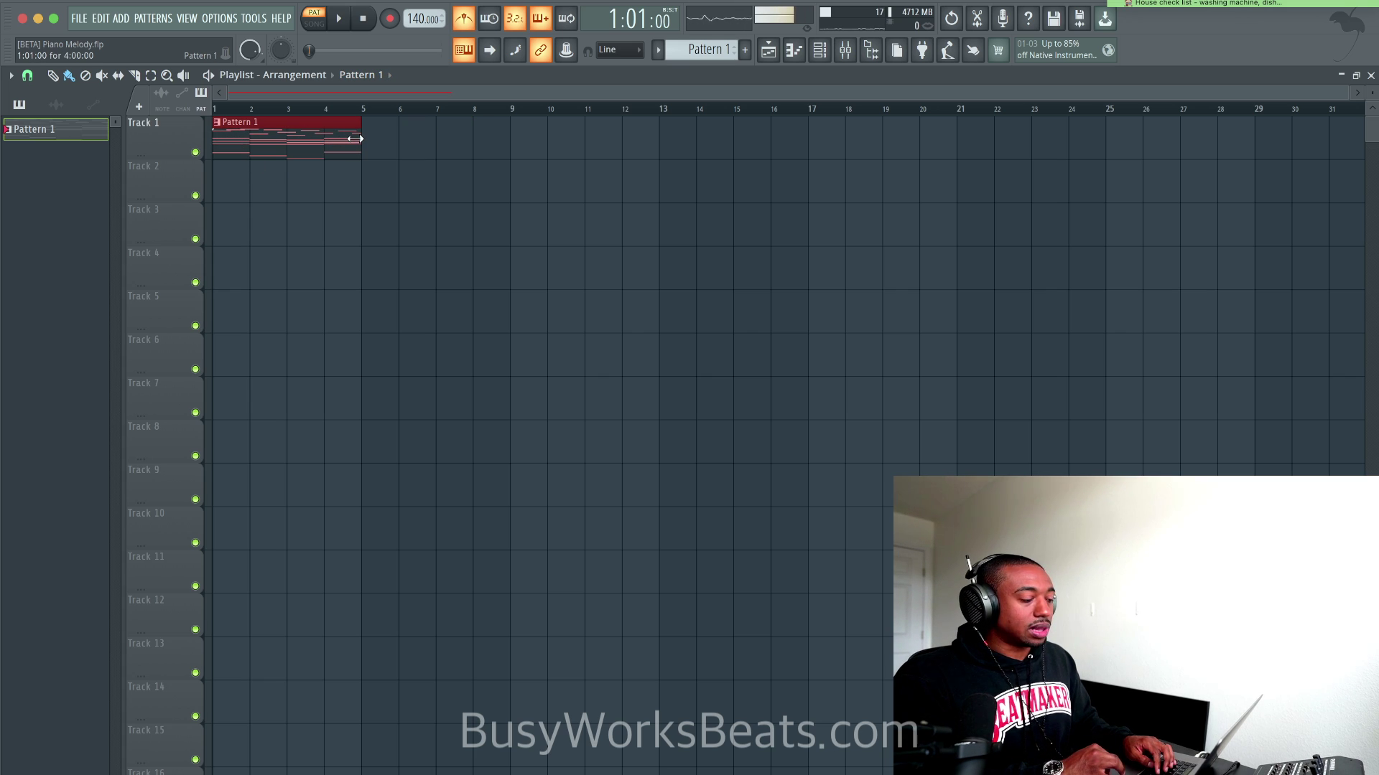
scroll(385, 222, "down", 4)
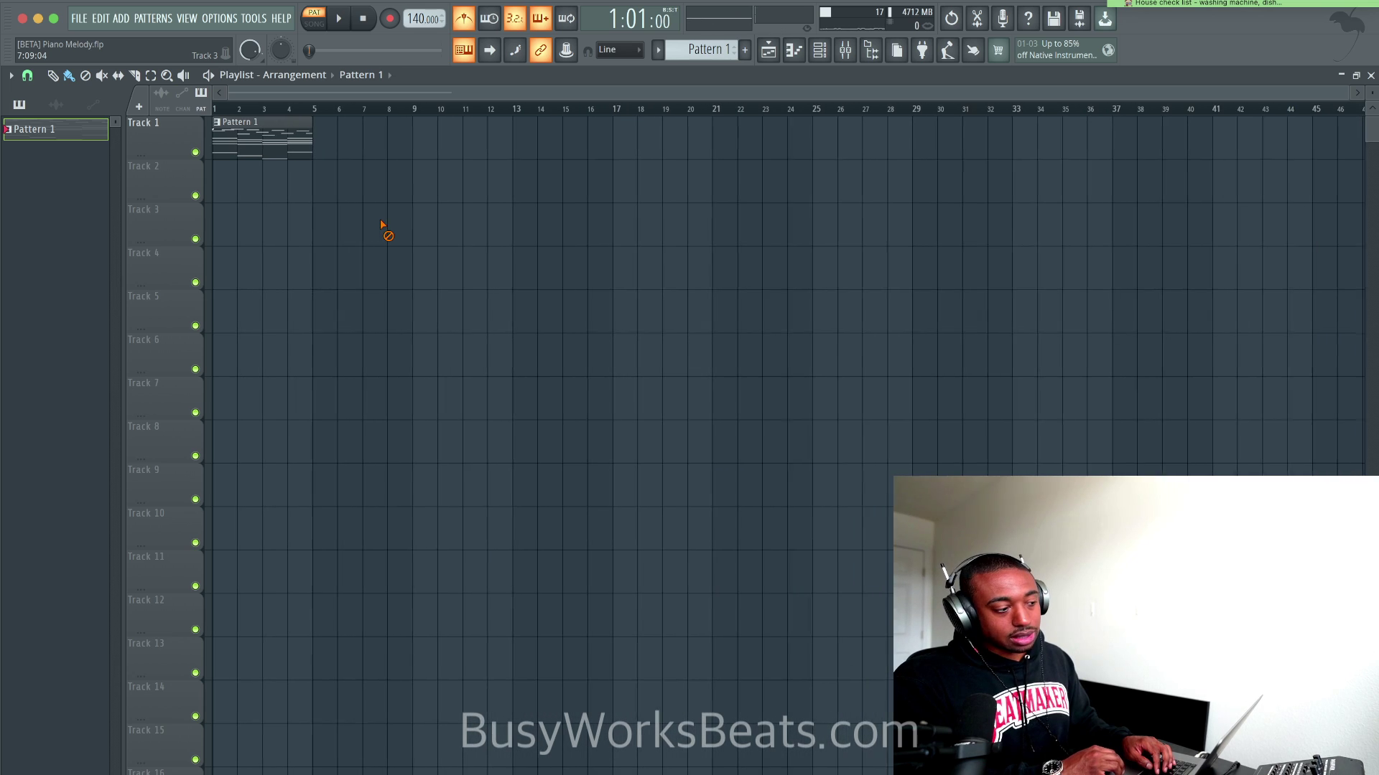
key("super+m")
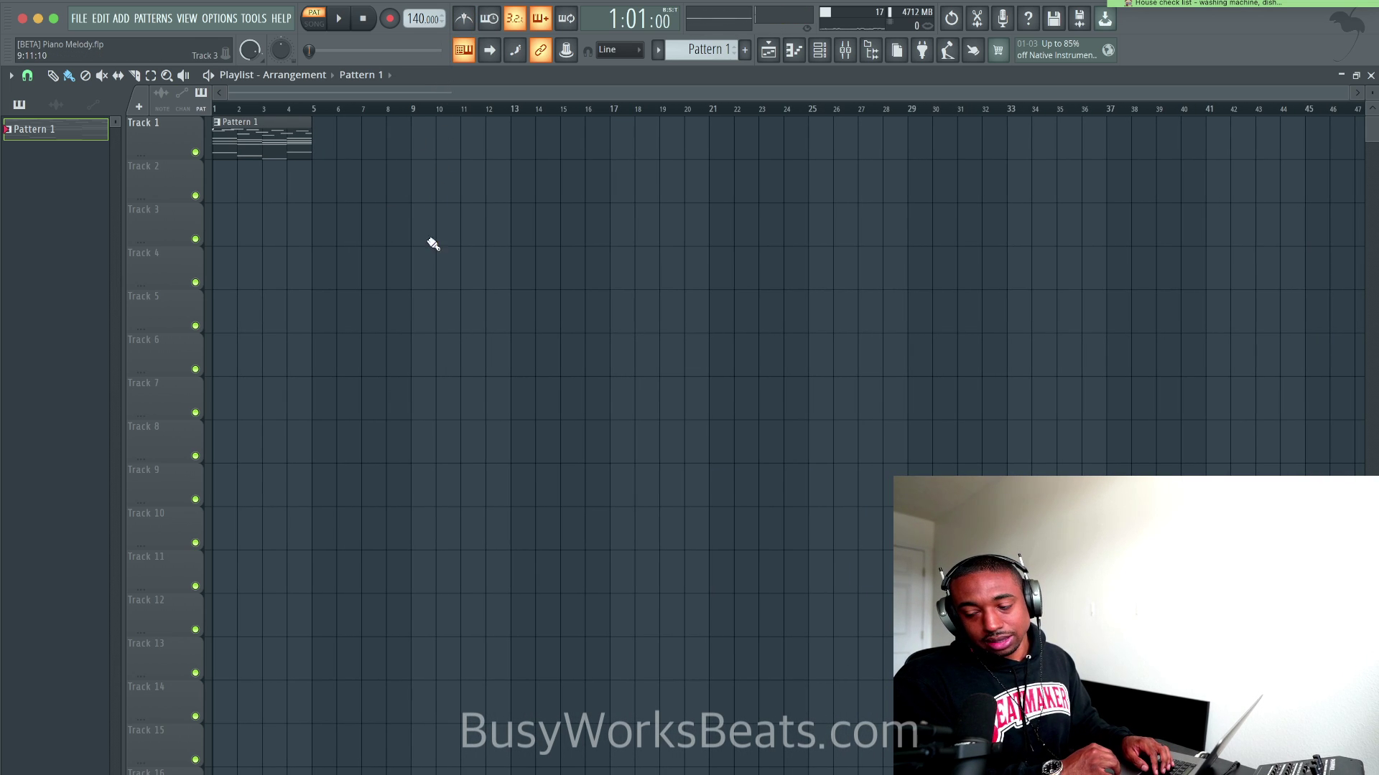
scroll(403, 291, "up", 4)
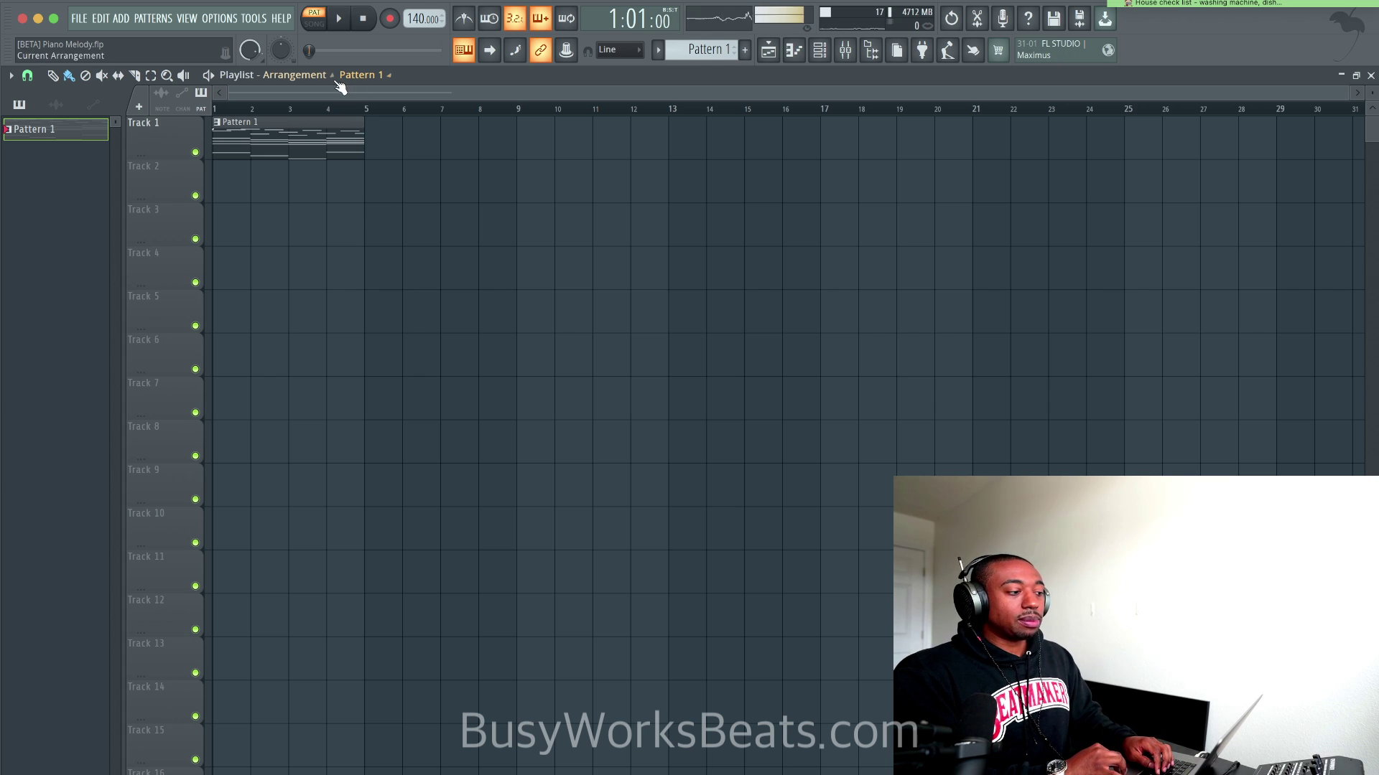
Return playback to pattern mode and clone Pattern 1 into a second pattern, checking it in the pattern list.
left_click(314, 23)
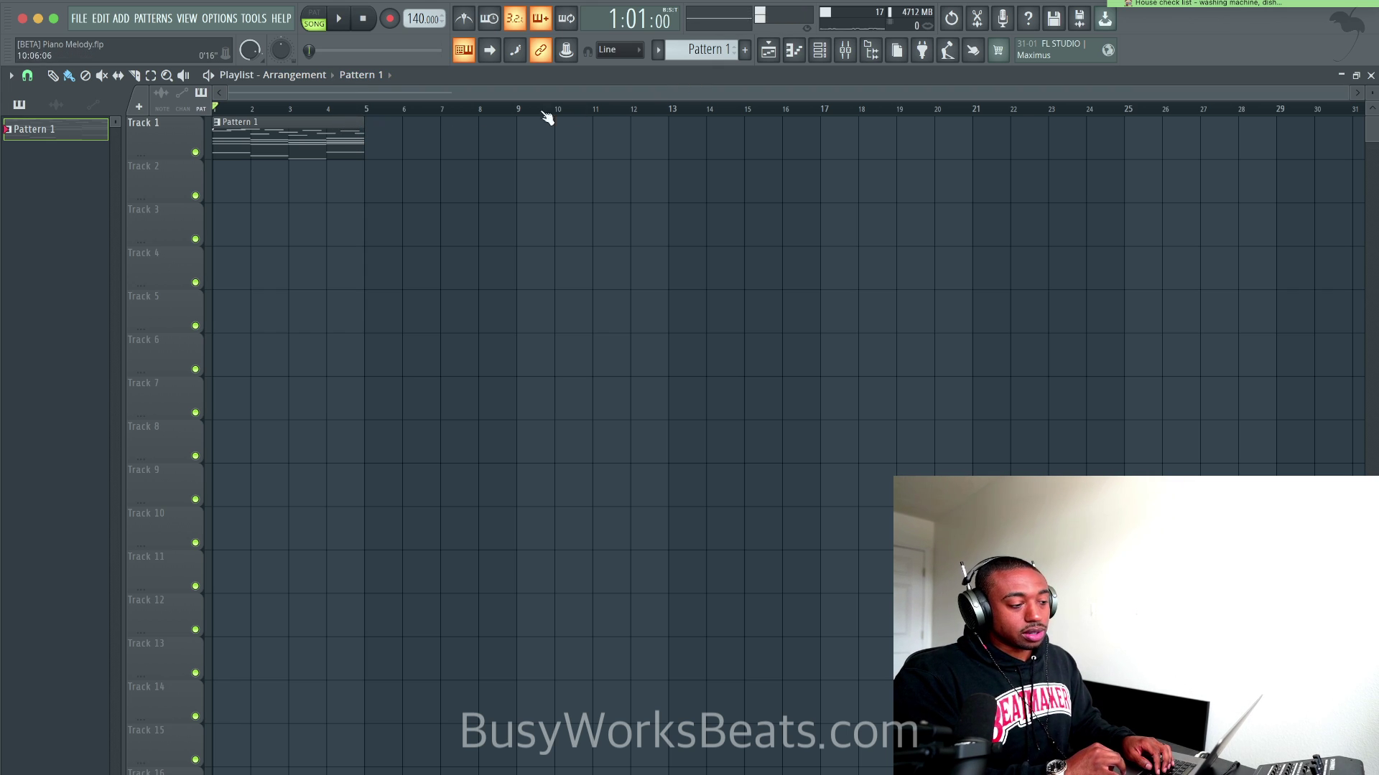
key("l")
left_click(819, 50)
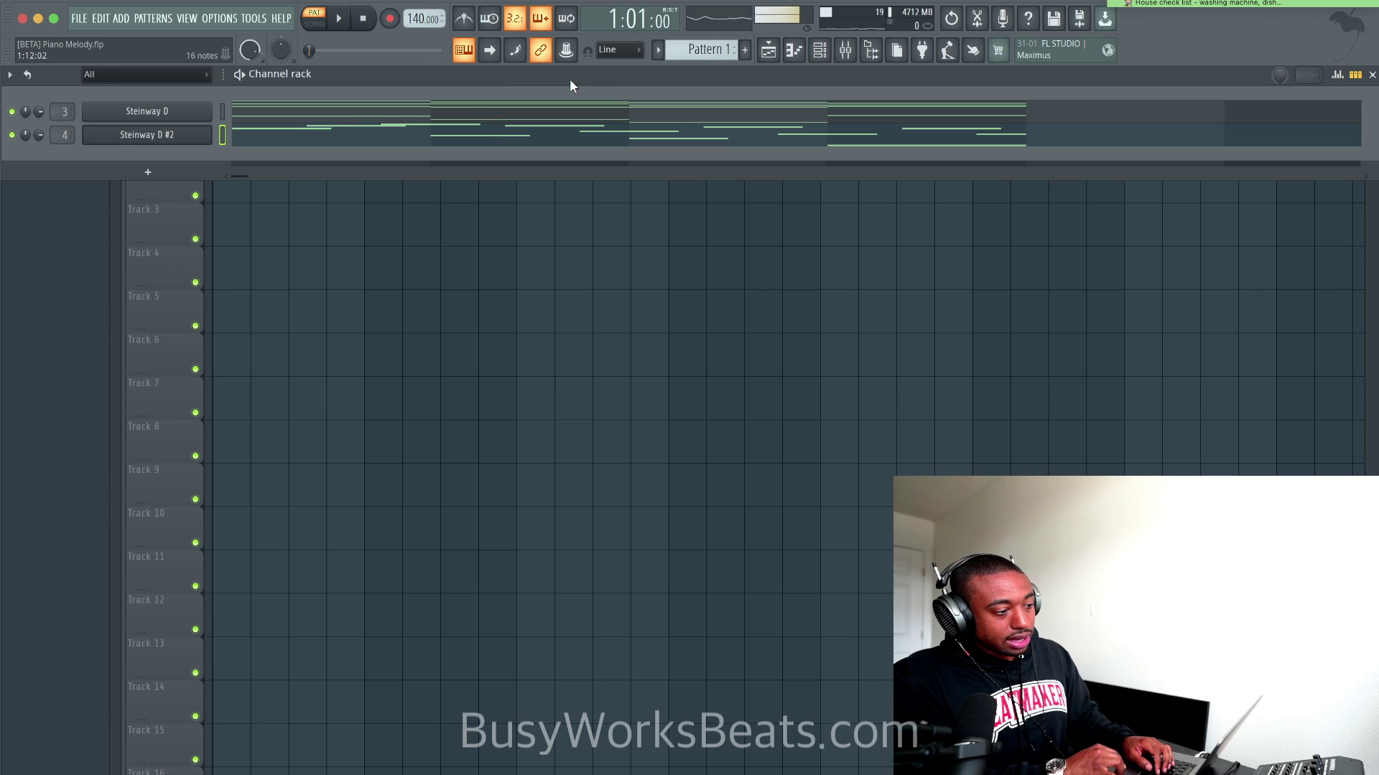
left_click(658, 50)
left_click(751, 230)
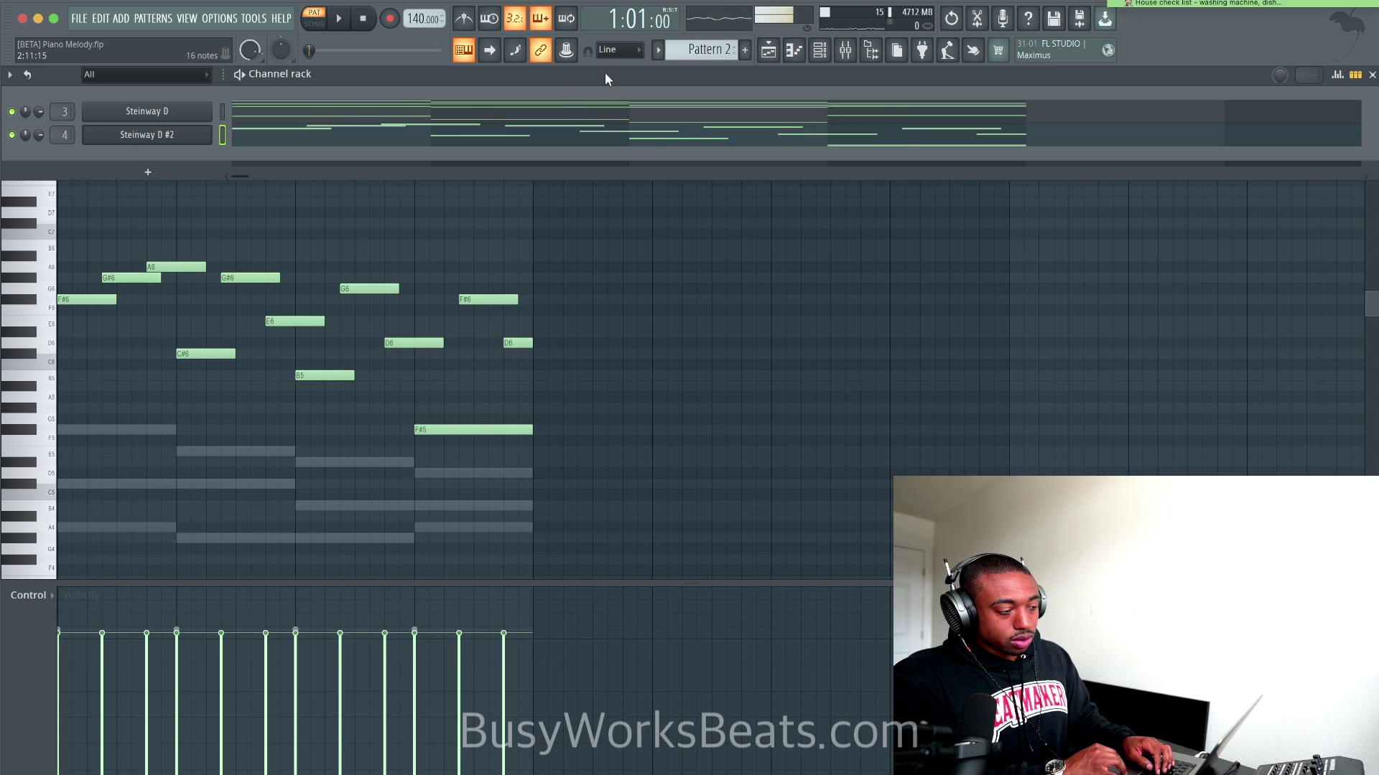
left_click(658, 50)
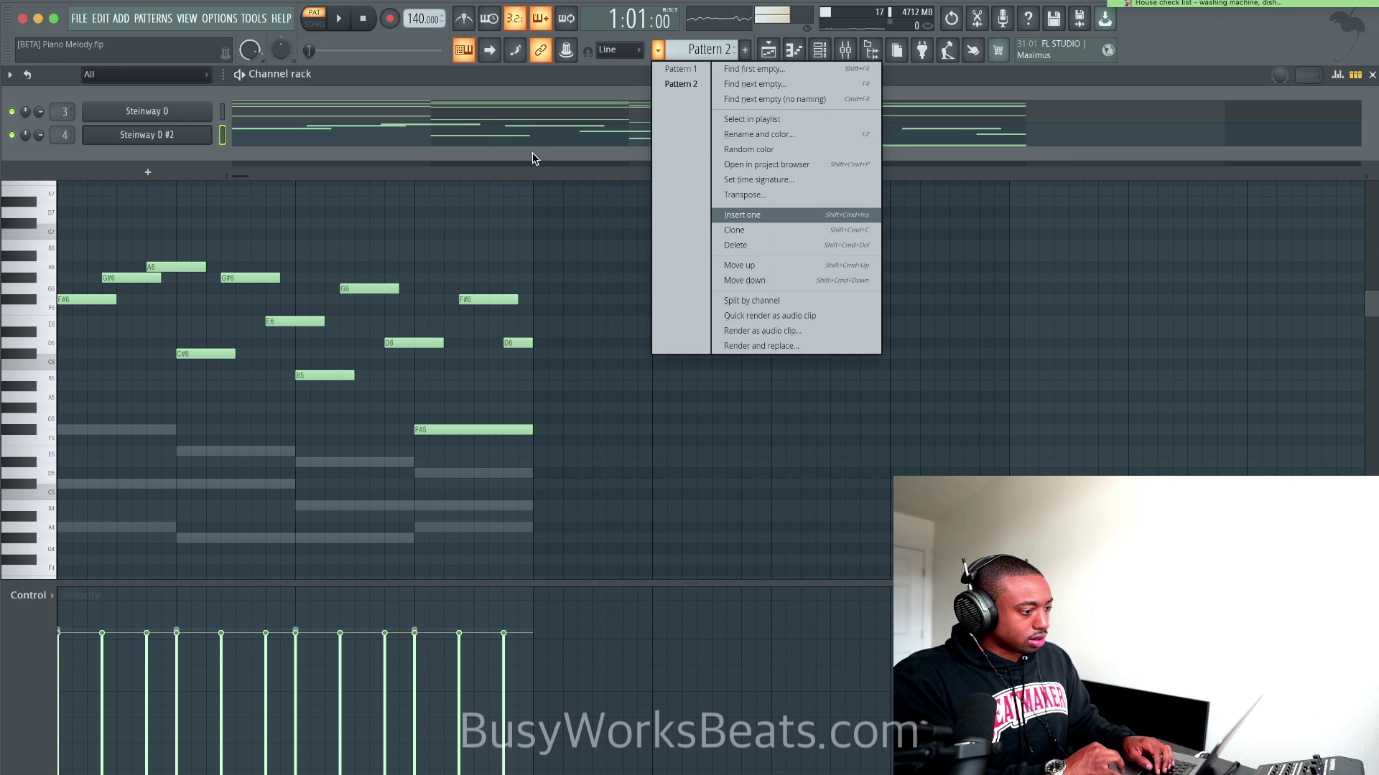
left_click(278, 81)
Open the Steinway D chords of Pattern 2 in the chord progression generator and play the four-bar progression.
left_click(183, 112)
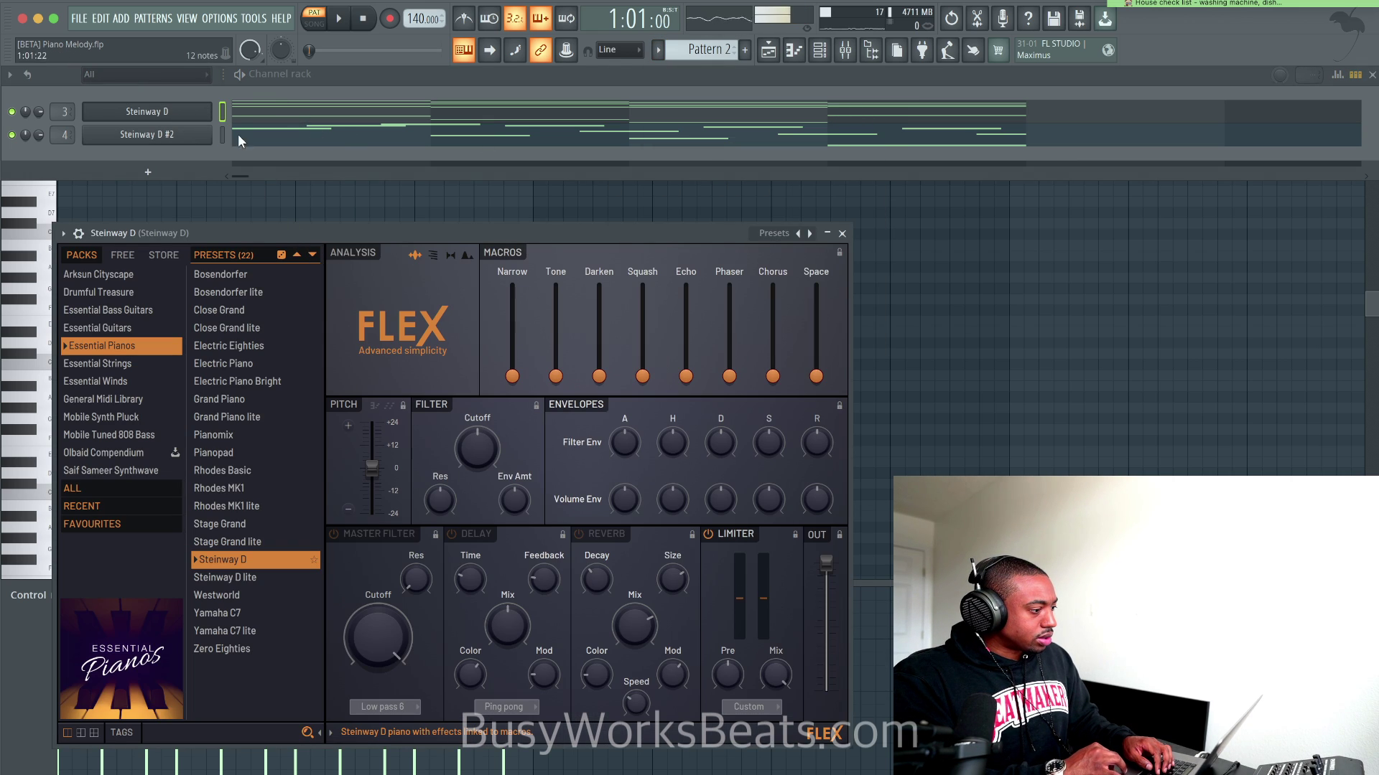
left_click(255, 113)
scroll(292, 290, "down", 2)
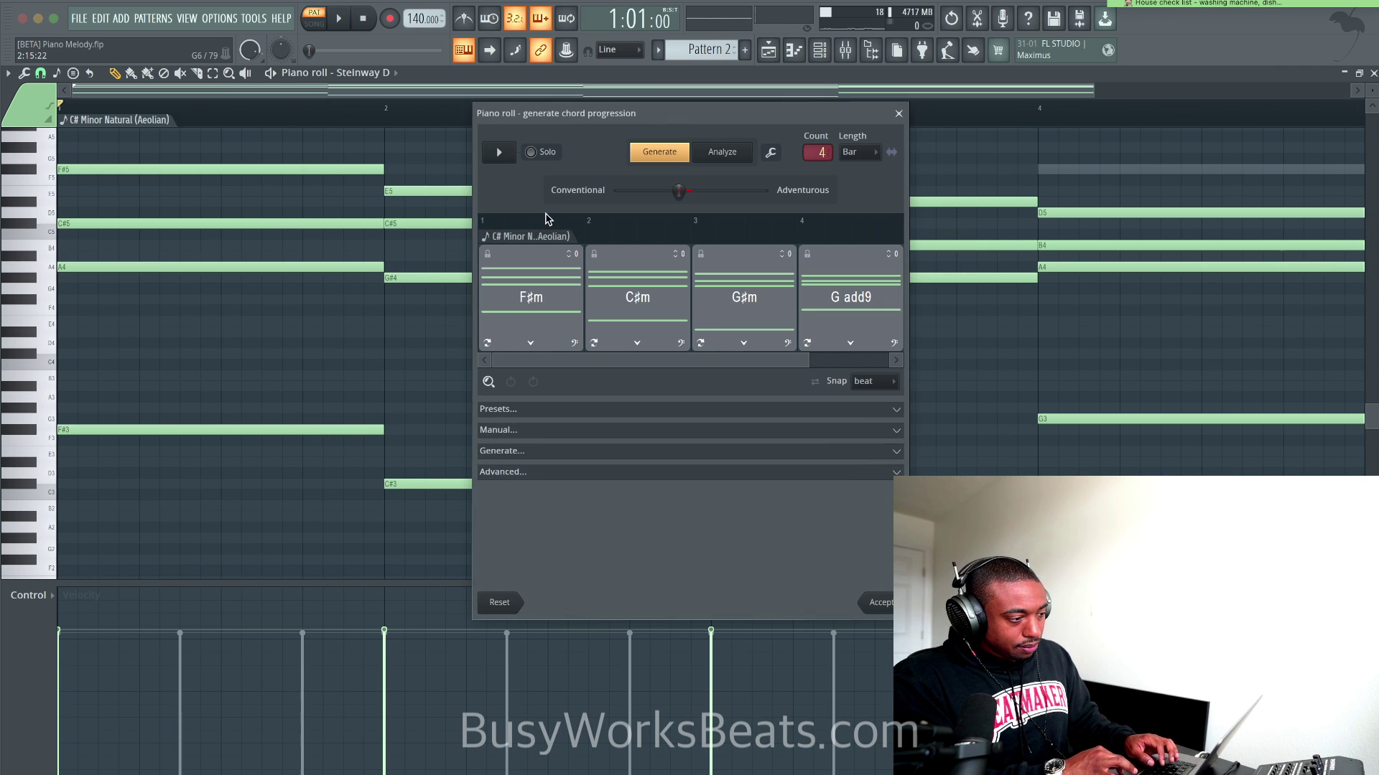
key("space")
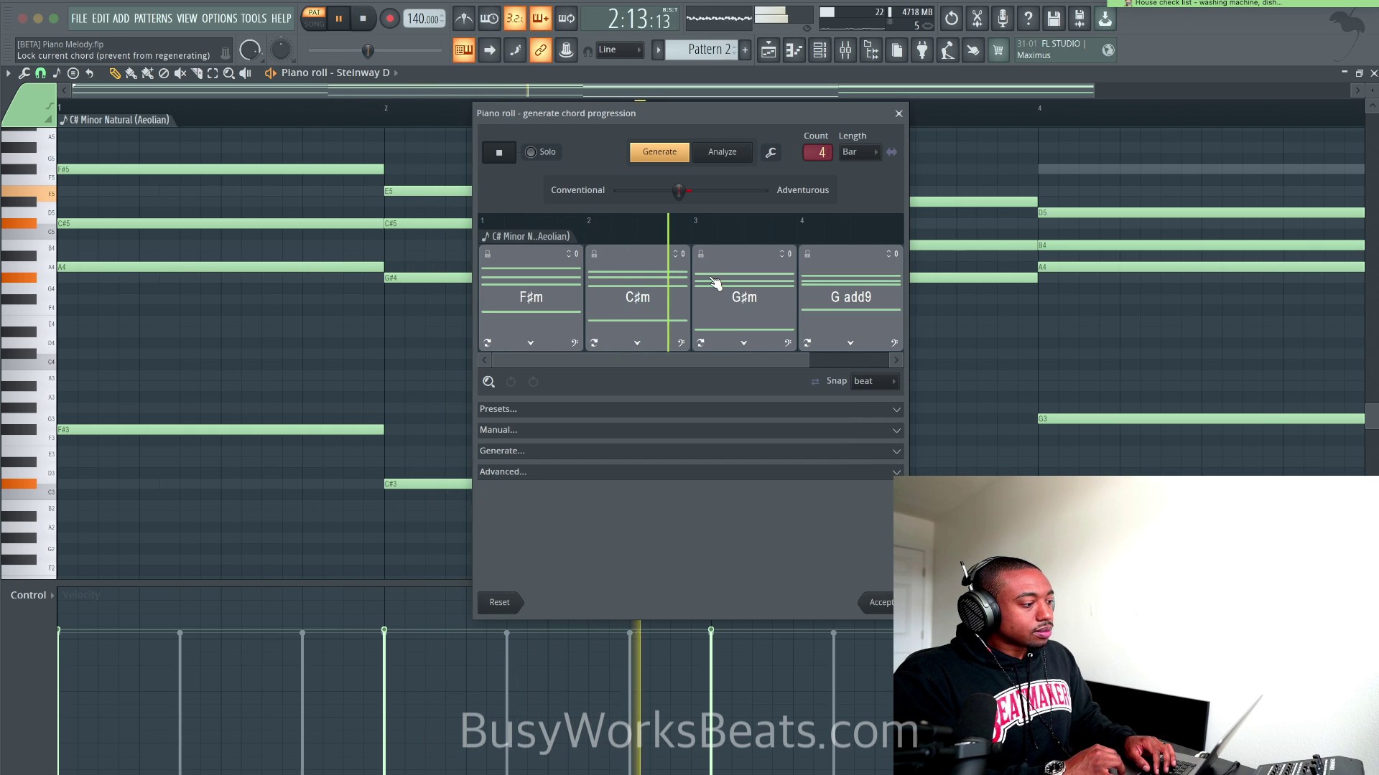
scroll(714, 287, "down", 2)
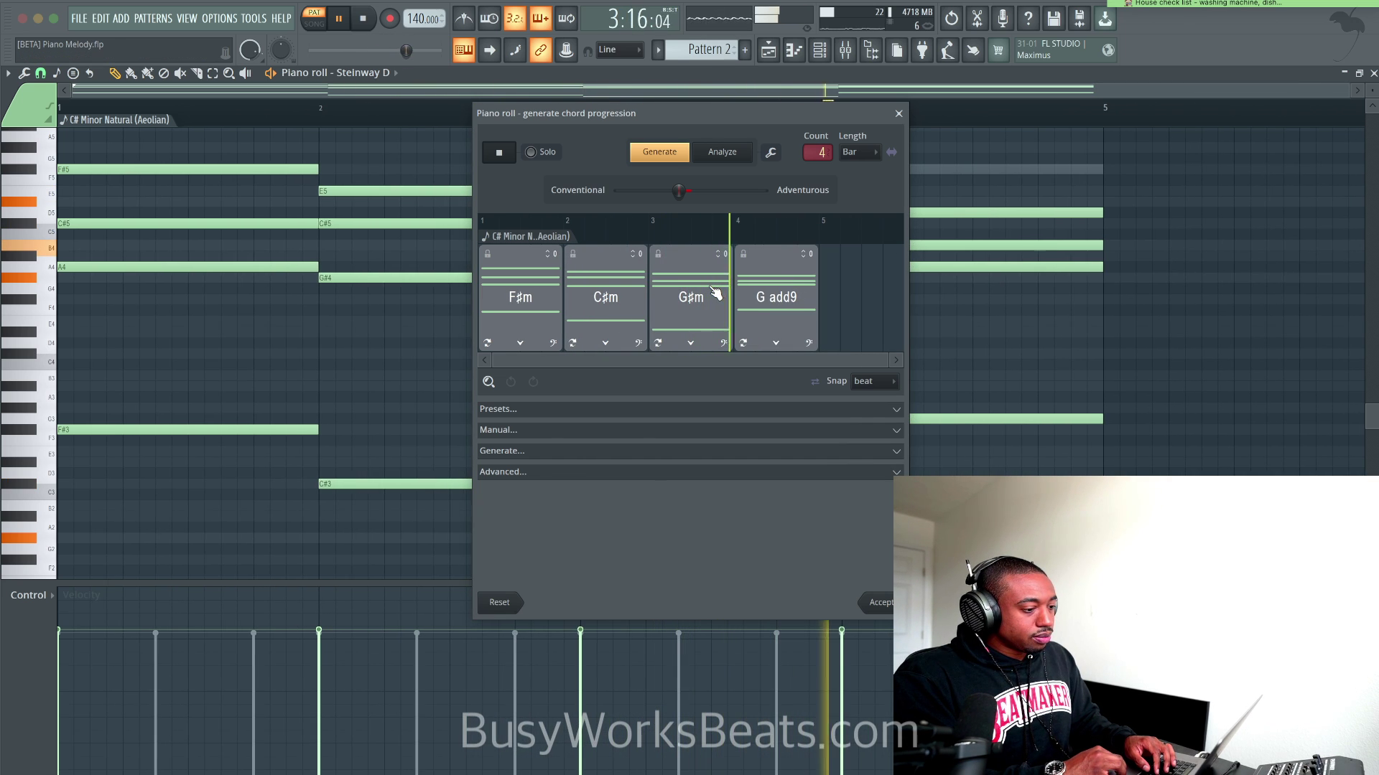
key("space")
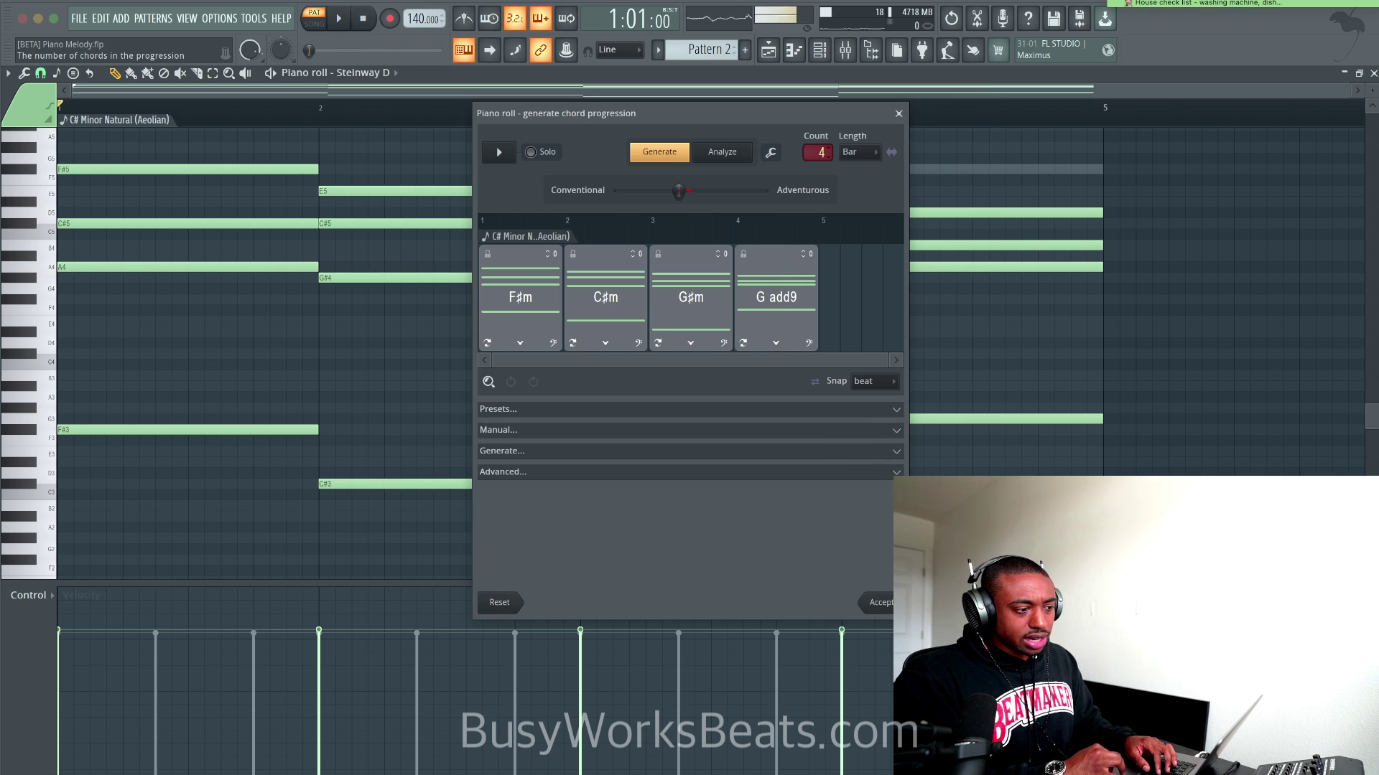
Extend the generated progression to 8 chords and play it, bringing the added chords into focus.
scroll(821, 153, "up", 4)
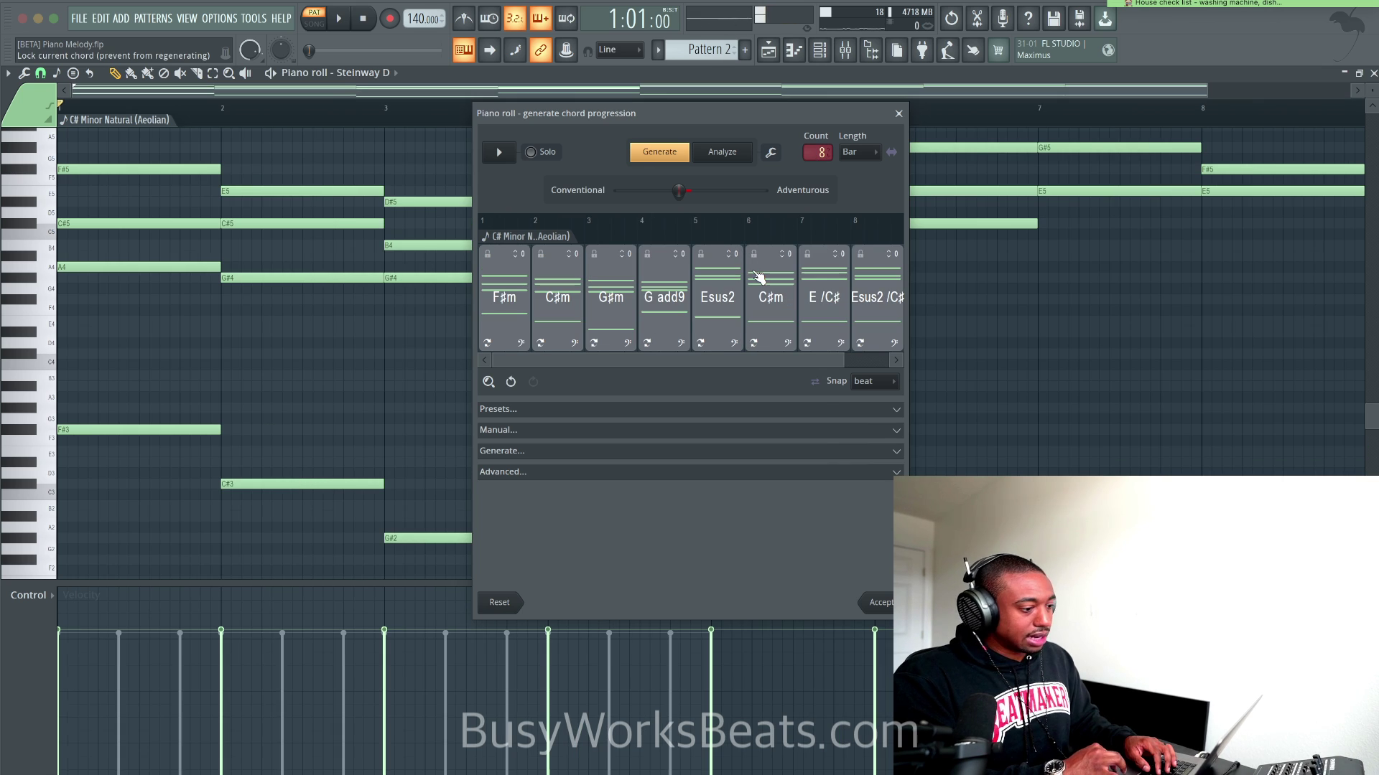
key("space")
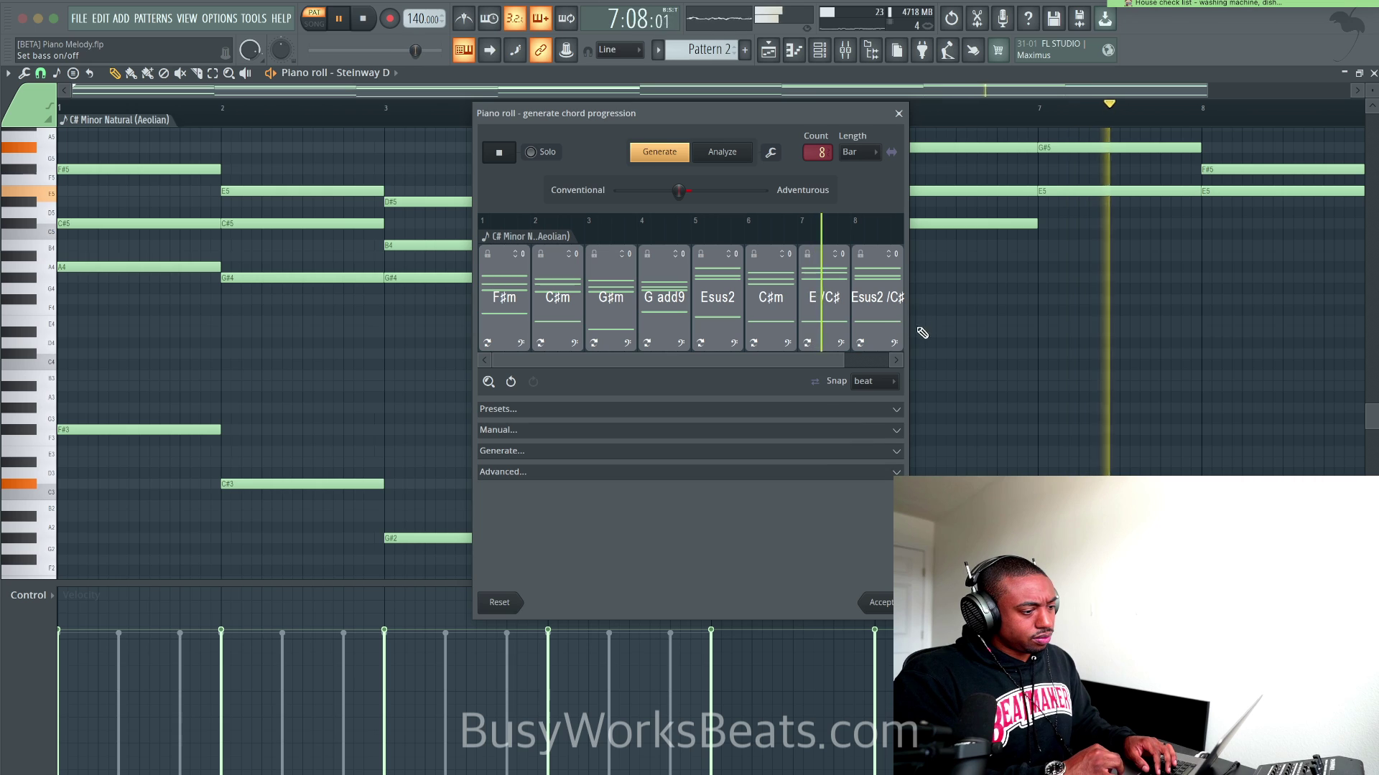
mouse_move(846, 359)
left_mouse_down()
mouse_move(754, 361)
mouse_move(833, 358)
left_mouse_up()
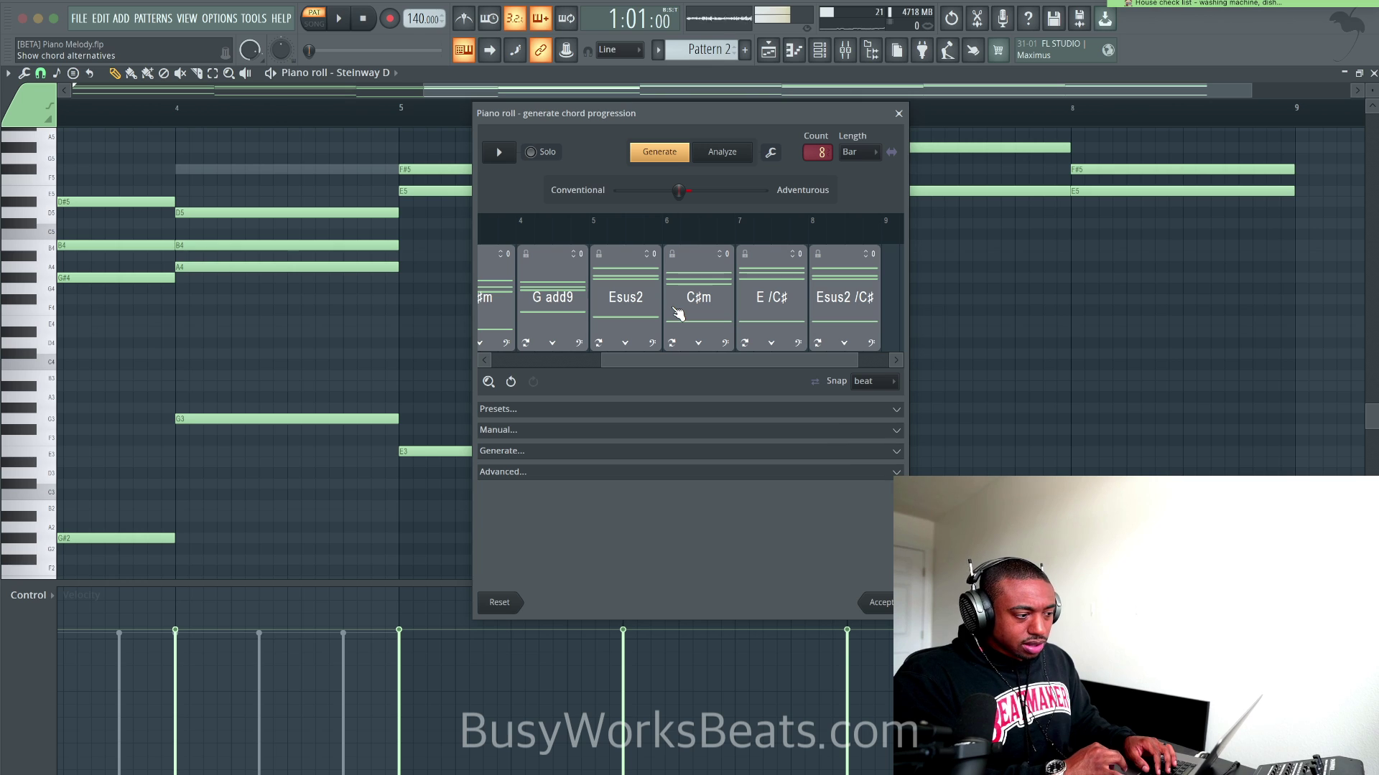
key("space")
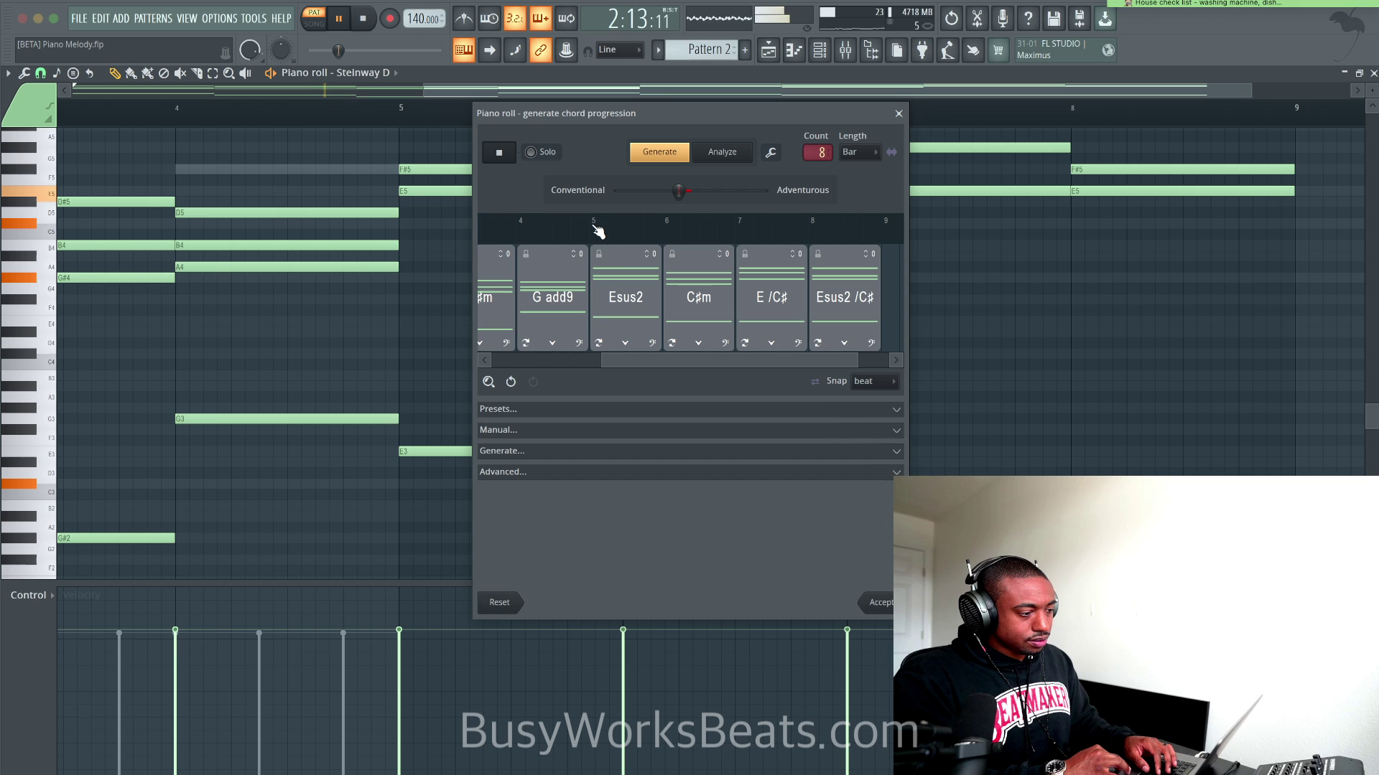
Set the fifth chord of the progression to F♯m and check the alternatives for the sixth chord.
left_click(698, 342)
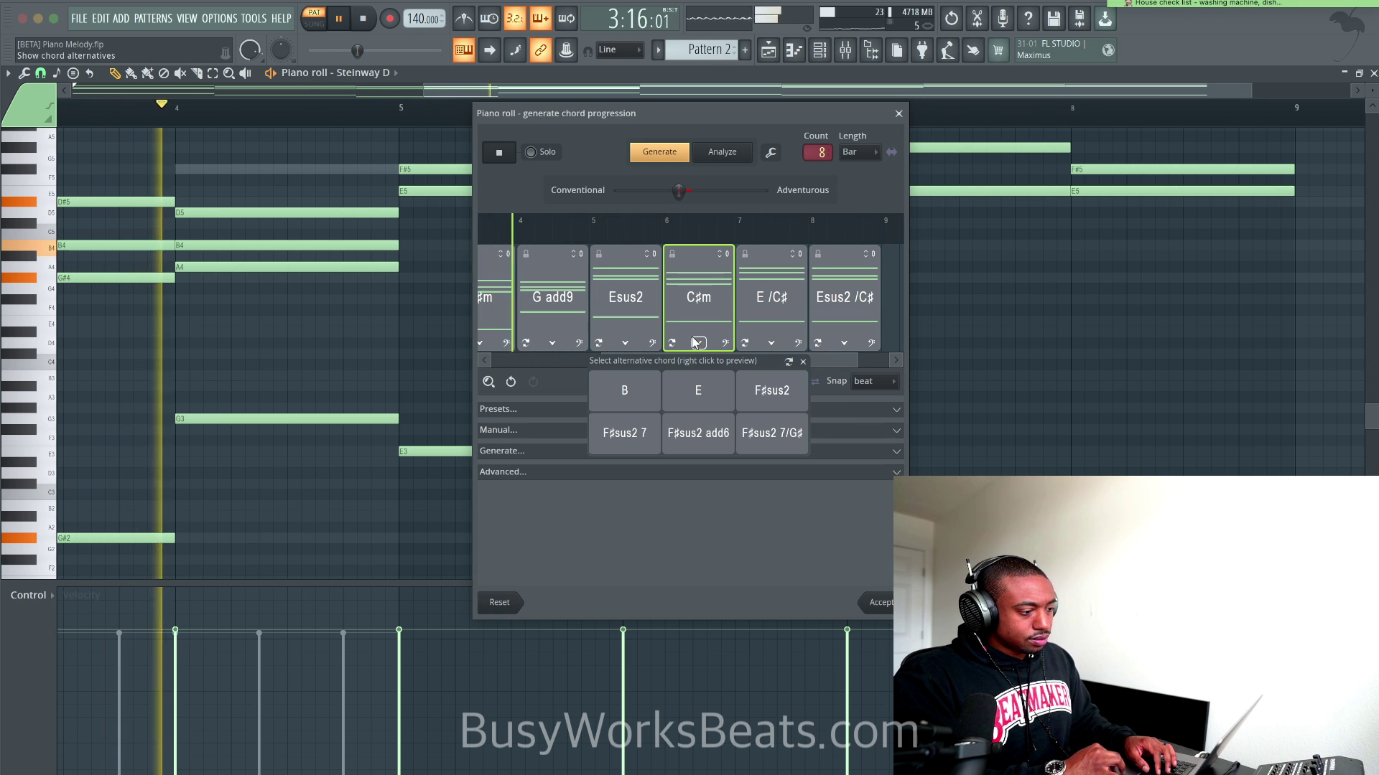
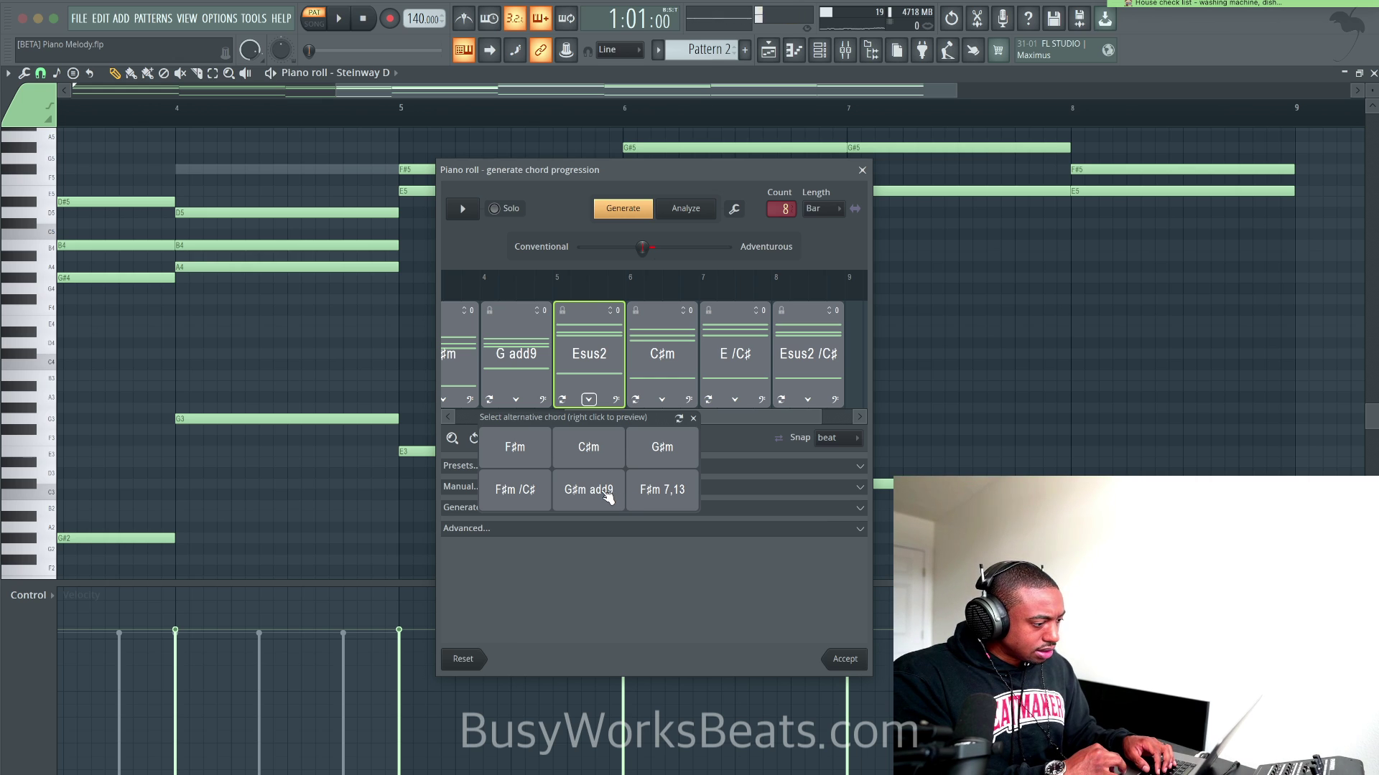
left_click(539, 459)
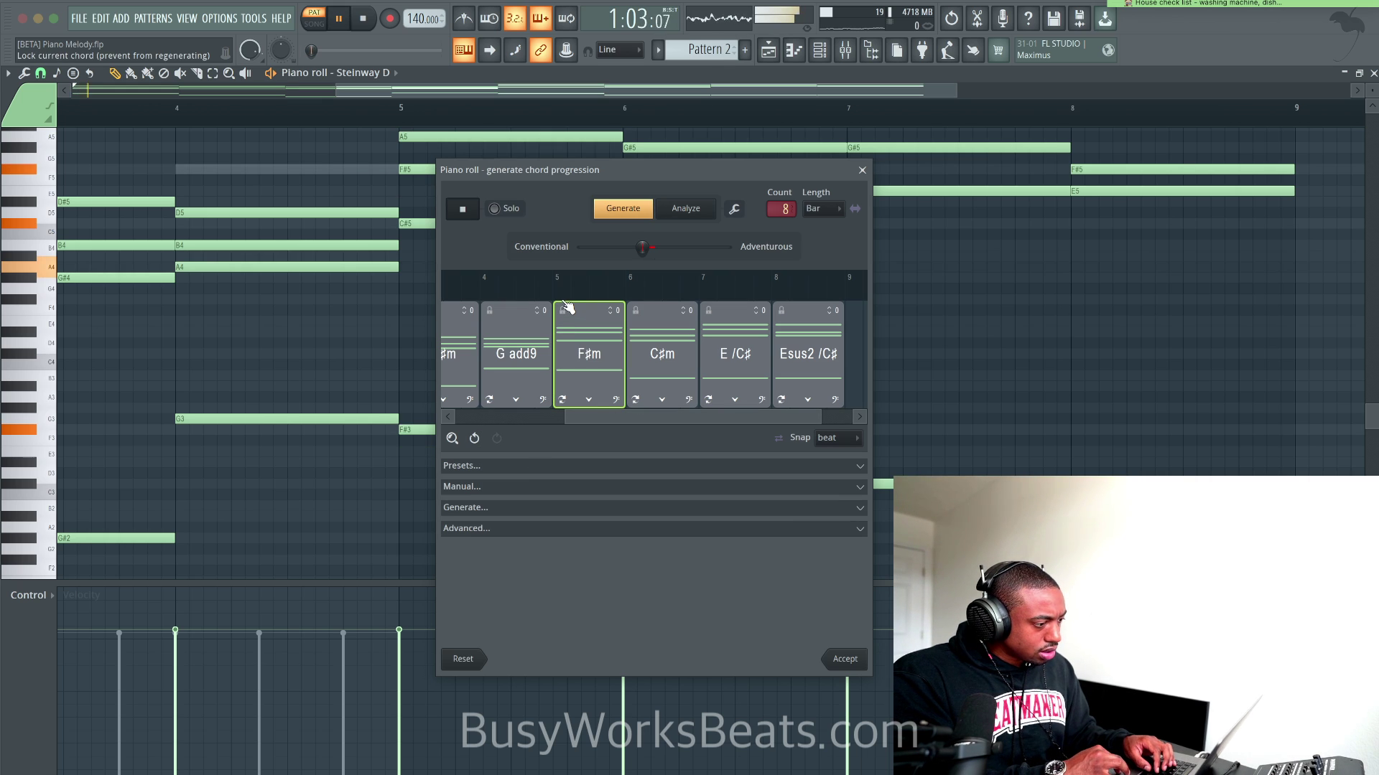
left_click(662, 400)
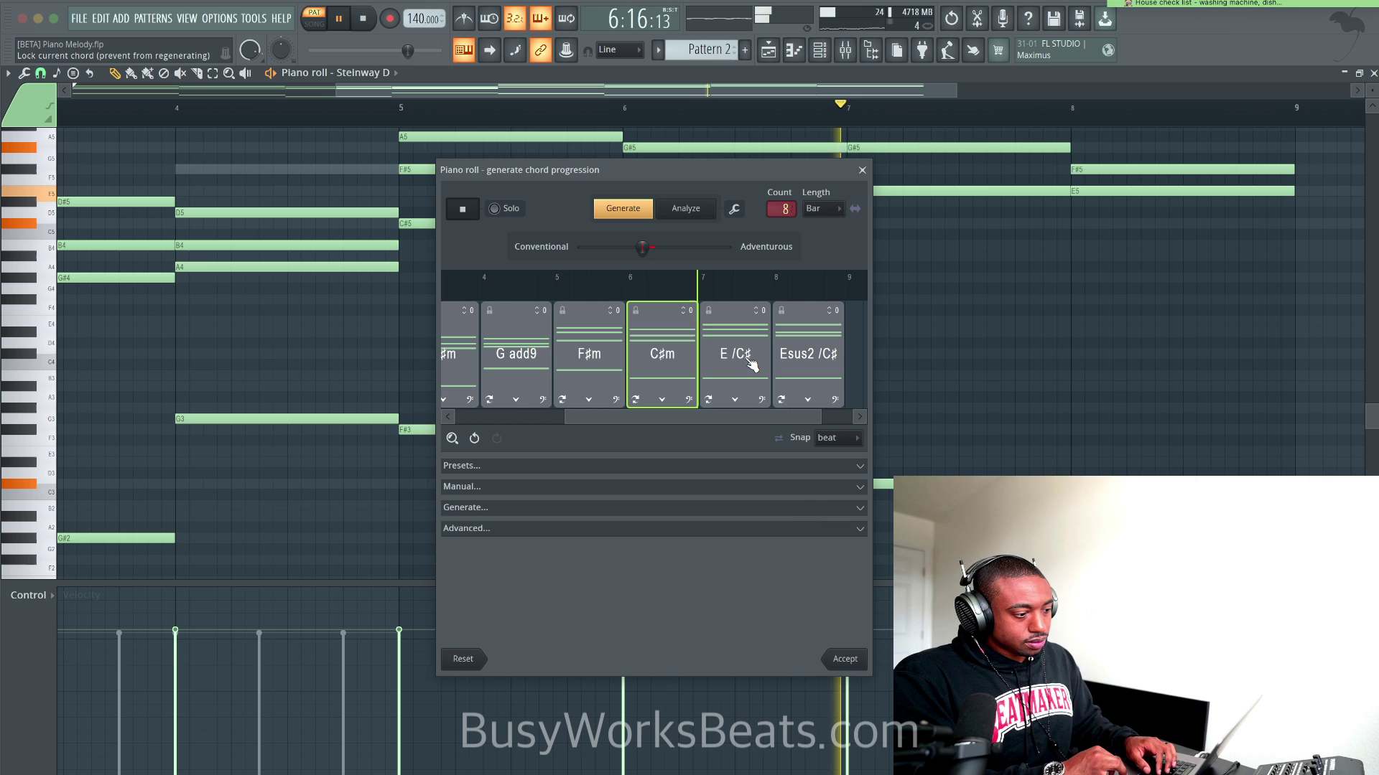
Set the seventh chord of the progression to B add9 and the eighth to A Δ/C♯.
key("space")
left_click(734, 400)
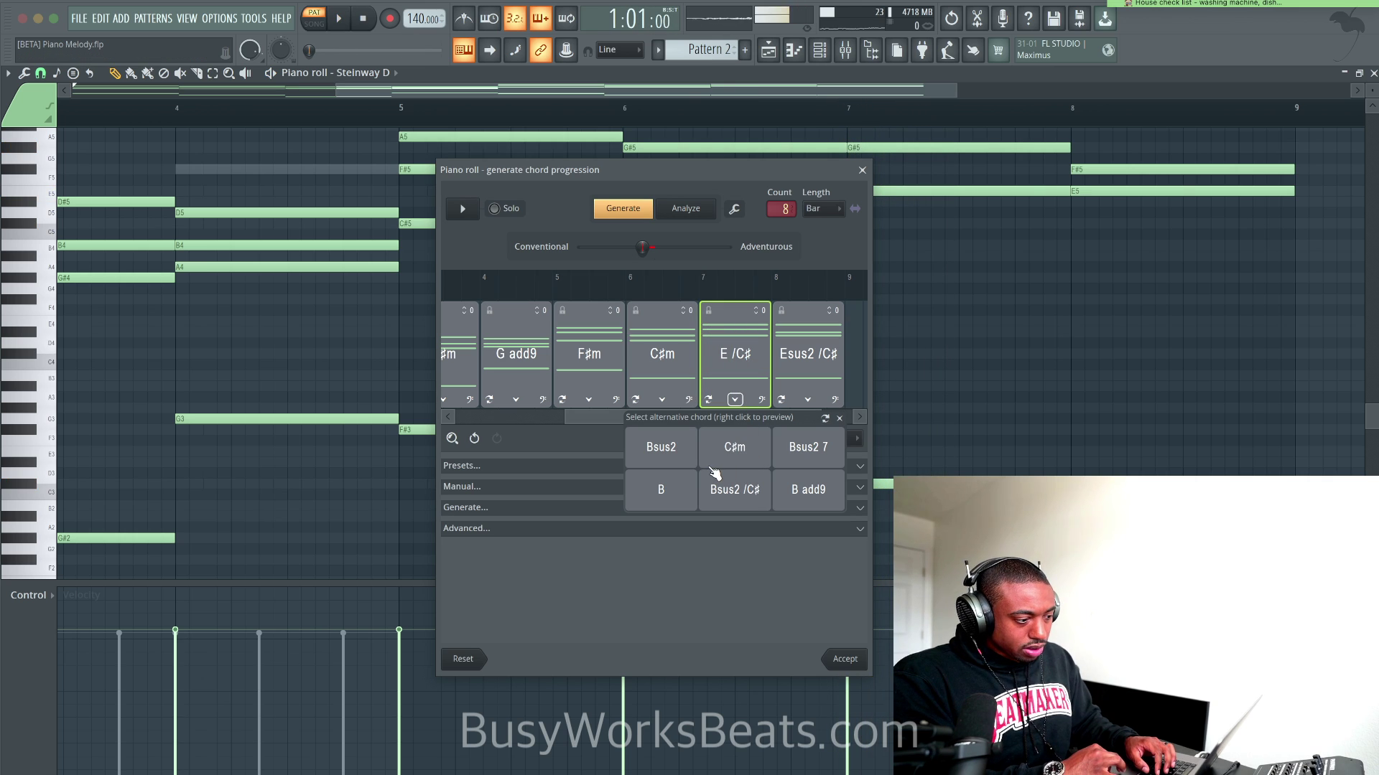
left_click(809, 490)
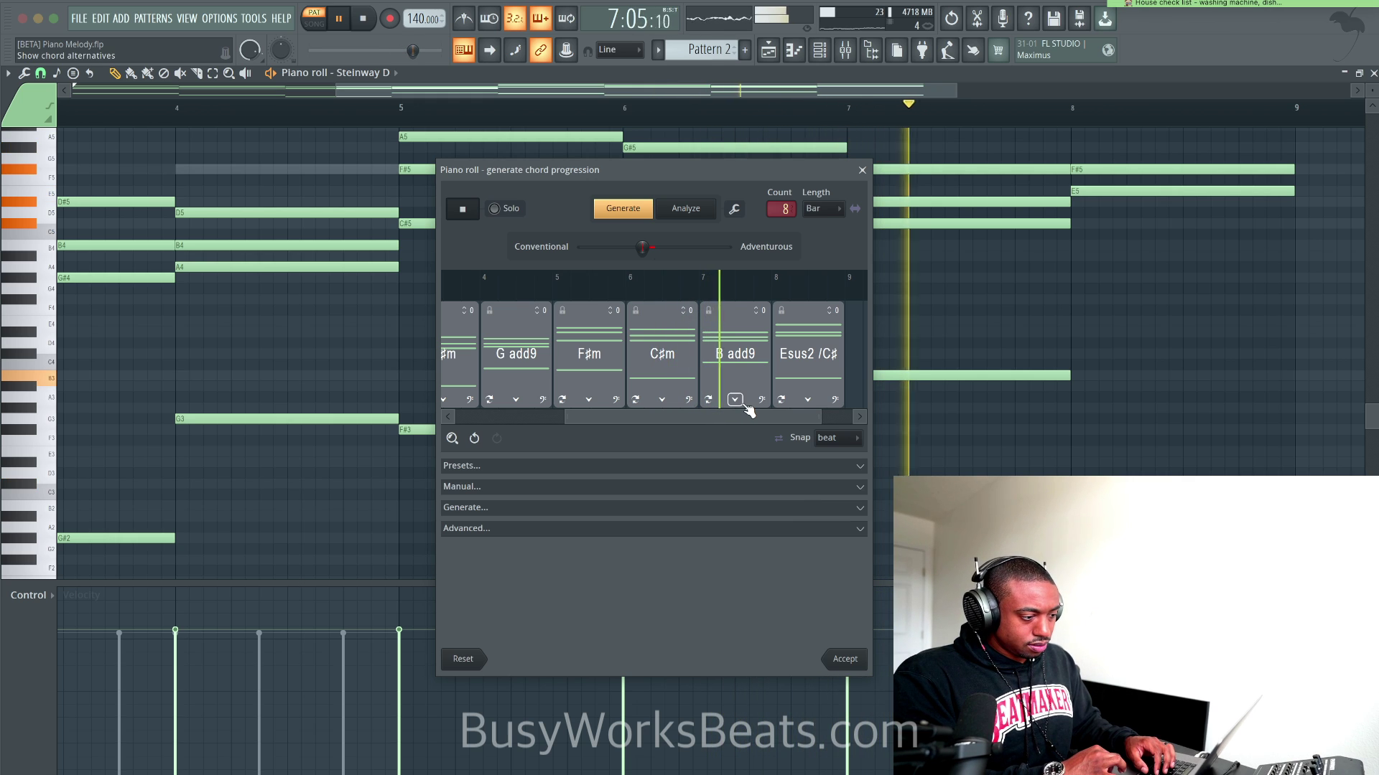
left_click(808, 400)
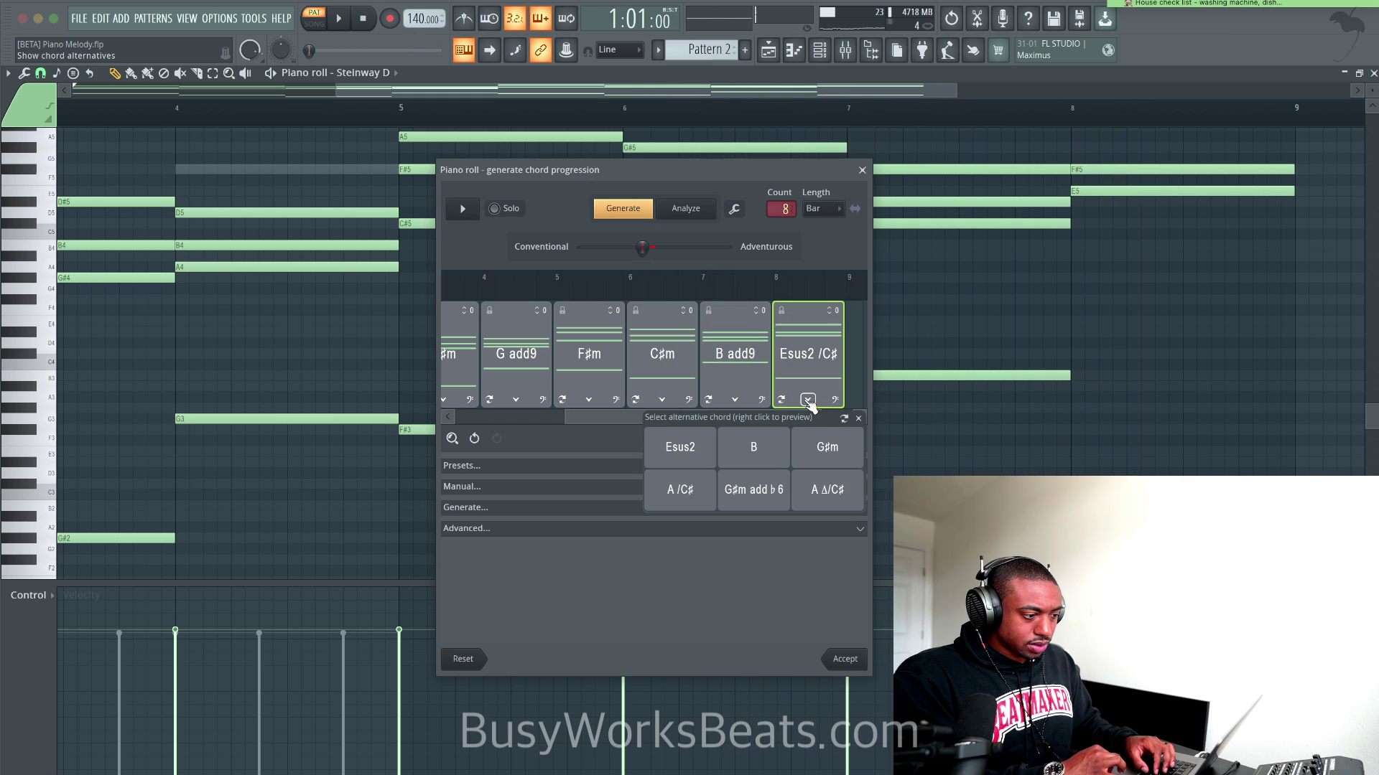
left_click(818, 489)
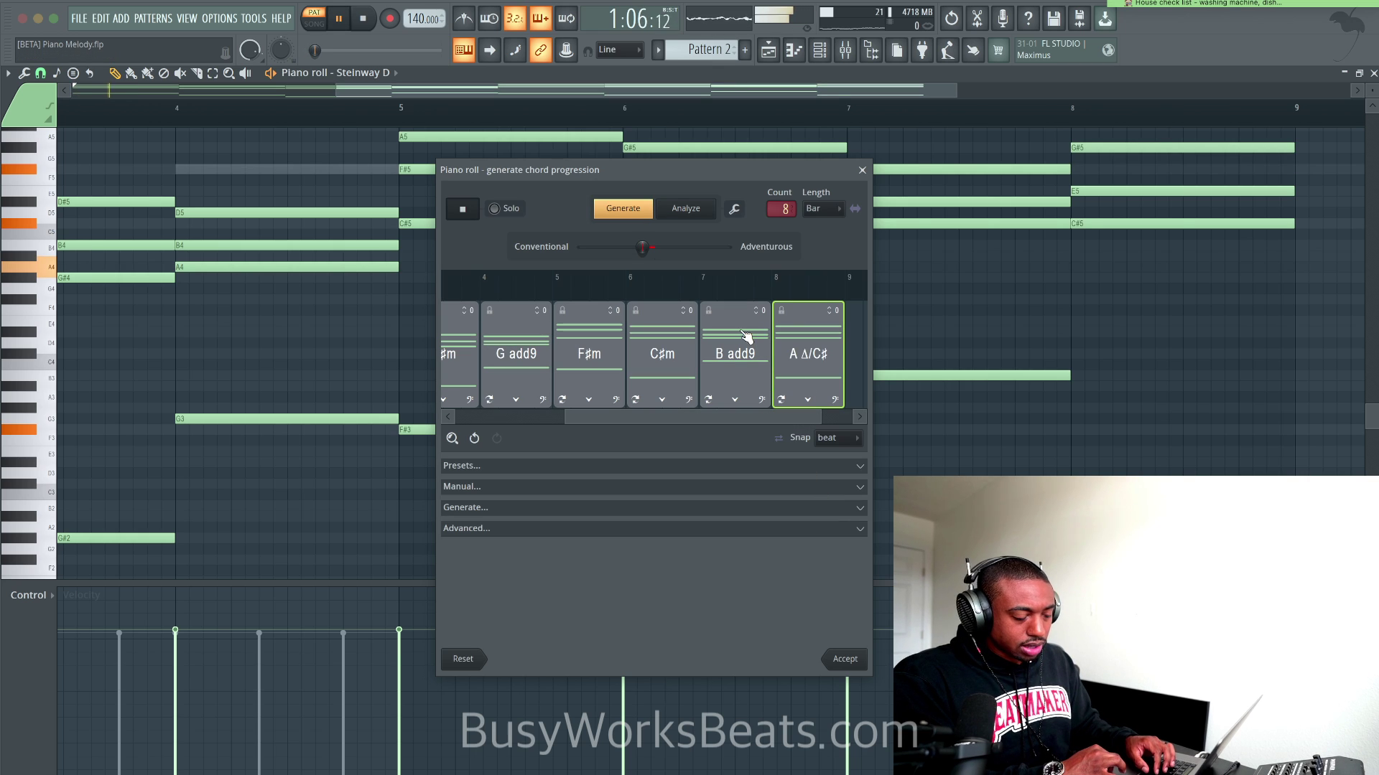
Check the alternatives for the eighth chord while the progression plays, and accept the eight-chord progression.
left_click_drag(714, 172, 521, 160)
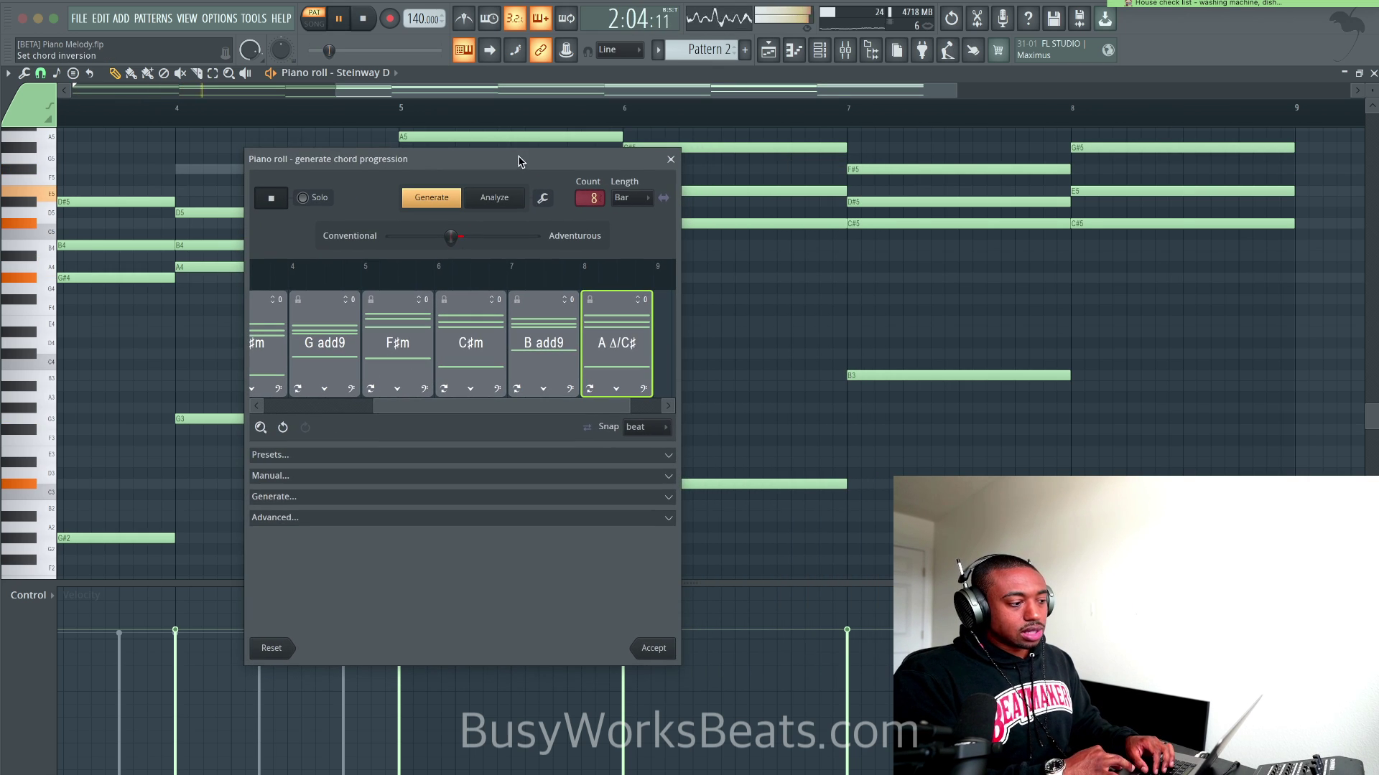
left_click(616, 389)
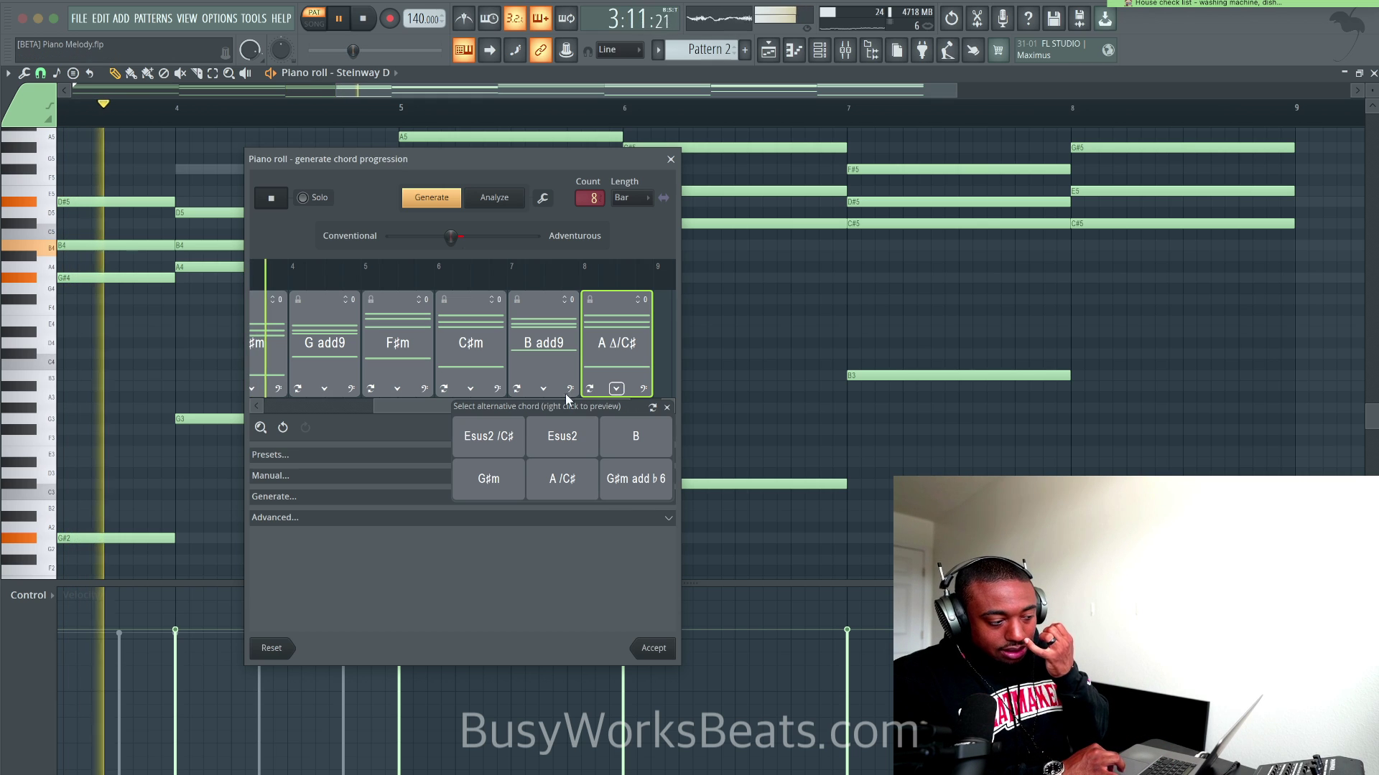
left_click(668, 408)
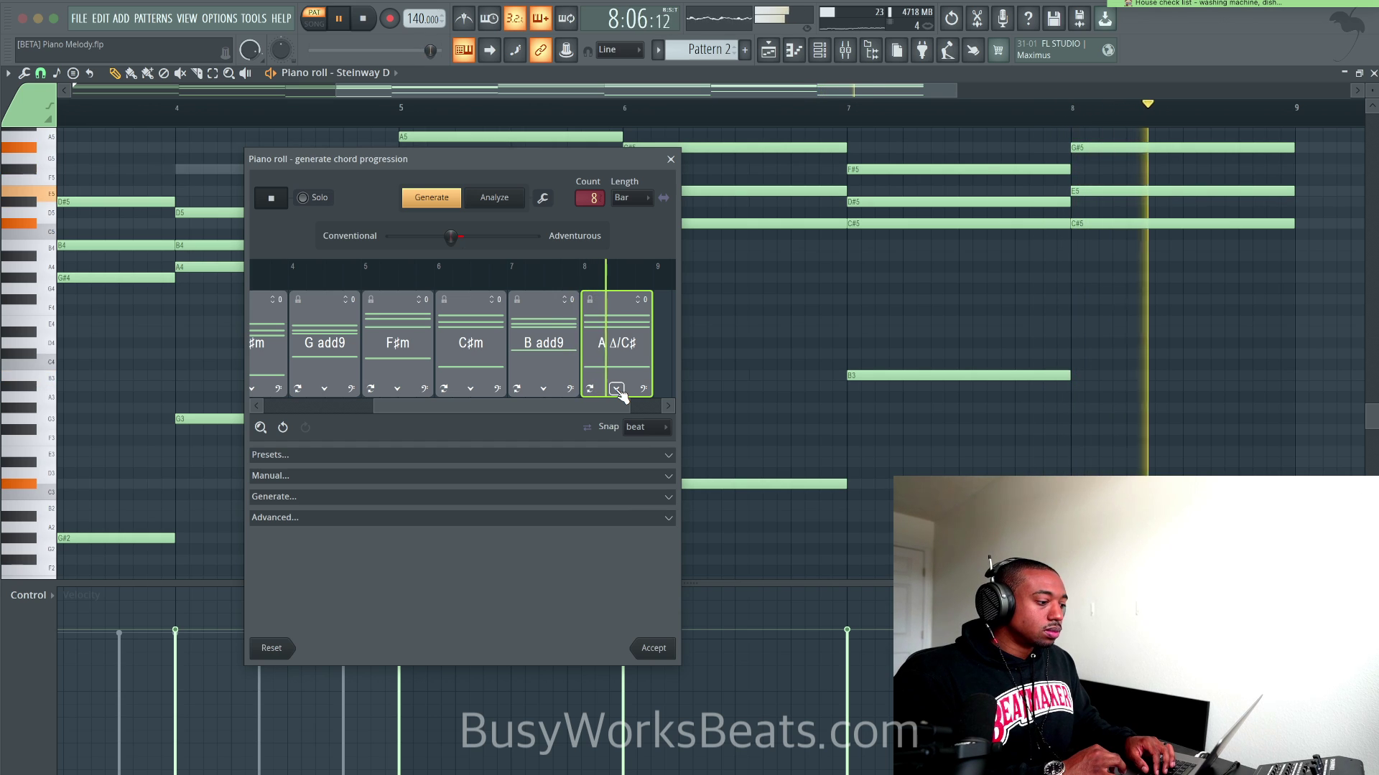
key("space")
left_click(654, 647)
Lower the upper notes of bar 8 by two semitones to F♯5, D5 and B4, set its bass note to D3, and play the chords.
left_click(1160, 191, "ctrl")
key("Down")
key("Down")
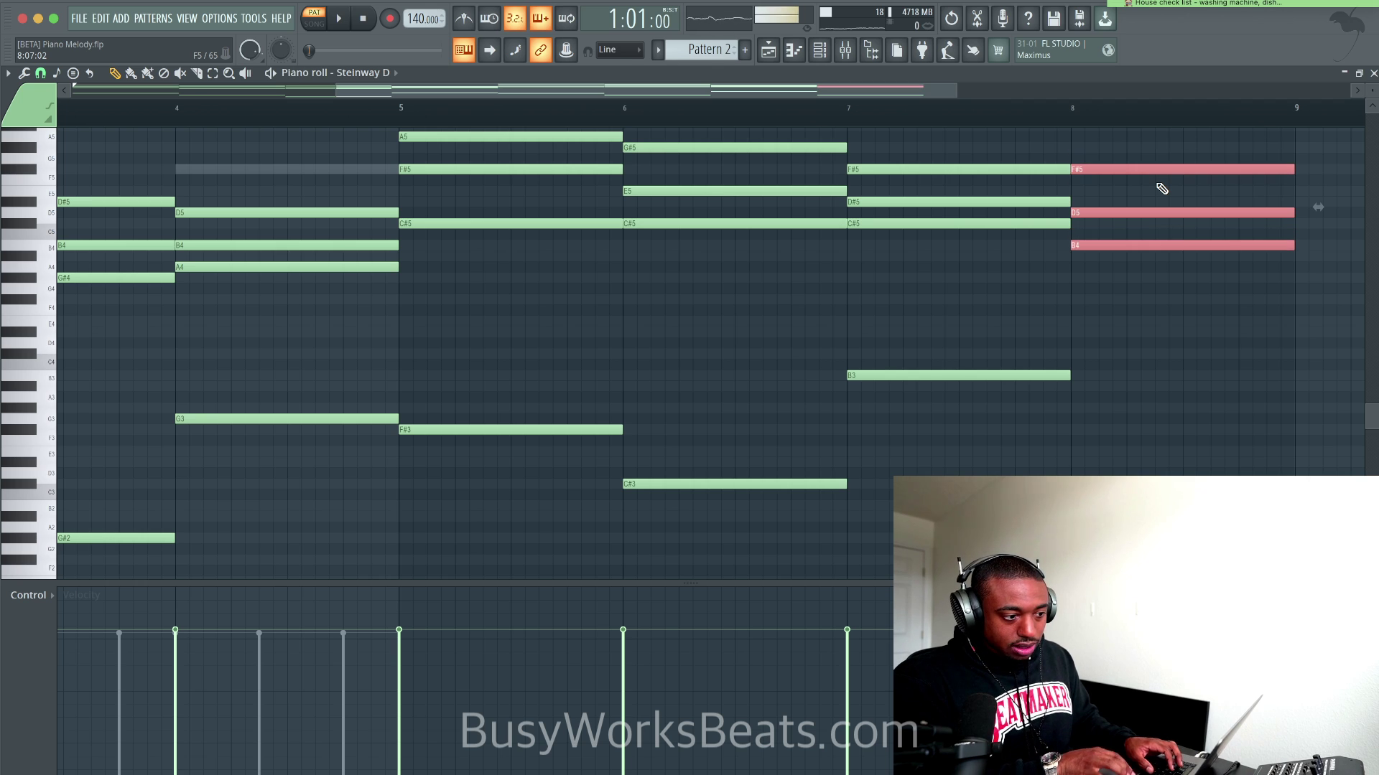
left_click(896, 115)
key("space")
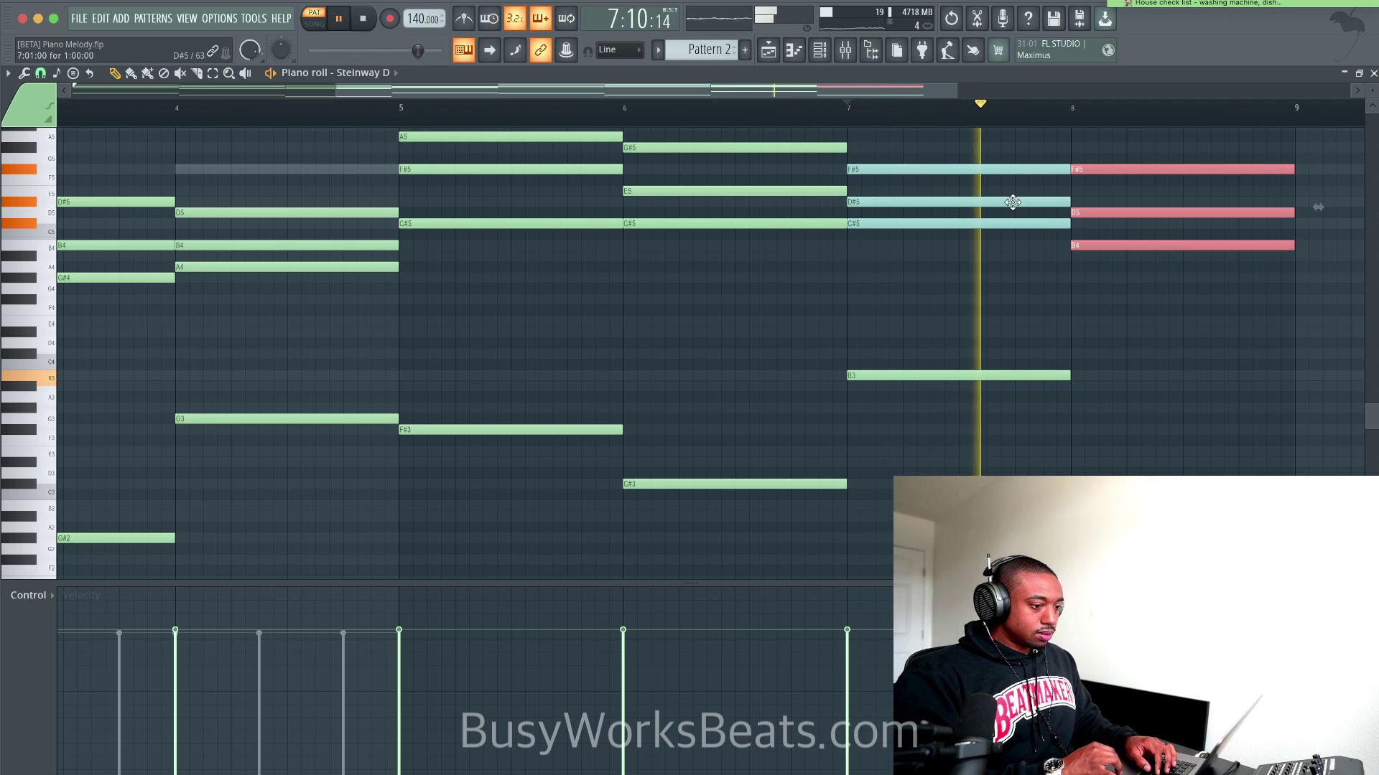
left_click(1107, 471)
key("space")
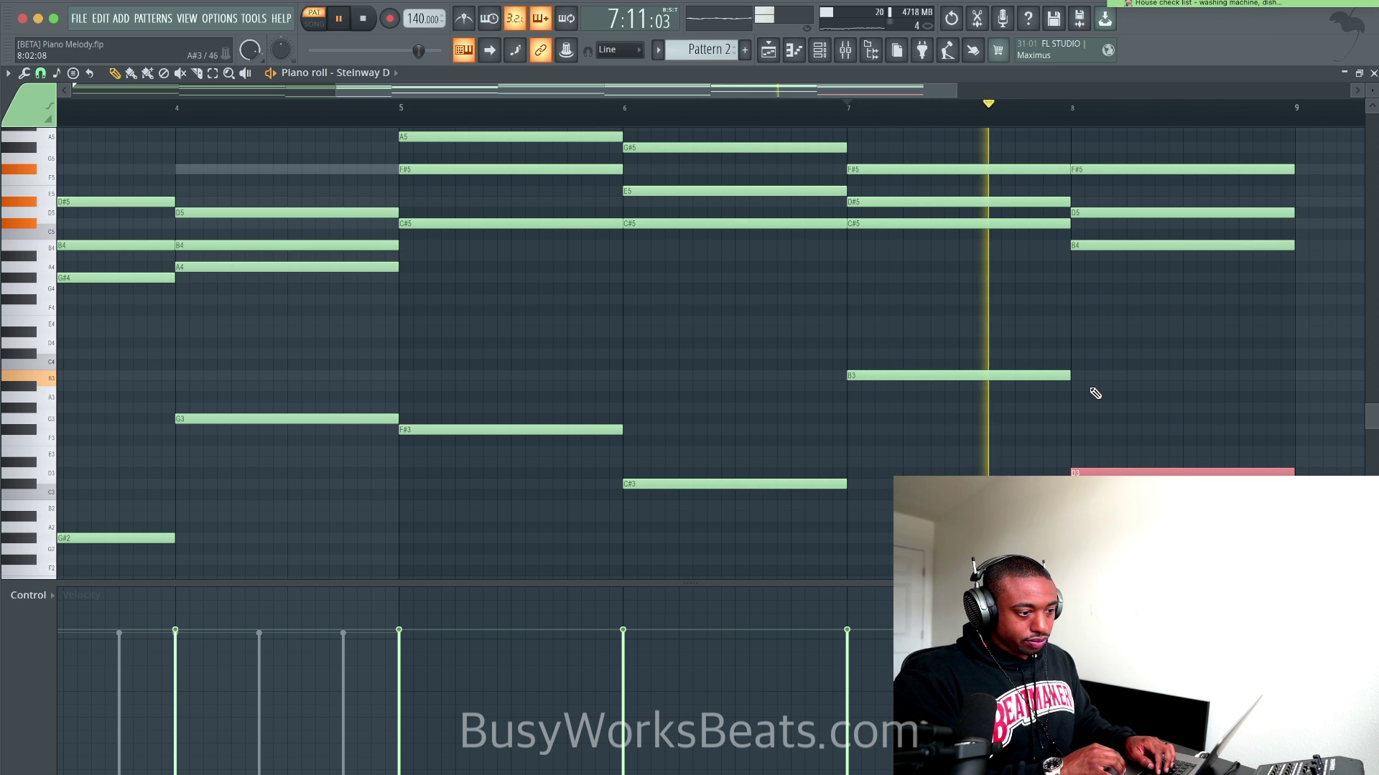
scroll(1092, 394, "down", 3)
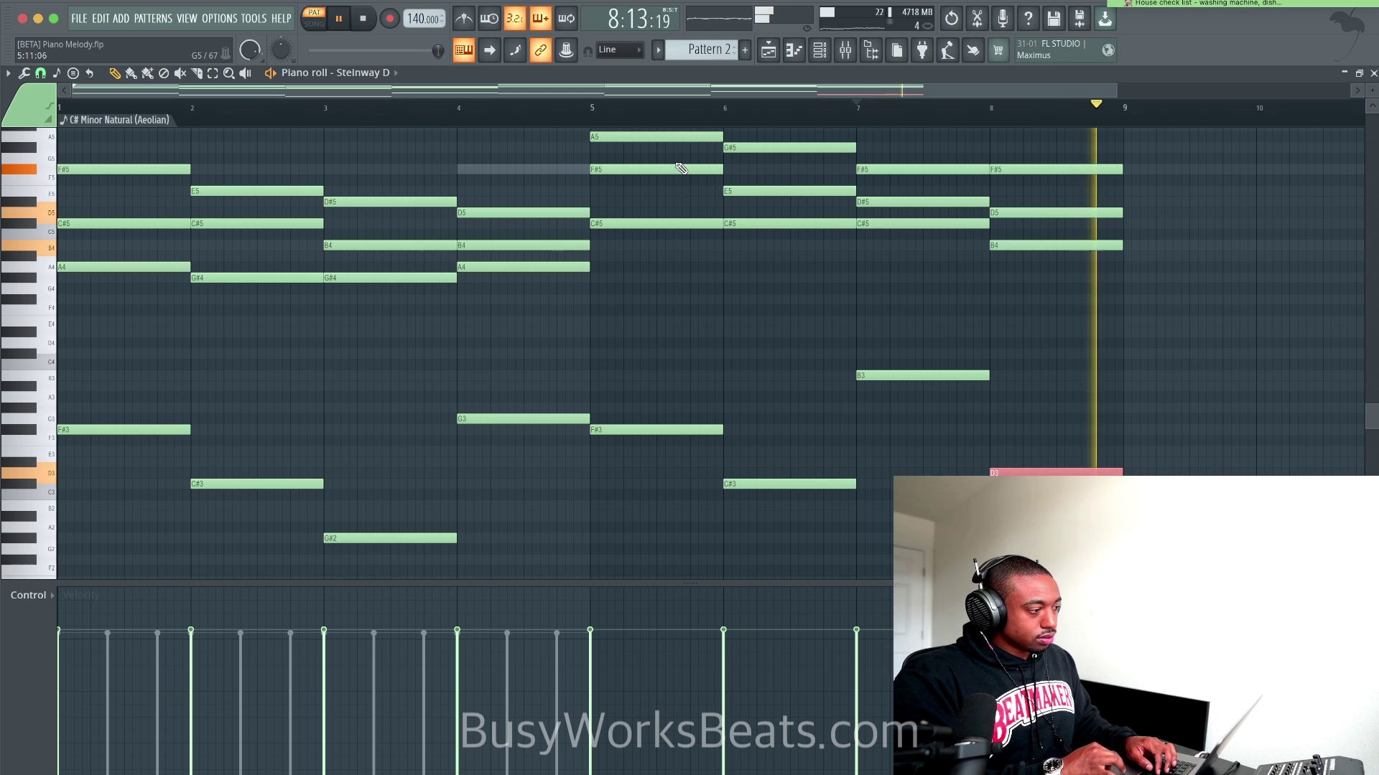
scroll(720, 191, "up", 3)
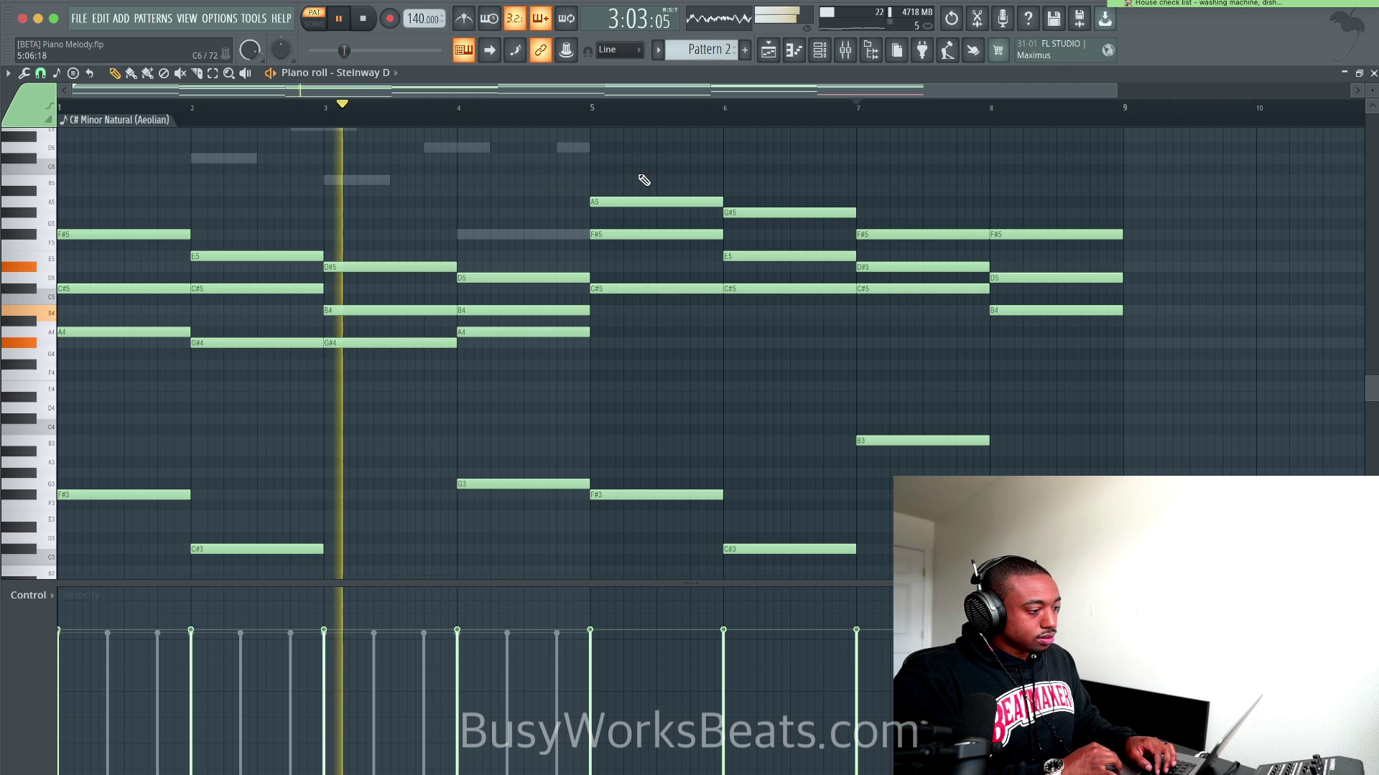
Duplicate the four-bar Steinway D #2 melody into bars 5 to 8 and play it from bar 5.
key("Down")
key("space")
scroll(499, 143, "down", 2)
scroll(585, 329, "up", 3)
key("ctrl+a")
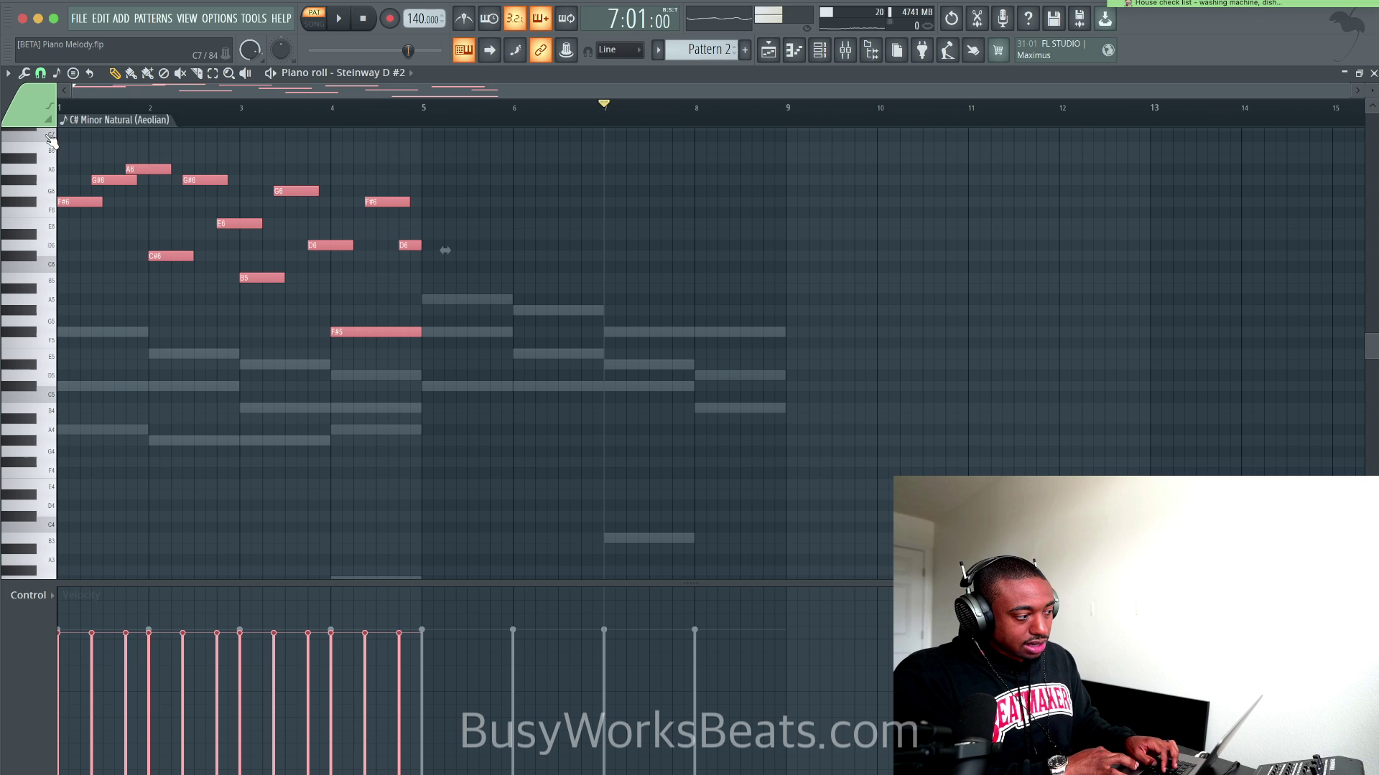
key("ctrl+b")
key("space")
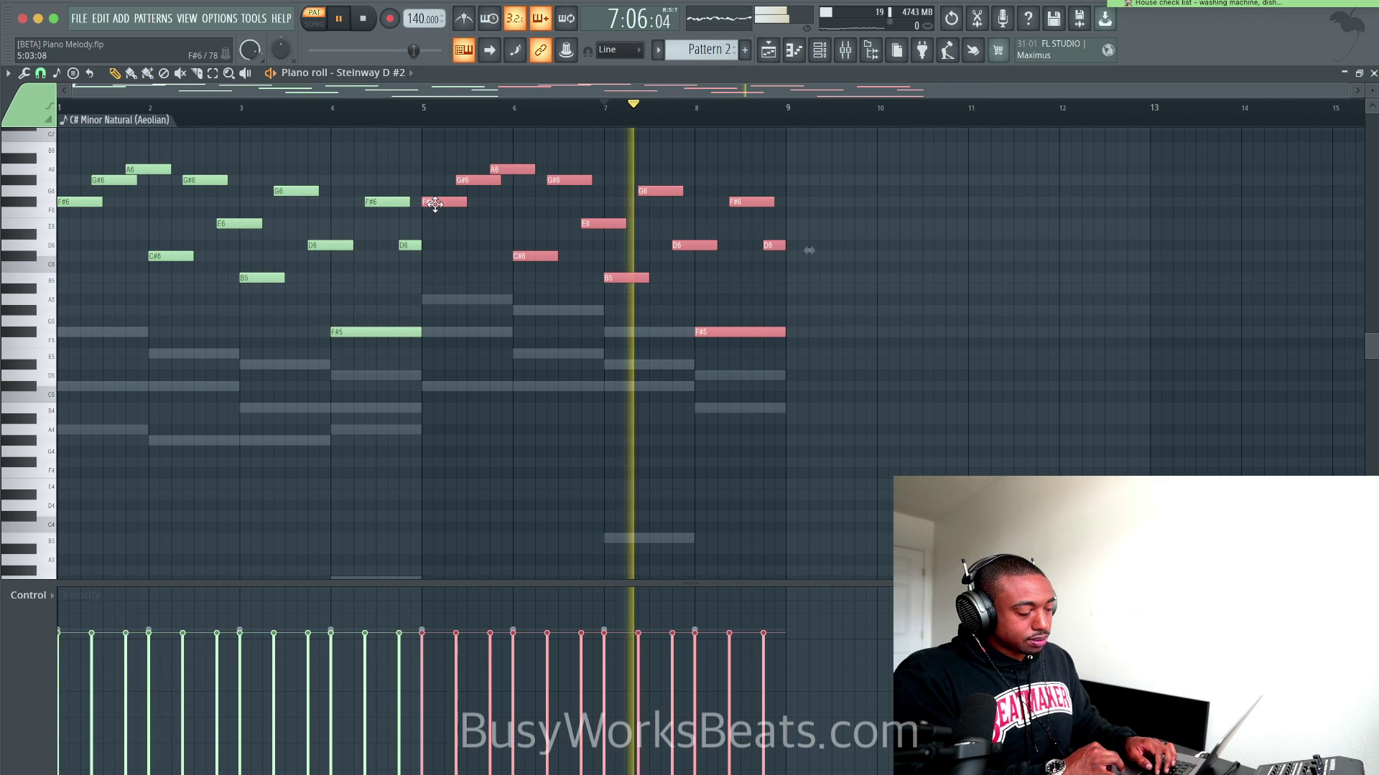
left_click(410, 108)
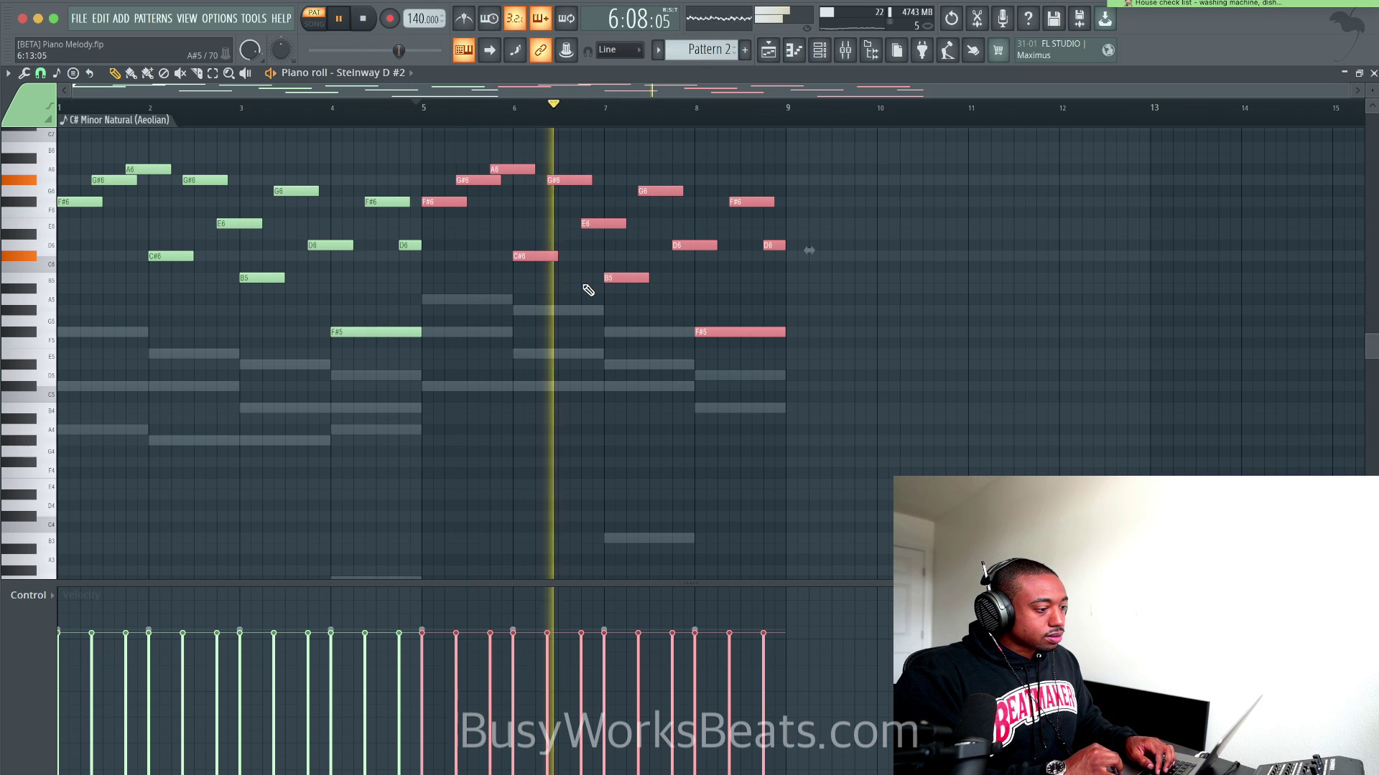
Transpose the three melody notes starting in bar 7 up until the first sits on F♯6, and play them.
left_click_drag(683, 316, 649, 180)
key("space")
left_click_drag(638, 287, 685, 179)
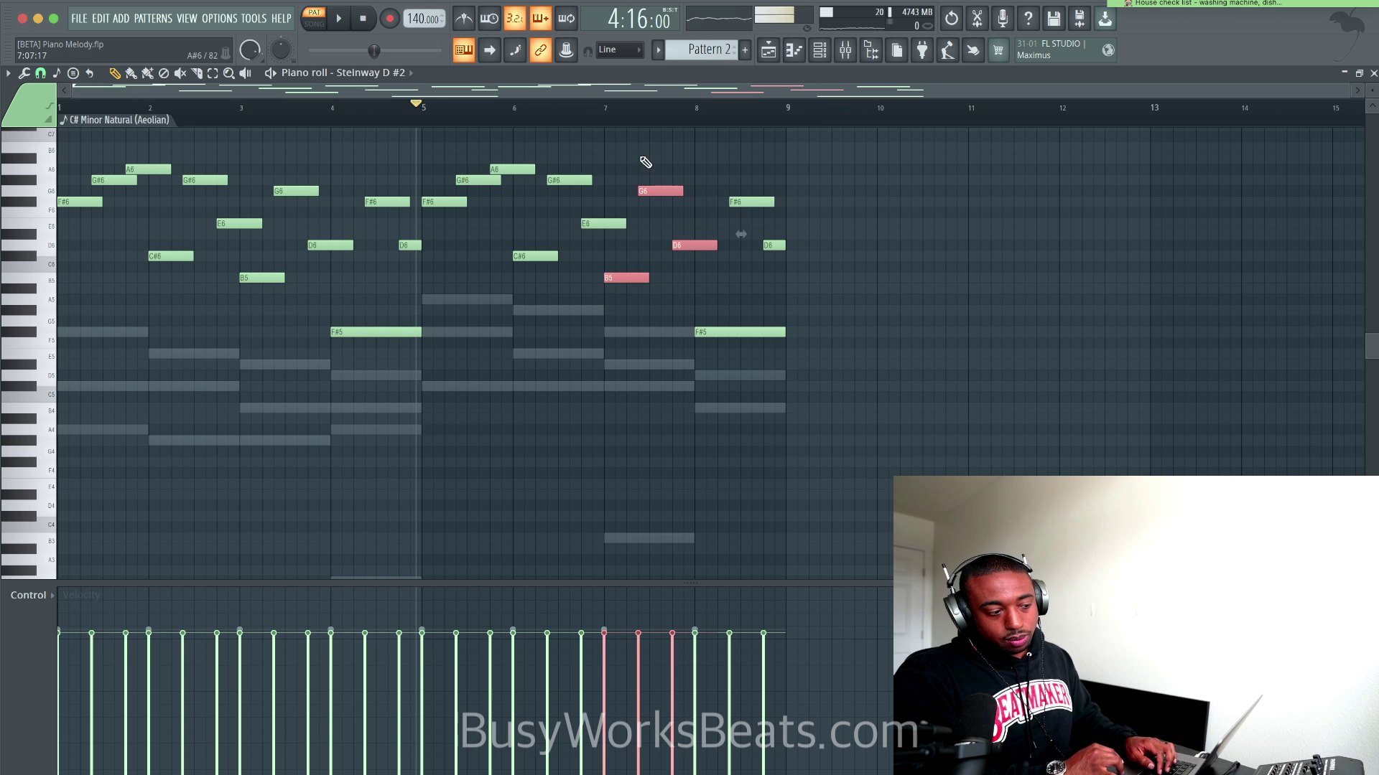
key("space")
key("space")
key("space")
key("space")
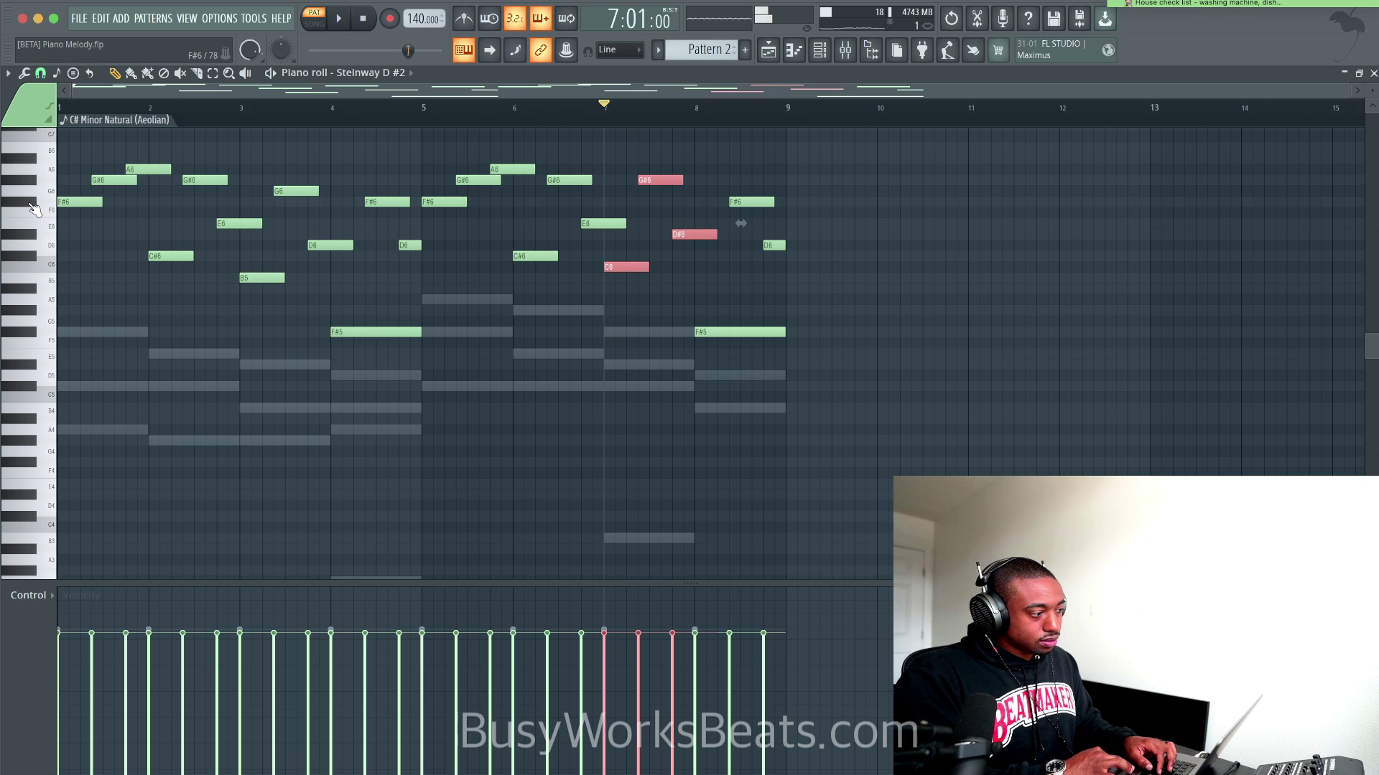
key("Up")
key("Up")
key("Up")
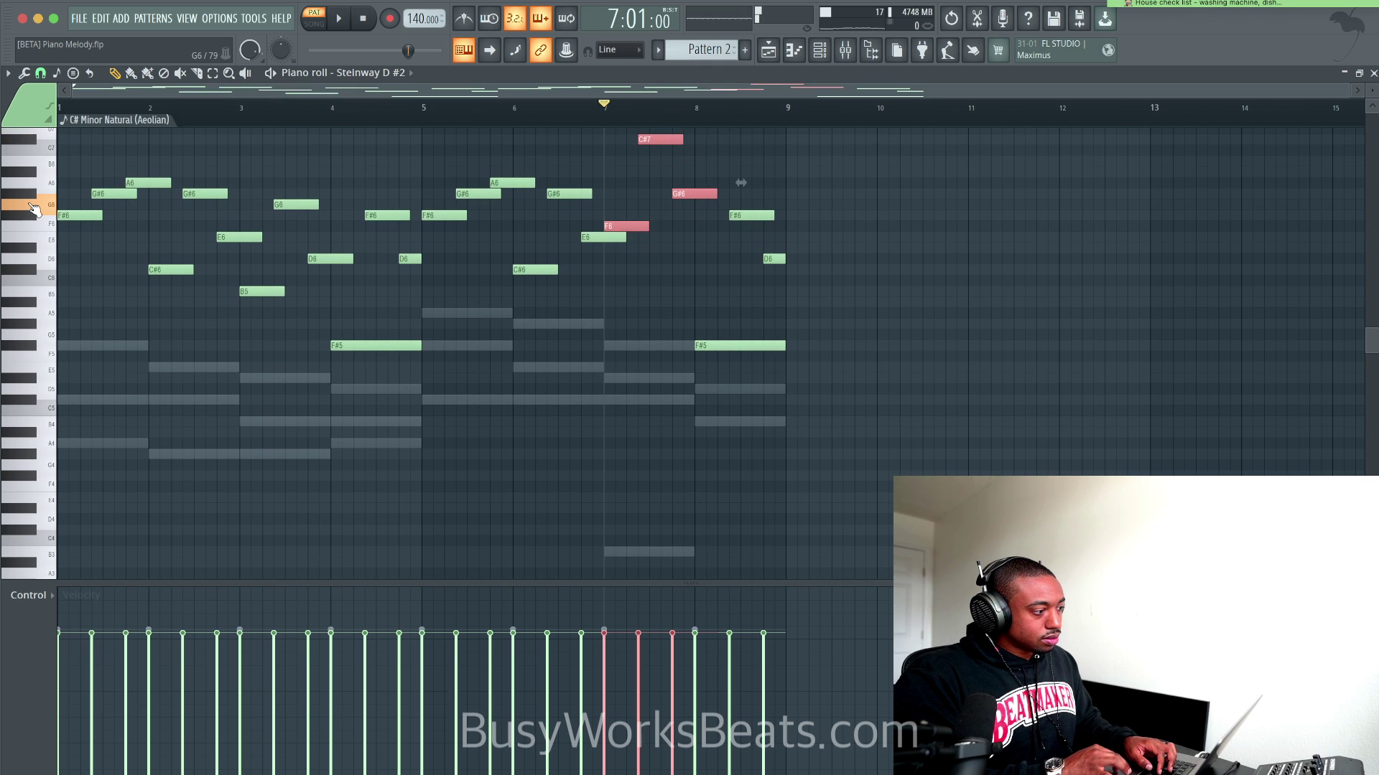
key("Up")
key("space")
key("space")
Deselect the notes, set the second and third melody notes of bar 7 to B6 and G6, and play from bar 7.
key("ctrl+d")
key("space")
key("space")
key("space")
key("space")
left_click_drag(684, 198, 684, 209)
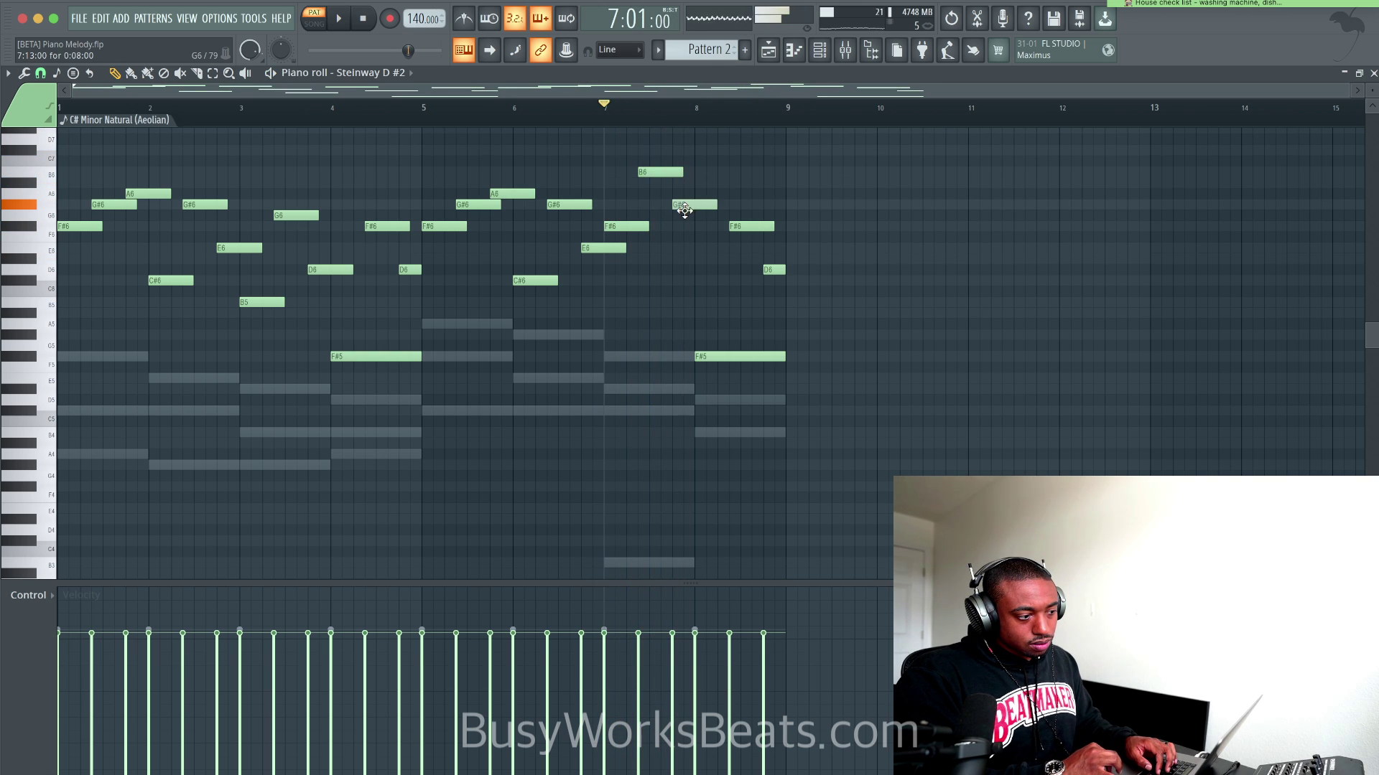
key("space")
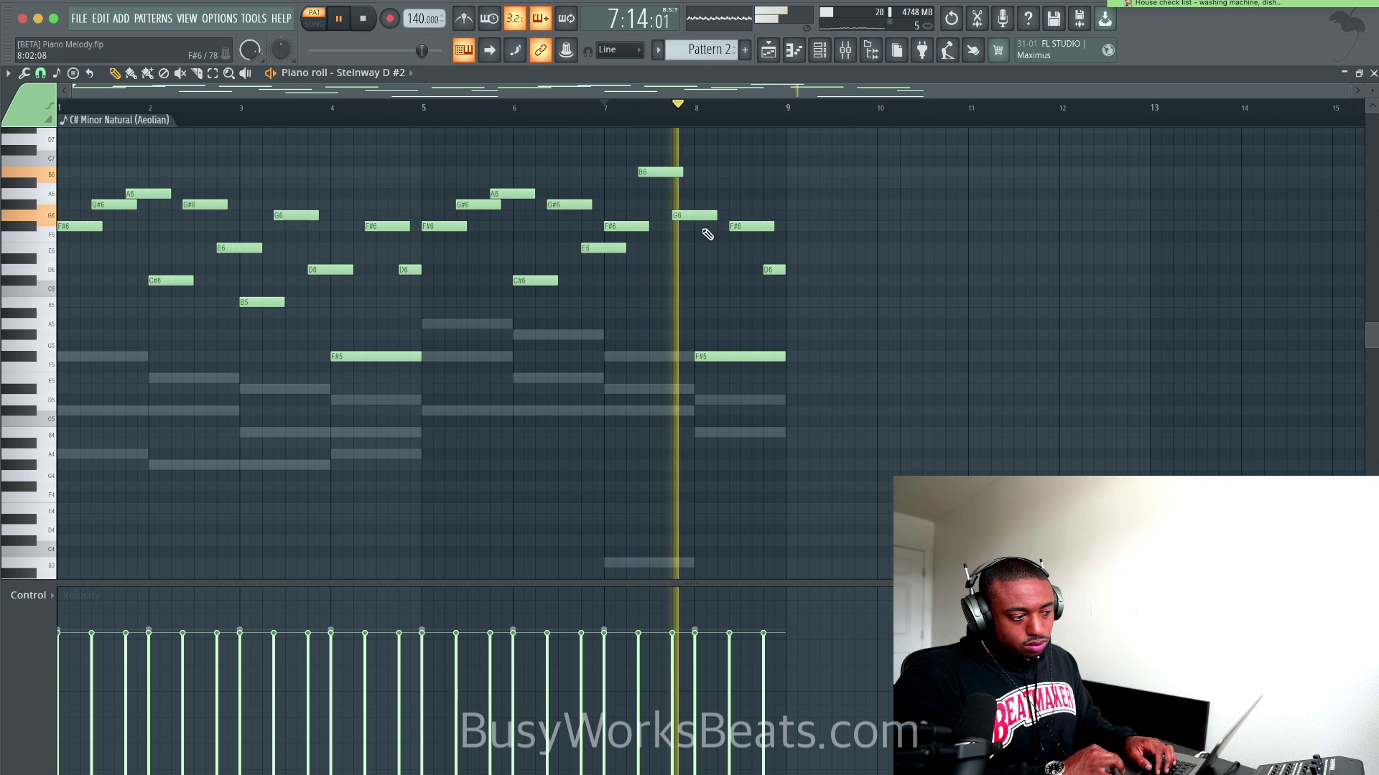
Raise the long melody note in bar 8 to B5 and play the melody.
key("space")
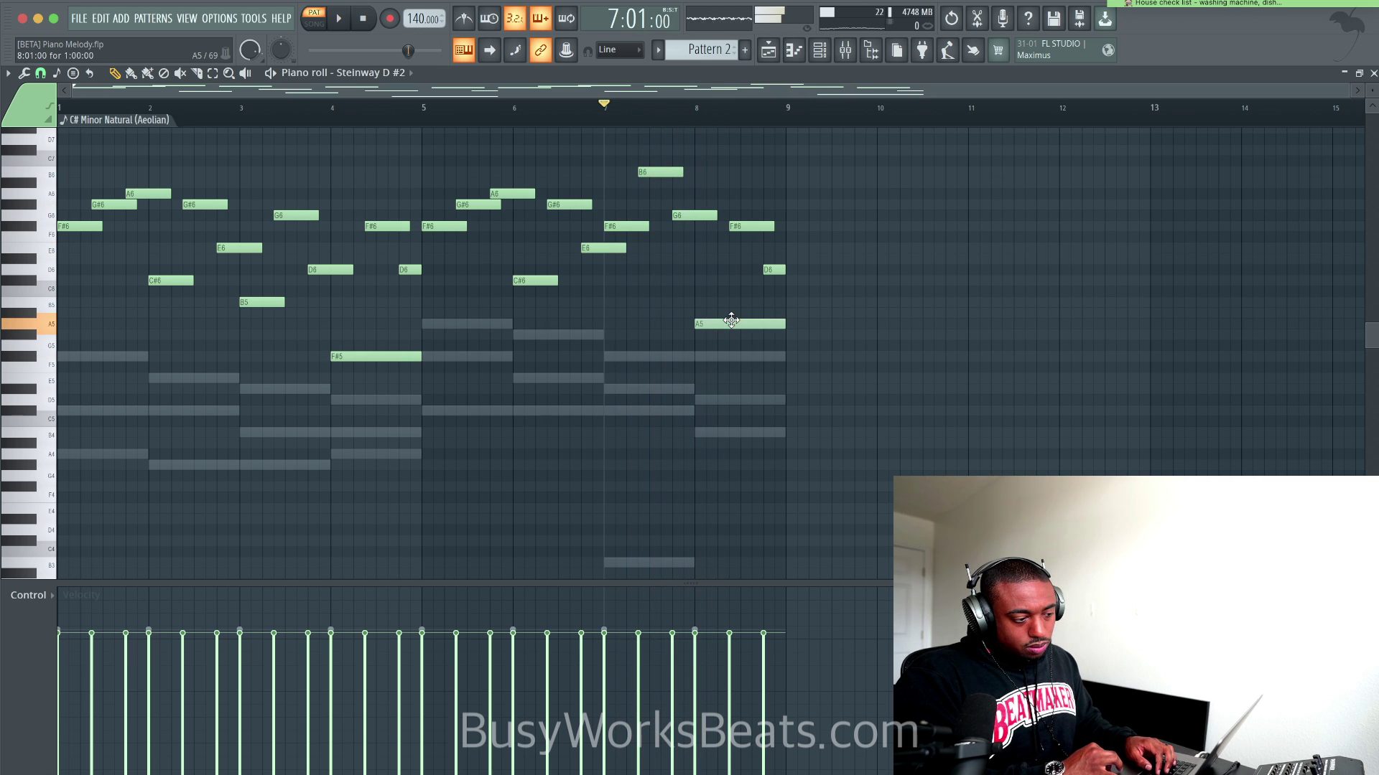
left_click_drag(731, 305, 731, 293)
key("space")
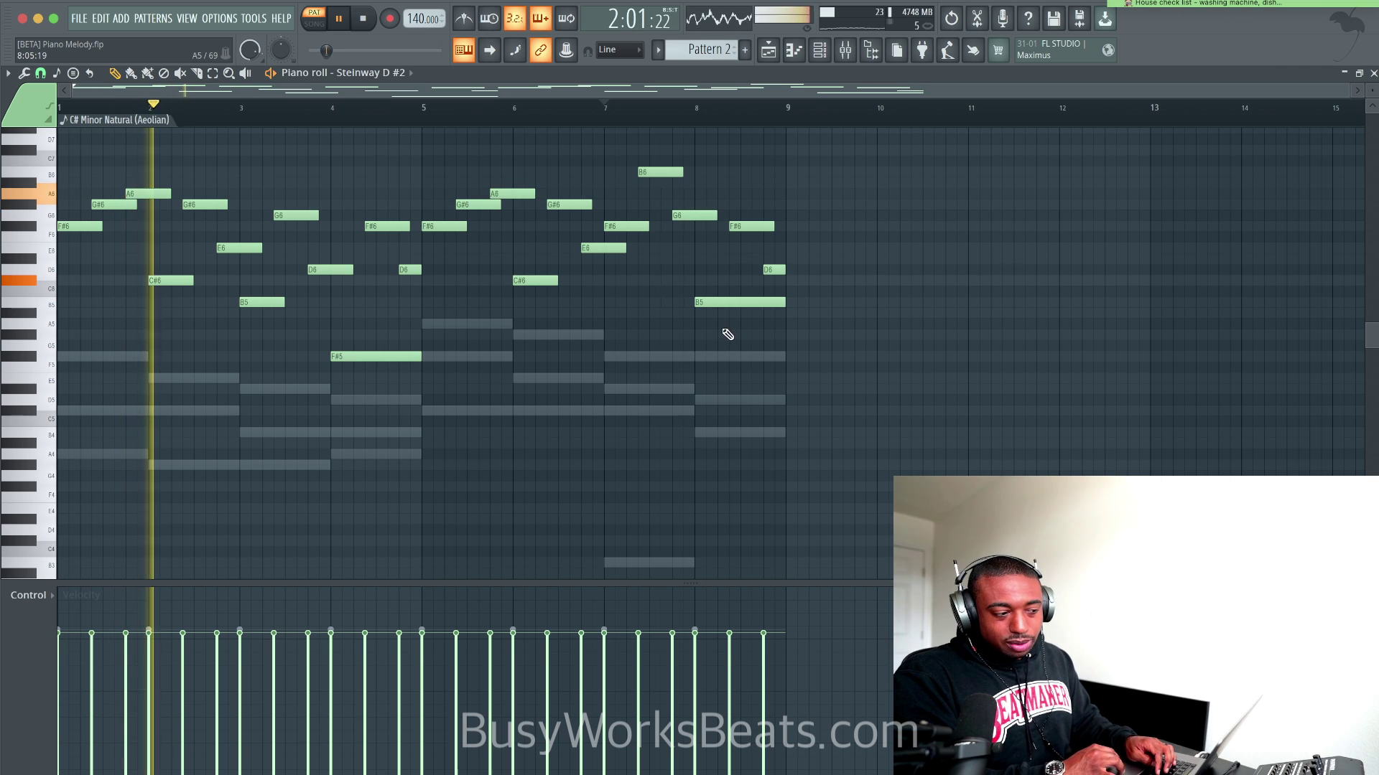
key("space")
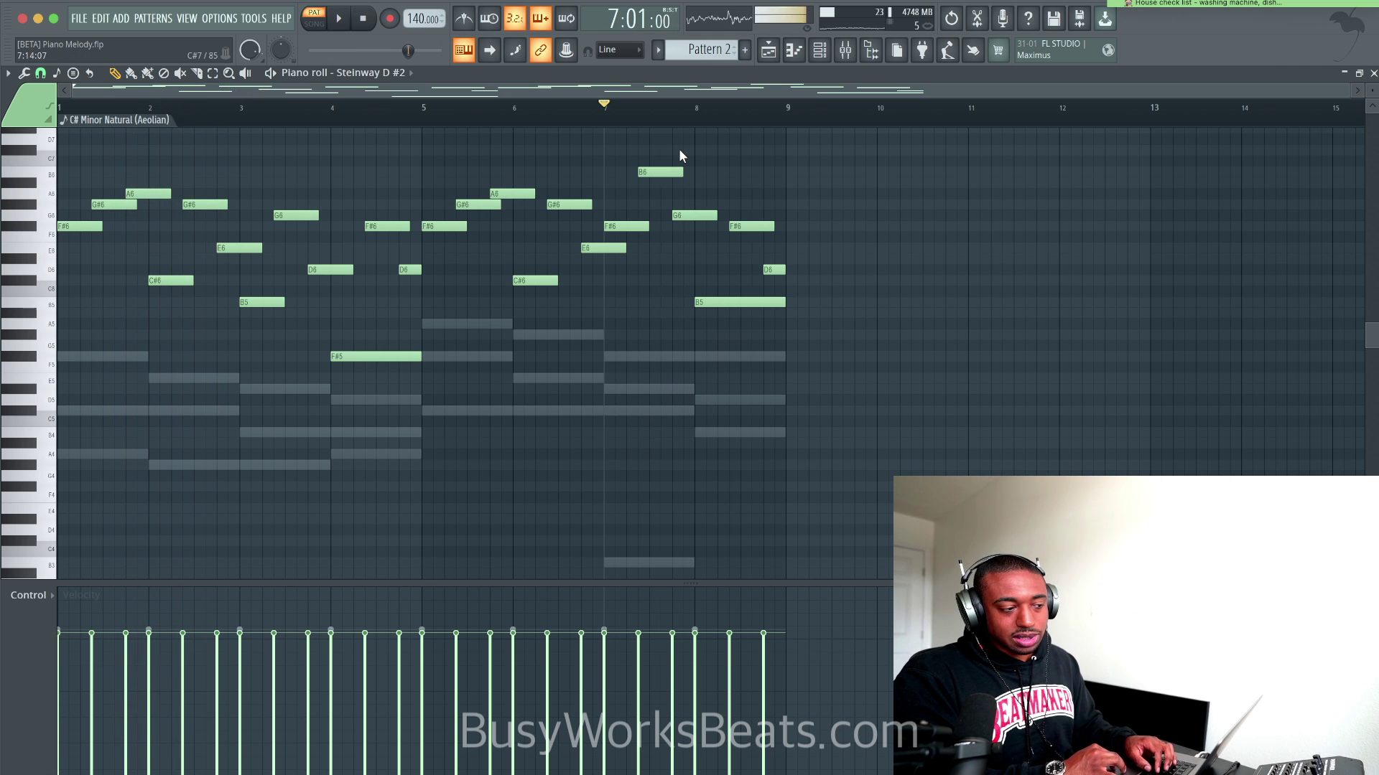
Place Pattern 2 at bar 1 of Track 2 in the playlist and consolidate the track into an audio clip.
left_click(778, 55)
left_click(259, 192)
left_click_drag(259, 192, 198, 196)
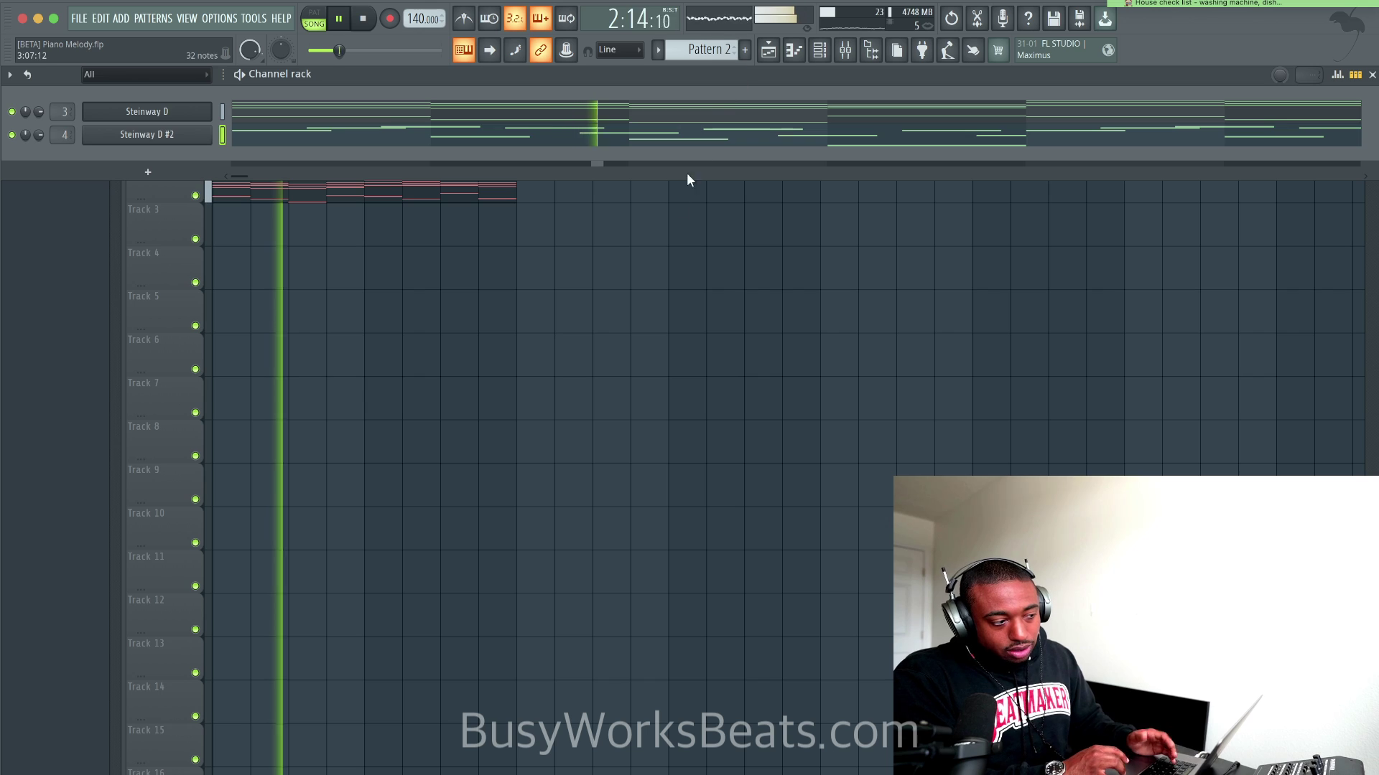
key("space")
right_click(162, 186)
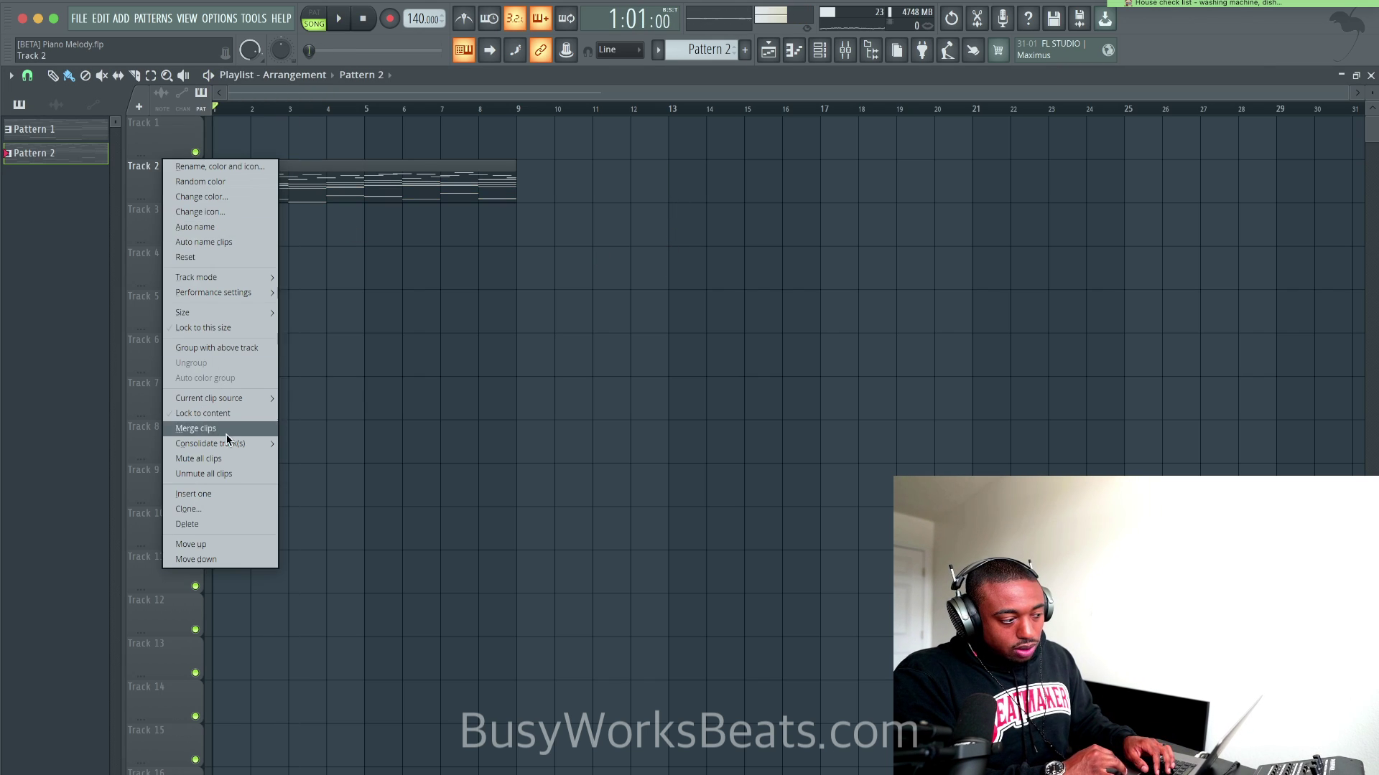
left_click(301, 444)
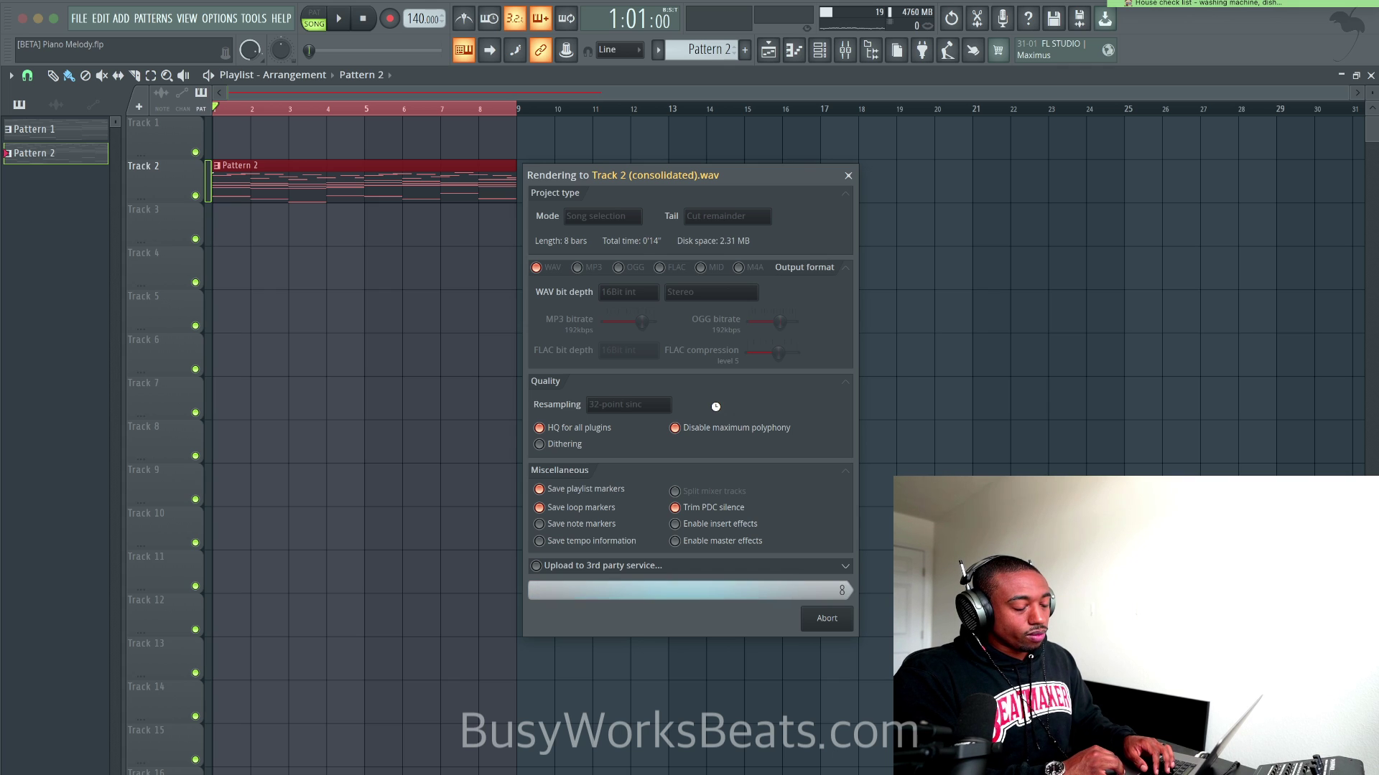
Change the time-stretching mode of the Track 2 (consolidated) audio clip and close its settings.
double_click(424, 182)
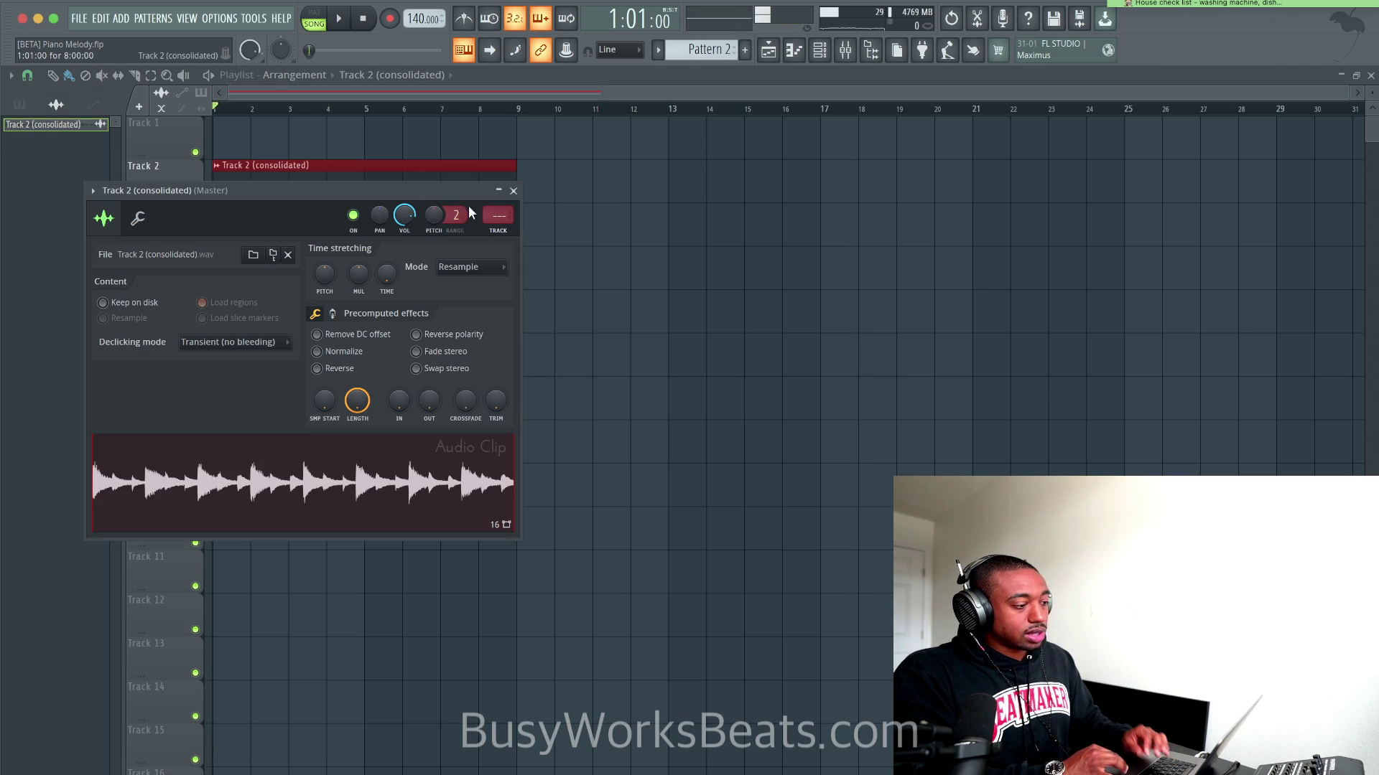
left_click(464, 276)
left_click(457, 298)
left_click(460, 270)
left_click(456, 298)
left_click(511, 191)
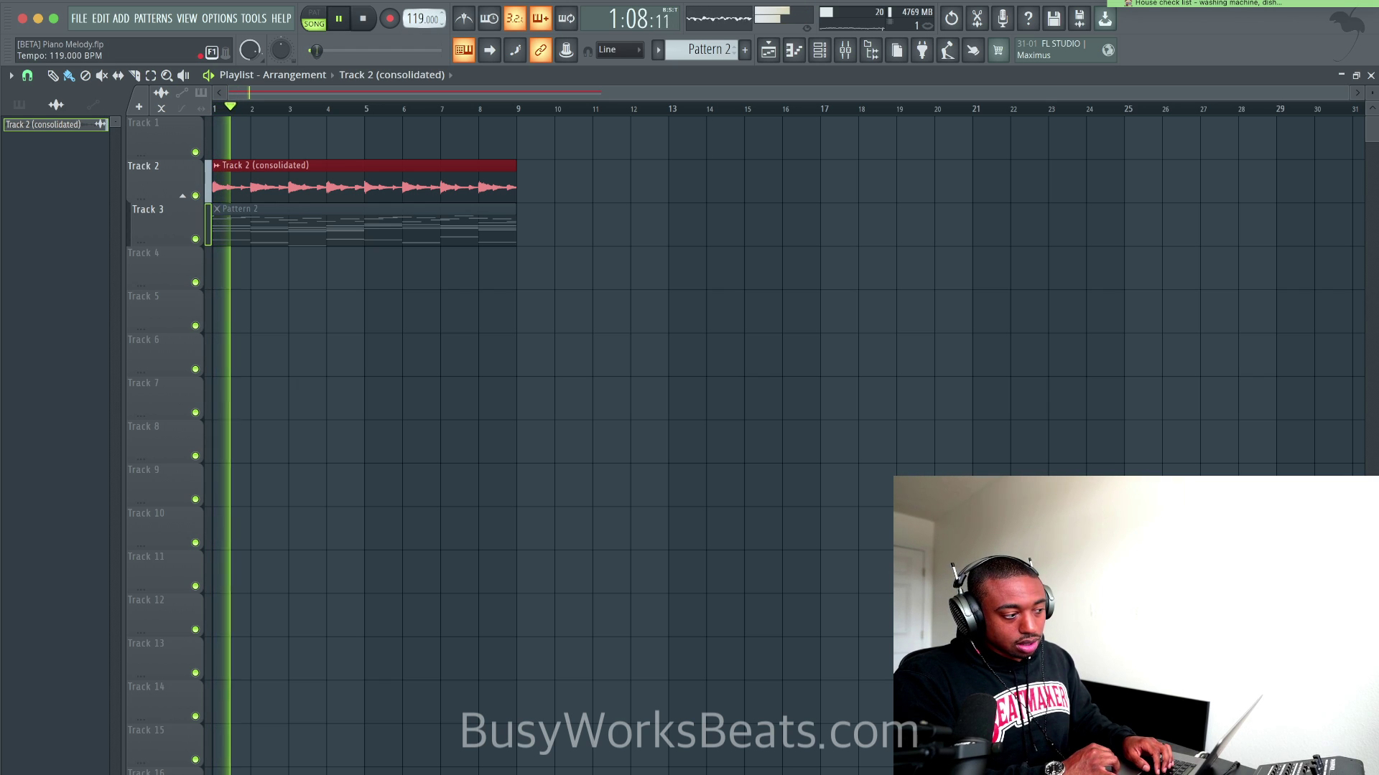
Try different tempos while the clip plays and set the project tempo to 167 BPM.
scroll(411, 17, "down", 1)
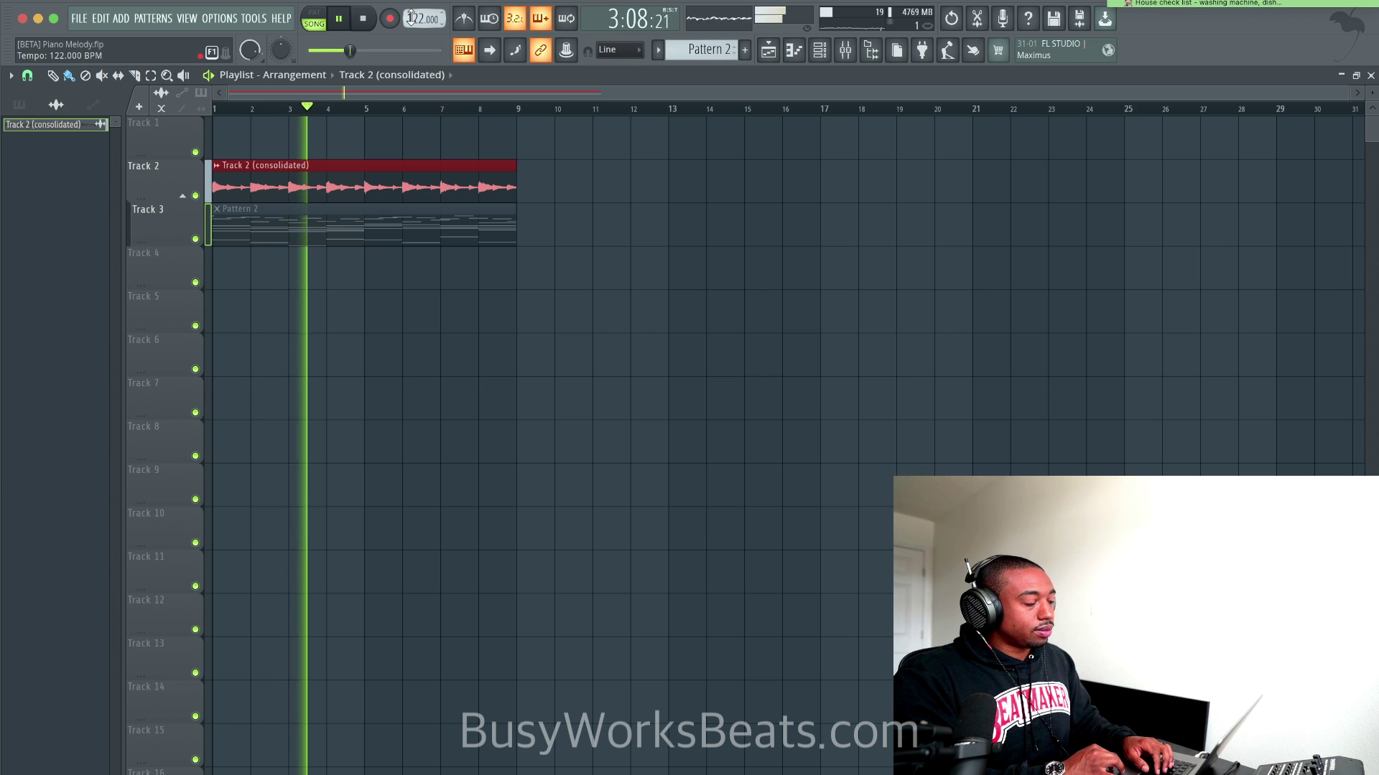
scroll(423, 18, "up", 20)
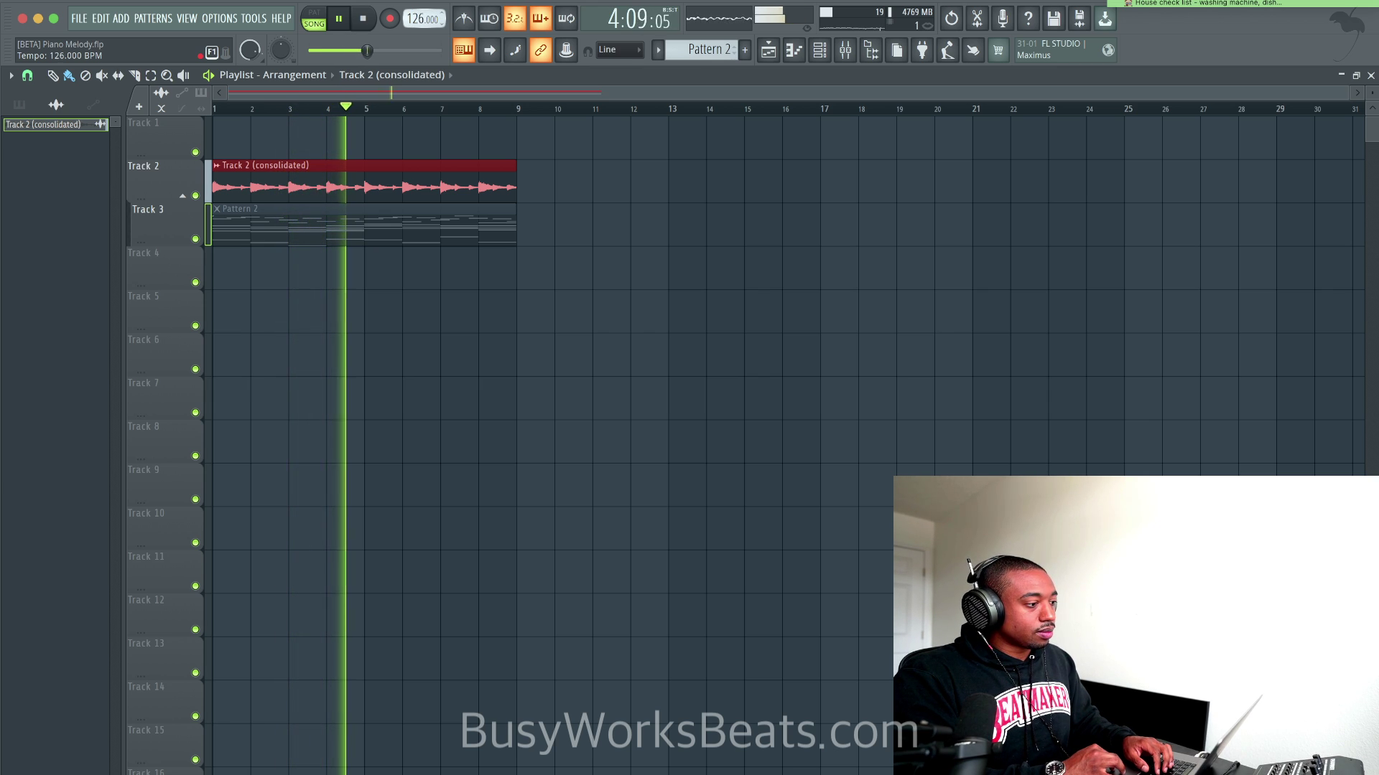
scroll(423, 18, "up", 20)
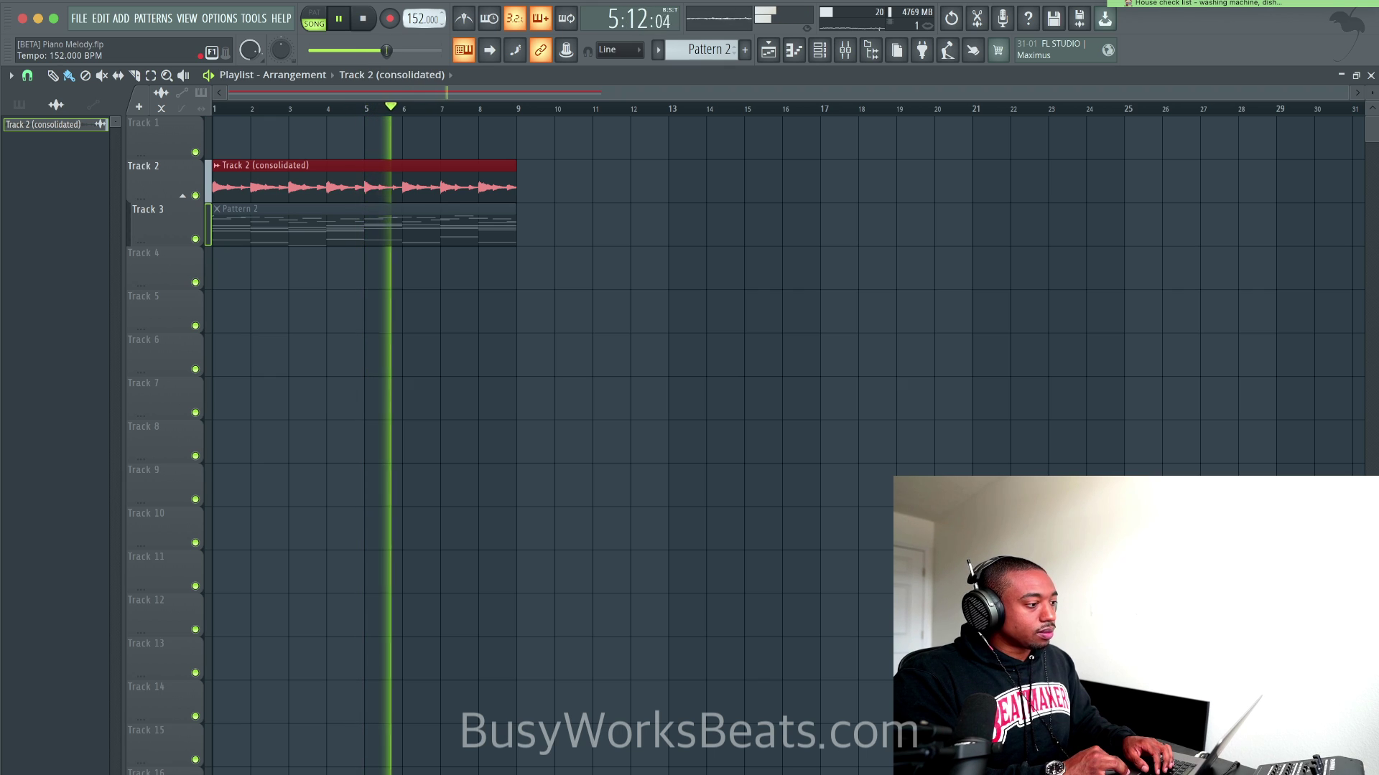
key("space")
key("space")
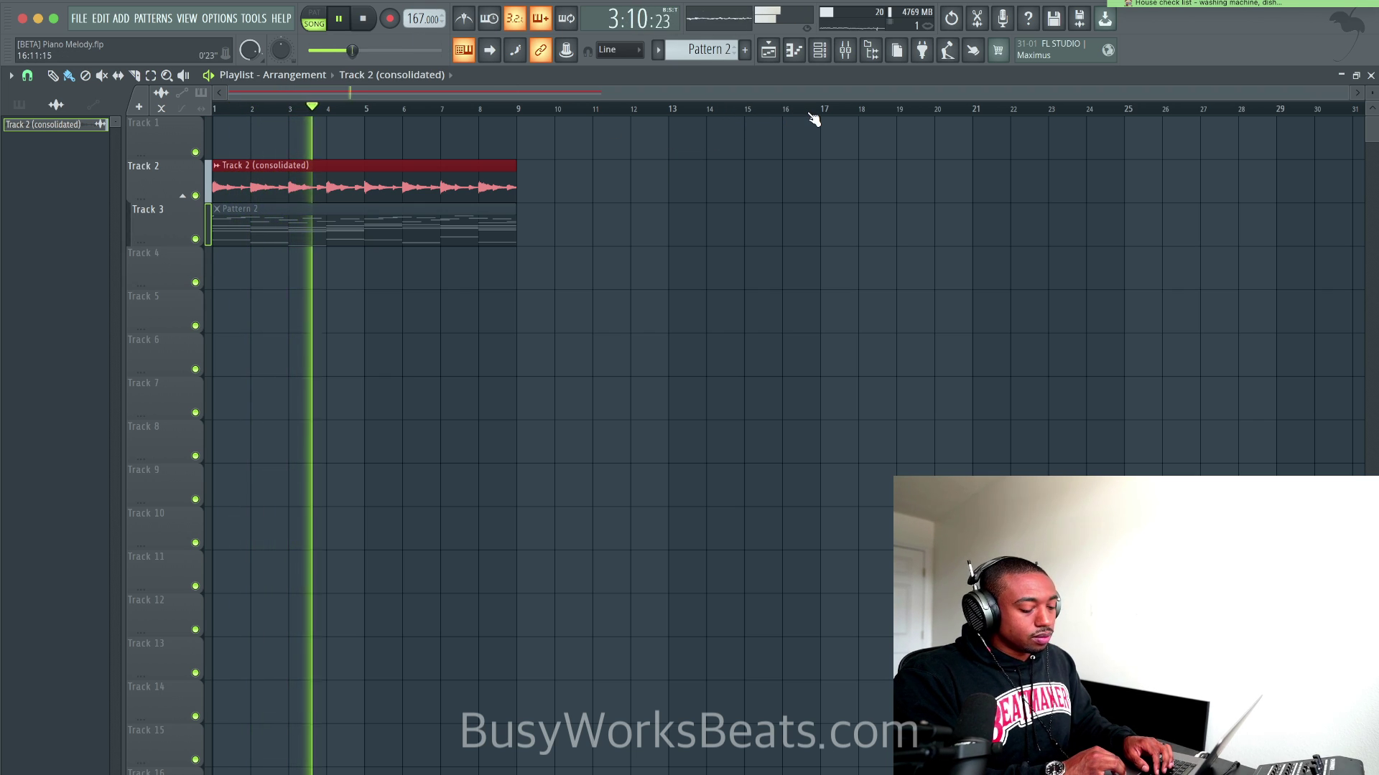
key("space")
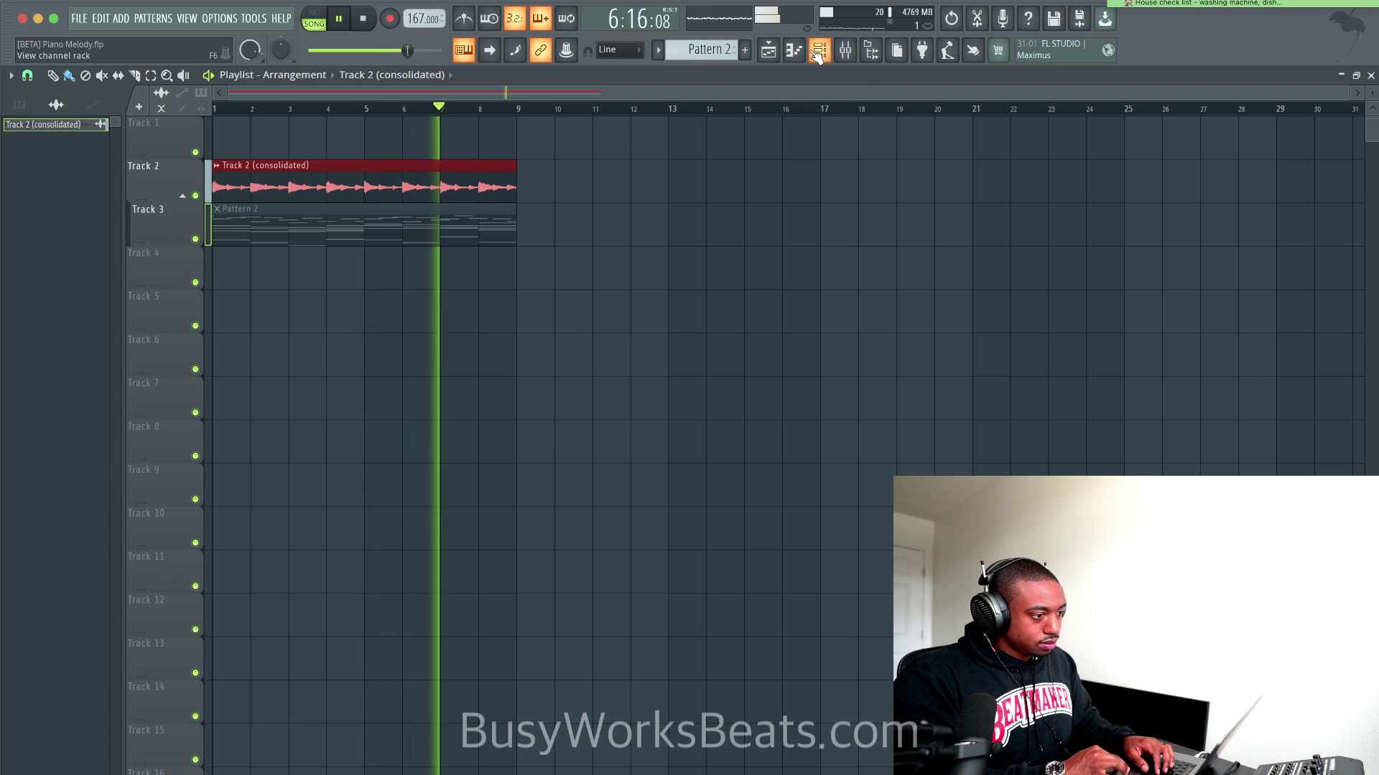
Mute the consolidated audio clip on Track 2, unmute Pattern 2 on Track 3, and play the arrangement.
left_click(448, 333)
key("space")
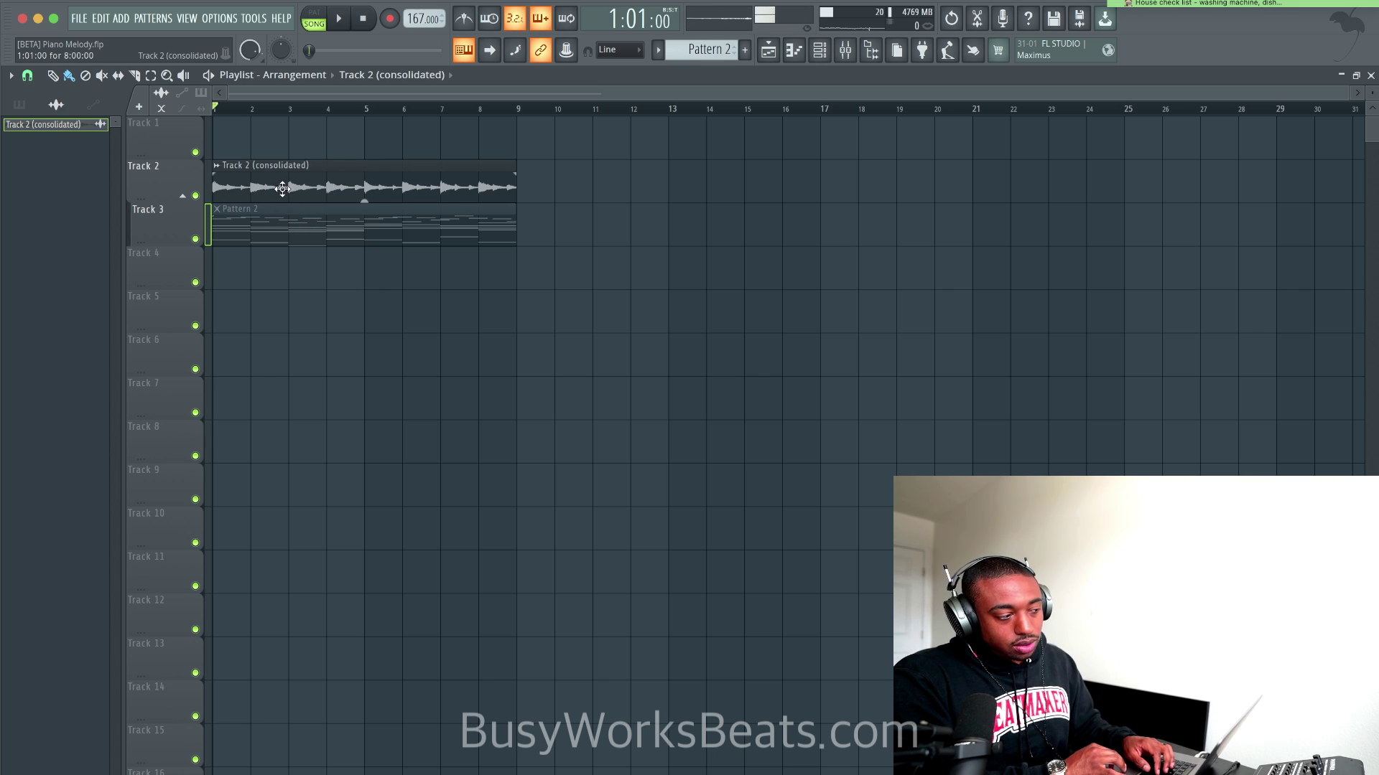
key("space")
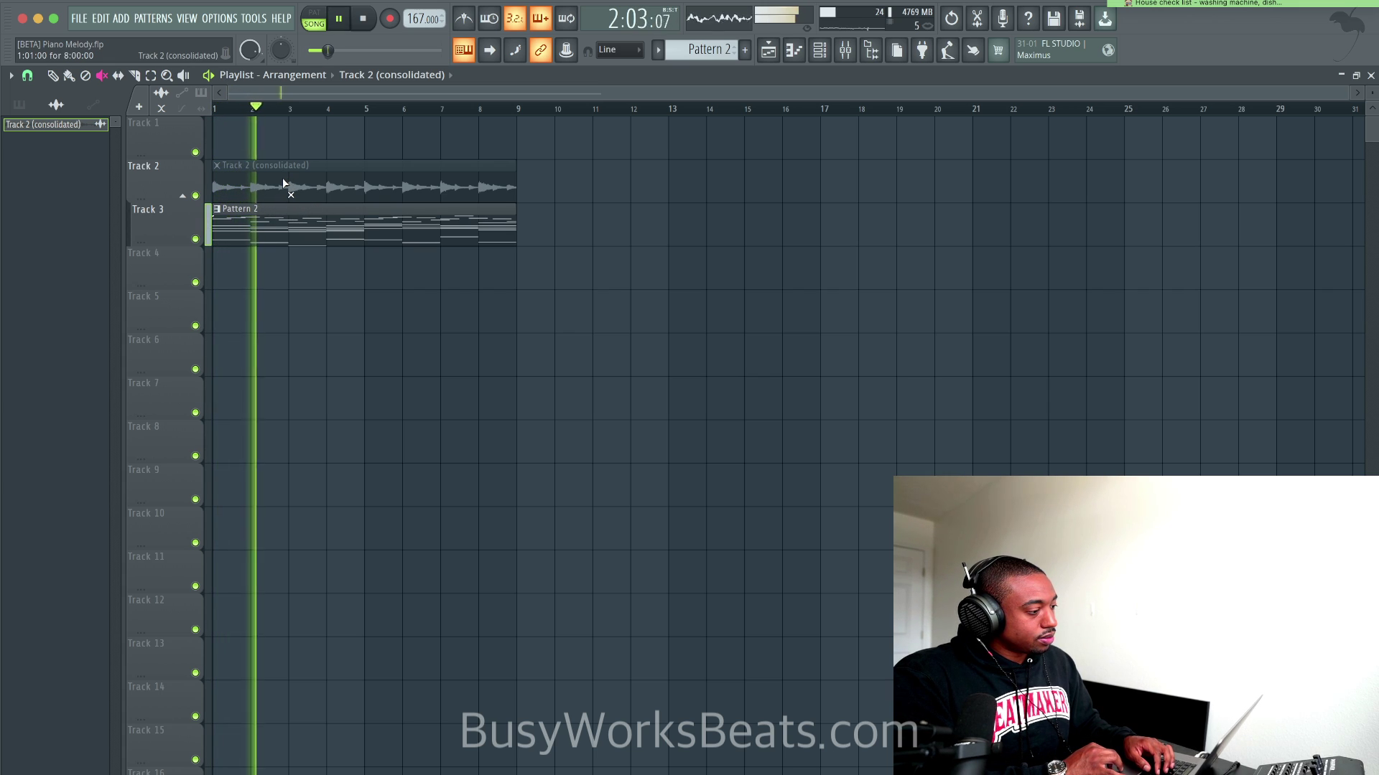
Play the arrangement and open the Steinway D #2 melody of Pattern 2 in the piano roll.
key("p")
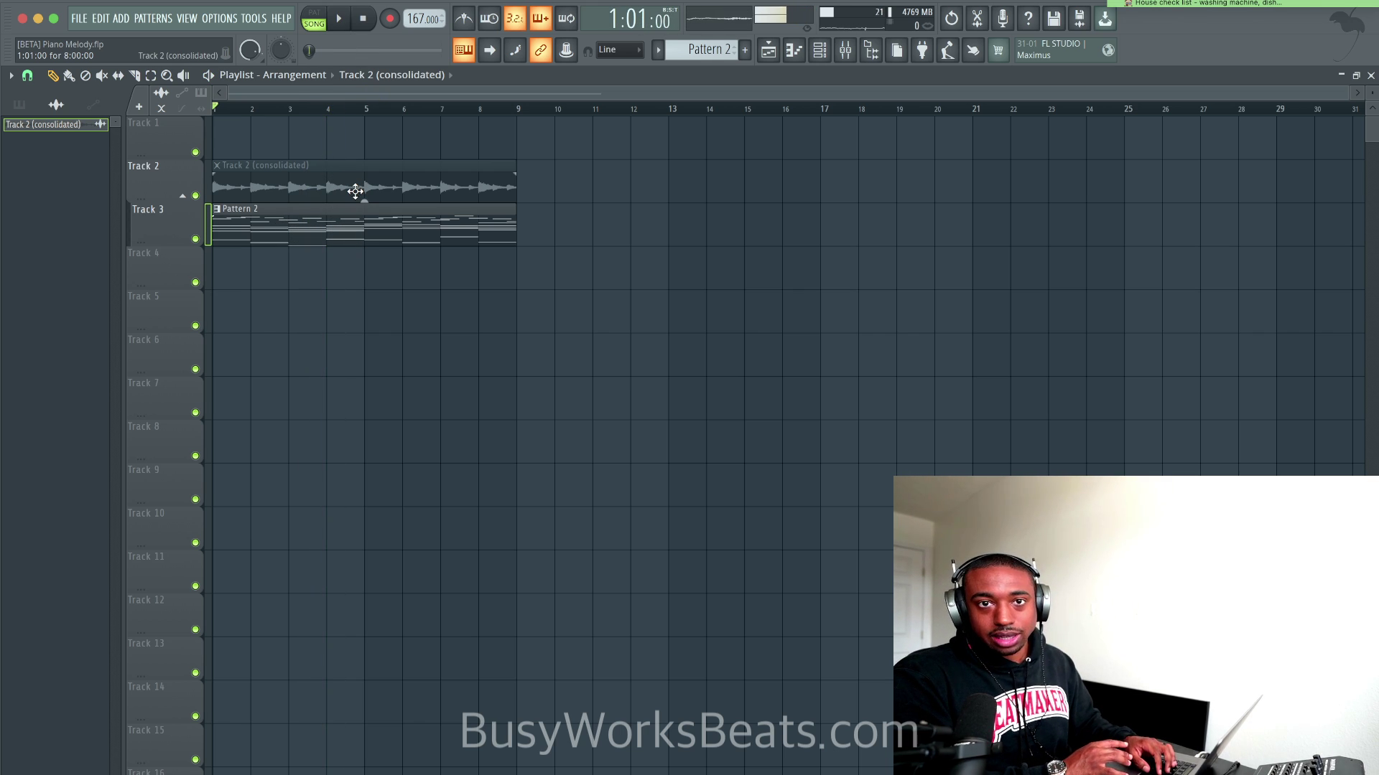
key("space")
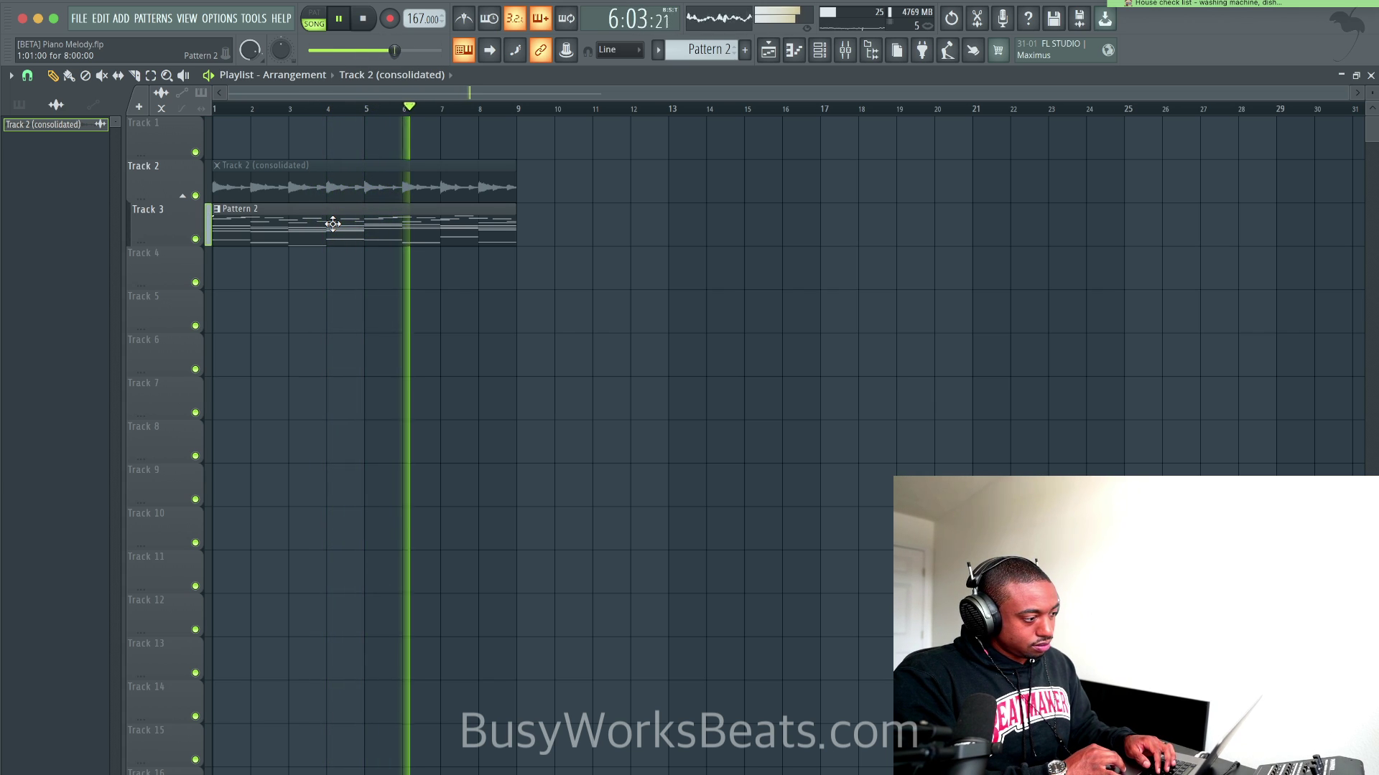
key("space")
left_click(425, 220)
double_click(425, 221)
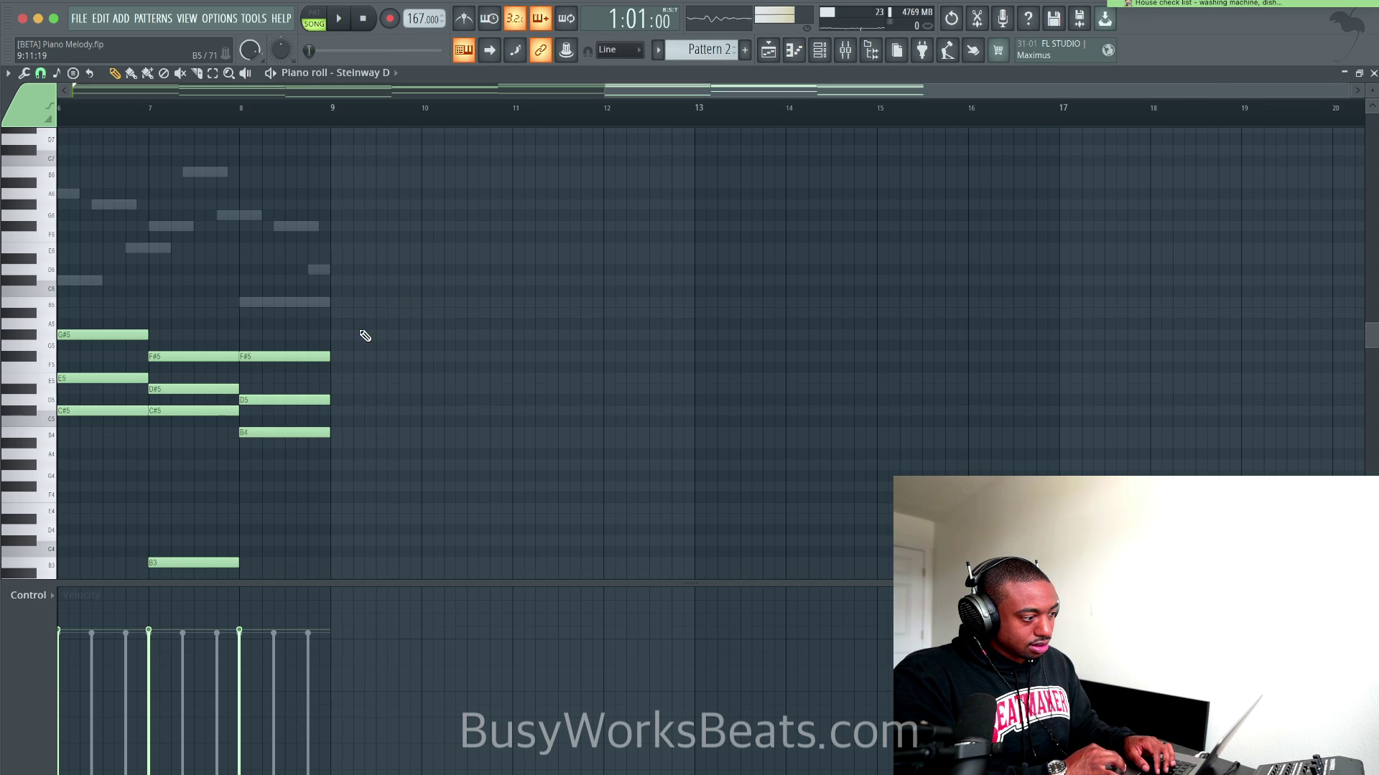
left_click(354, 74)
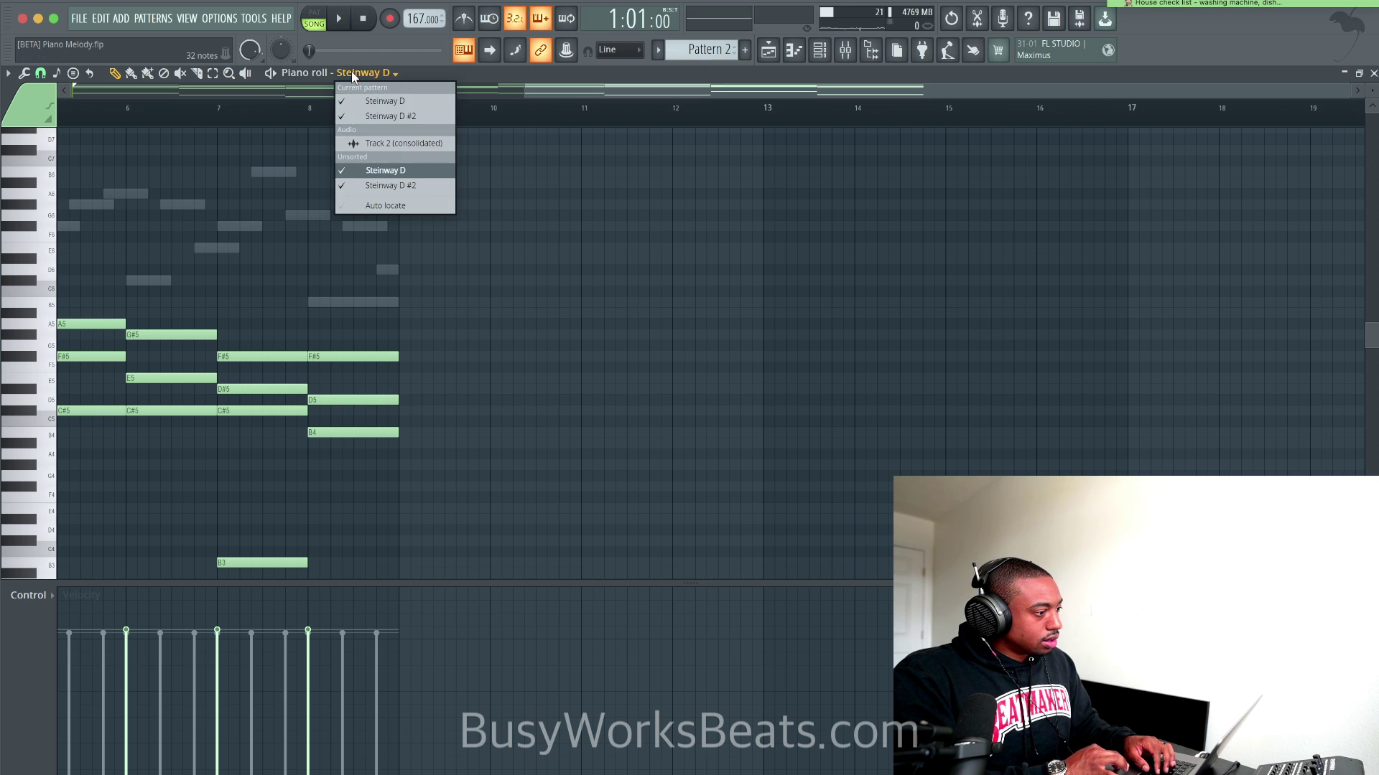
left_click(380, 186)
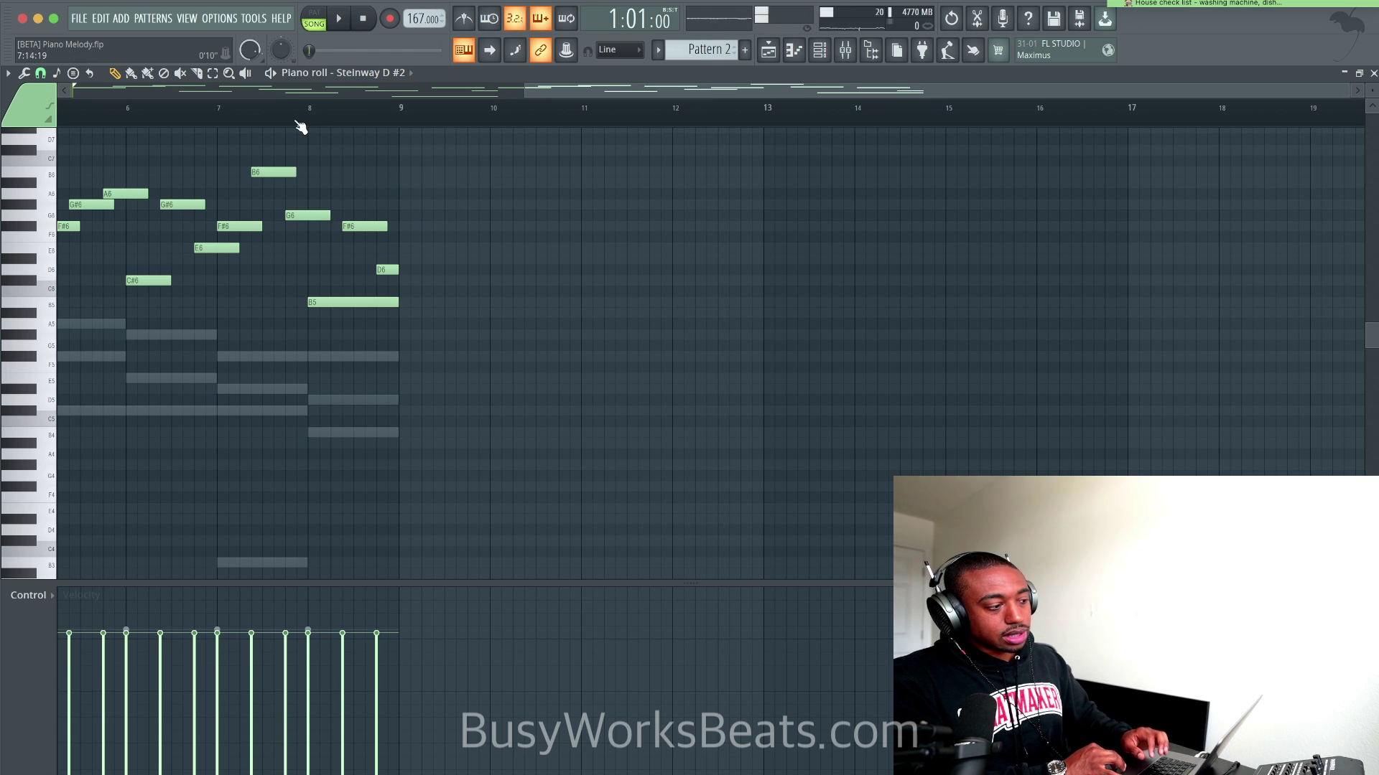
Lower the last two bar 7 melody notes to A#6 and F#6 while auditioning the melody.
key("space")
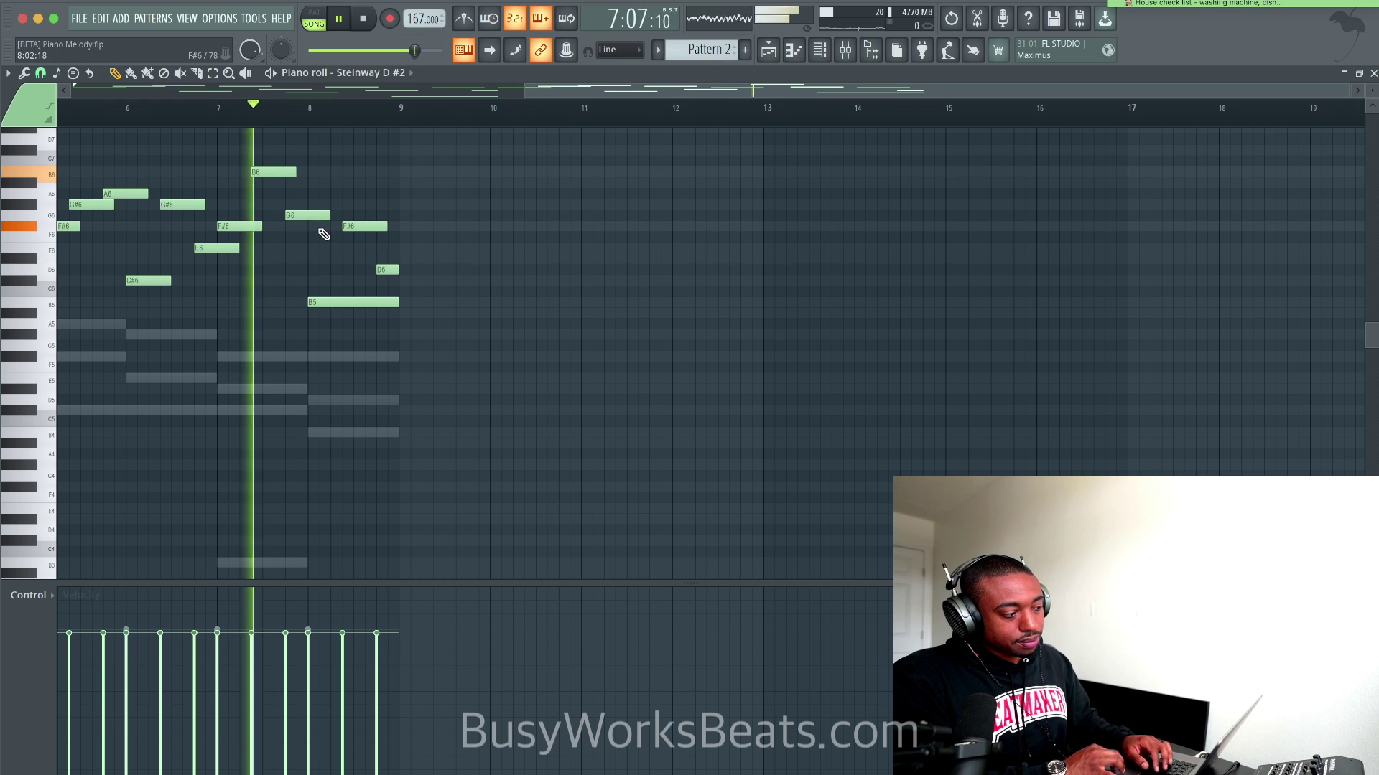
key("space")
key("space")
left_click_drag(265, 201, 298, 225)
key("space")
key("space")
key("space")
key("space")
key("space")
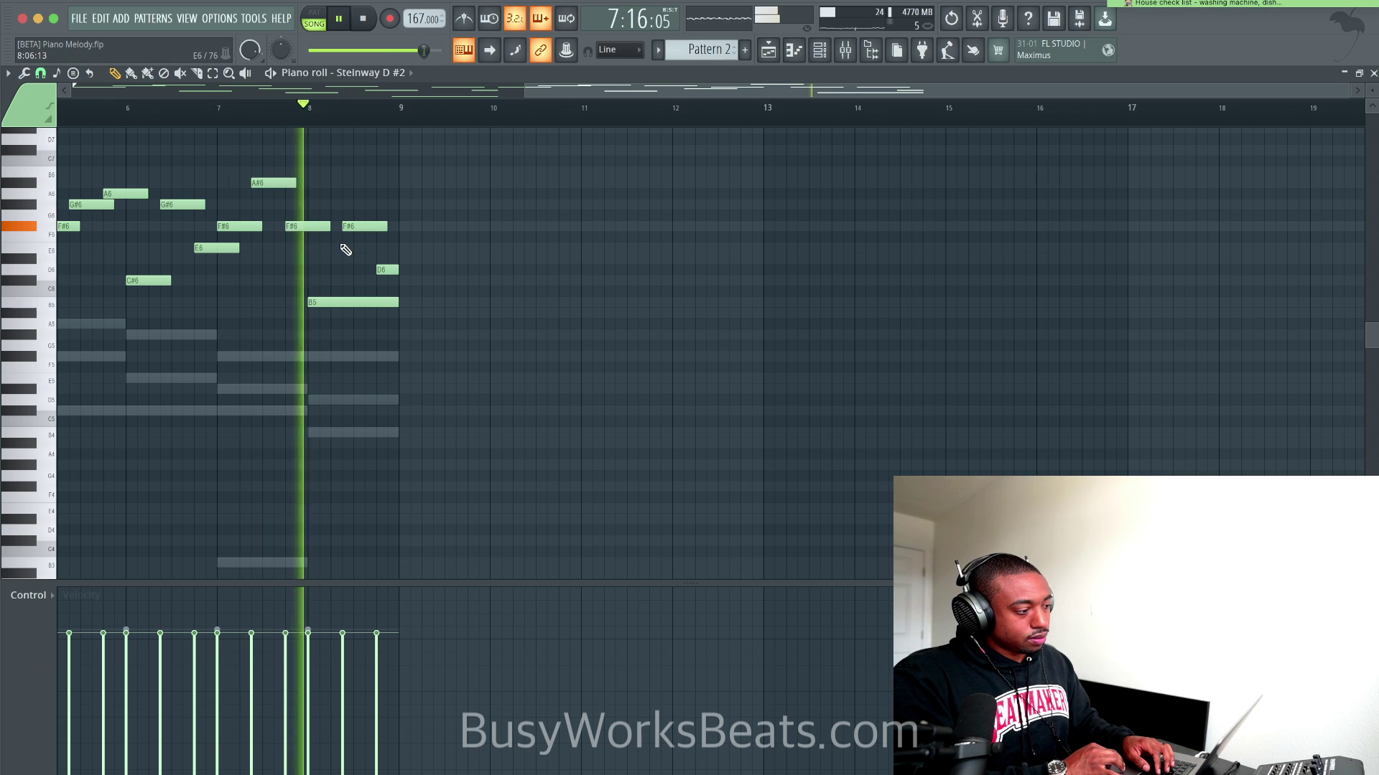
Raise the long melody note at the start of bar 8 to E6 and save the project.
key("space")
key("space")
left_click(336, 299)
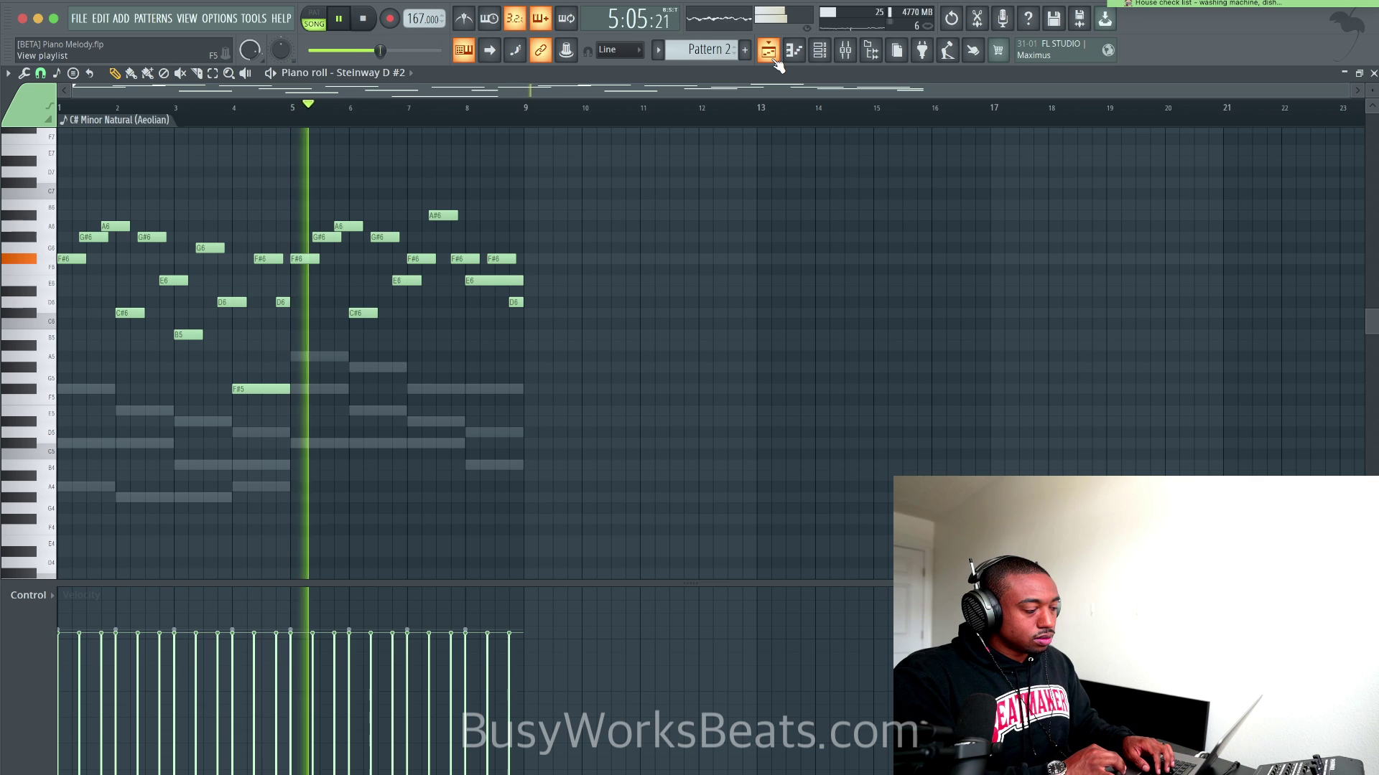
key("ctrl+s")
key("space")
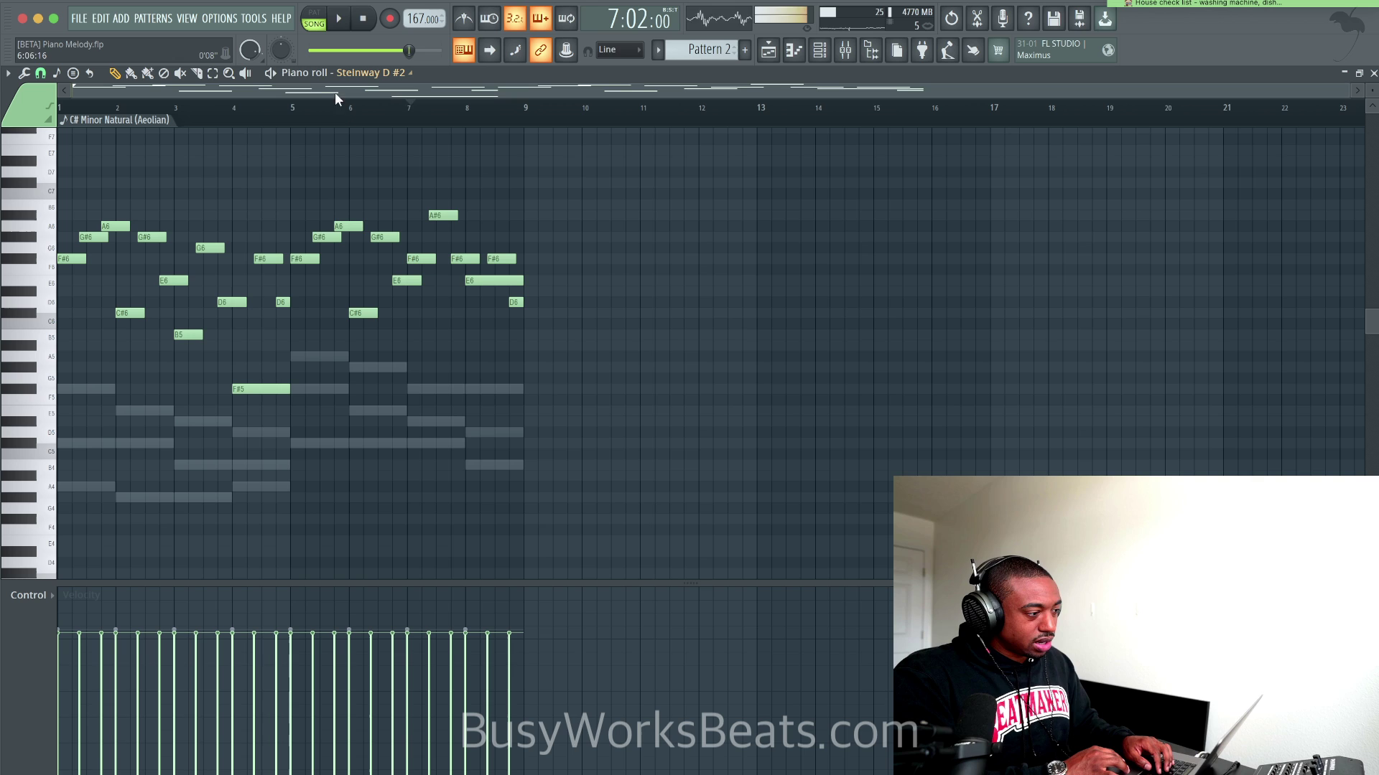
Lower the A#6 melody note in bar 7 to G#6 while replaying the passage.
key("space")
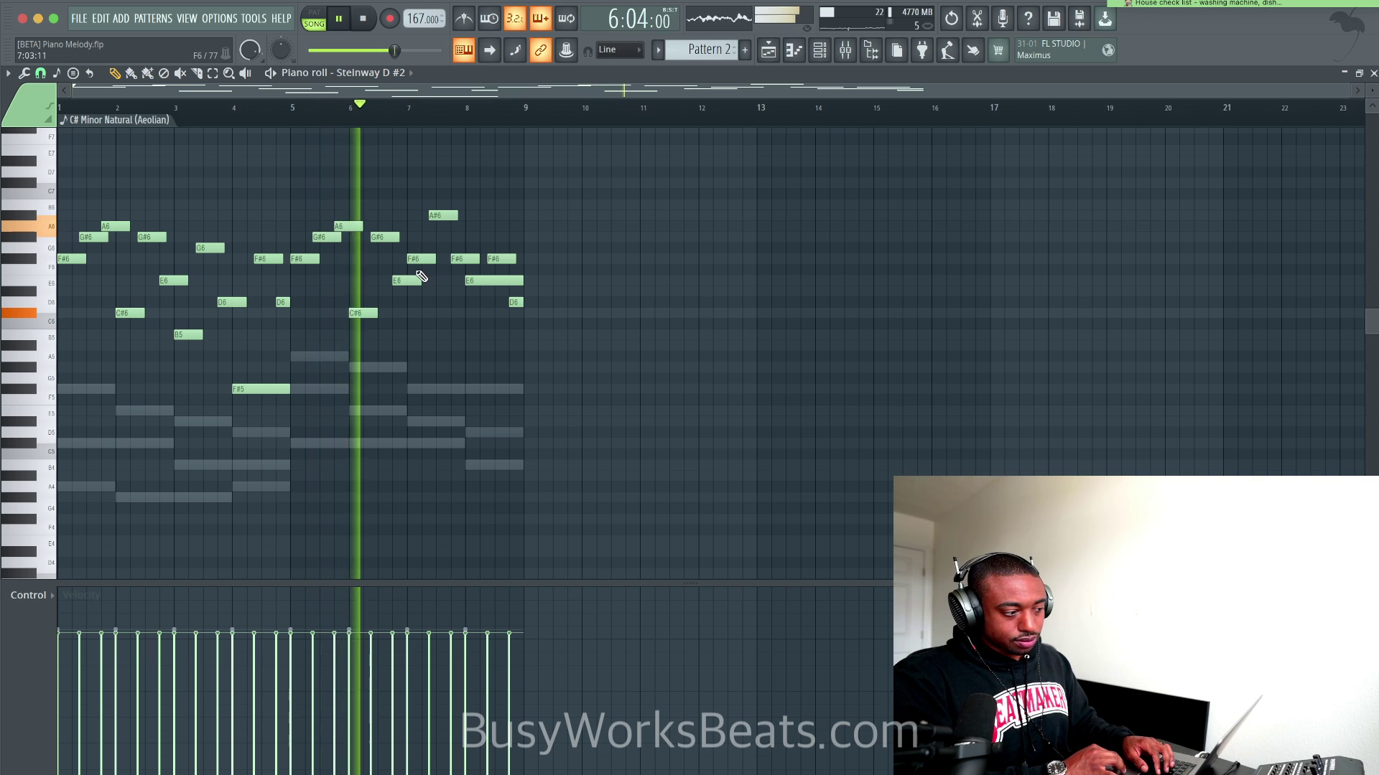
left_click(820, 49)
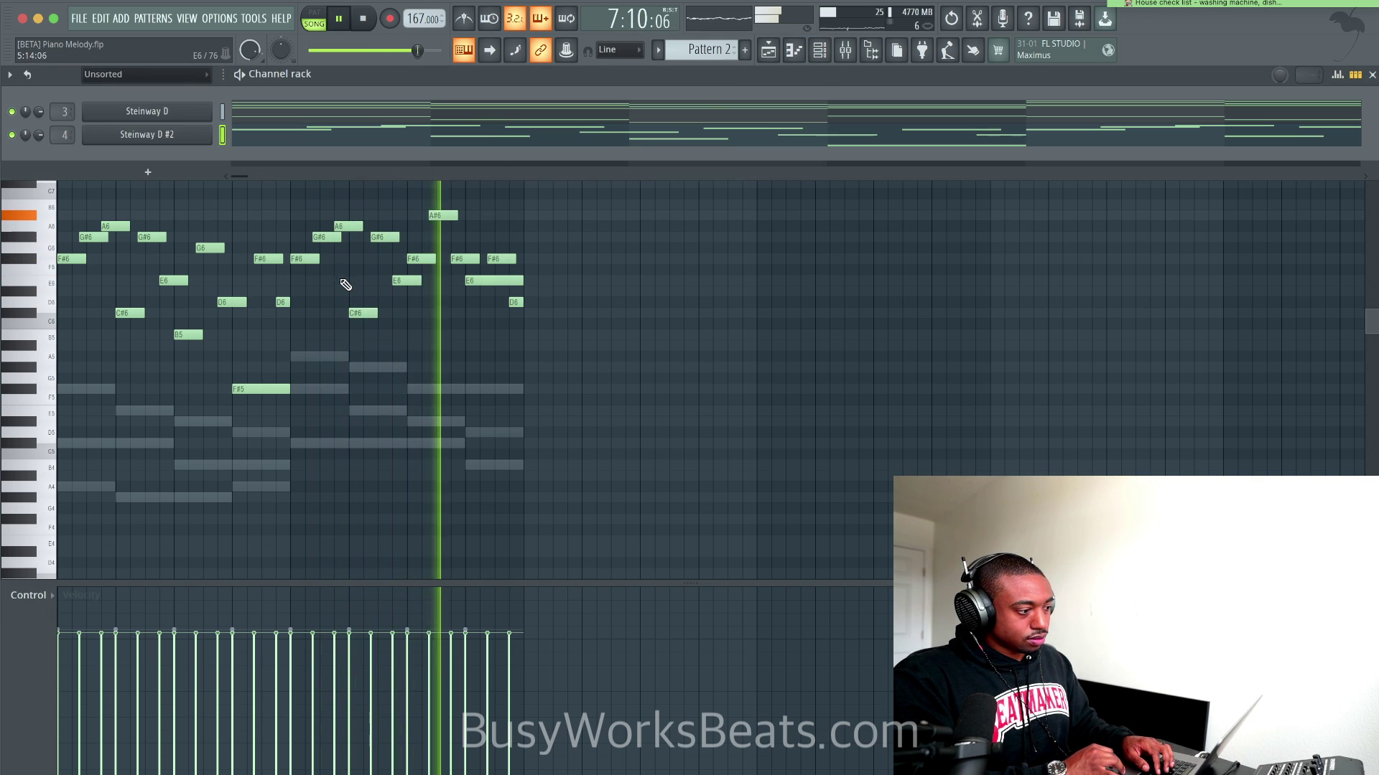
key("space")
key("F6")
key("space")
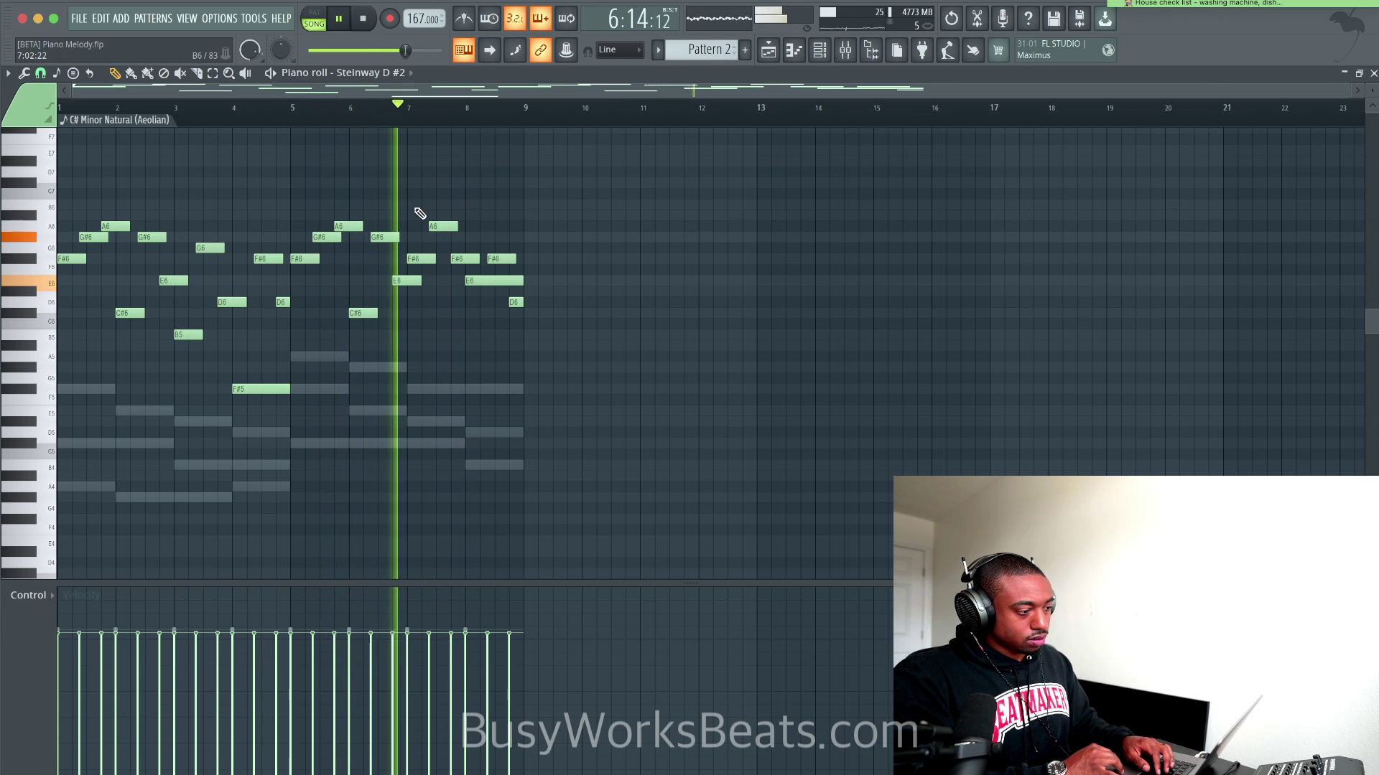
key("space")
key("space")
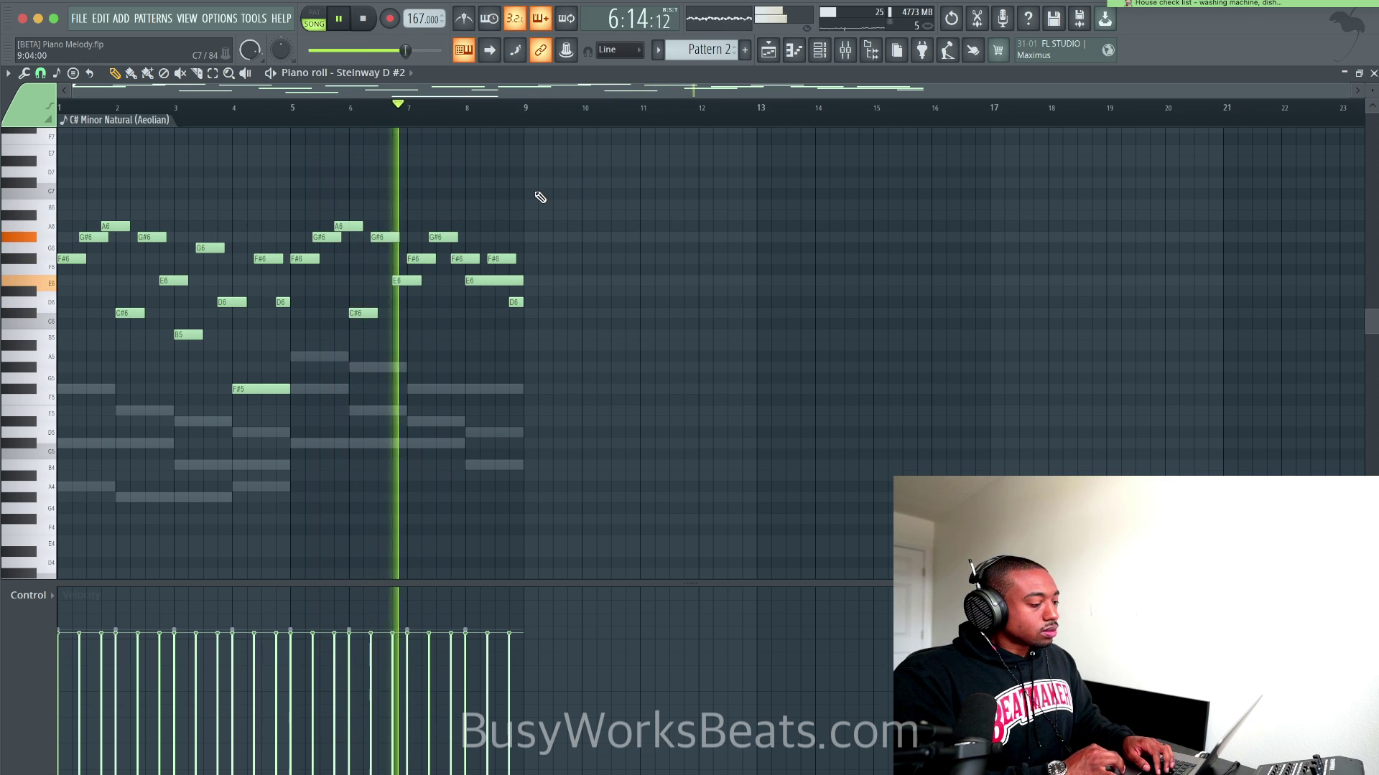
key("space")
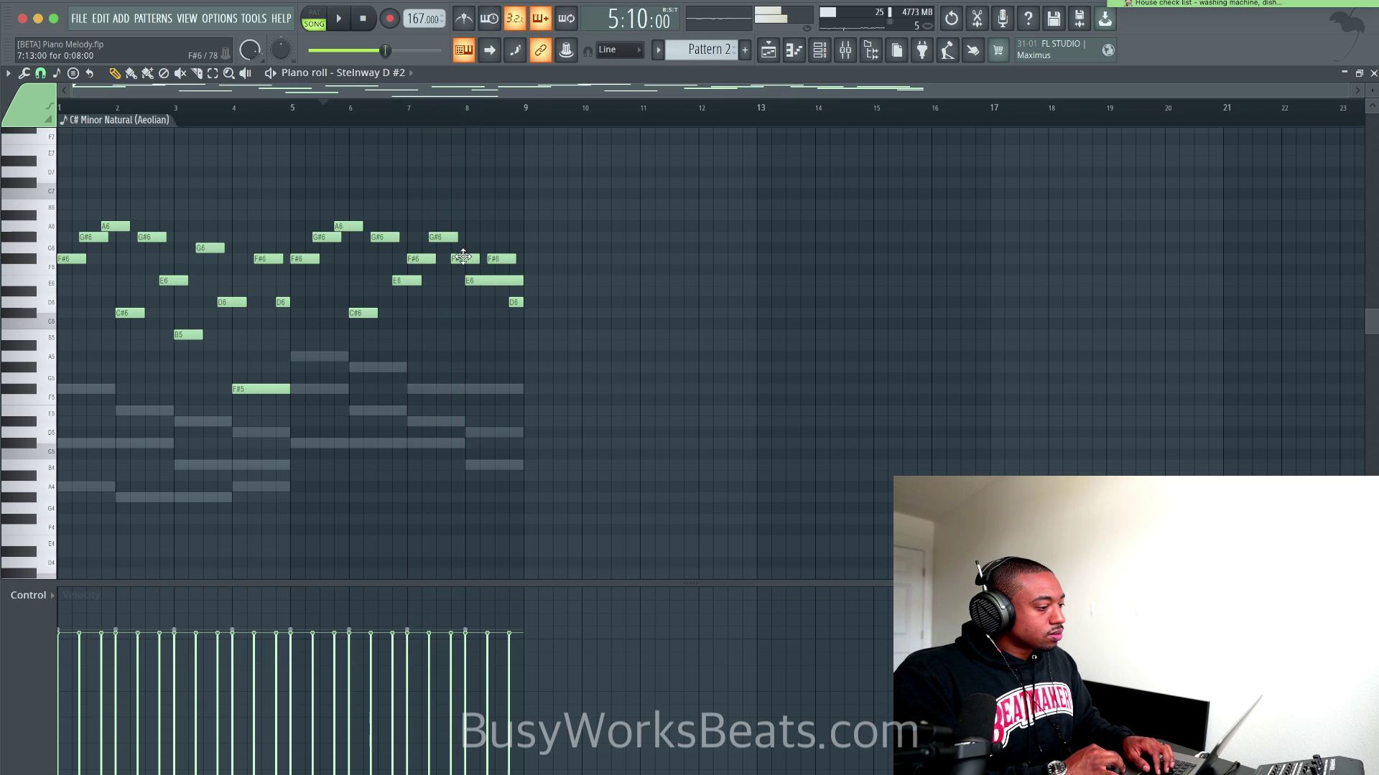
Shorten and lower the last bar 7 melody note to E6 and the long bar 8 note to C#6, and replay the ending.
left_click_drag(461, 275, 458, 281)
key("space")
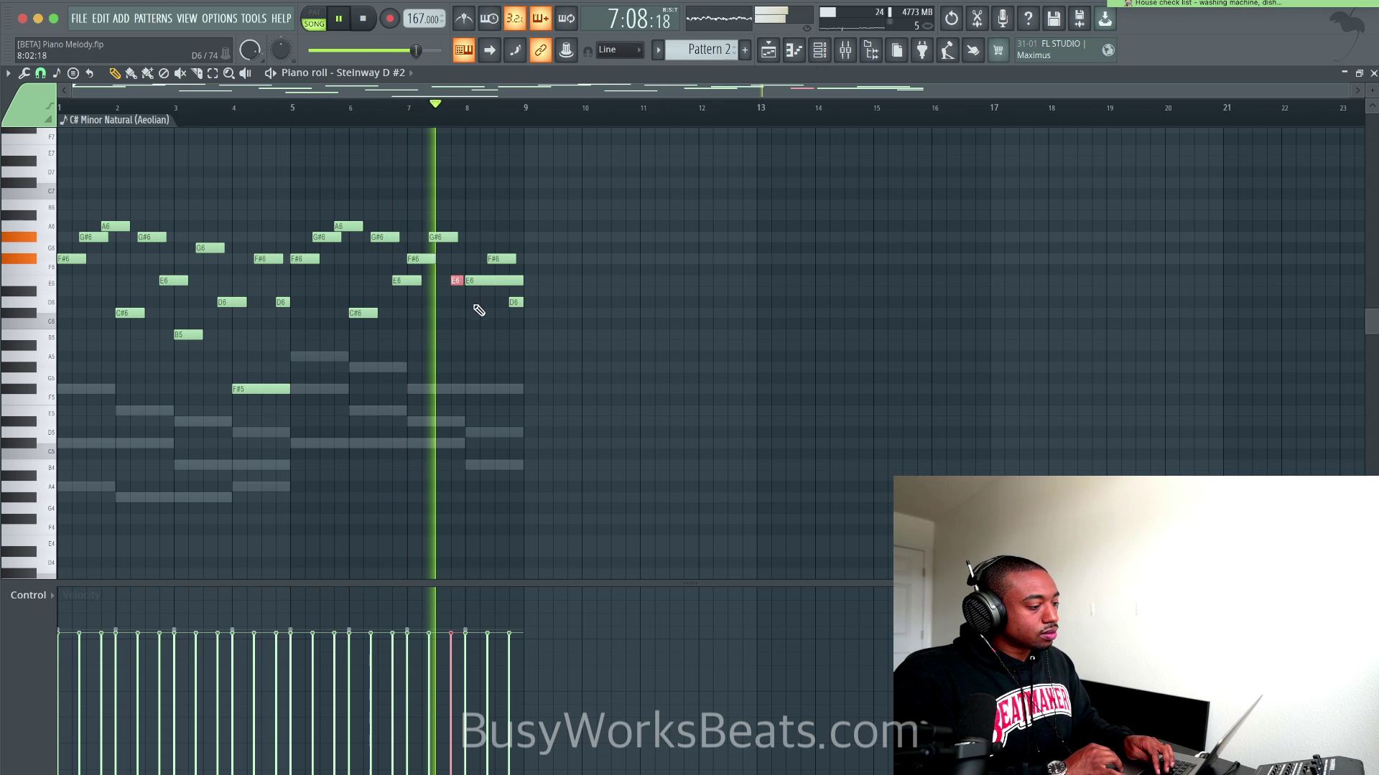
key("space")
left_click_drag(482, 280, 482, 303)
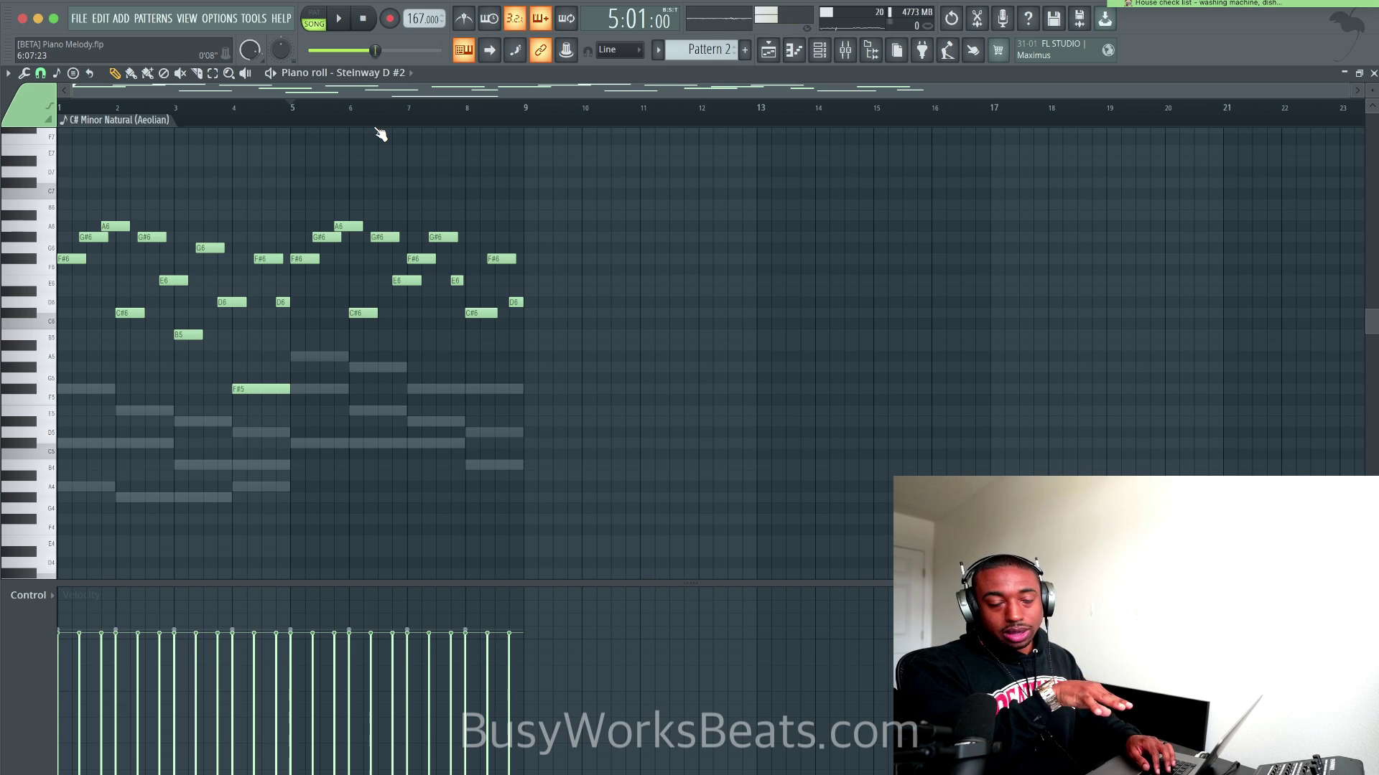
key("space")
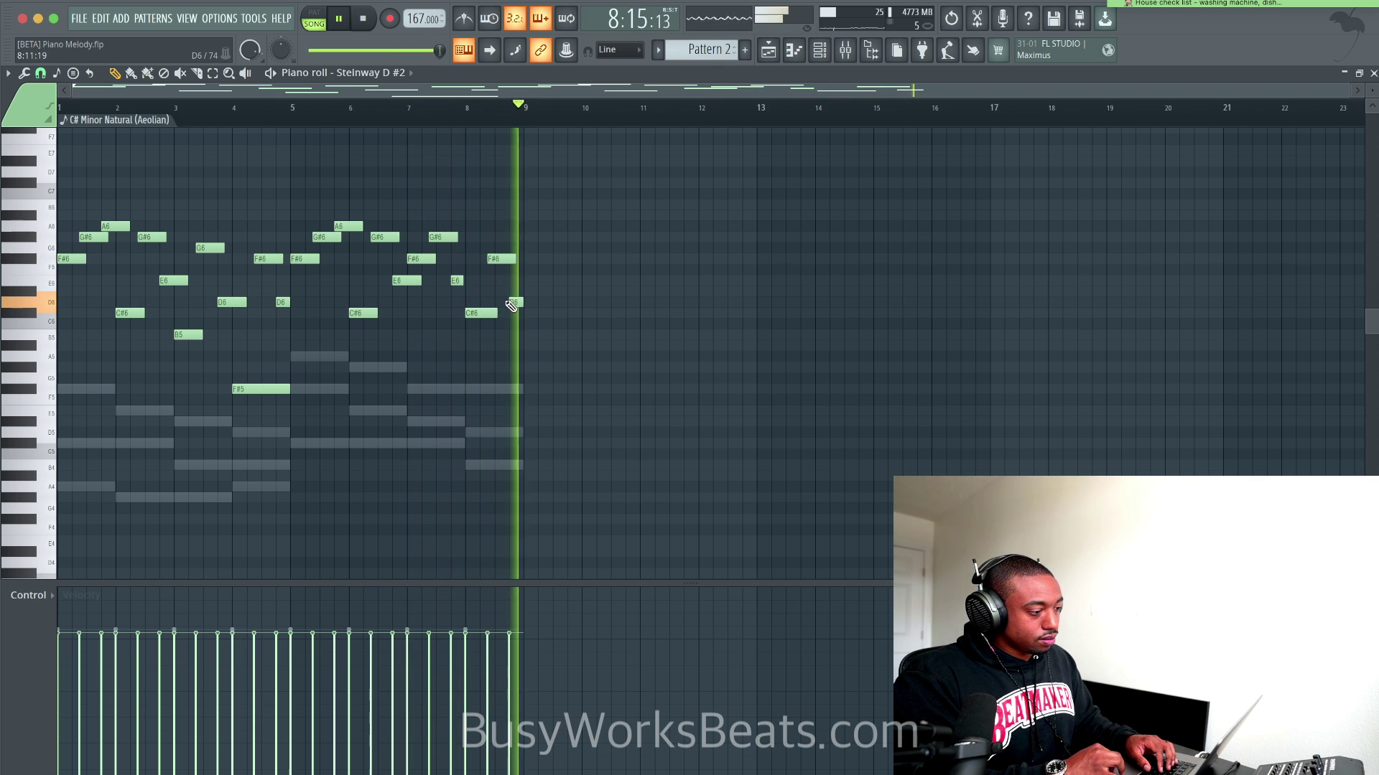
key("space")
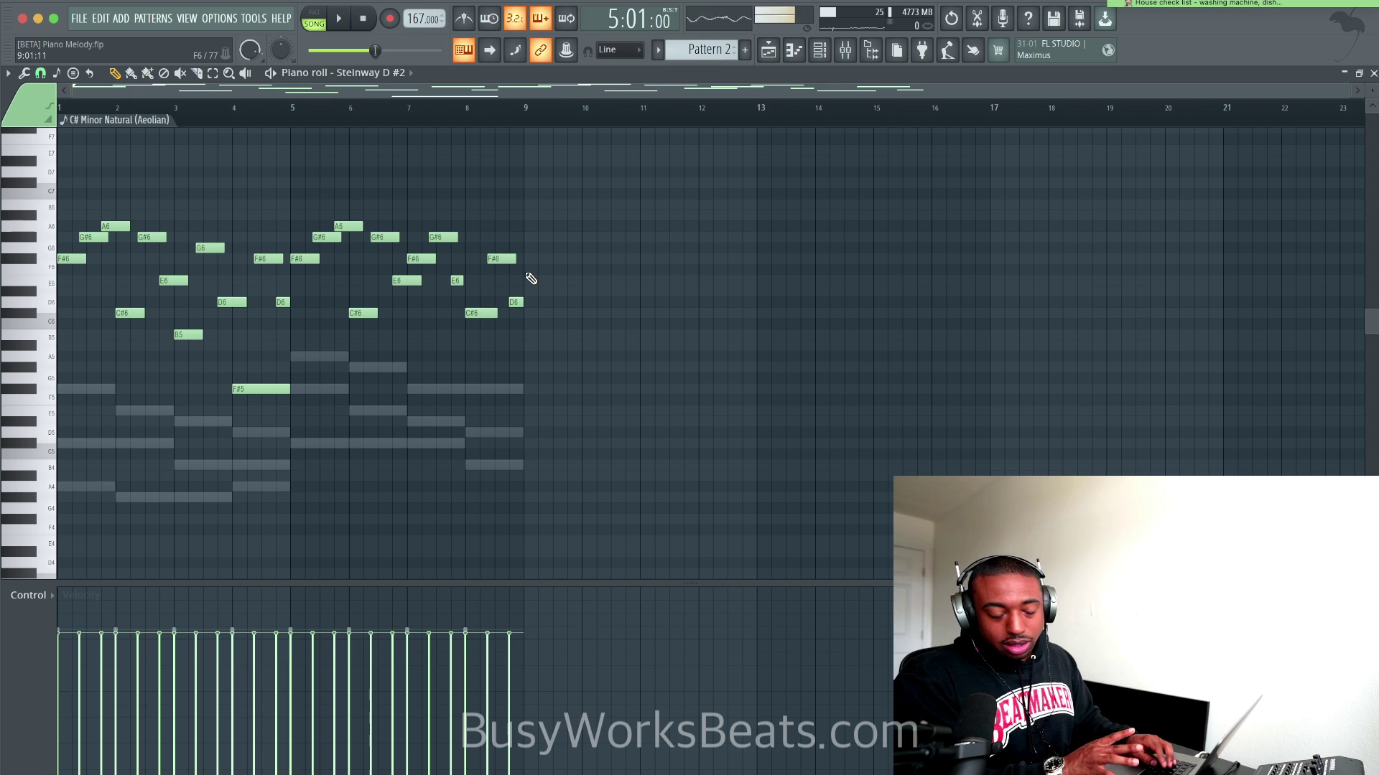
Close the piano roll and consolidate playlist Track 3 with Pattern 2 into an audio clip.
left_click(1373, 73)
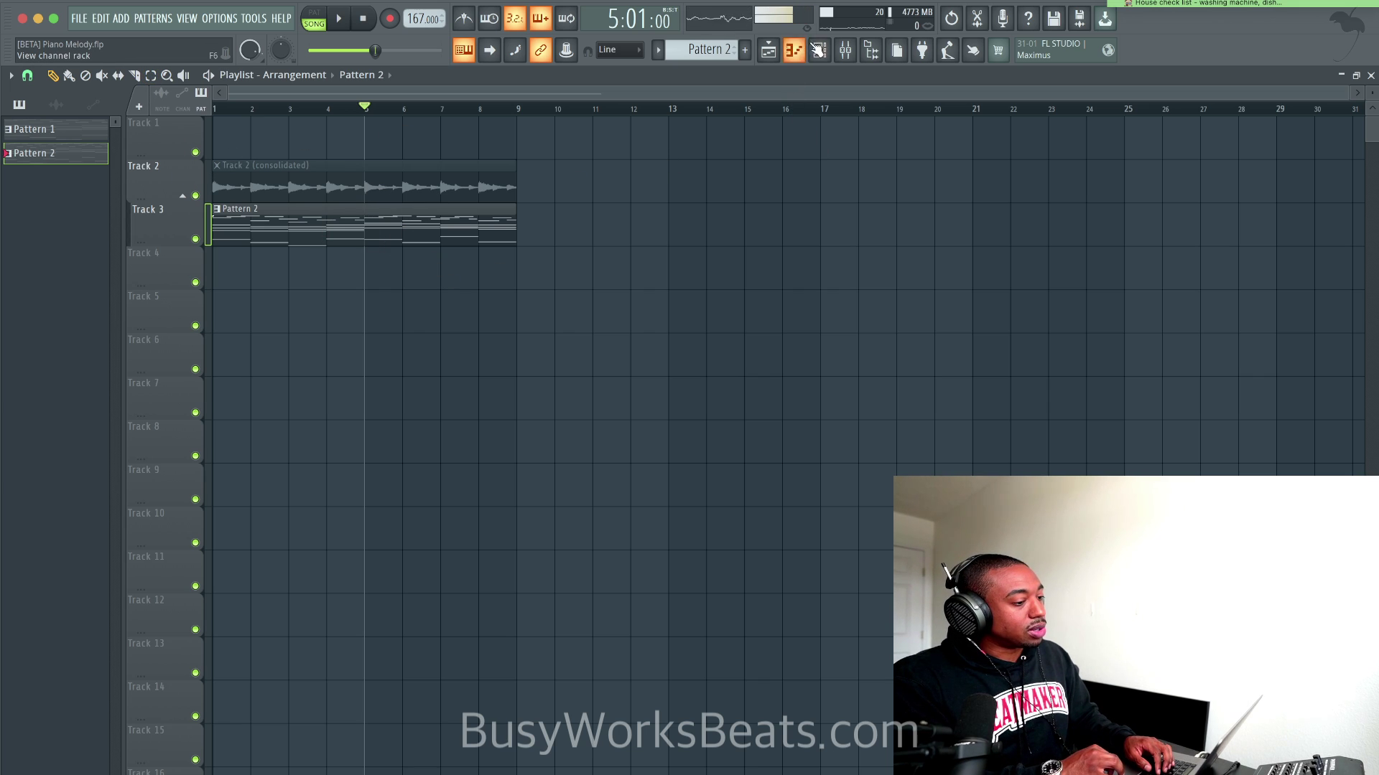
left_click(817, 50)
key("F6")
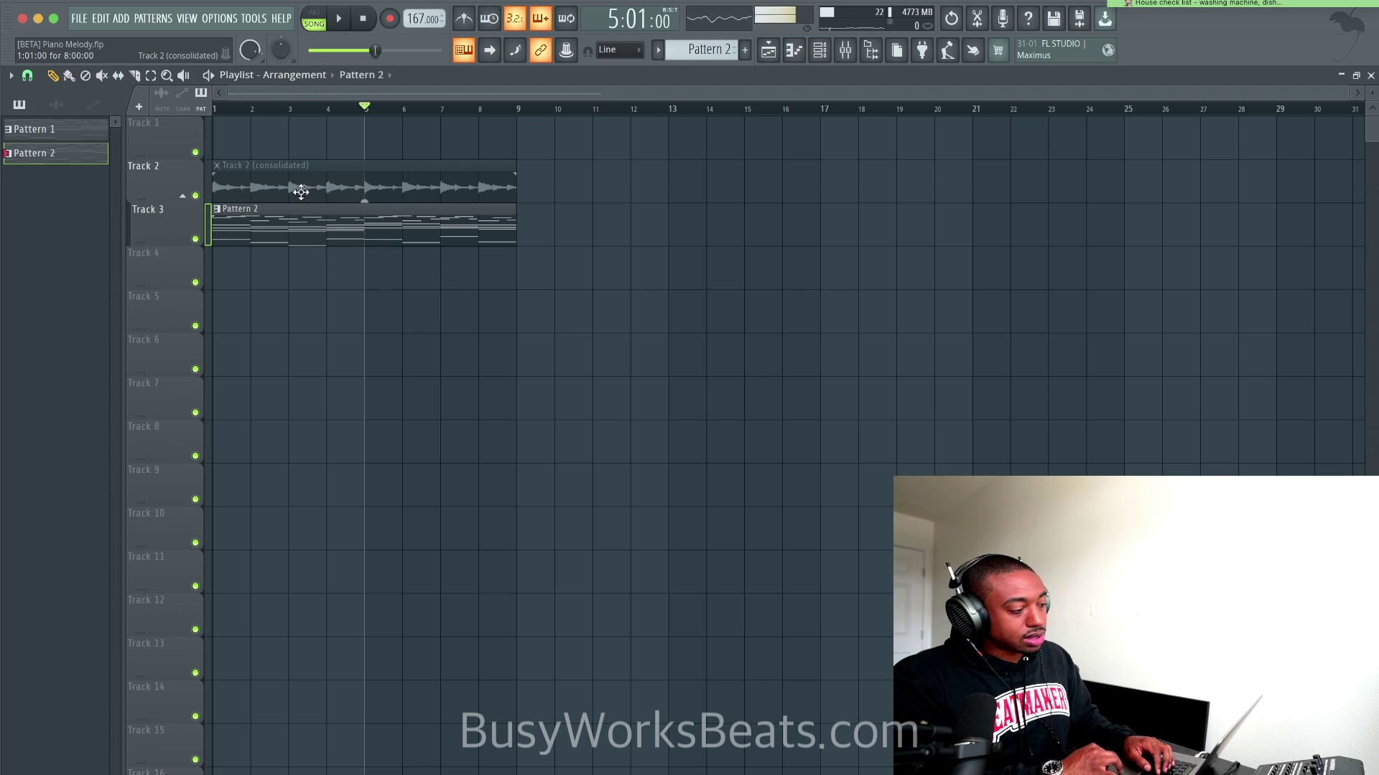
right_click(190, 218)
mouse_move(282, 488)
left_click(351, 491)
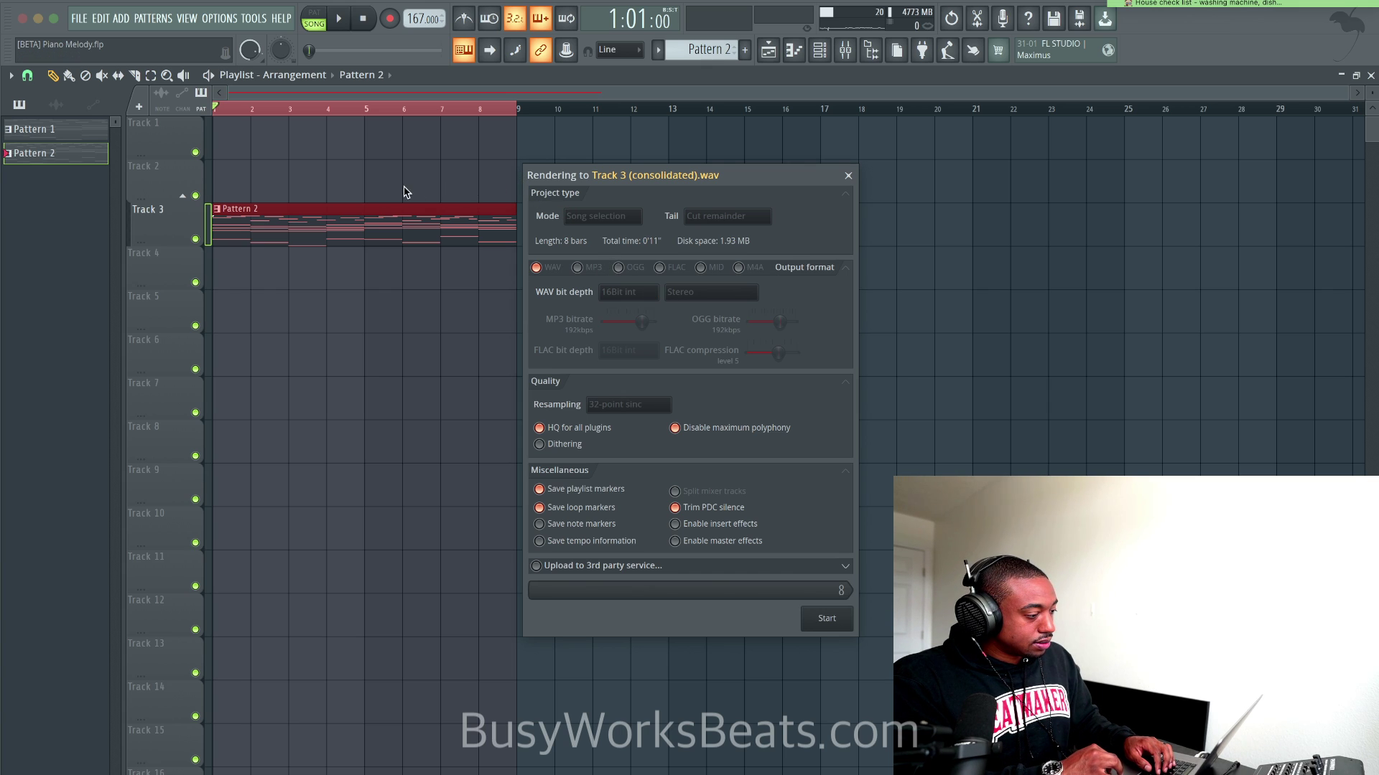
Open the Track 3 (consolidated) audio clip's settings and set its time-stretching mode to Resample.
double_click(395, 235)
left_click(492, 287)
left_click(473, 330)
left_click(474, 287)
left_click(476, 316)
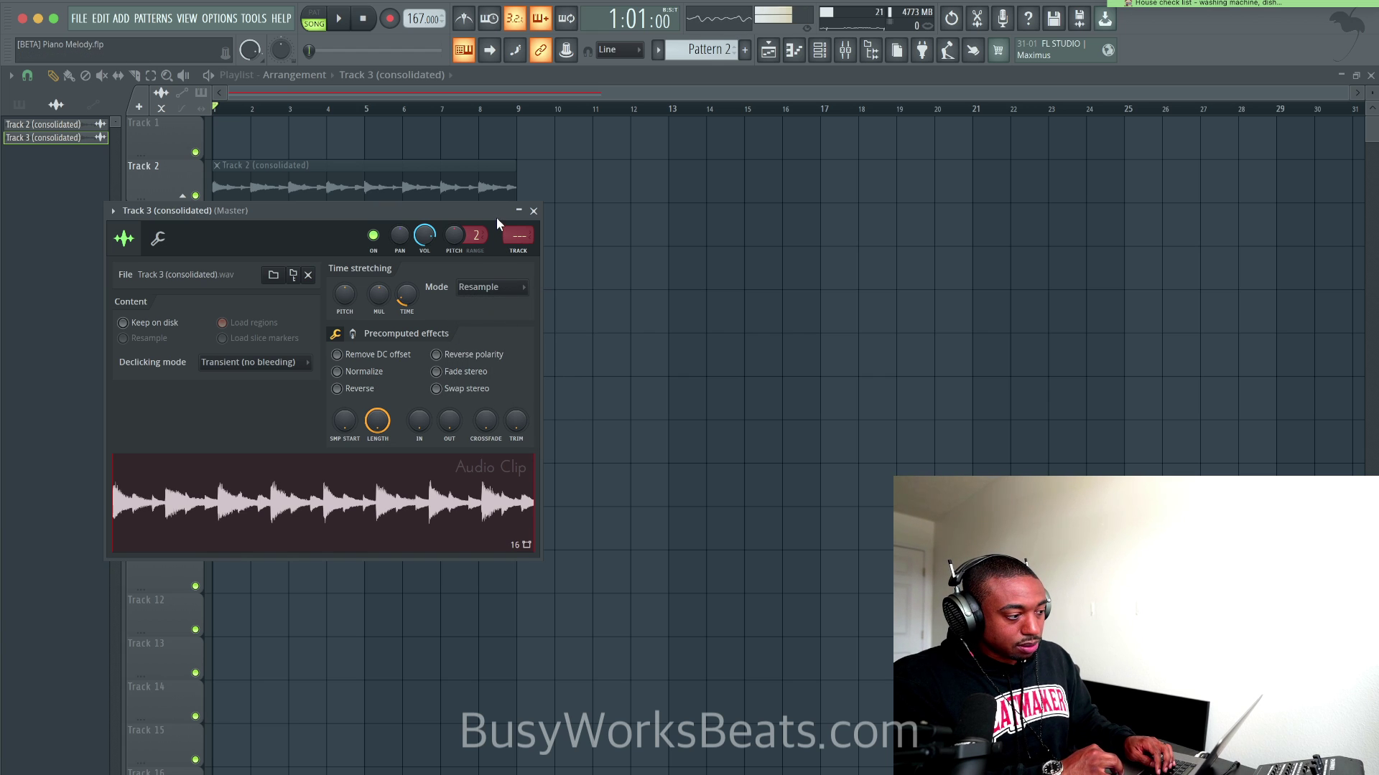
Route the Track 3 (consolidated) clip to mixer track 5 and load kHs Reverser in its first effect slot.
key("ctrl+l")
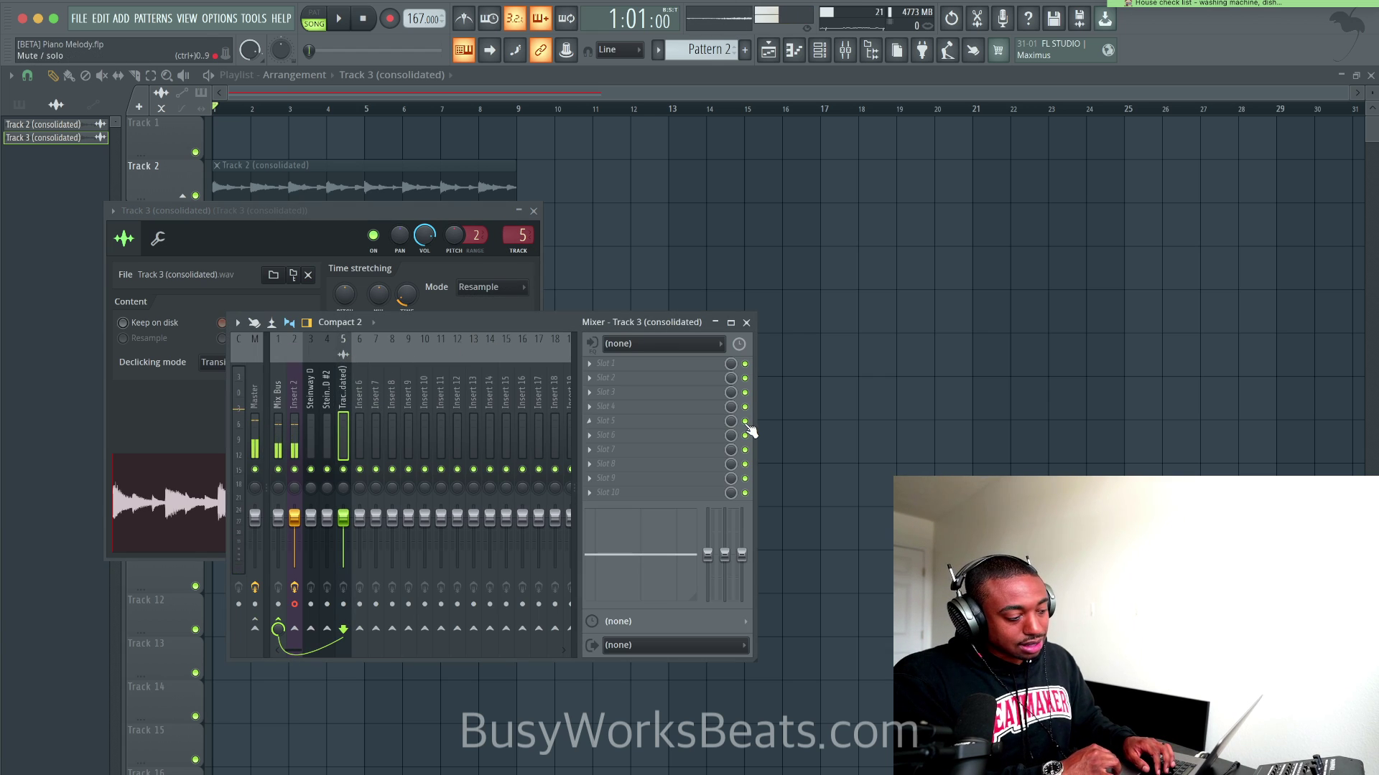
left_click(649, 367)
scroll(503, 588, "down", 5)
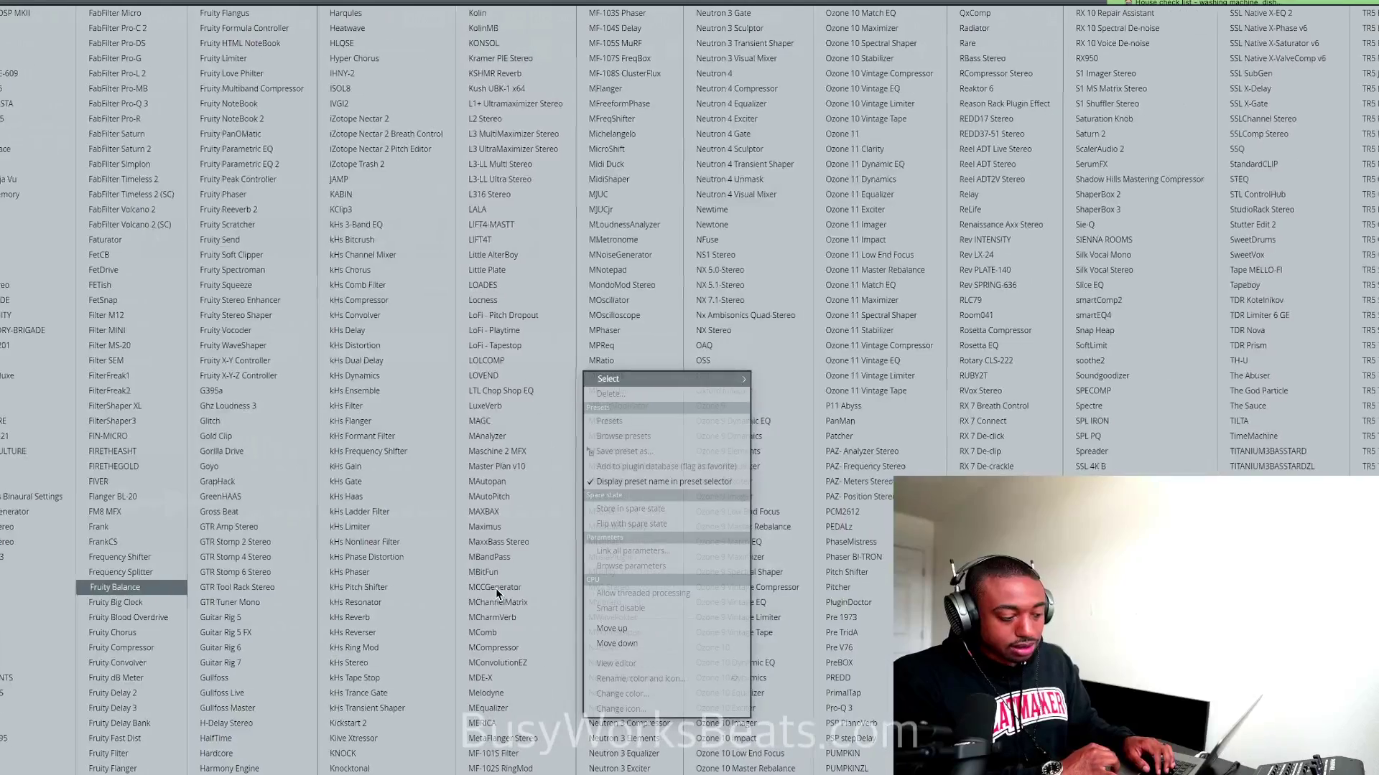
left_click(403, 634)
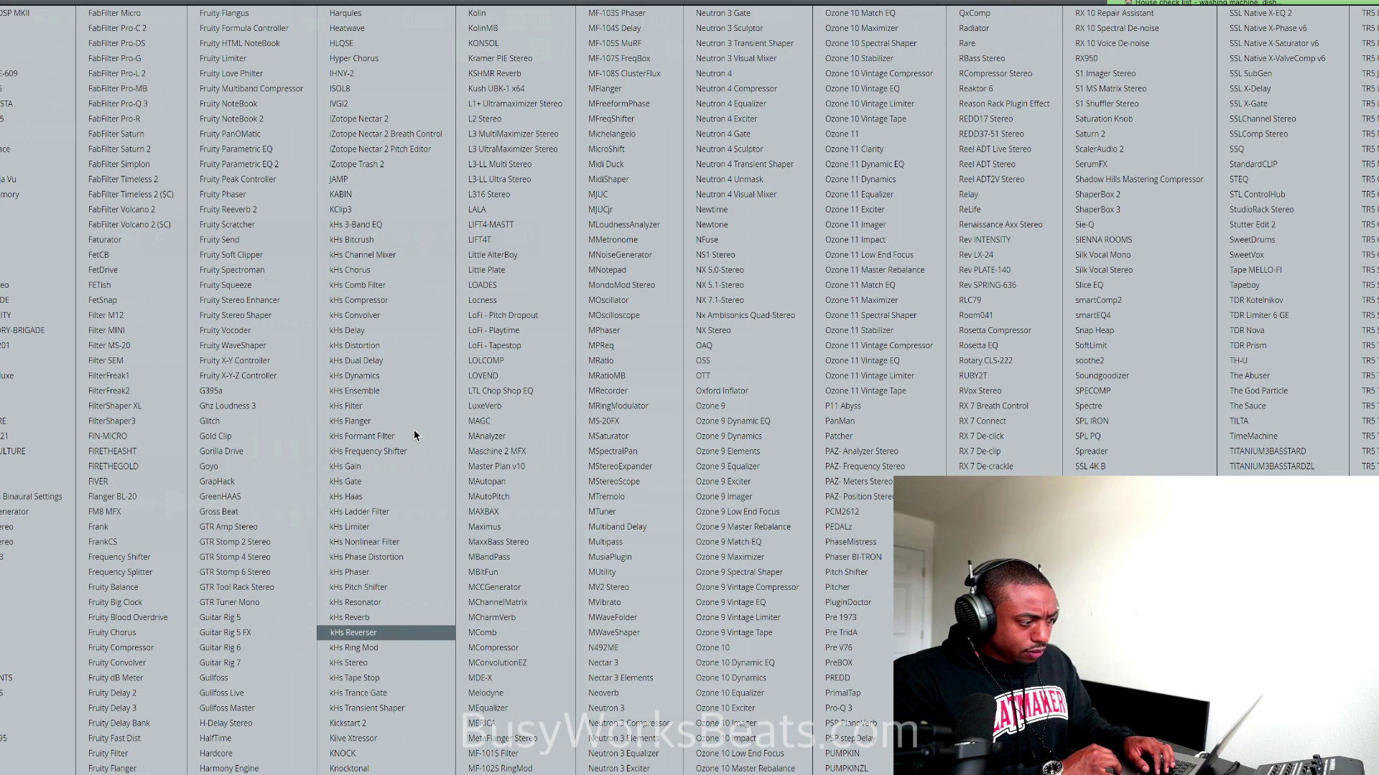
Play the clip through the Reverser and close the audio clip's settings, keeping the mixer open.
key("space")
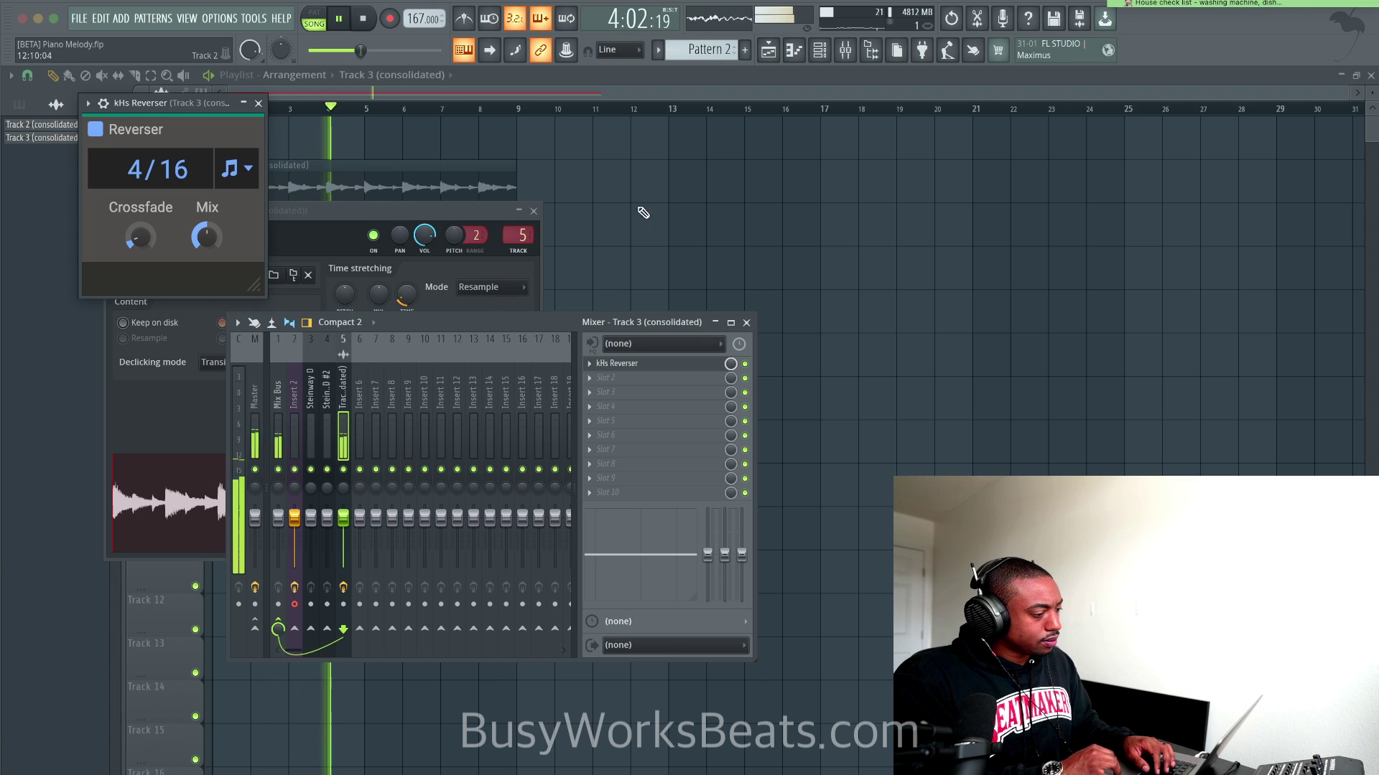
left_click_drag(395, 208, 395, 369)
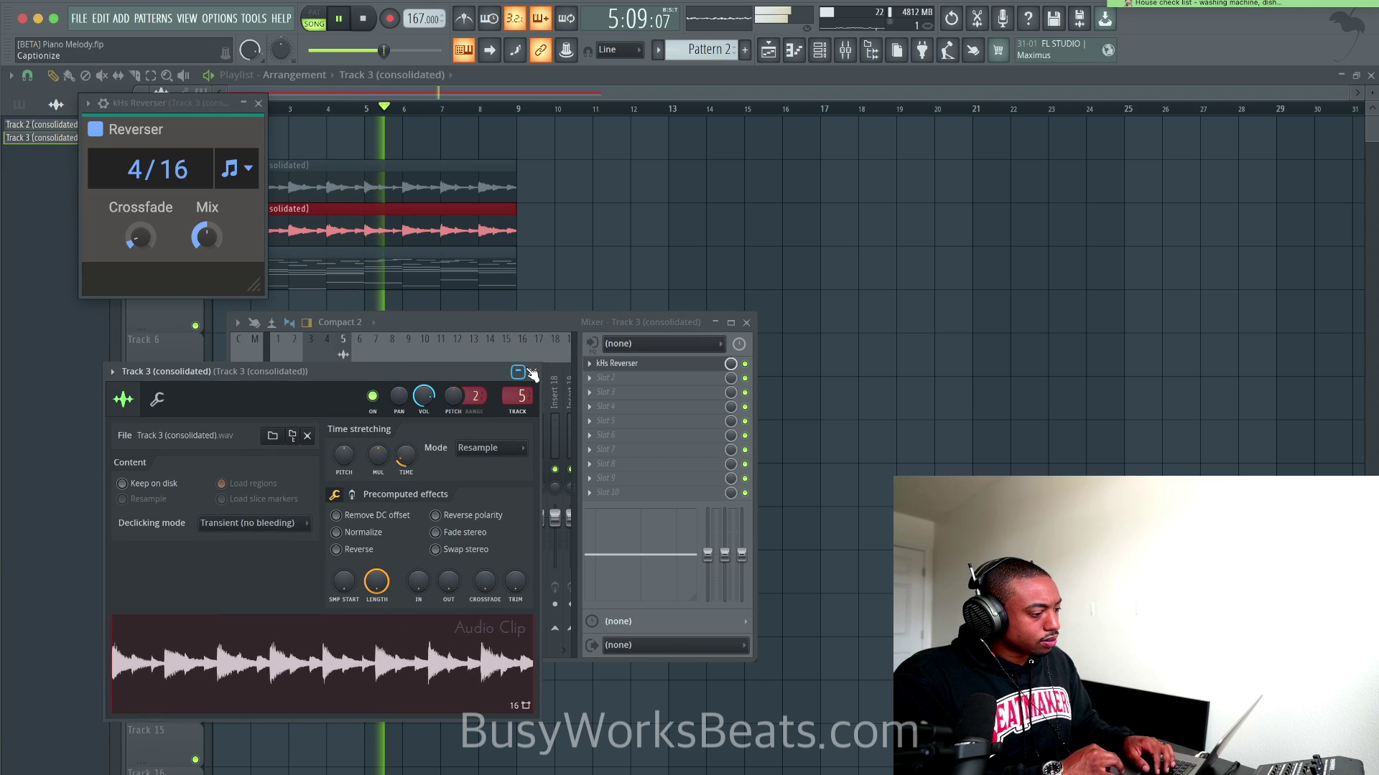
left_click(530, 371)
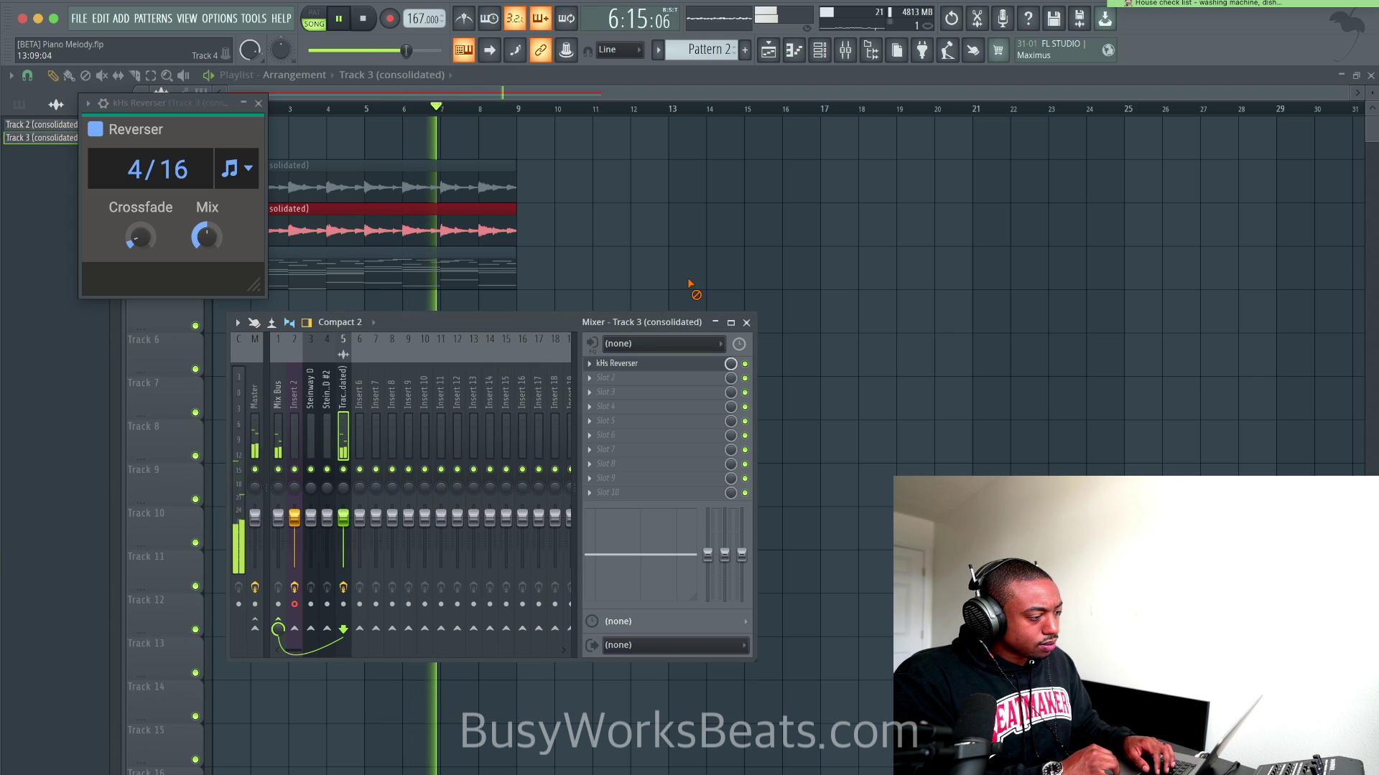
key("F9")
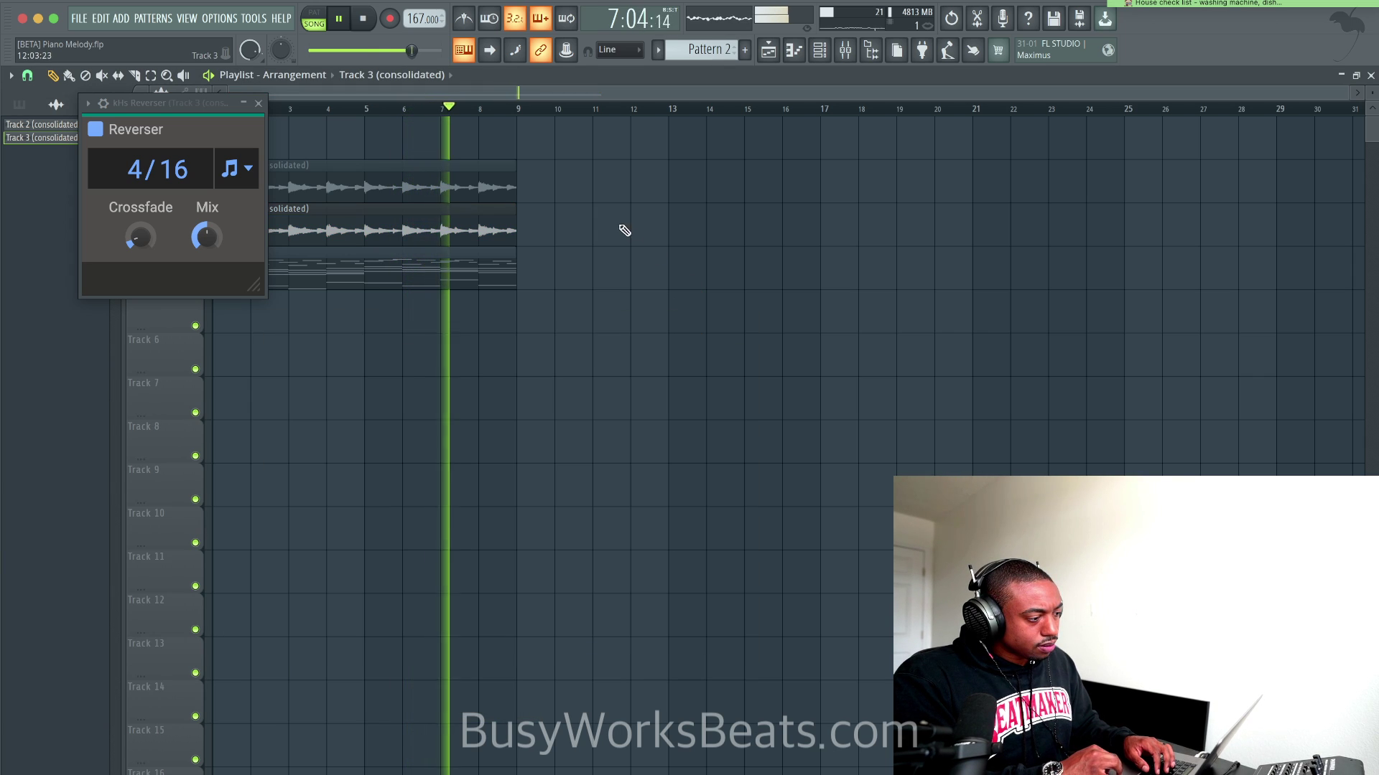
left_click(845, 51)
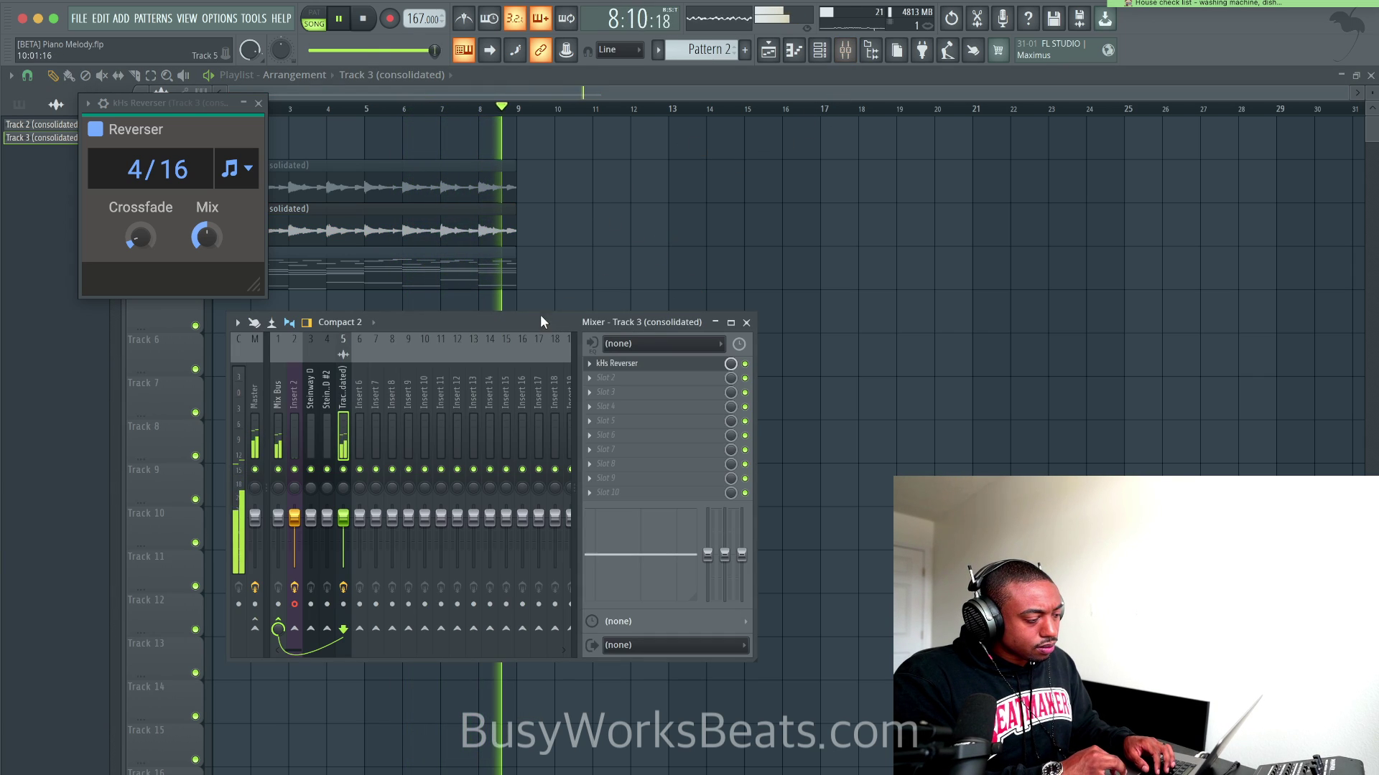
Load kHs Bitcrush in the second effect slot and set its rate to 10.3 kHz and its mix to 79%.
left_click(631, 385)
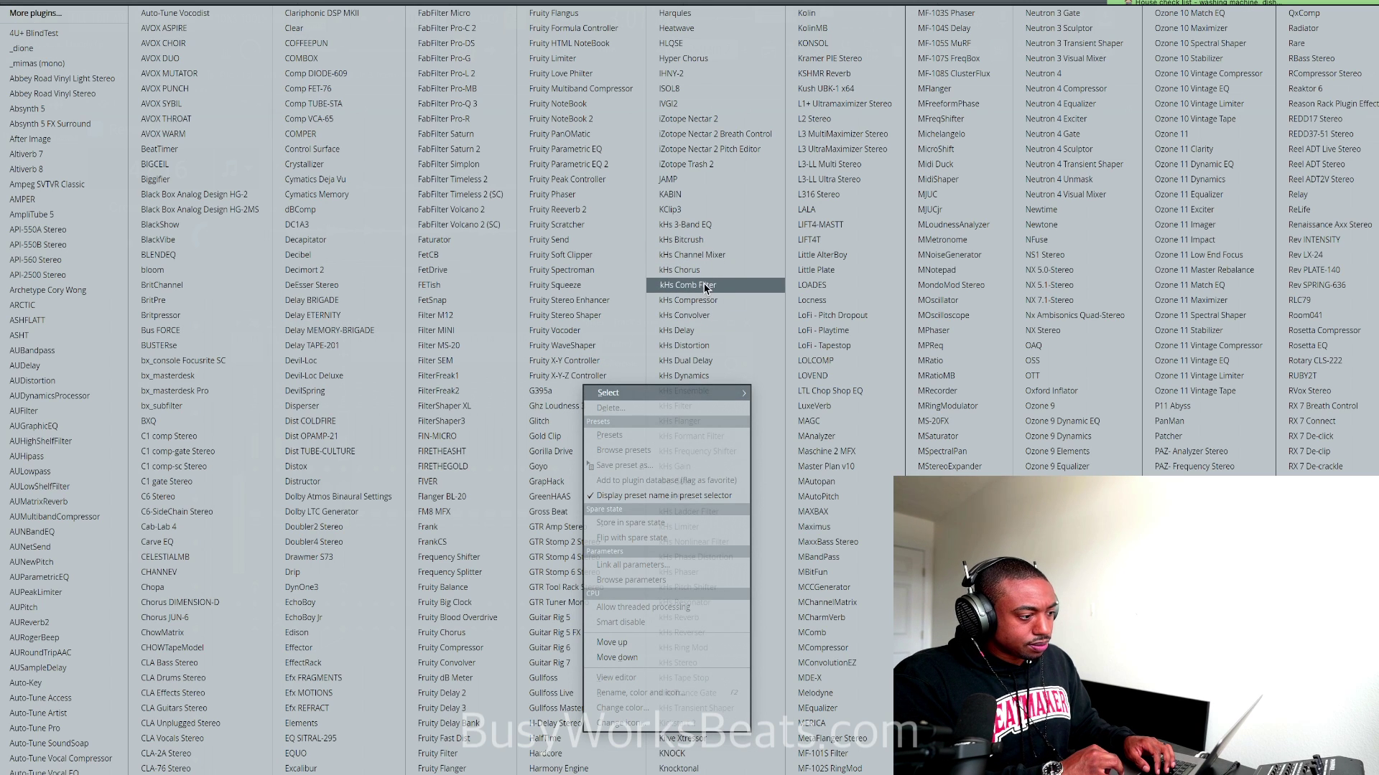
left_click(709, 242)
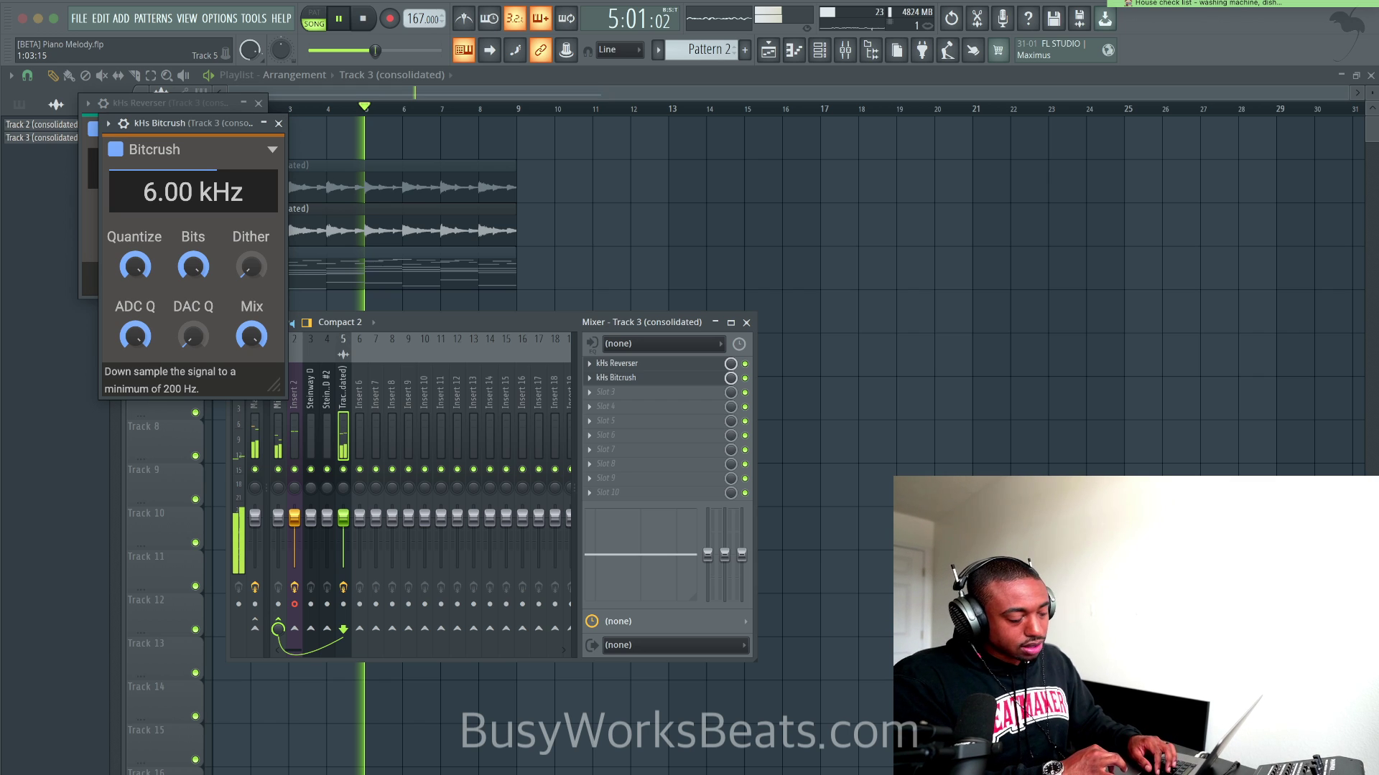
left_click_drag(194, 191, 212, 171)
left_click_drag(251, 336, 252, 337)
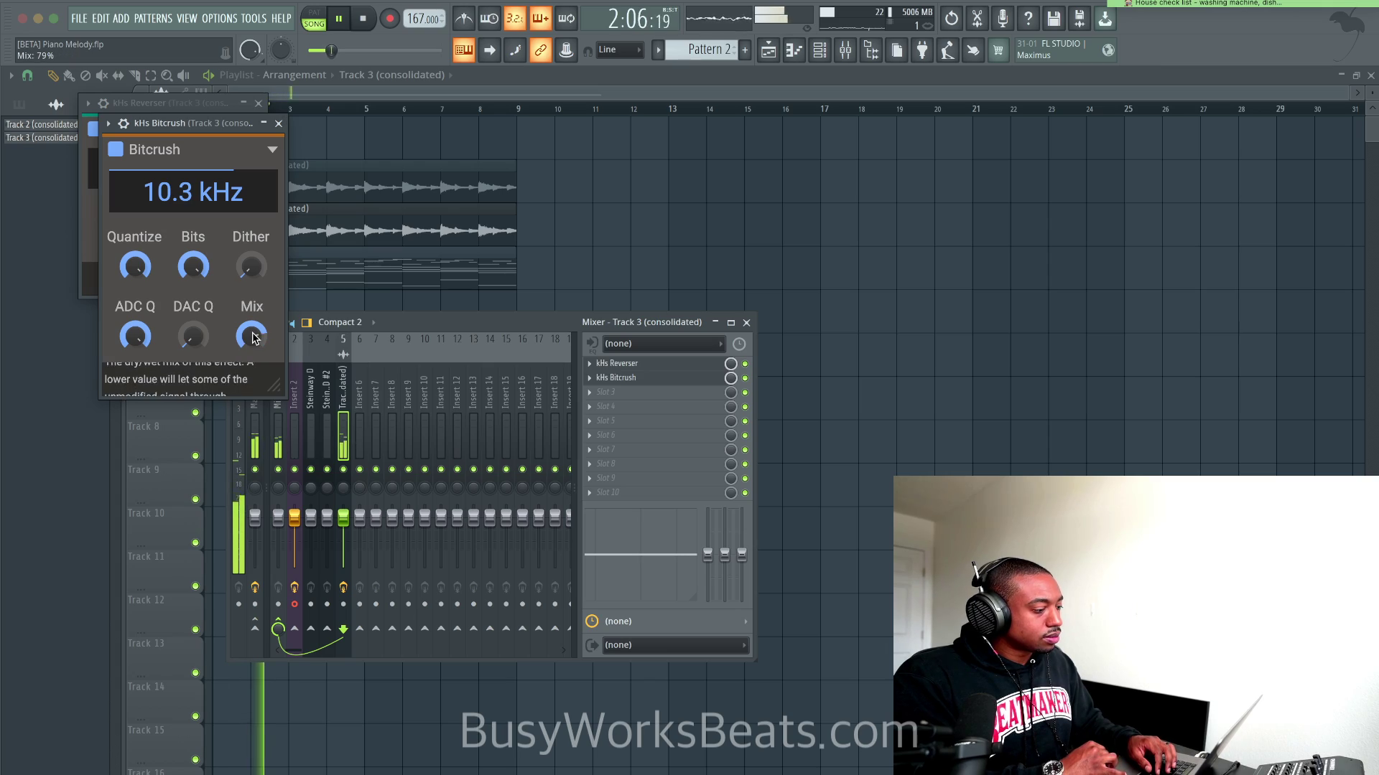
Load kHs Pitch Shifter in the third effect slot of the Track 3 (consolidated) mixer track.
left_click(605, 397)
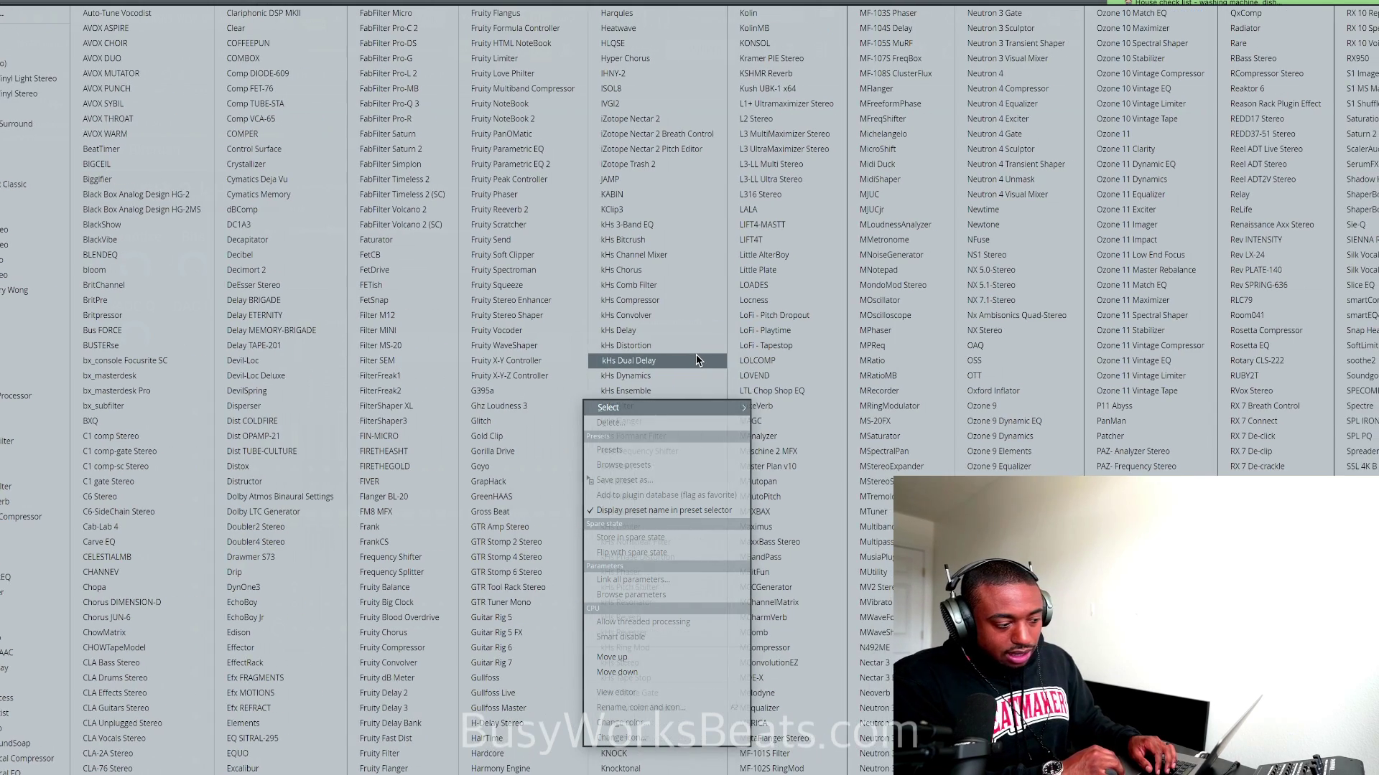
left_click(531, 588)
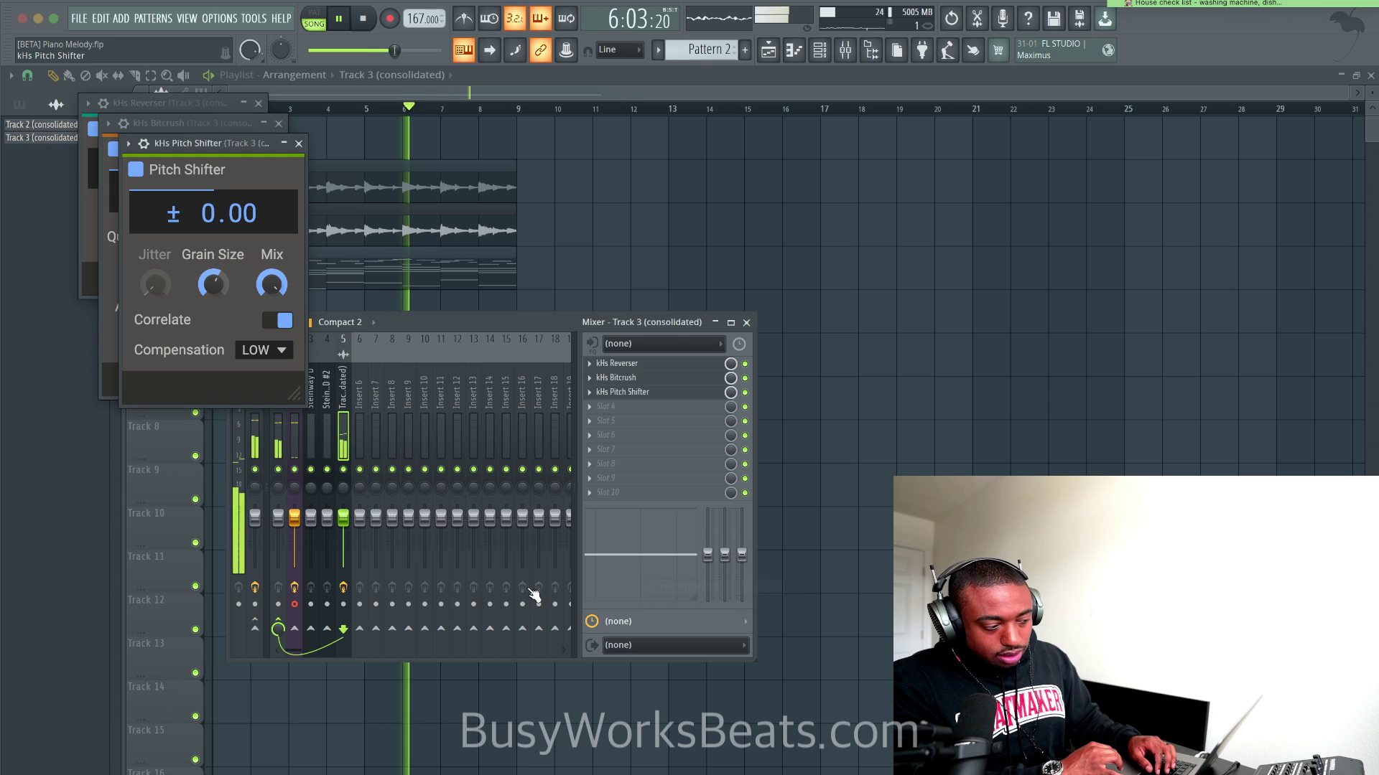
Set the Pitch Shifter's pitch to +1.00 semitone and the Bitcrush mix to 19%, and close both effect windows.
mouse_move(229, 293)
left_mouse_down()
mouse_move(228, 274)
mouse_move(222, 290)
left_mouse_up()
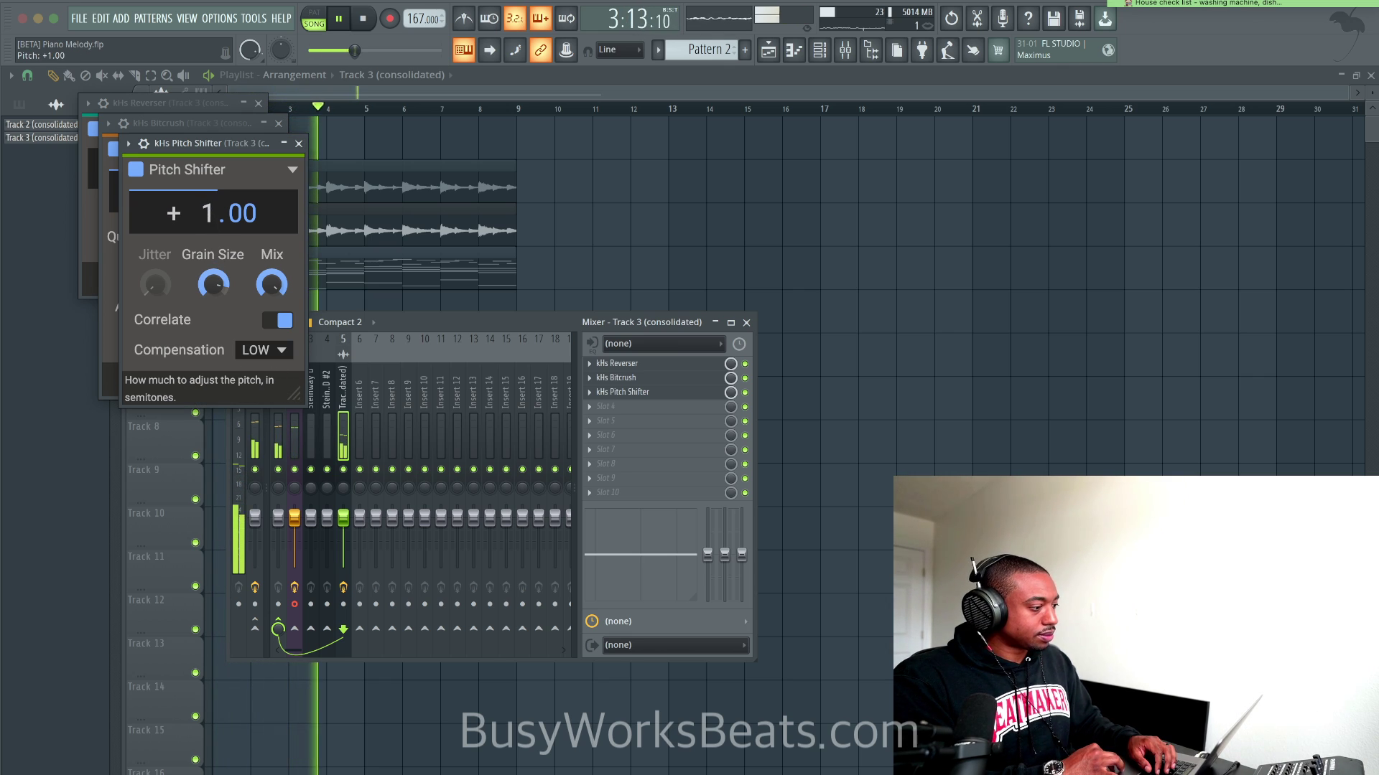
left_click(299, 143)
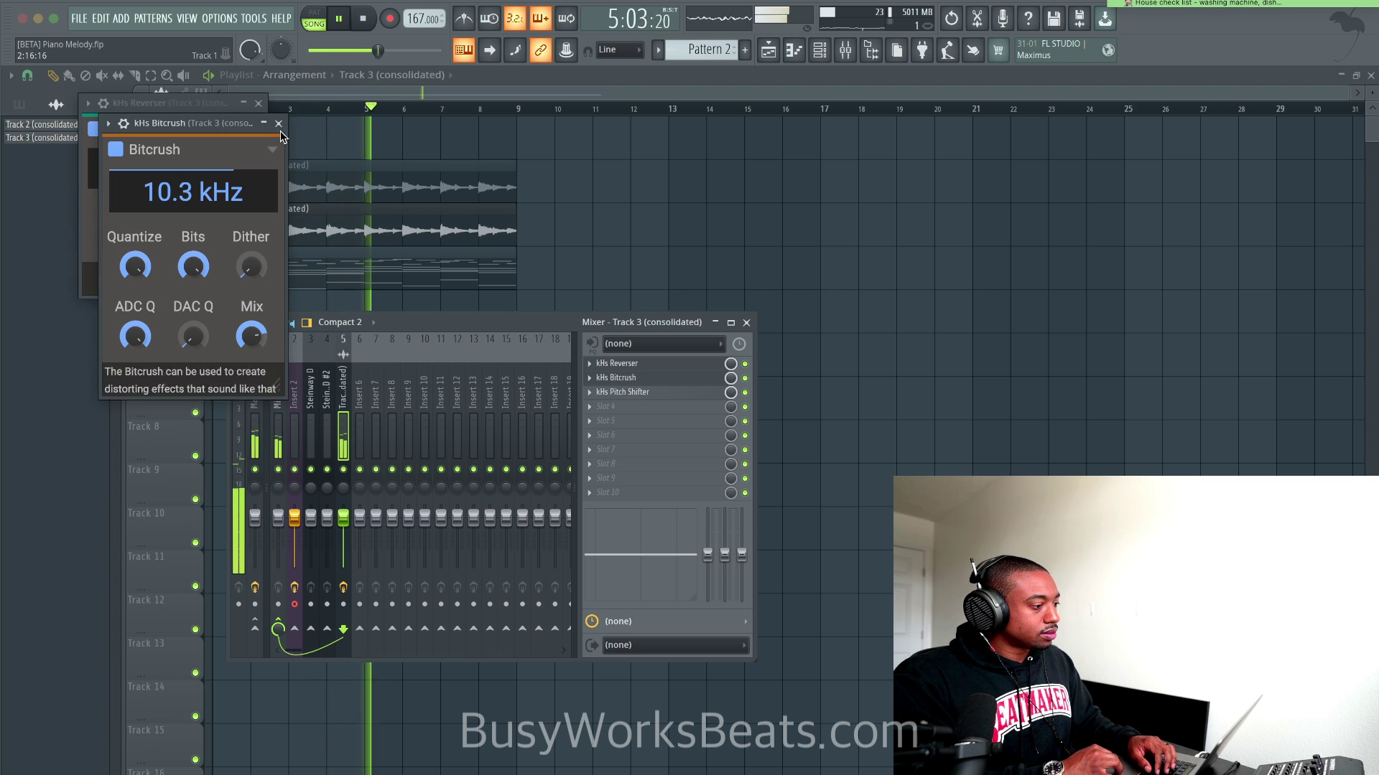
left_click(279, 122)
left_click(686, 378)
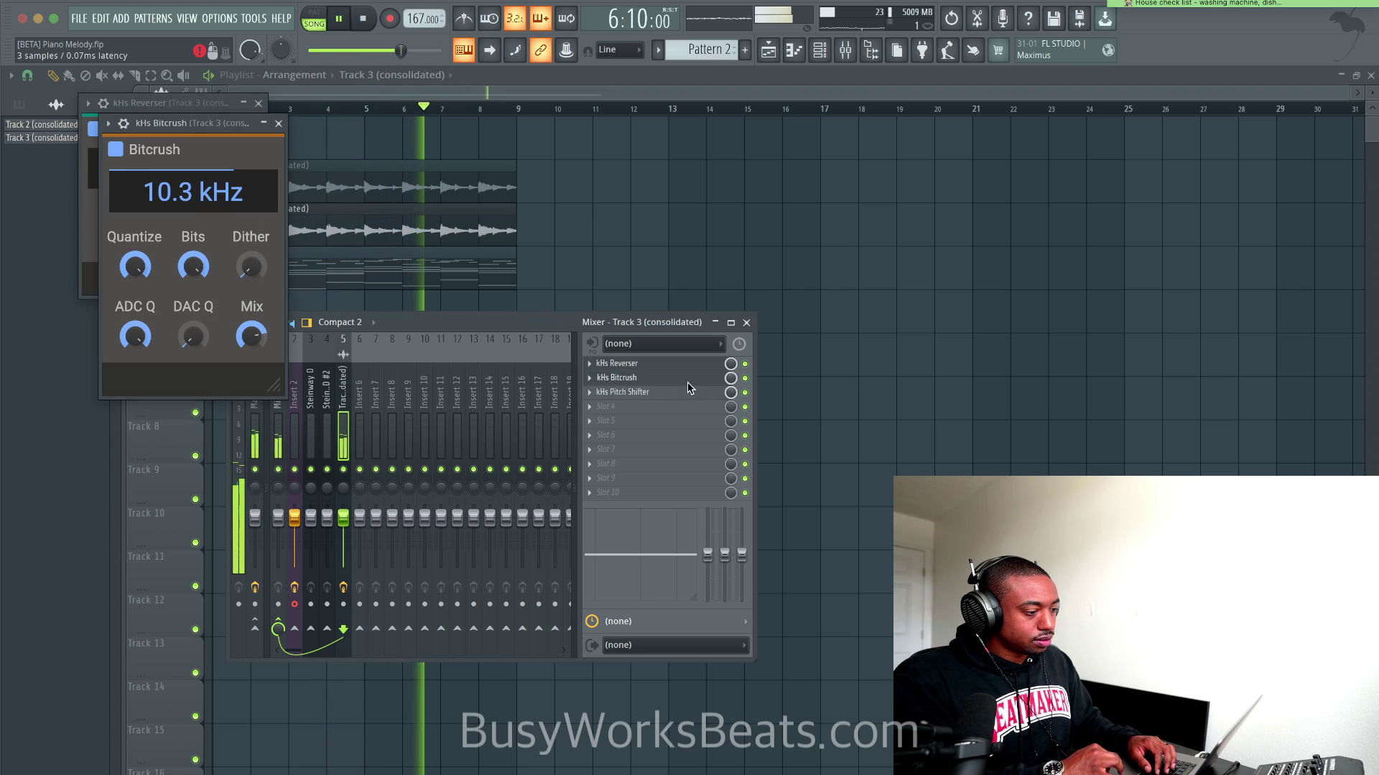
left_click_drag(250, 335, 244, 338)
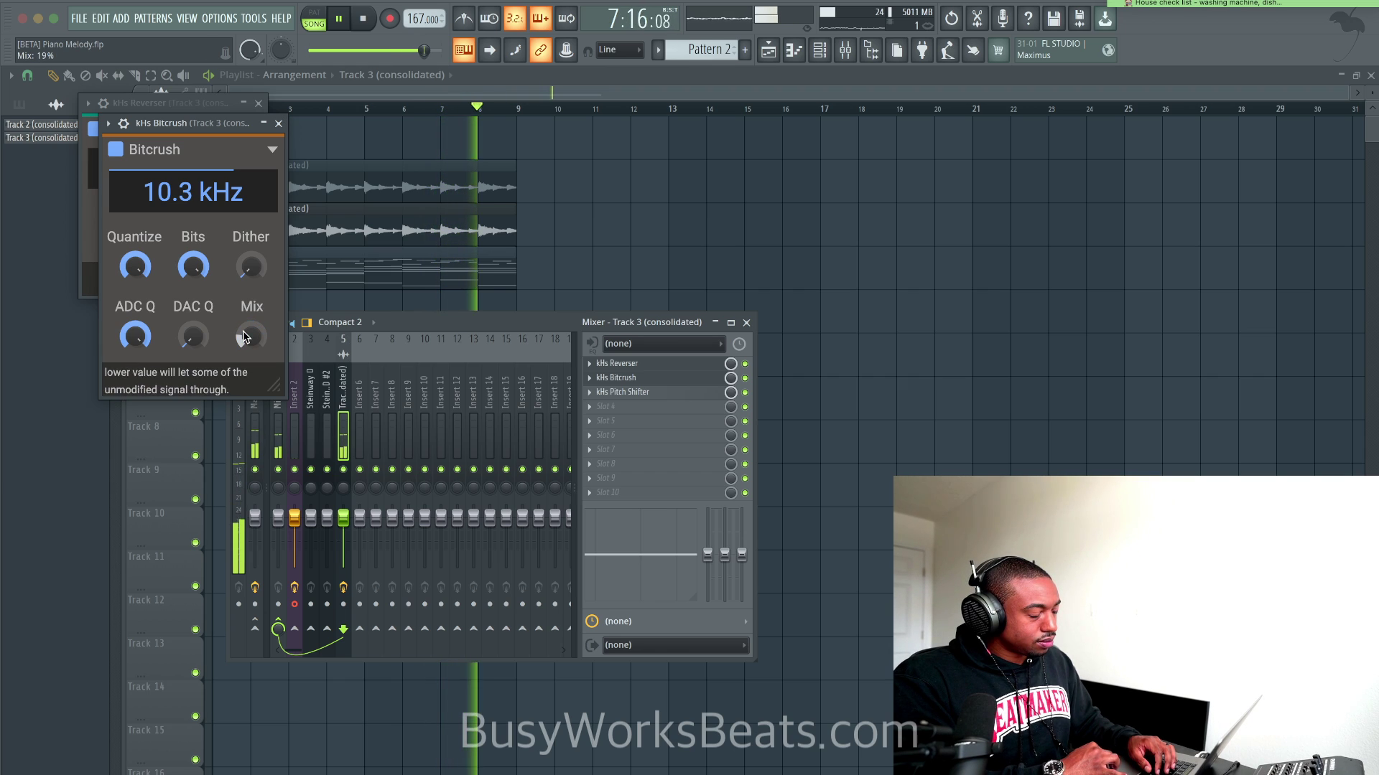
left_click(278, 122)
Set the kHs Reverser mix on the Track 3 (consolidated) mixer track to about 30% and close the effect.
left_click(259, 102)
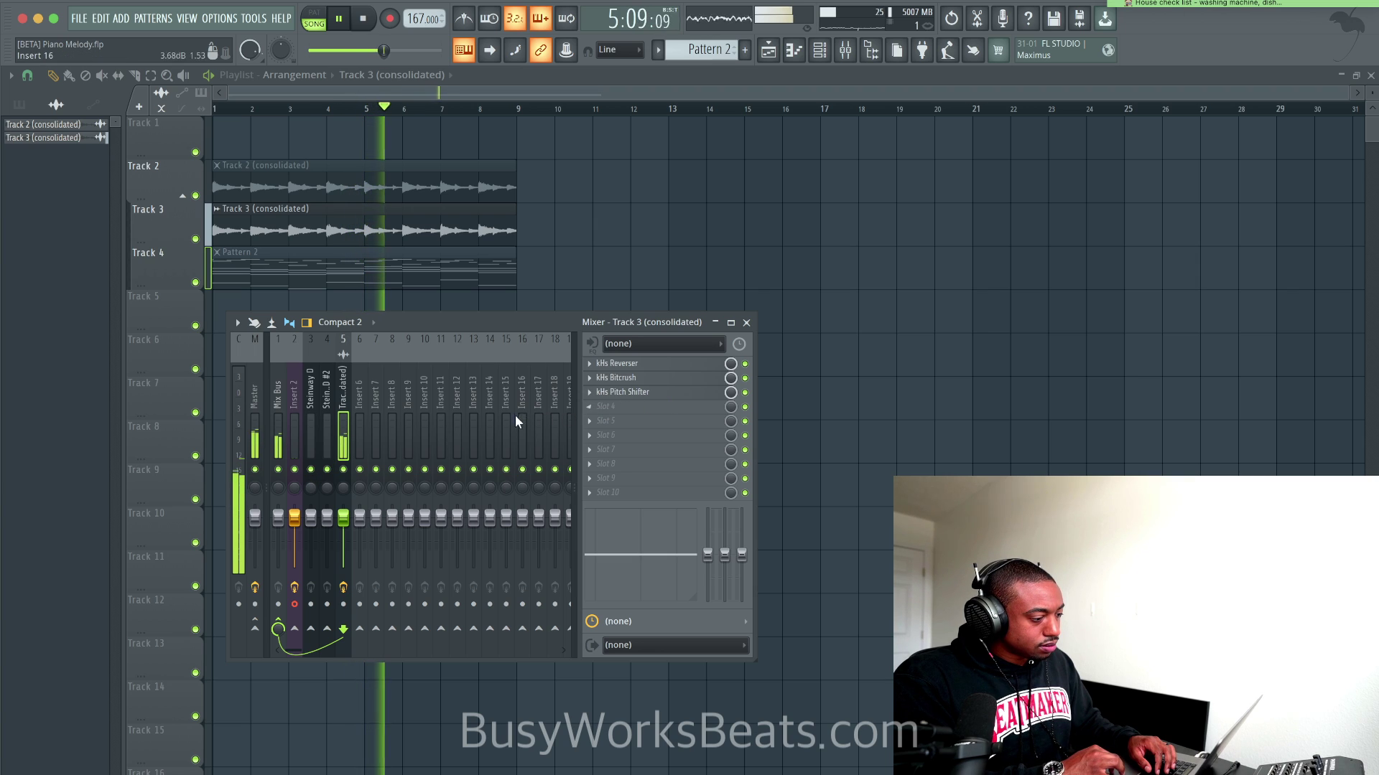
left_click(624, 363)
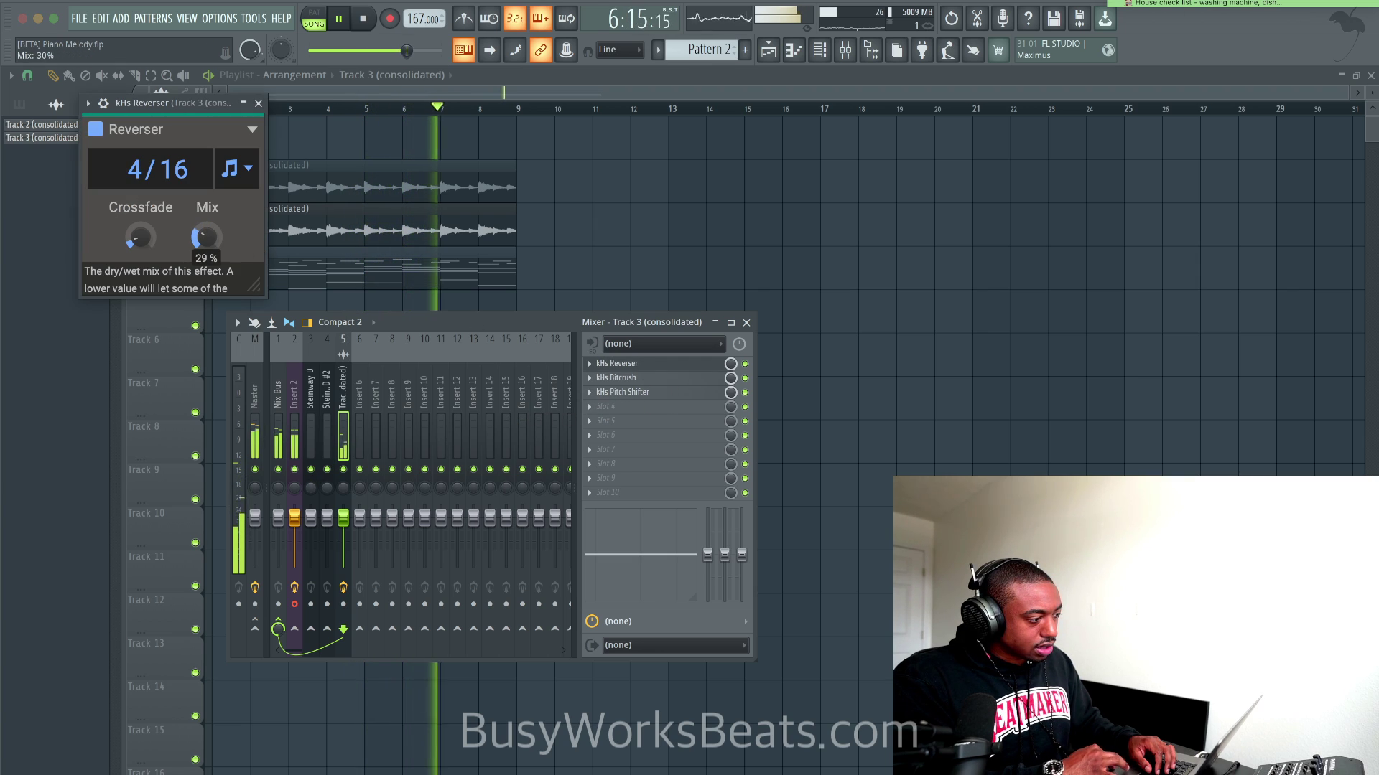
left_click(259, 103)
With mixer track Insert 2 muted, set the Pitch Shifter's grain size to about 42 ms, and unmute Insert 2.
left_click(294, 470)
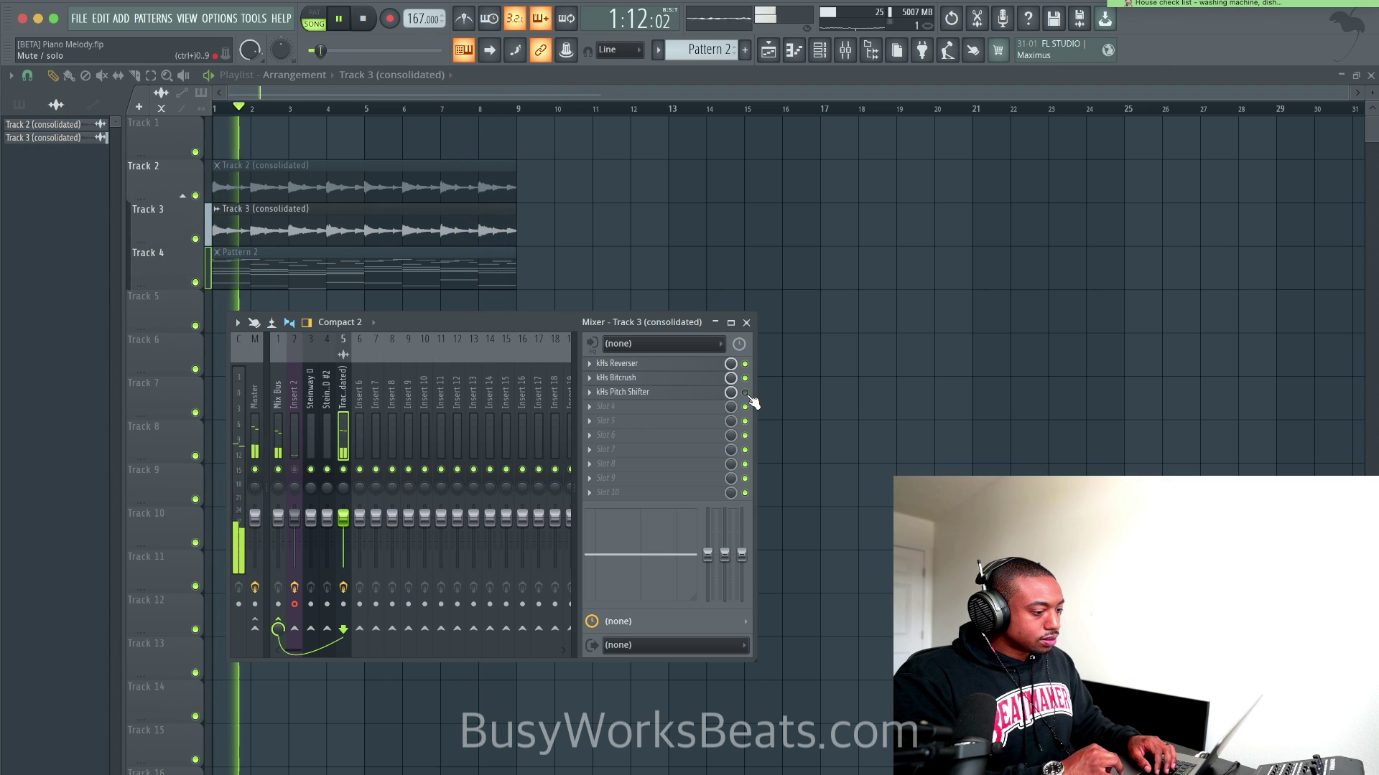
left_click(622, 392)
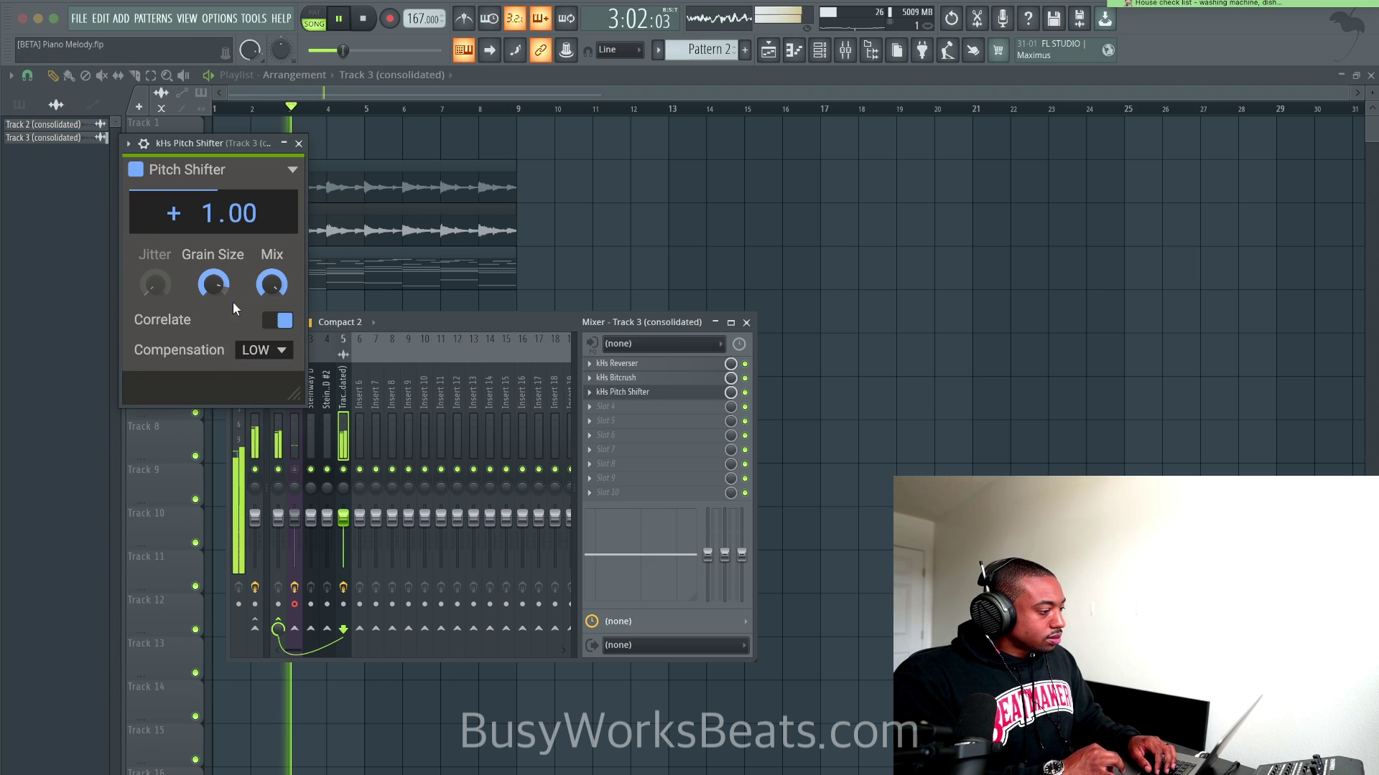
left_click_drag(213, 284, 213, 306)
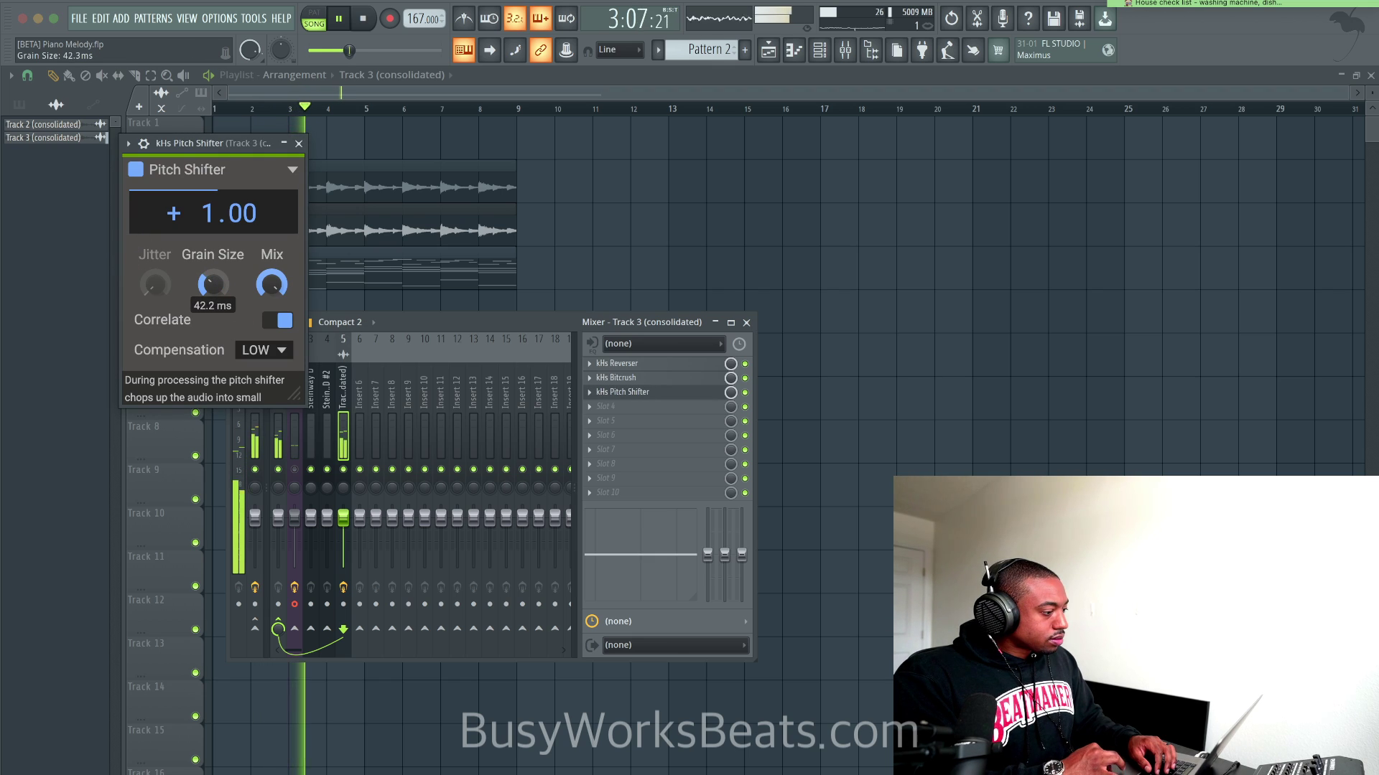
left_click(299, 143)
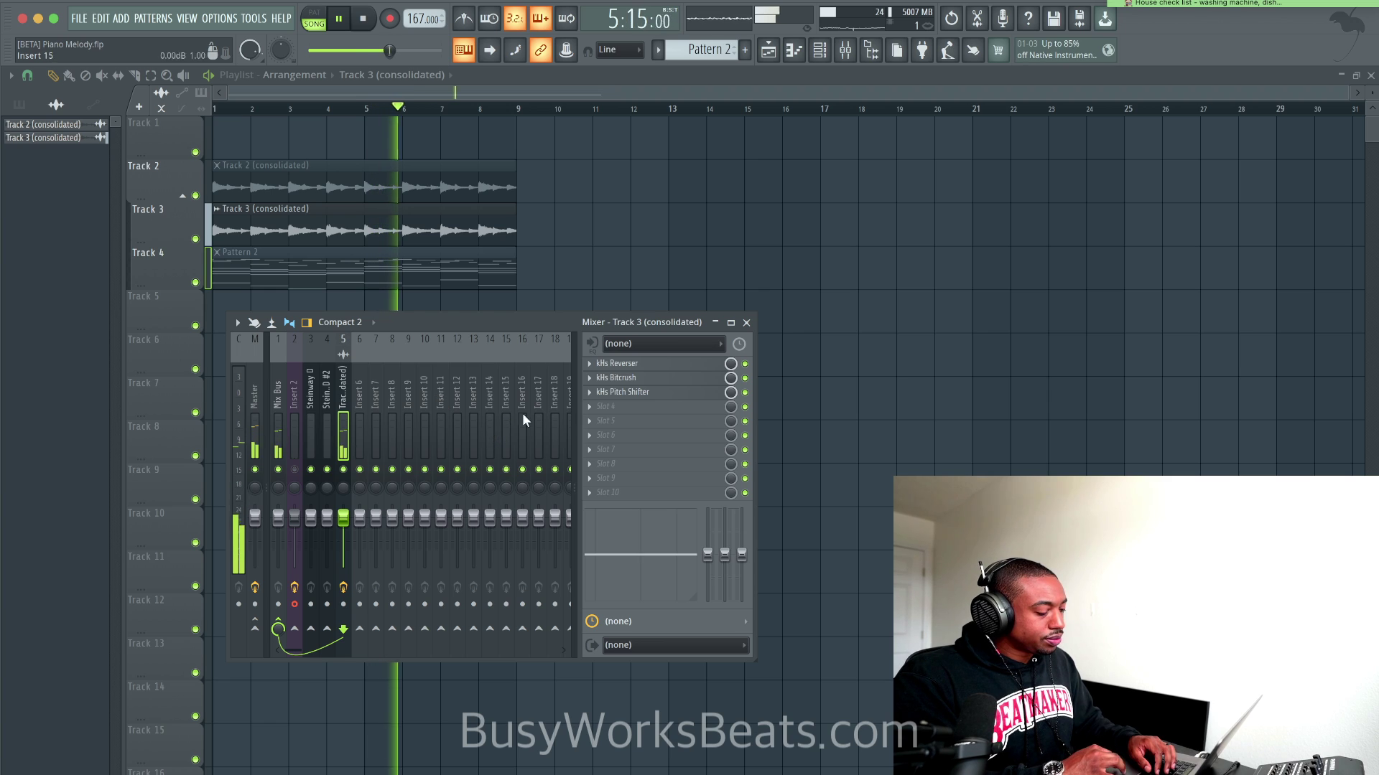
left_click(295, 470)
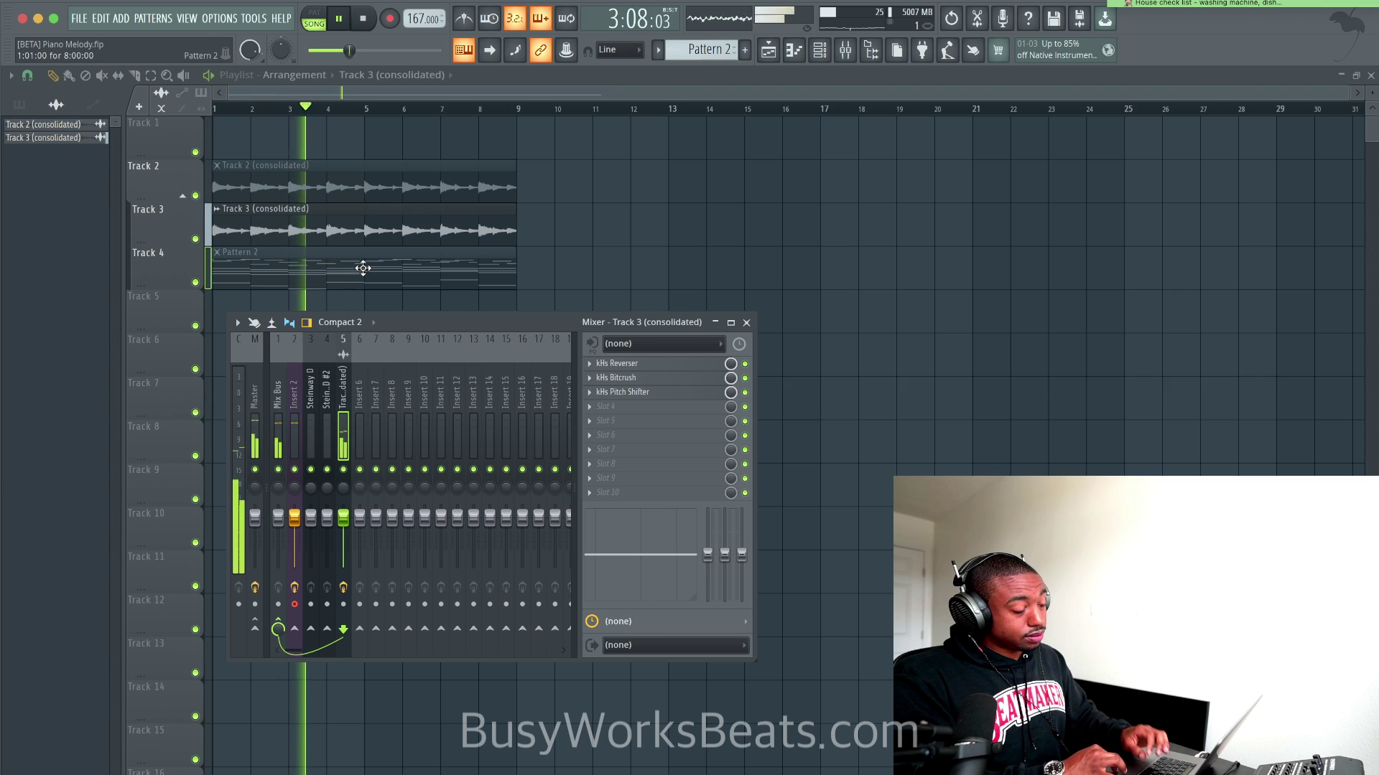
Try the Track 3 (consolidated) clip with Reverse on during playback, turn Reverse back off, and close the clip's settings.
key("space")
double_click(417, 229)
left_click(356, 550)
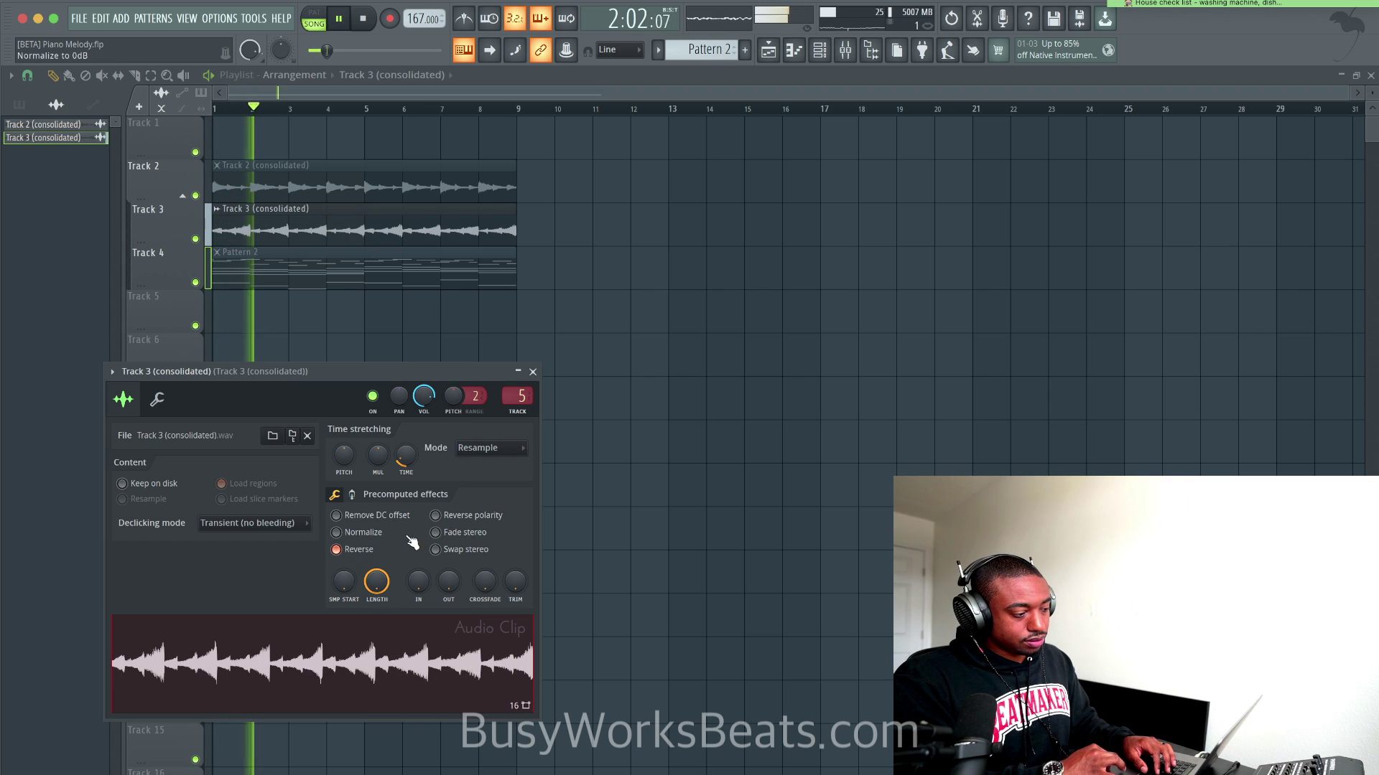
left_click(357, 550)
key("space")
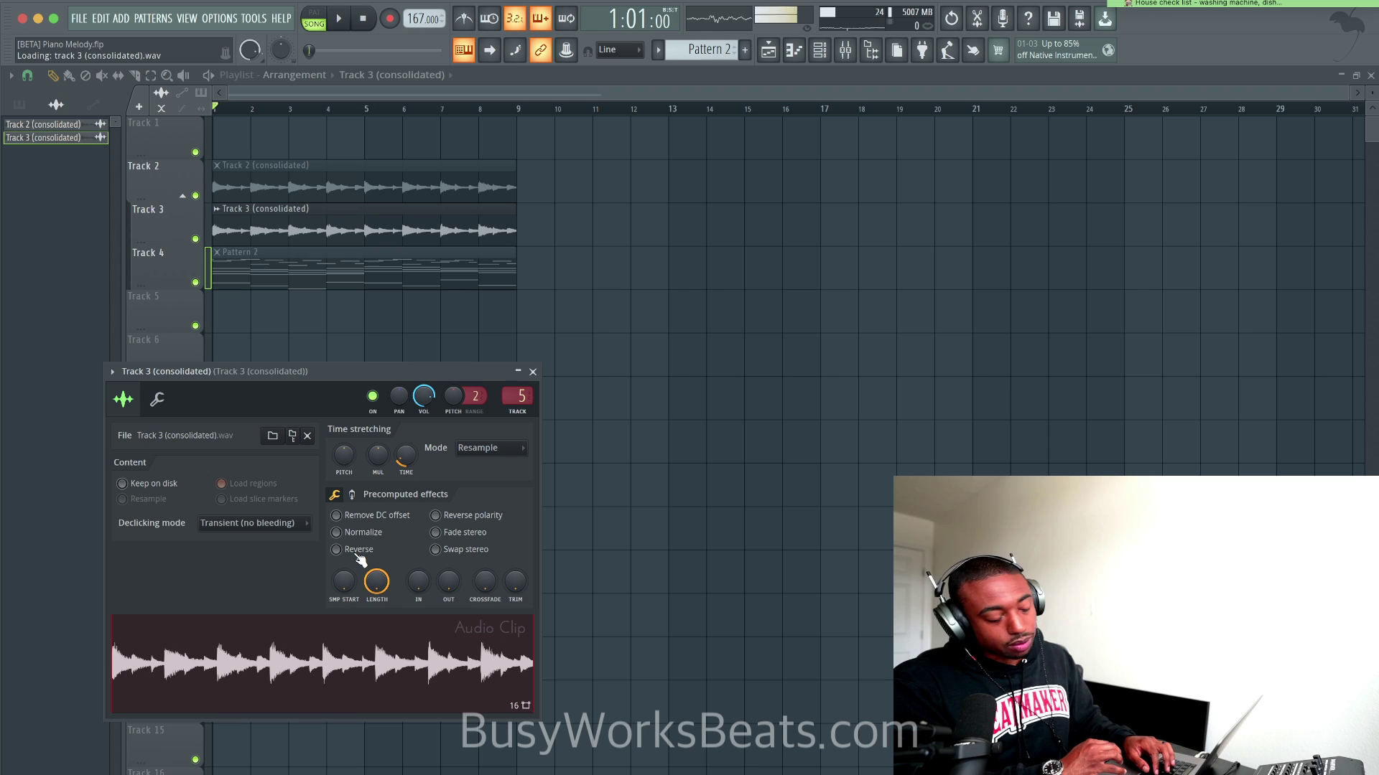
left_click(356, 550)
key("space")
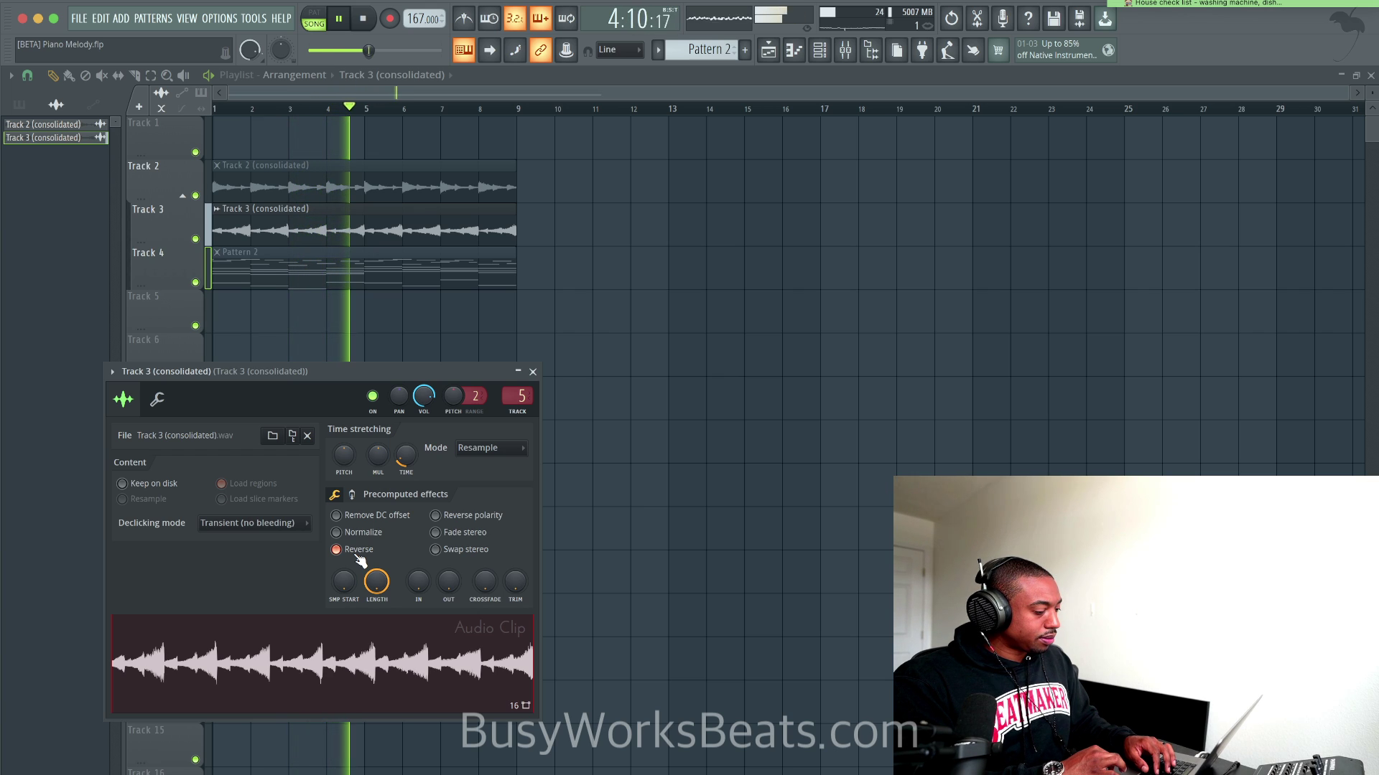
left_click(336, 550)
key("space")
key("space")
left_click(533, 372)
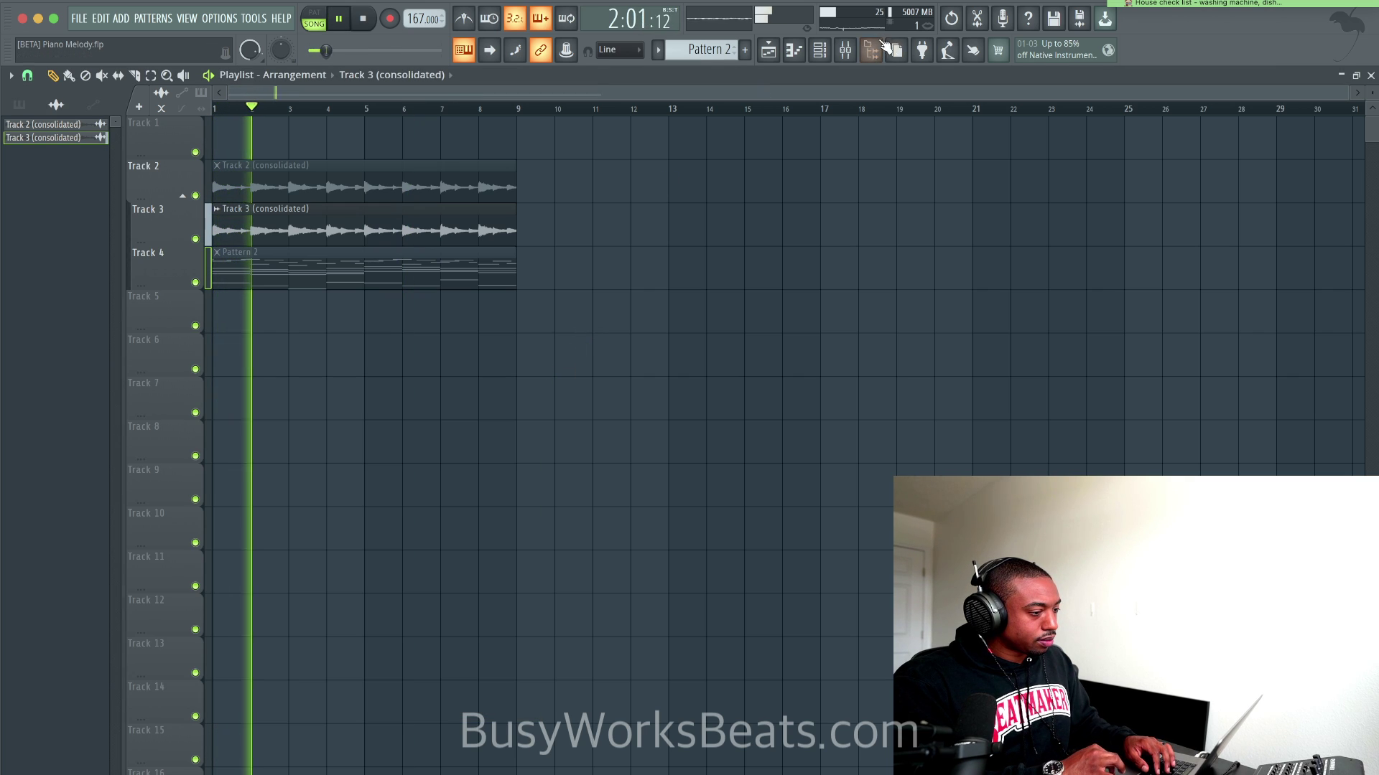
Show the mixer to review the effect chain on Track 3 (consolidated), stop playback, and close the mixer.
left_click(845, 50)
key("space")
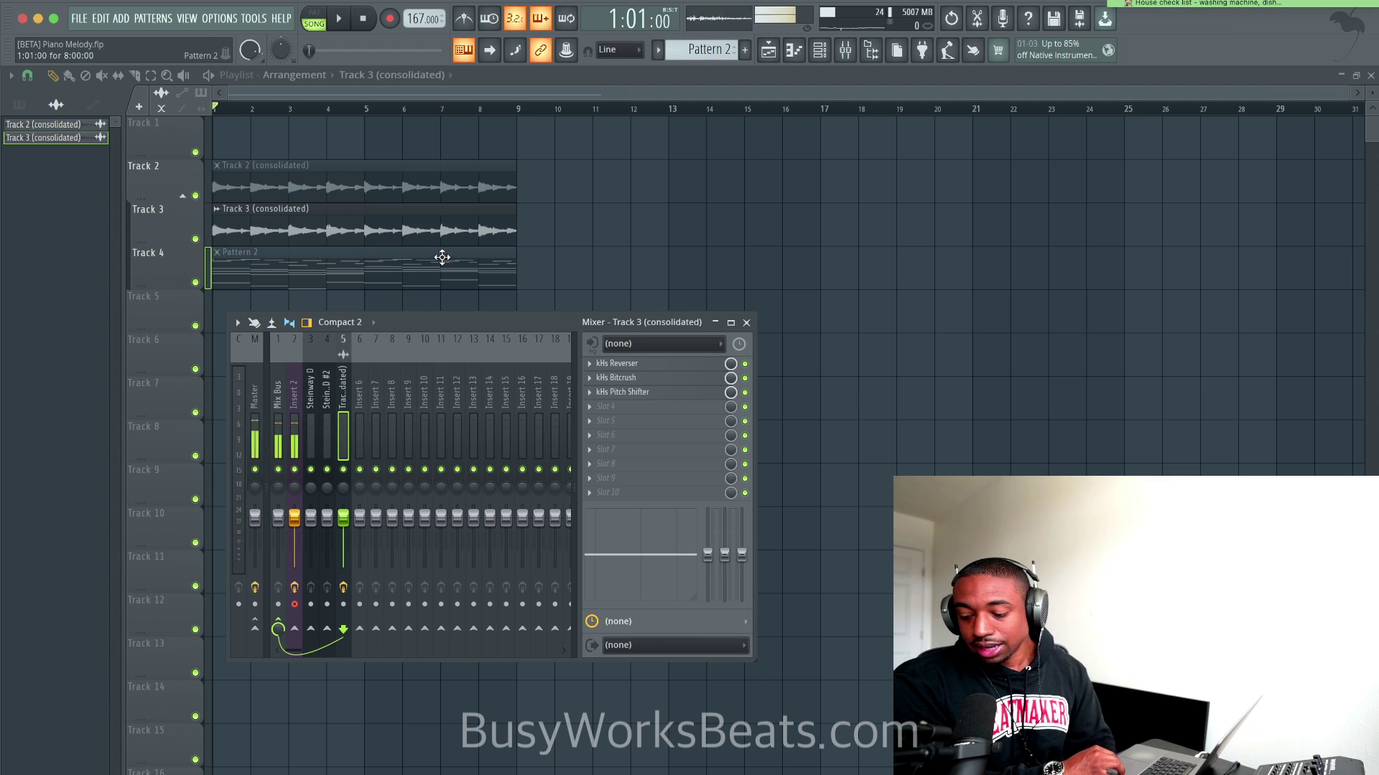
key("F9")
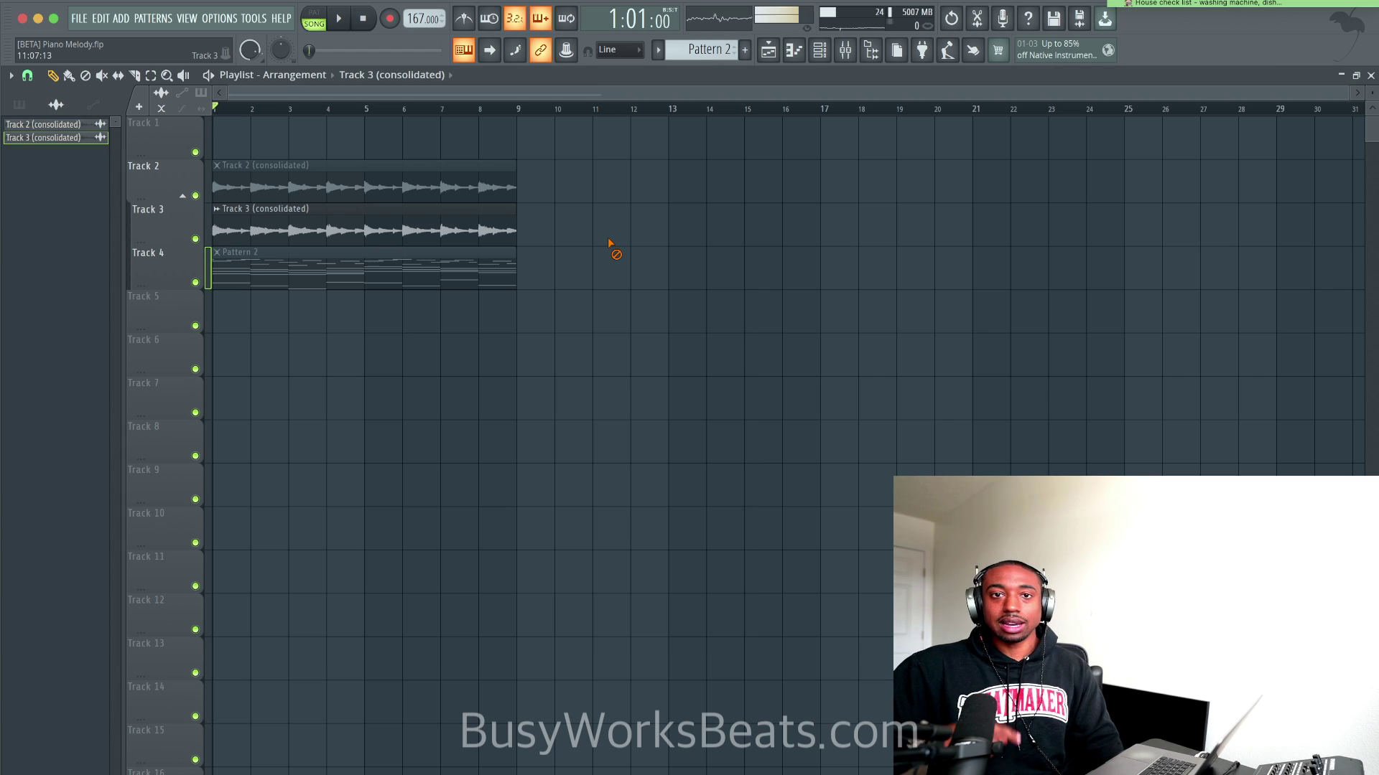